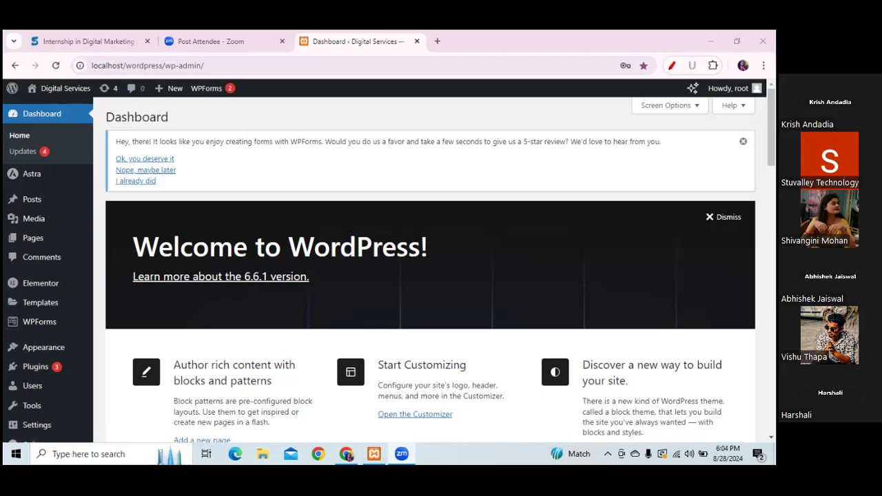
Open the page for adding a new plugin and activate its plugin search field
left_click(672, 66)
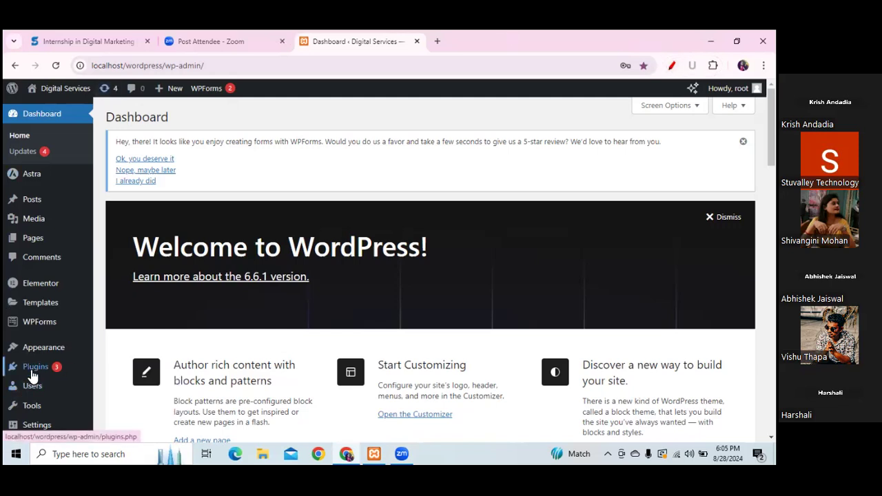
mouse_move(31, 373)
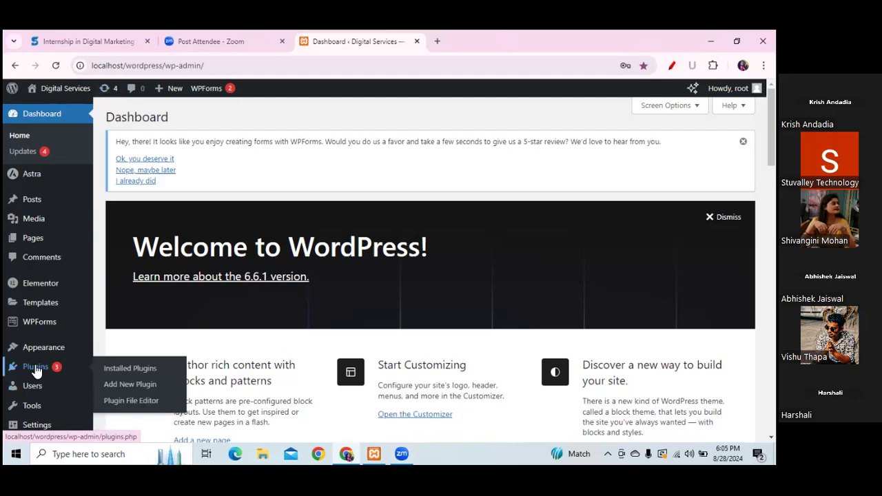
left_click(146, 387)
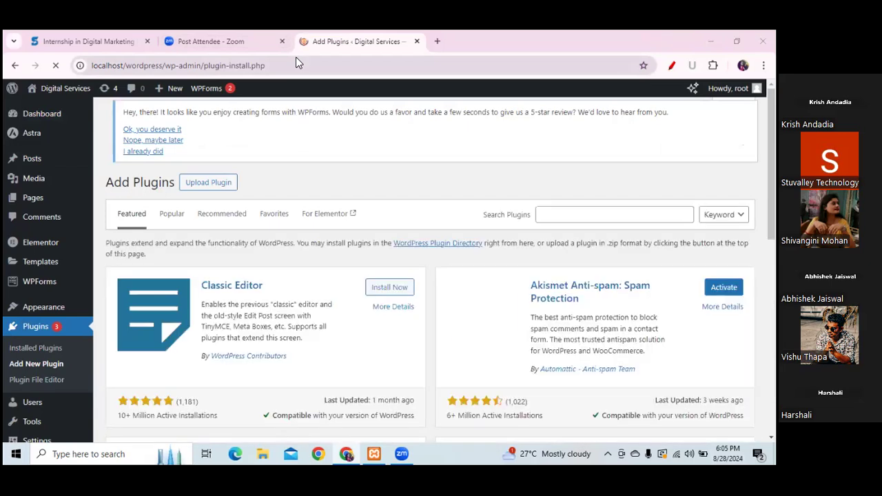
left_click(561, 216)
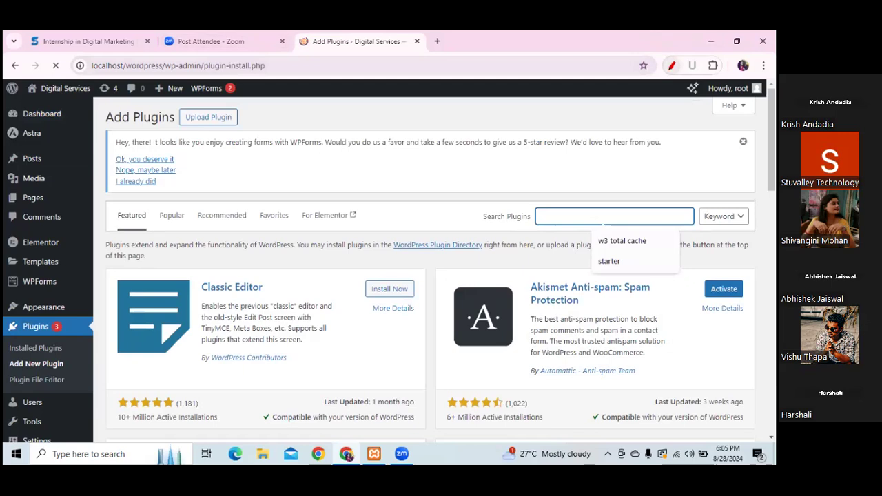
Underline Plugins, Add New Plugin and the Search Plugins label in red with the annotation pen
left_click(672, 65)
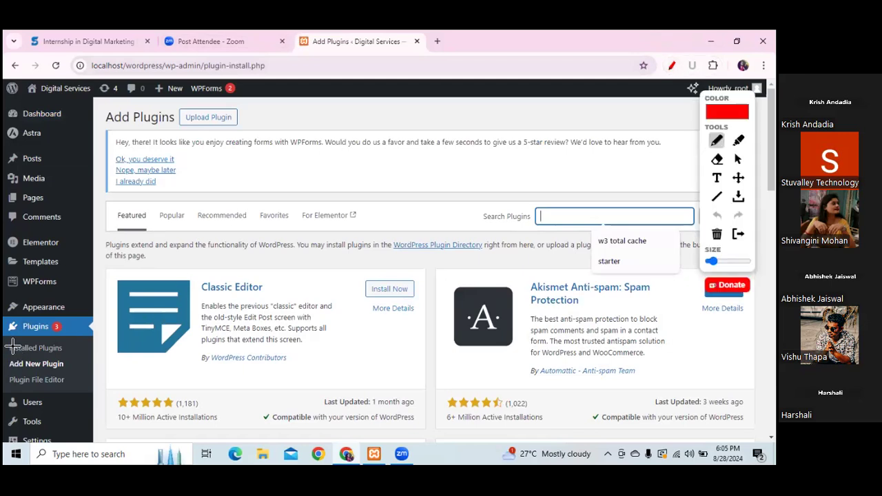
left_click_drag(15, 334, 62, 335)
left_click_drag(10, 373, 74, 377)
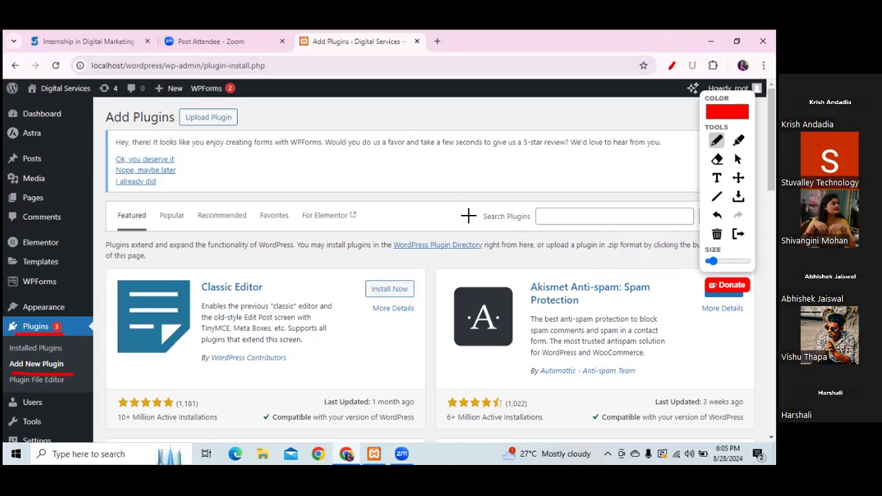
left_click_drag(485, 225, 531, 227)
Leave drawing mode and search the plugin directory for "yoast seo"
left_click(739, 159)
left_click(579, 218)
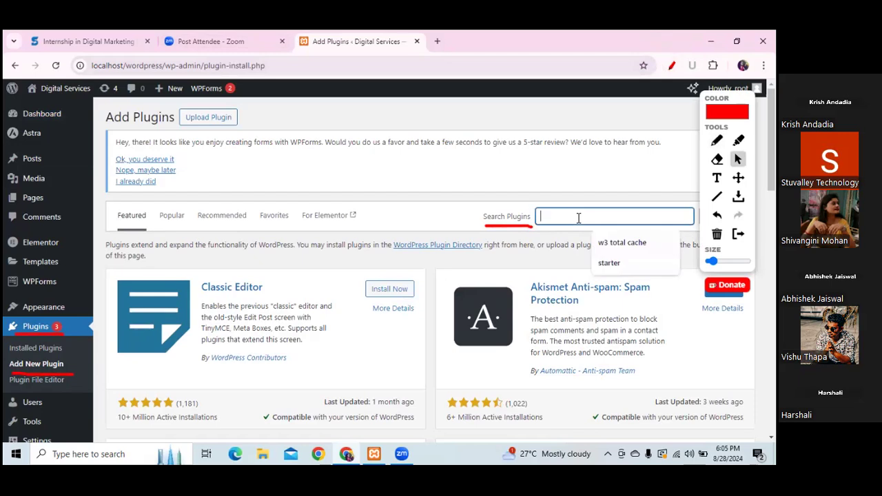
type("yoast seo")
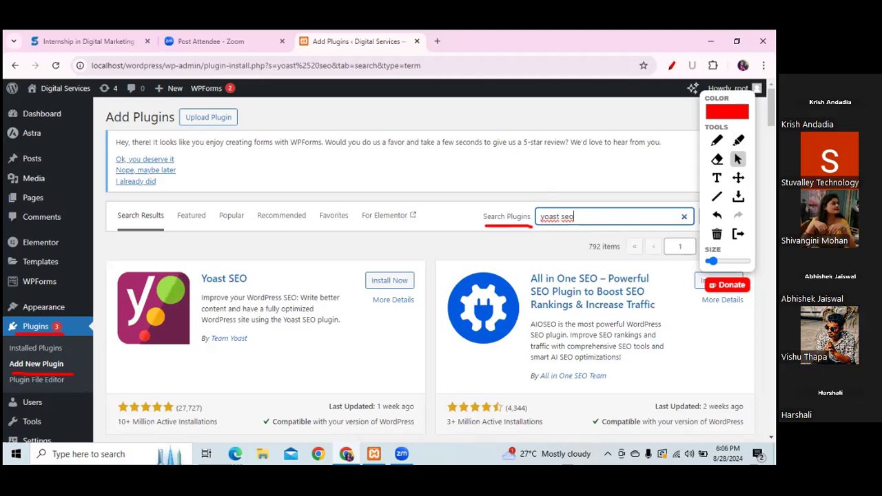
Underline the Yoast SEO title and its Install Now label in red with the annotation pen
left_click(717, 140)
left_click_drag(202, 289, 247, 289)
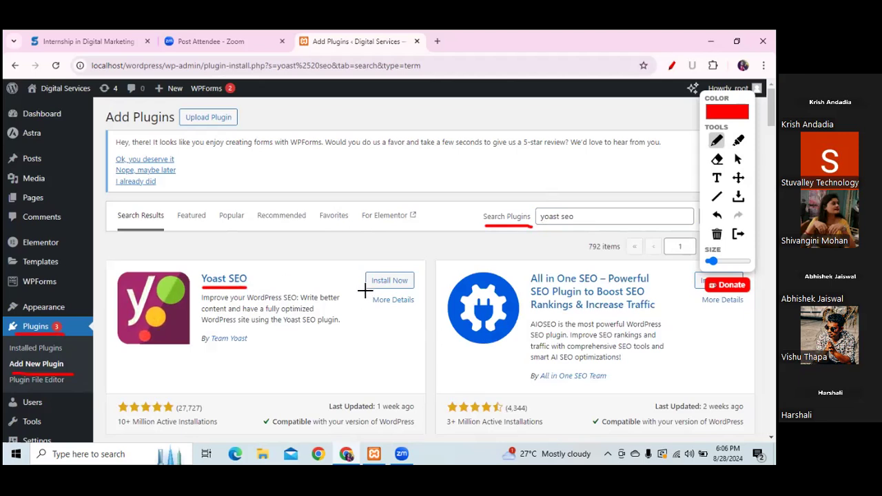
left_click_drag(365, 292, 416, 293)
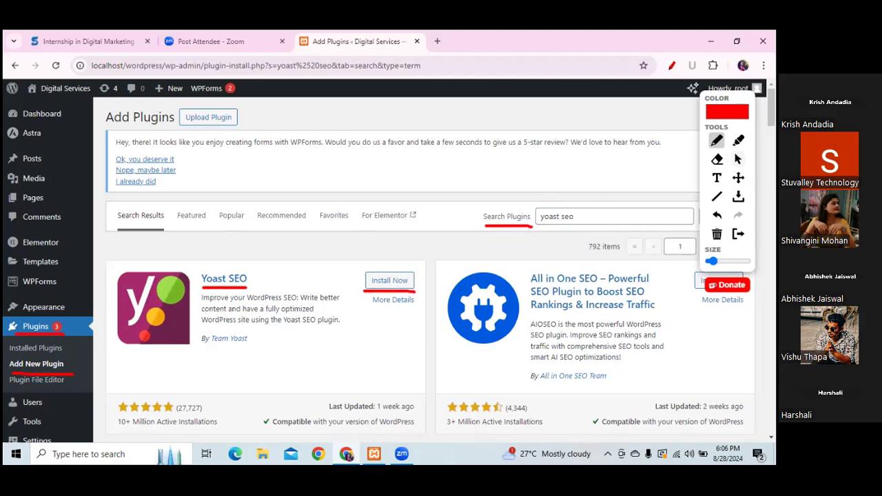
Install and activate the Yoast SEO plugin
key("Escape")
left_click(391, 282)
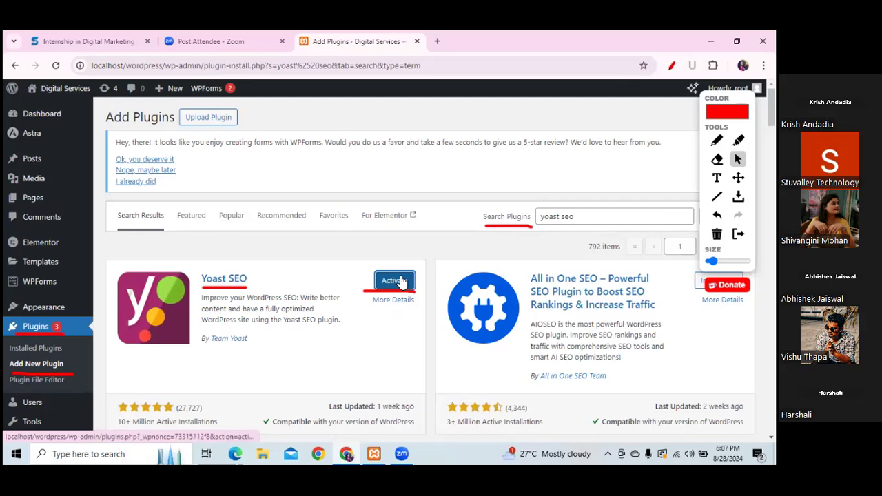
left_click(402, 280)
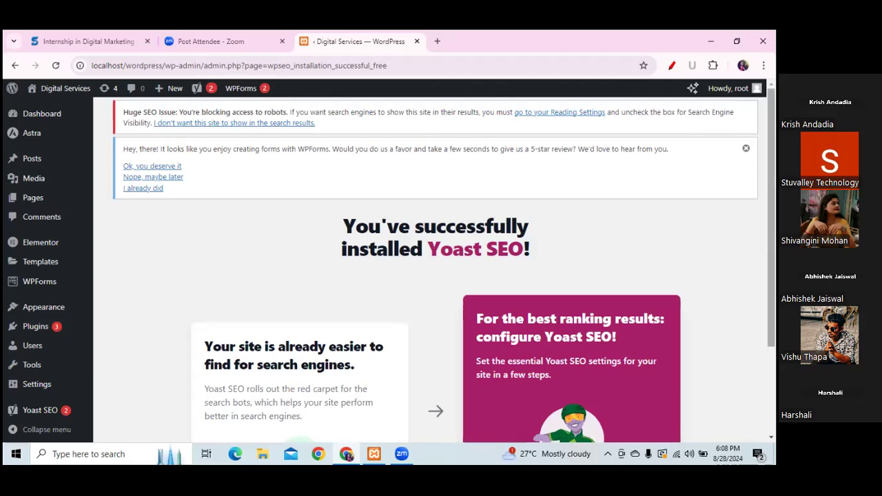
Open the live site in a new browser tab and go to its Search Engine optimization service page
scroll(434, 275, "down", 2)
scroll(434, 276, "up", 2)
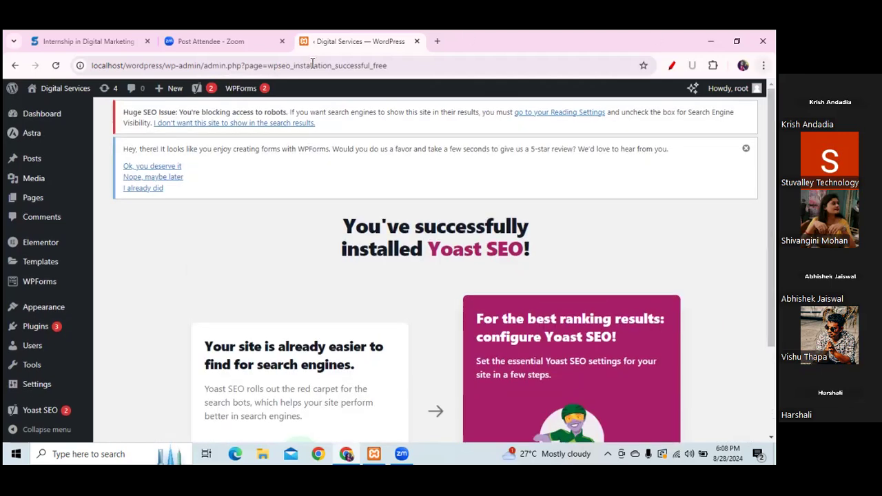
mouse_move(58, 90)
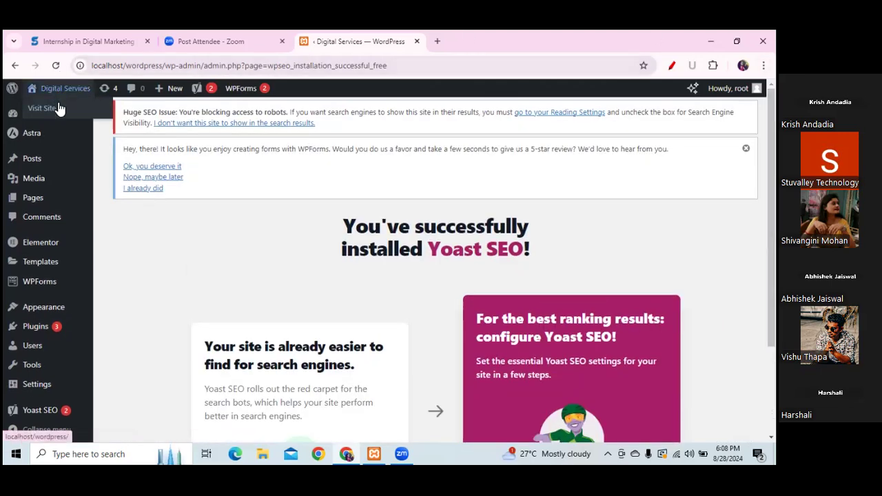
right_click(57, 112)
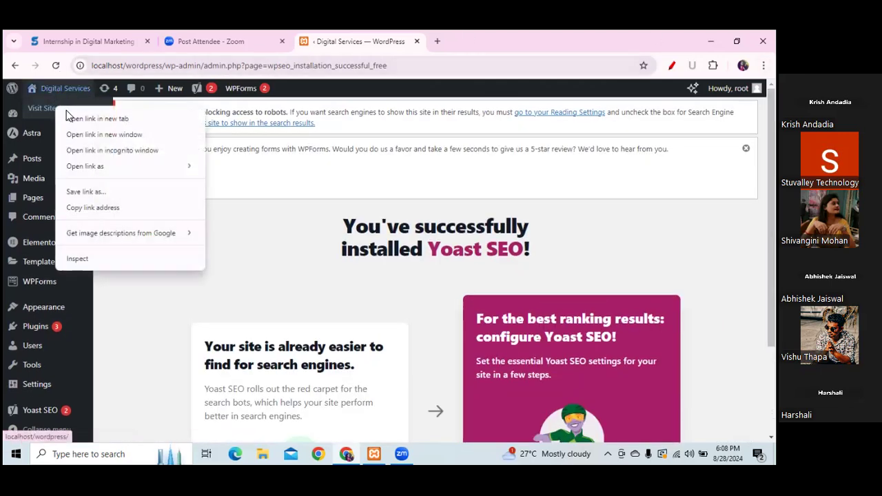
left_click(78, 120)
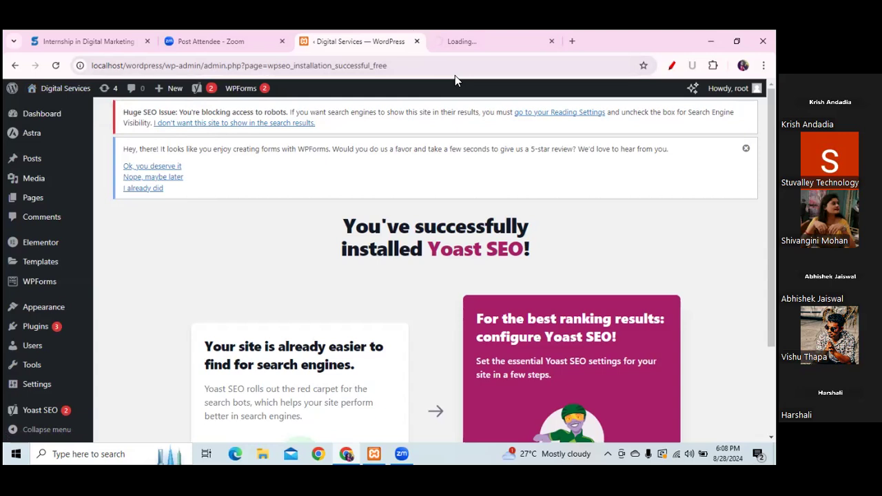
left_click(464, 40)
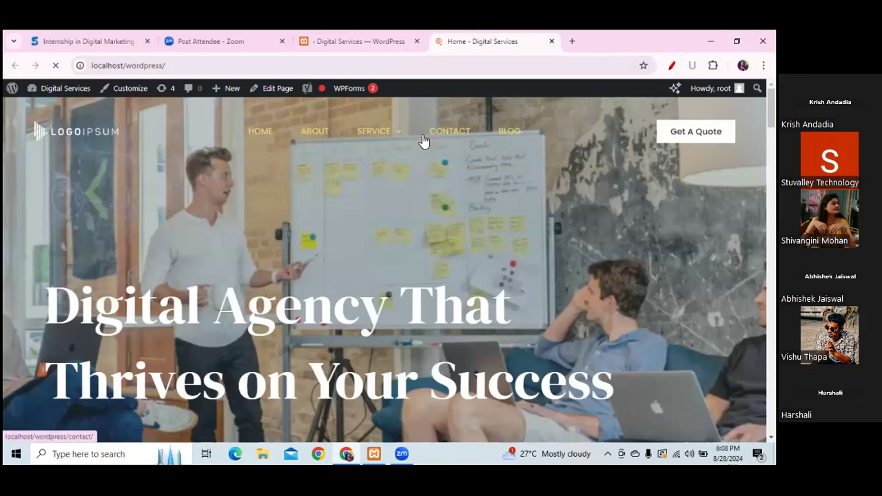
mouse_move(376, 177)
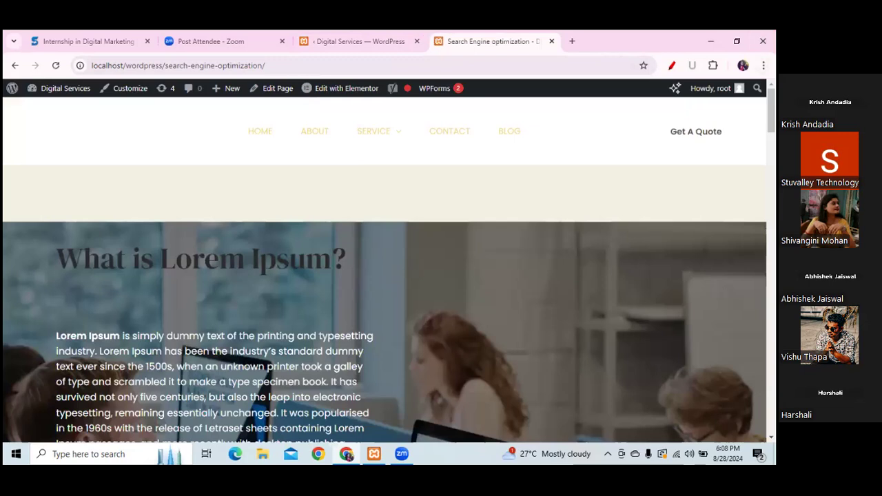
Look through the content of the Search Engine optimization page and return to the WordPress admin tab
scroll(385, 270, "down", 20)
scroll(384, 270, "down", 3)
scroll(384, 270, "up", 12)
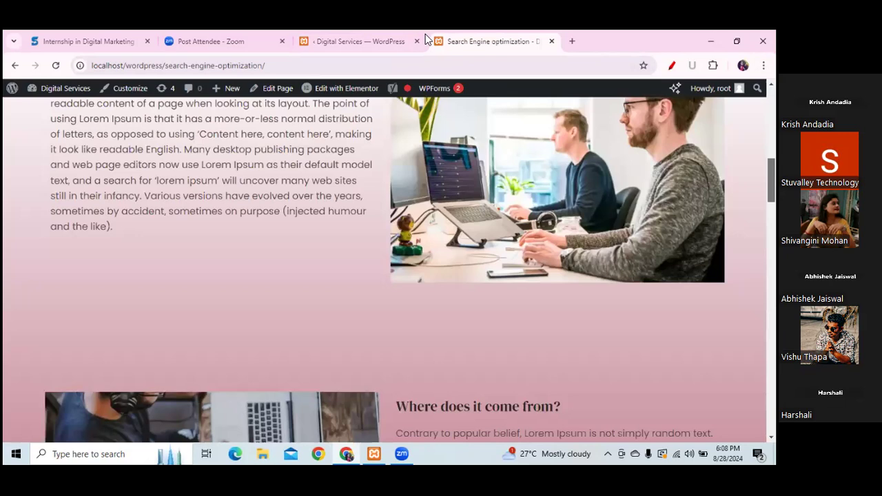
scroll(262, 91, "up", 8)
left_click(337, 39)
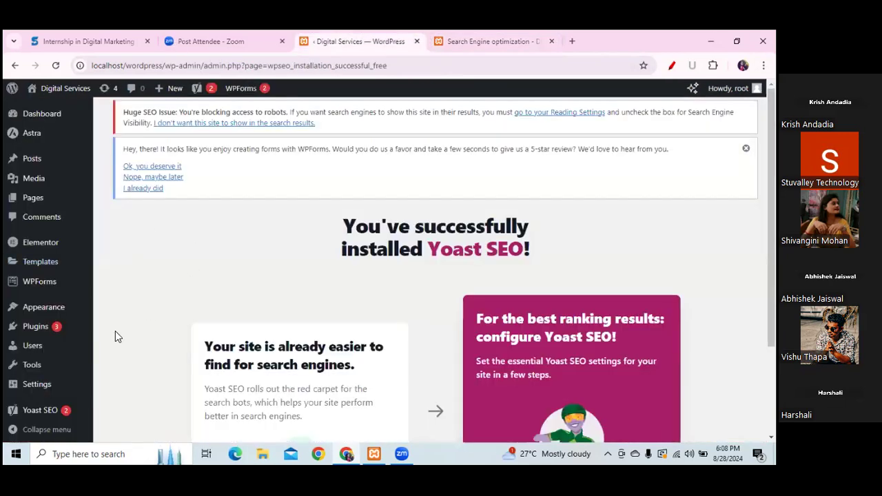
Draw a red box around the Yoast SEO entry in the admin menu with the annotation pen
scroll(434, 266, "down", 1)
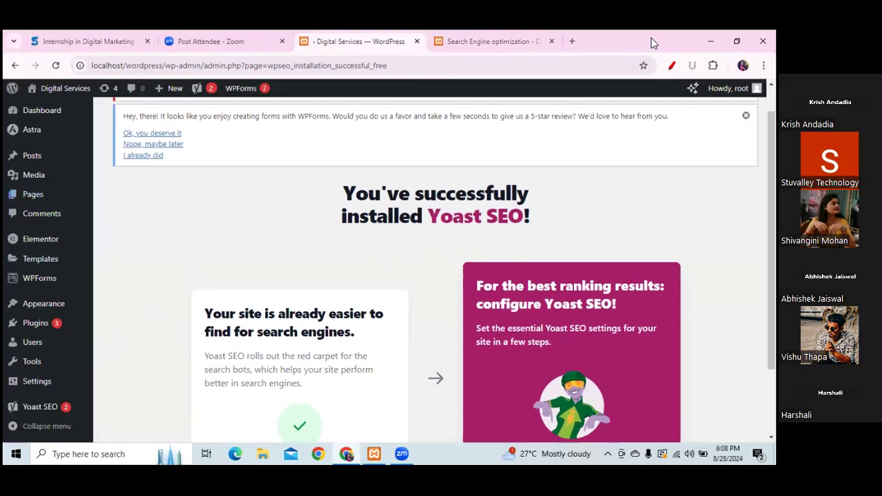
left_click(672, 65)
mouse_move(22, 419)
left_mouse_down()
mouse_move(76, 416)
mouse_move(80, 403)
mouse_move(51, 392)
mouse_move(13, 398)
mouse_move(6, 415)
mouse_move(27, 421)
left_mouse_up()
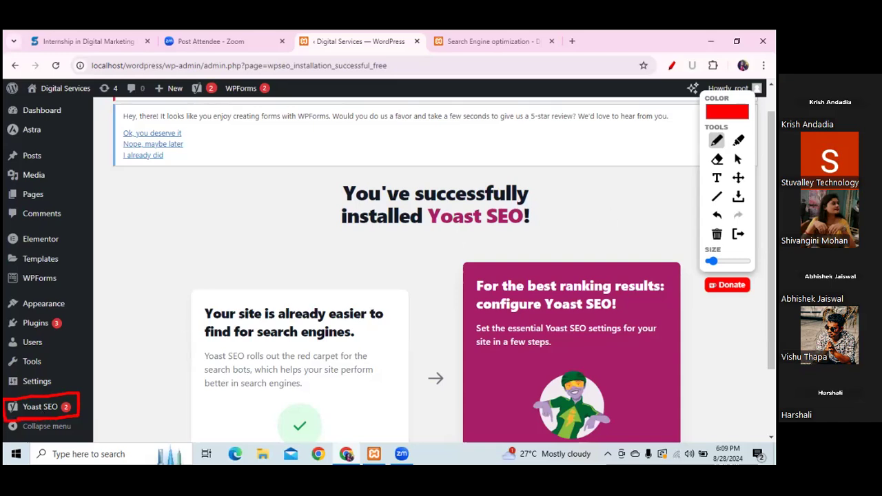
left_click(738, 160)
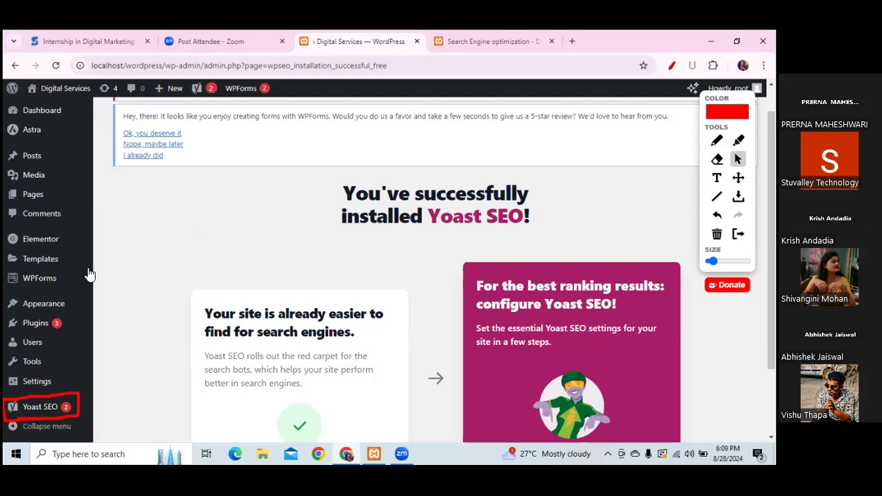
Underline the Plugins entry in the admin menu in red and leave drawing mode
mouse_move(88, 276)
mouse_move(45, 336)
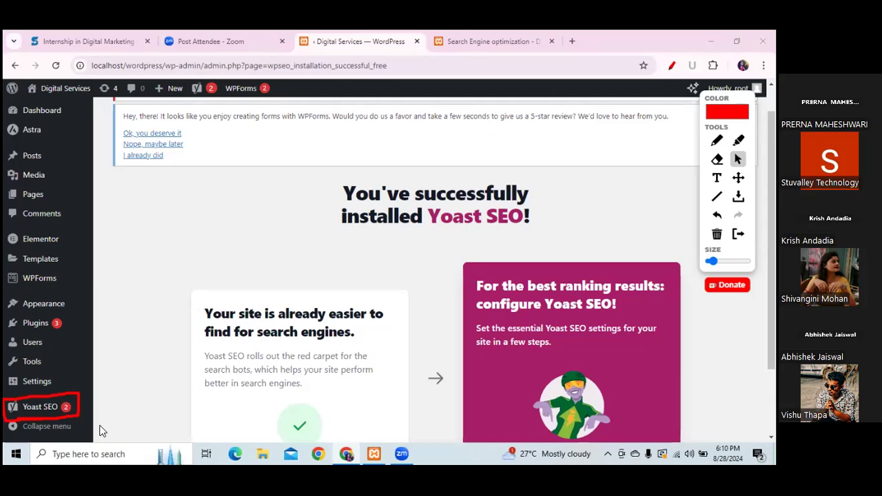
mouse_move(57, 412)
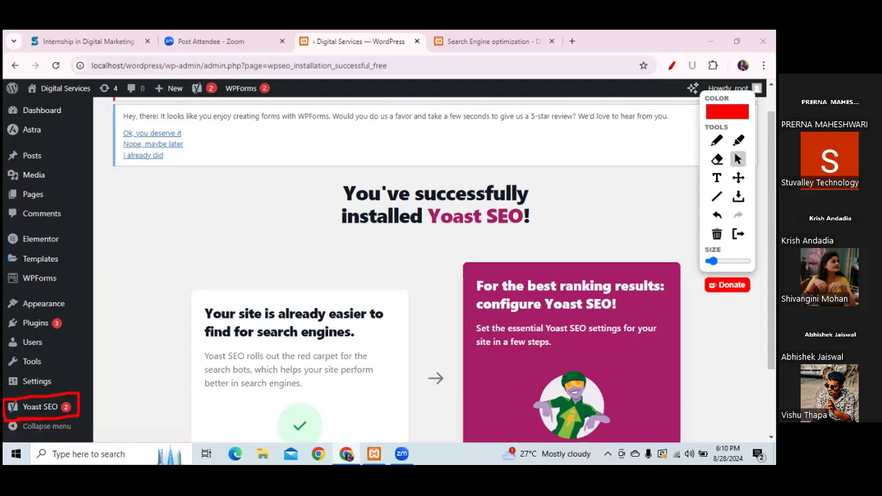
left_click(717, 140)
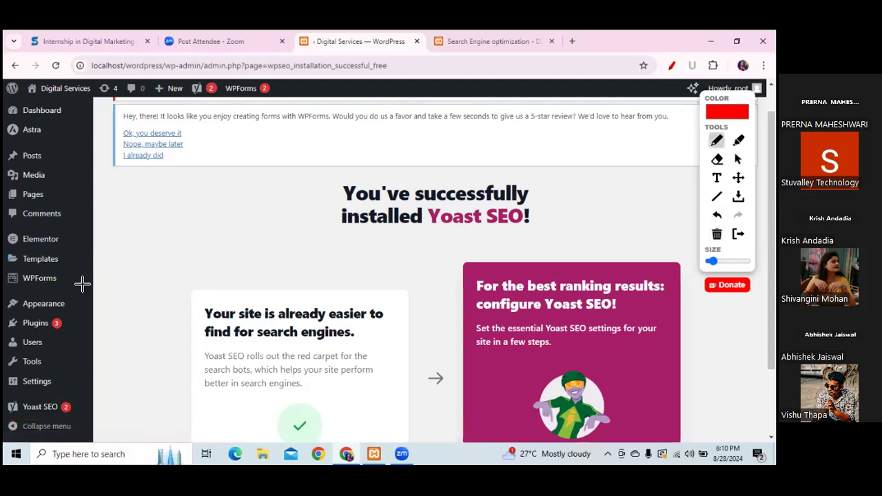
left_click_drag(21, 330, 61, 330)
left_click(738, 159)
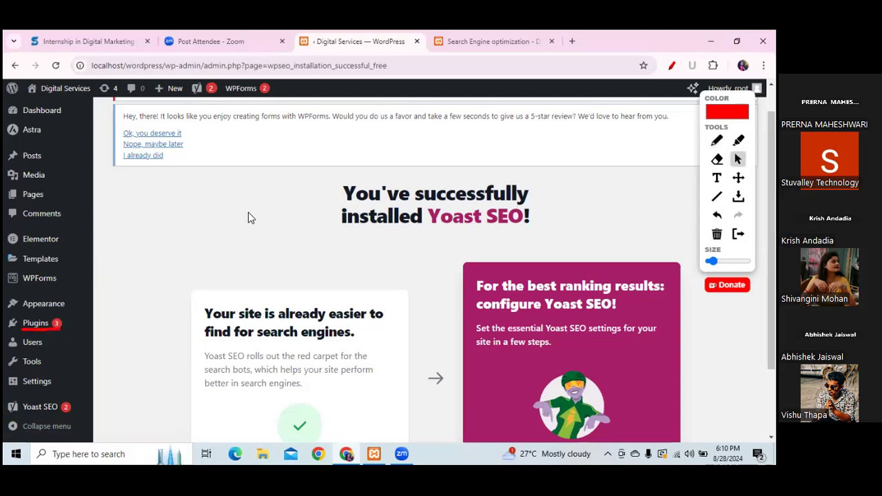
Reopen the Add Plugins page and underline Plugins, Add New Plugin, and the Search Plugins label and field in red
mouse_move(35, 328)
left_click(128, 341)
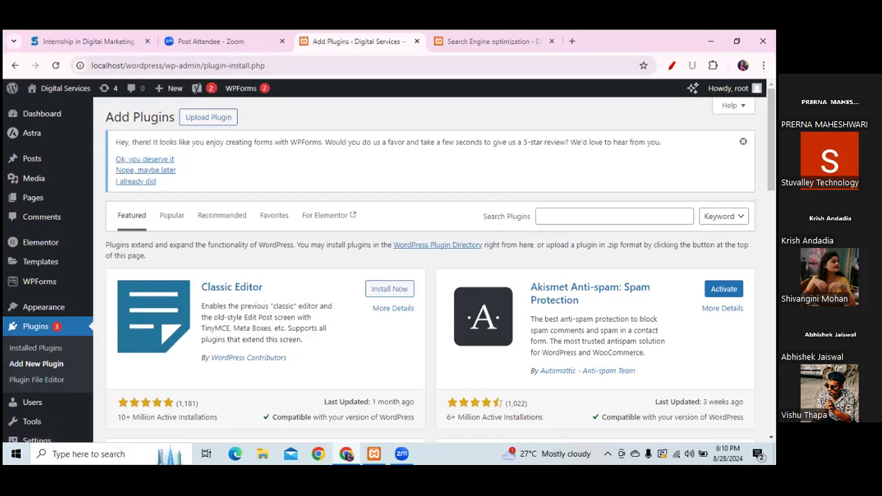
left_click(672, 66)
left_click_drag(21, 337, 81, 339)
left_click_drag(10, 373, 66, 372)
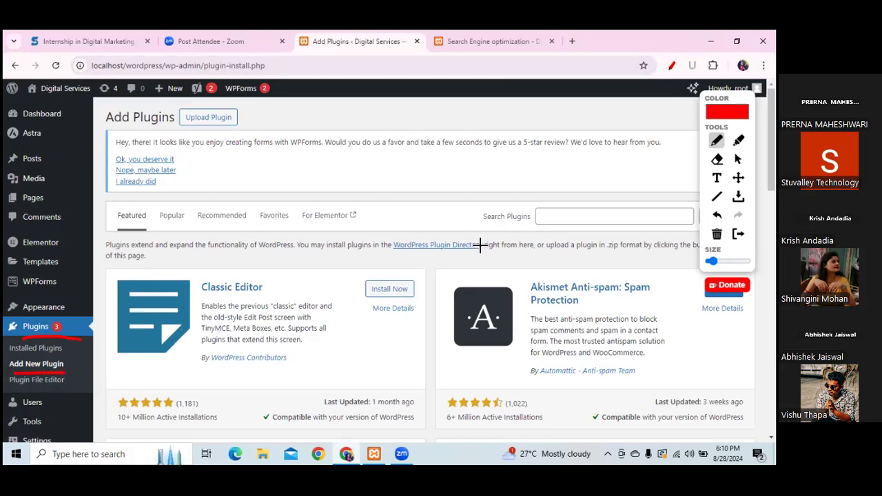
left_click_drag(488, 231, 597, 221)
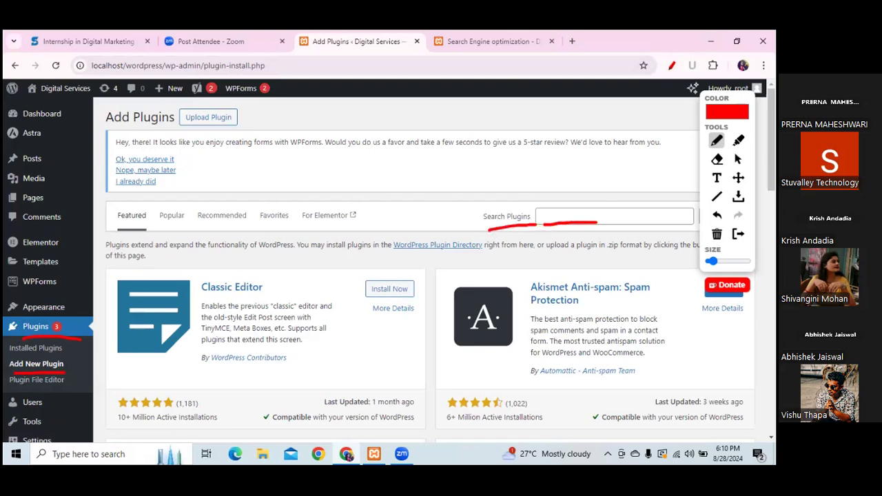
Search for "yoast seo" again using the suggested earlier search term
left_click(738, 159)
left_click(599, 216)
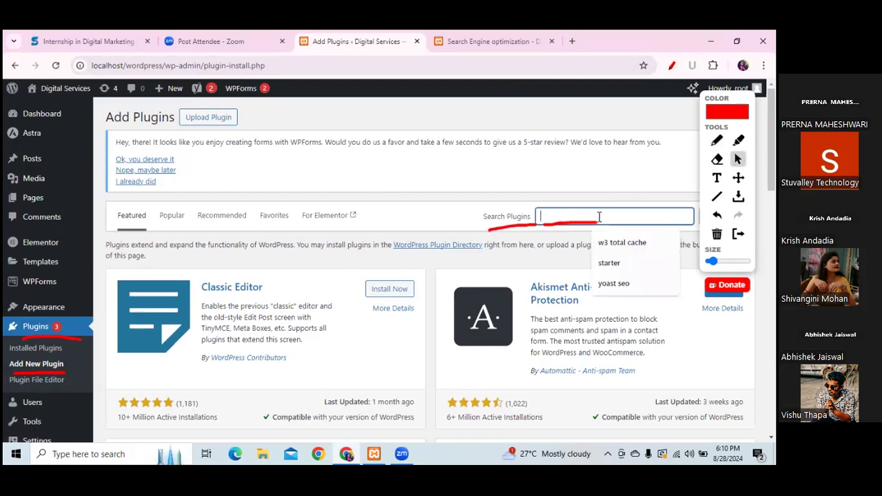
left_click(619, 284)
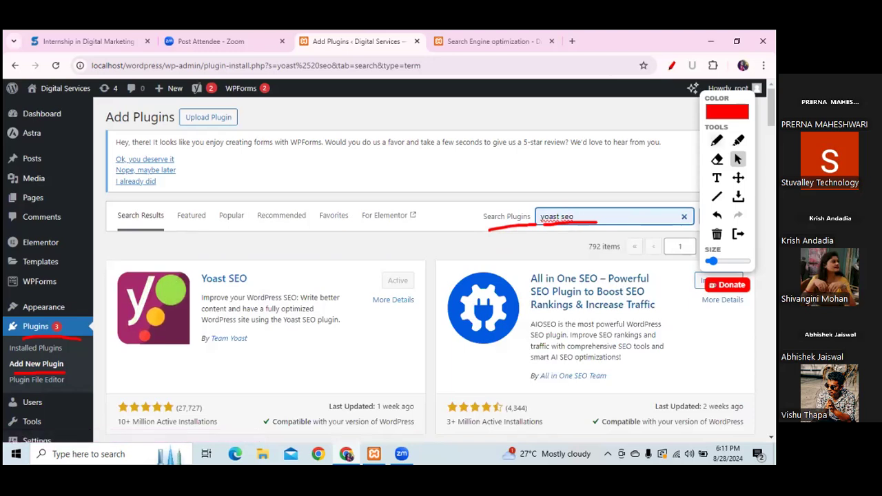
Mark the search term with a red arrow, underline the Yoast SEO result, and erase all annotations from the page
left_click(717, 140)
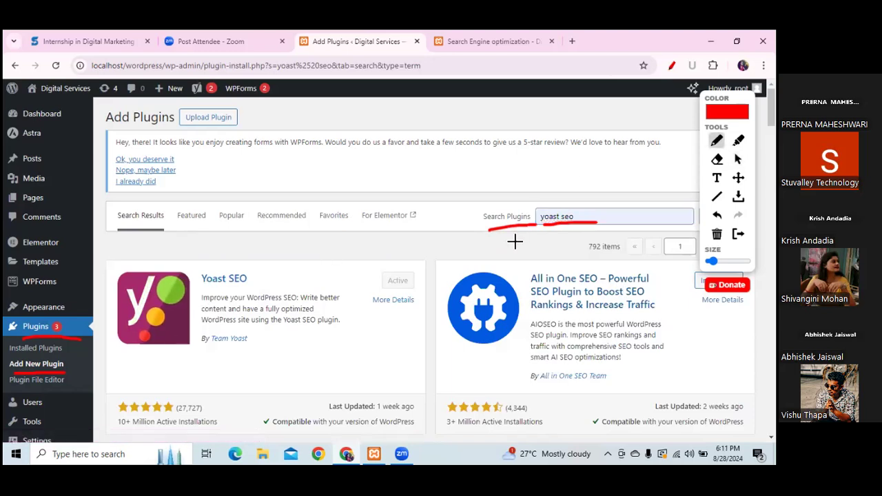
mouse_move(559, 184)
left_mouse_down()
mouse_move(558, 204)
mouse_move(567, 197)
left_mouse_up()
left_click_drag(201, 290, 252, 290)
mouse_move(353, 239)
left_mouse_down()
mouse_move(353, 257)
mouse_move(387, 256)
left_mouse_up()
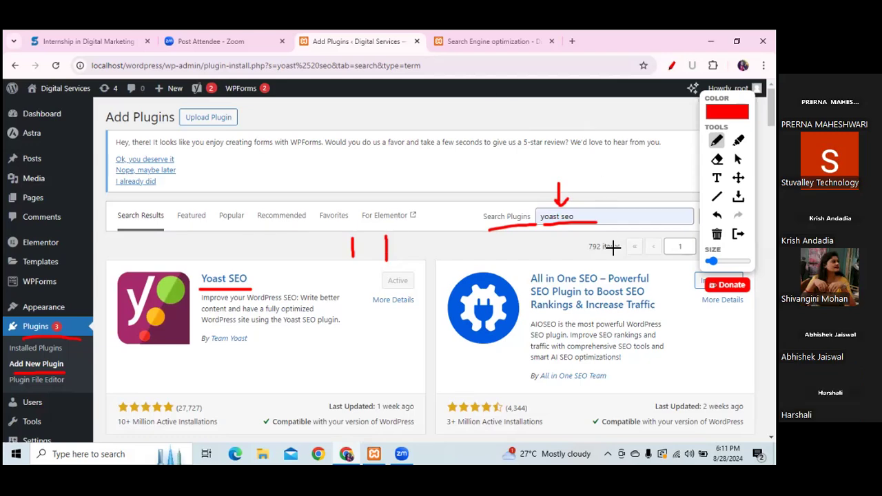
left_click(717, 235)
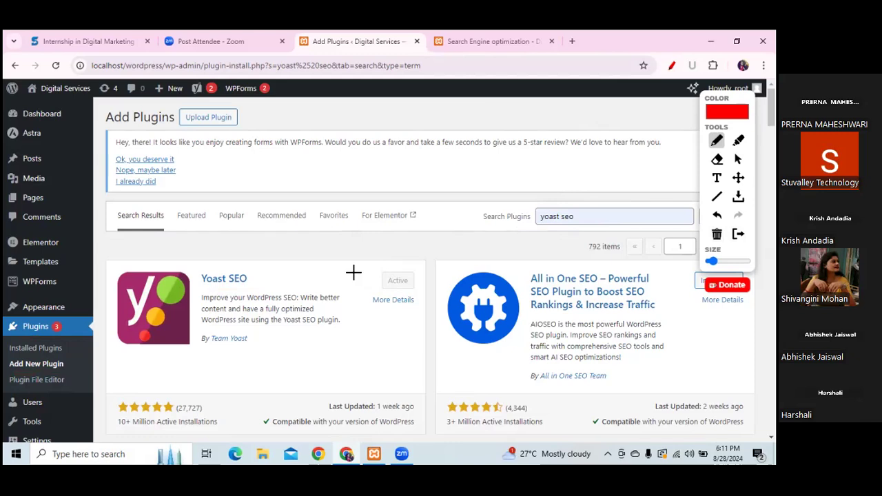
Sketch in red beside the Yoast SEO result, bracket its Active status and More Details link, and erase the annotations
mouse_move(343, 247)
left_mouse_down()
mouse_move(347, 261)
mouse_move(373, 262)
mouse_move(346, 229)
mouse_move(332, 265)
mouse_move(364, 255)
mouse_move(357, 241)
mouse_move(368, 234)
mouse_move(364, 270)
mouse_move(374, 237)
mouse_move(364, 238)
mouse_move(384, 194)
left_mouse_up()
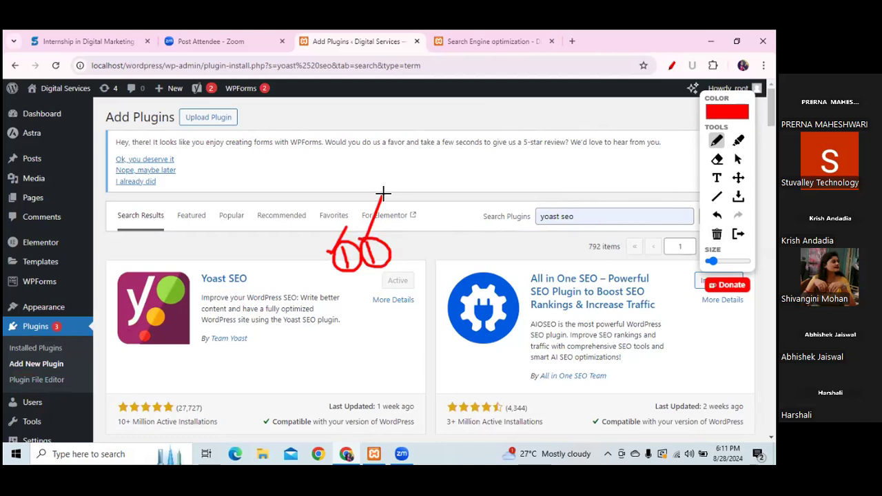
mouse_move(404, 262)
left_mouse_down()
mouse_move(419, 315)
mouse_move(371, 322)
left_mouse_up()
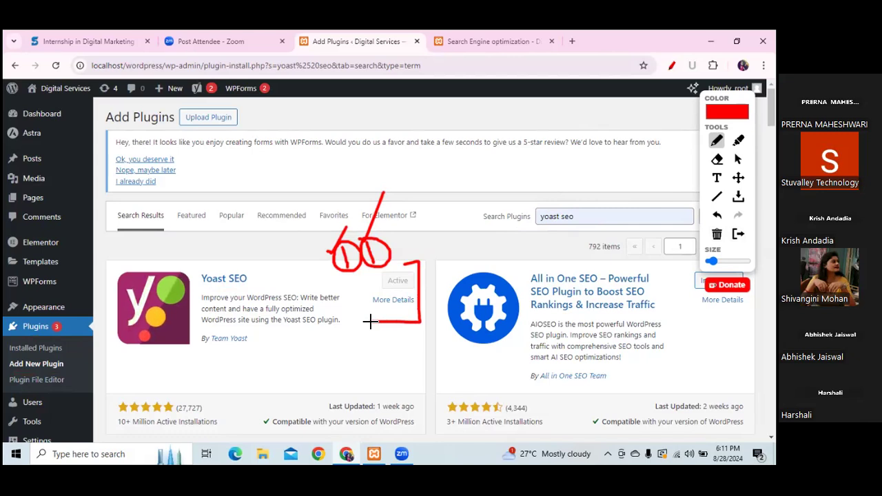
left_click(717, 234)
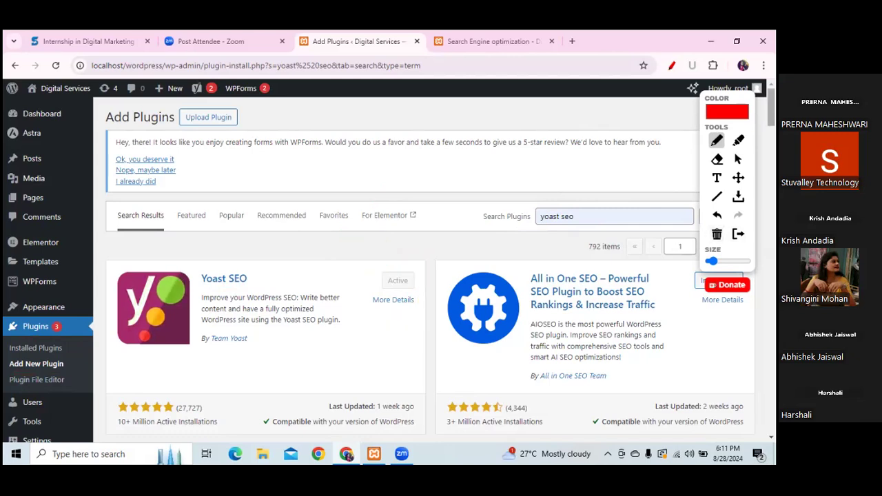
Circle Yoast SEO in the admin menu, box and arrow its admin bar entry in red, and clear the marks and leave drawing mode
scroll(181, 346, "down", 2)
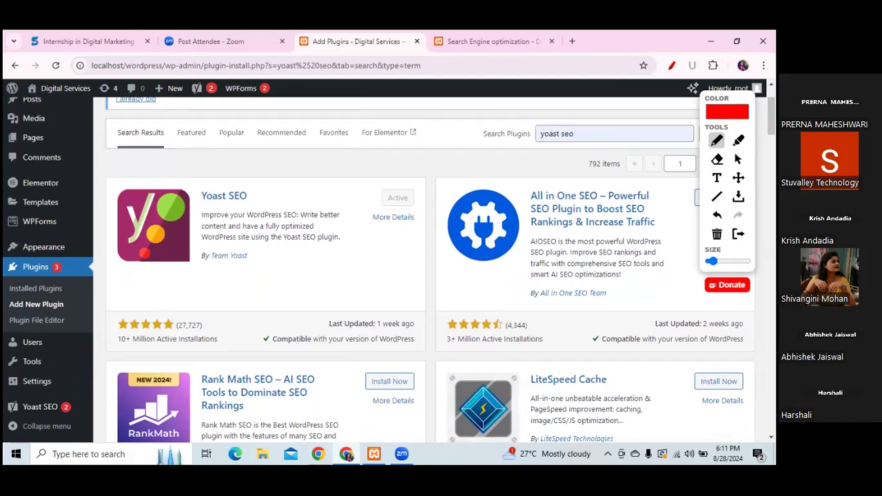
mouse_move(12, 415)
left_mouse_down()
mouse_move(86, 416)
mouse_move(56, 391)
mouse_move(10, 402)
mouse_move(19, 418)
mouse_move(55, 411)
left_mouse_up()
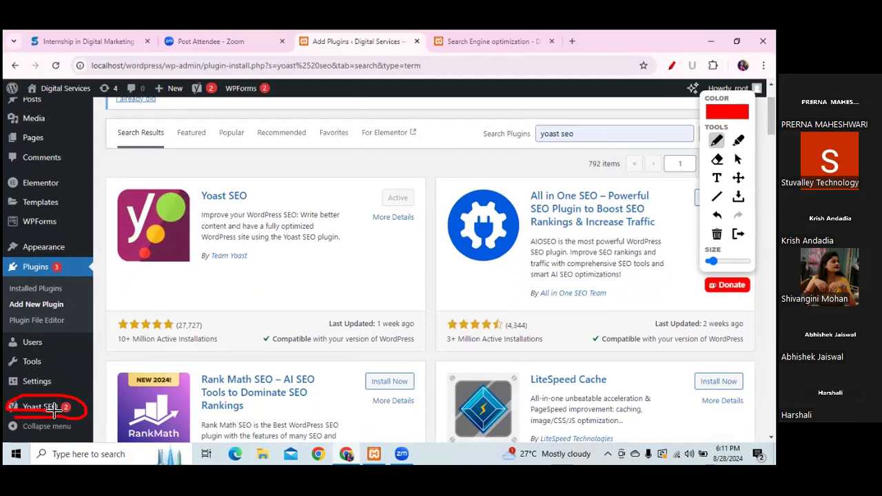
mouse_move(186, 105)
left_mouse_down()
mouse_move(216, 104)
mouse_move(220, 93)
mouse_move(189, 84)
mouse_move(185, 104)
mouse_move(209, 118)
mouse_move(215, 160)
left_mouse_up()
mouse_move(204, 126)
left_mouse_down()
mouse_move(208, 108)
mouse_move(219, 123)
left_mouse_up()
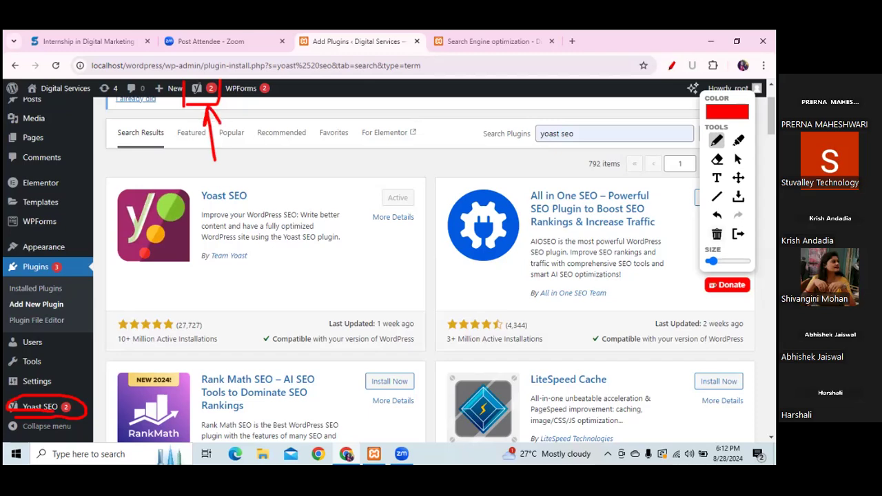
left_click(717, 233)
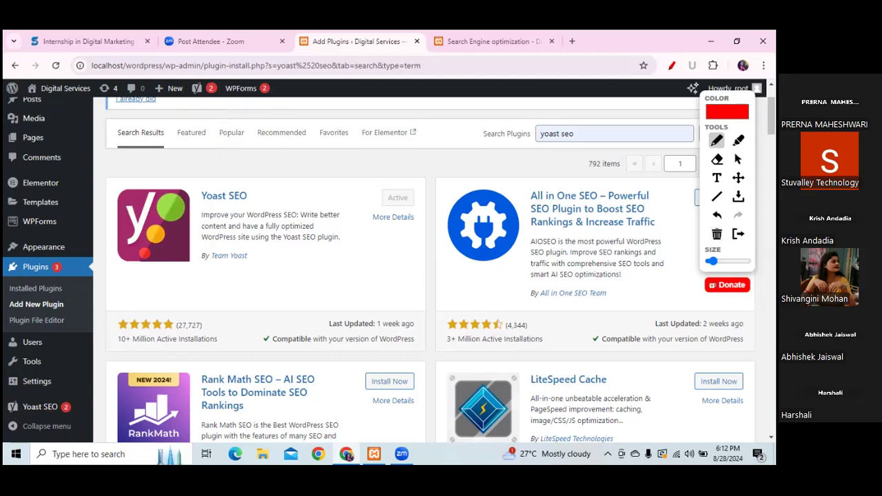
left_click(739, 159)
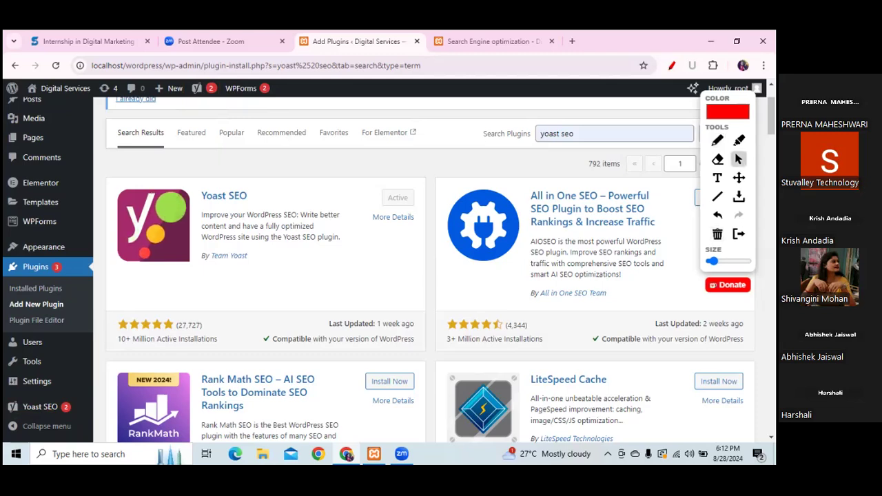
Switch to the Search Engine optimization page and view the services listed under Service in the site navigation
left_click(499, 44)
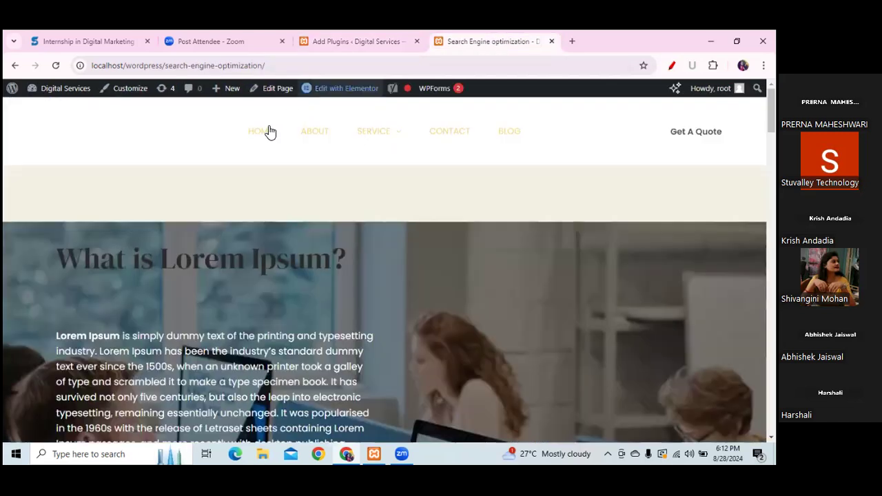
mouse_move(372, 138)
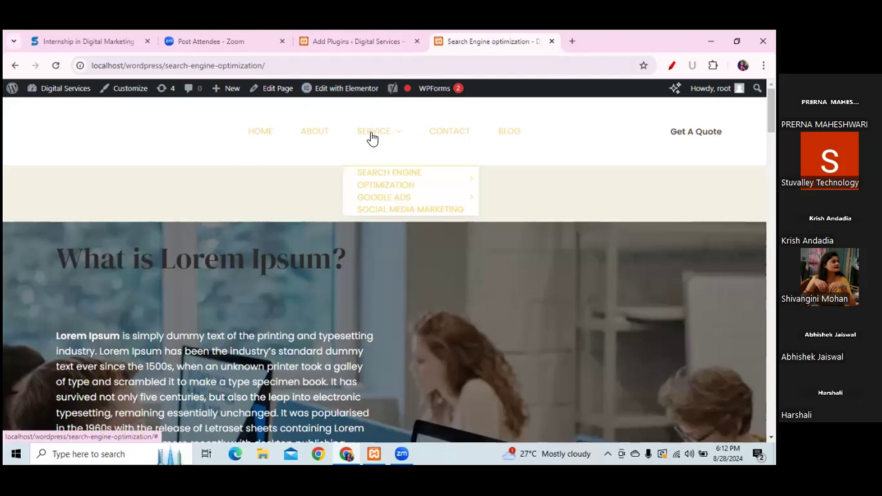
mouse_move(402, 181)
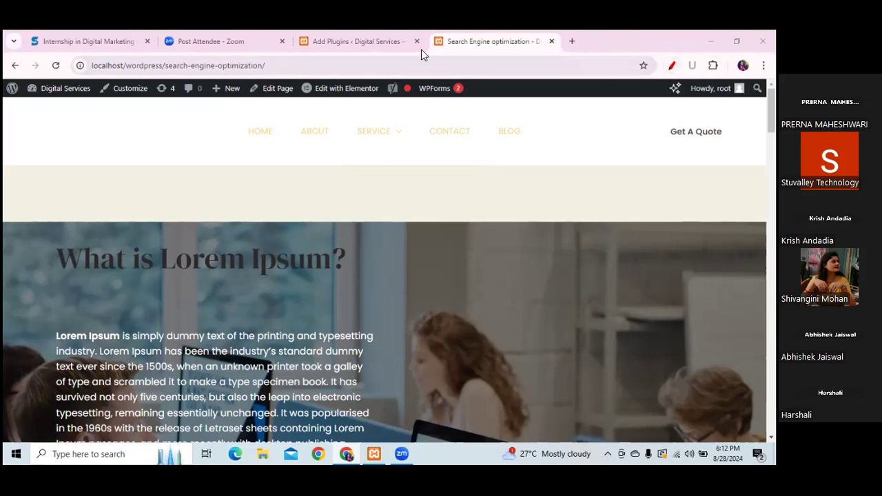
Return to Add Plugins, underline the Digital Services site name in red, and show the link options for Visit Site
left_click(336, 42)
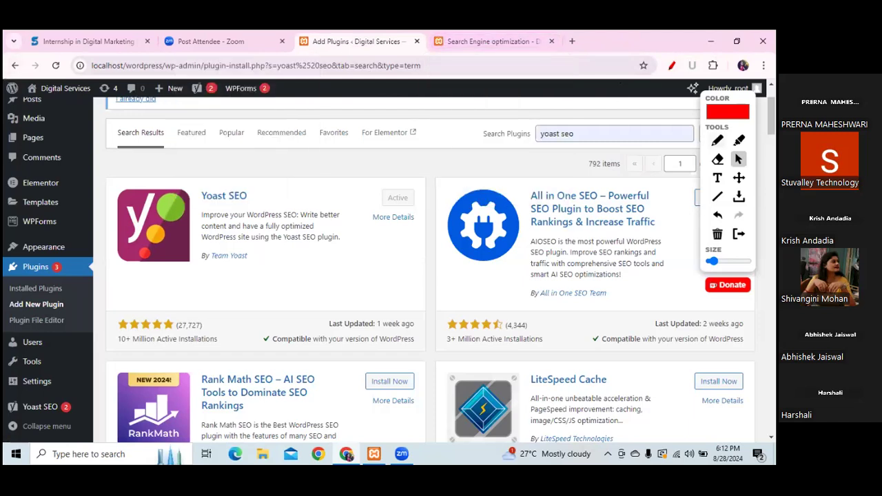
left_click(717, 140)
left_click_drag(41, 99, 89, 100)
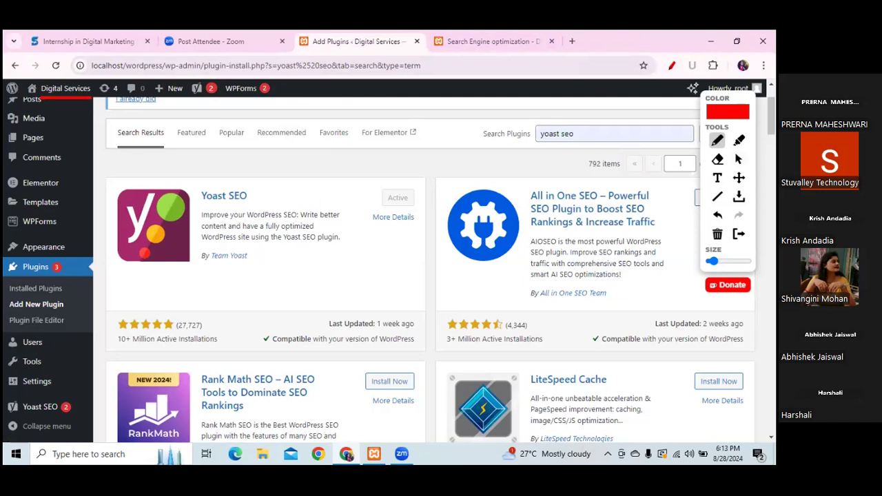
left_click(739, 159)
mouse_move(65, 88)
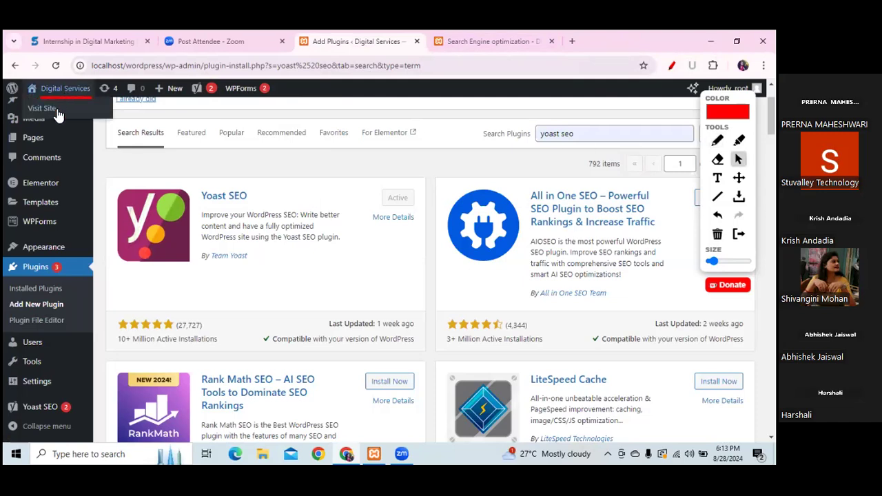
right_click(58, 114)
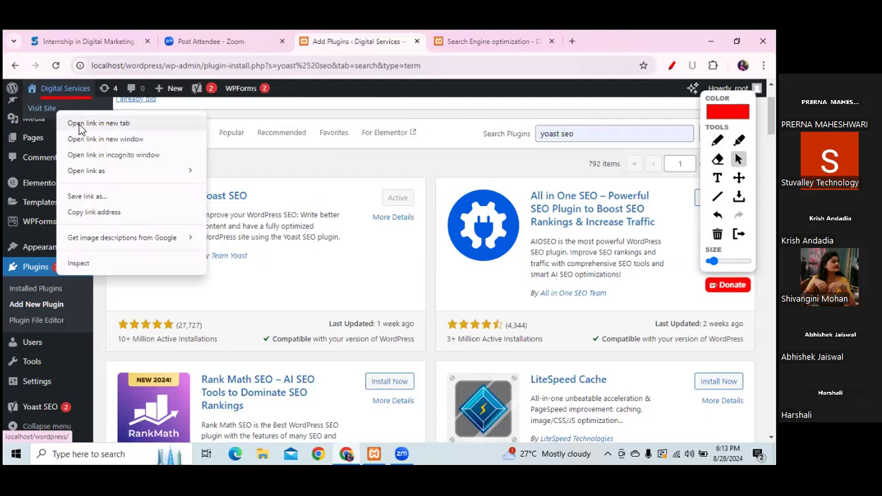
left_click(360, 45)
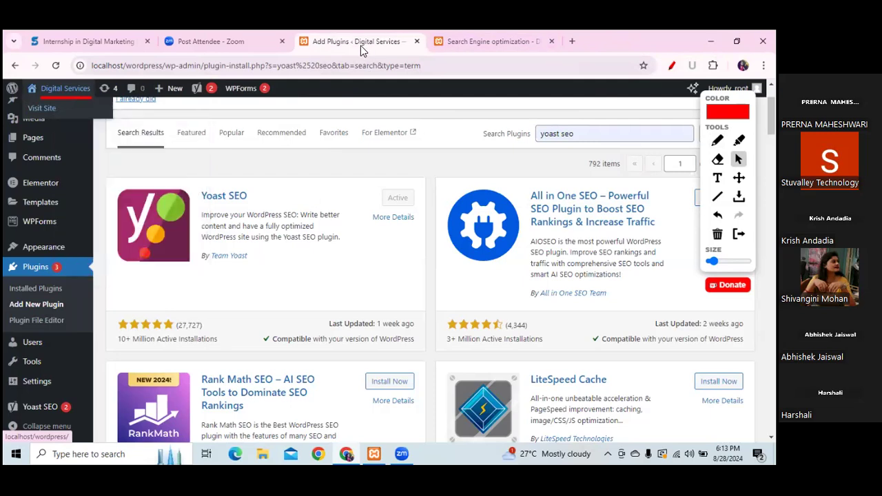
On the Search Engine optimization page, underline Edit with Elementor in red and launch the page in the Elementor editor
left_click(504, 41)
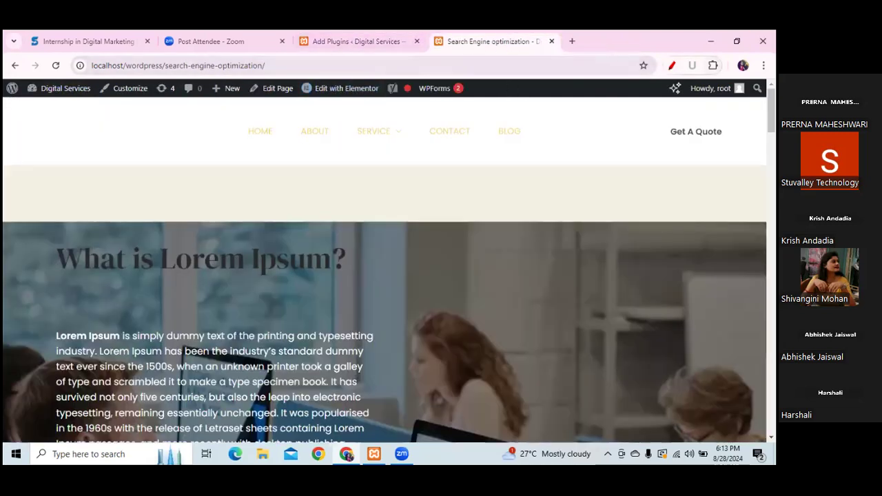
left_click(672, 65)
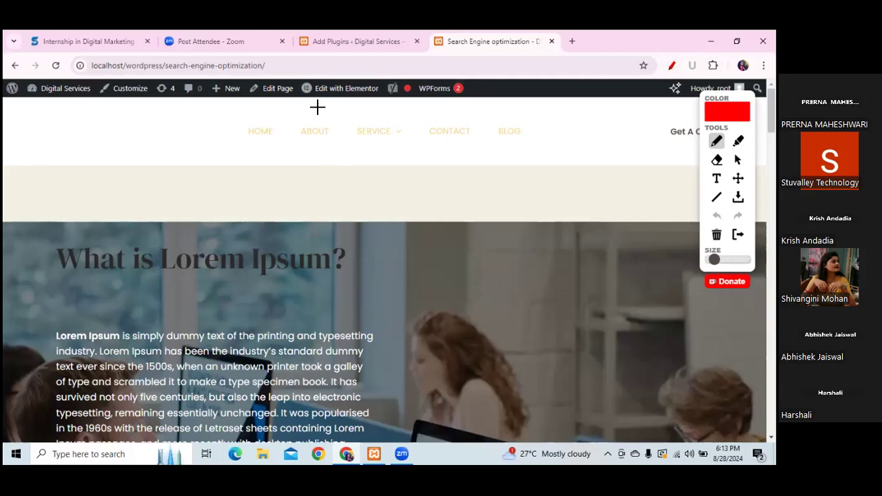
left_click_drag(310, 103, 360, 109)
left_click(738, 159)
left_click(340, 90)
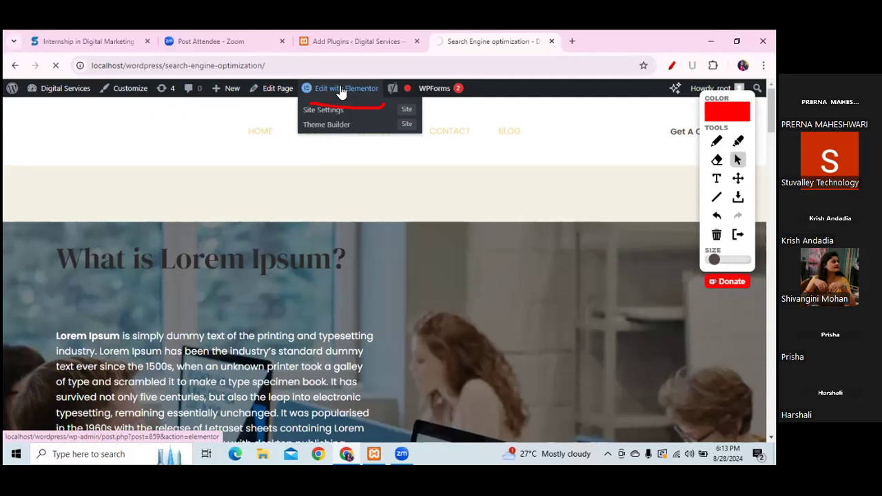
From the Add Plugins page, open the Digital Services site in a new browser tab
left_click(332, 41)
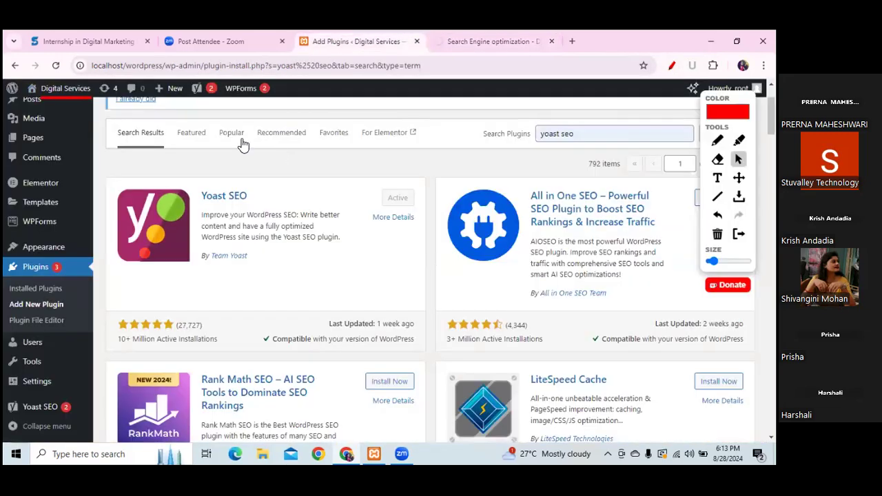
right_click(67, 90)
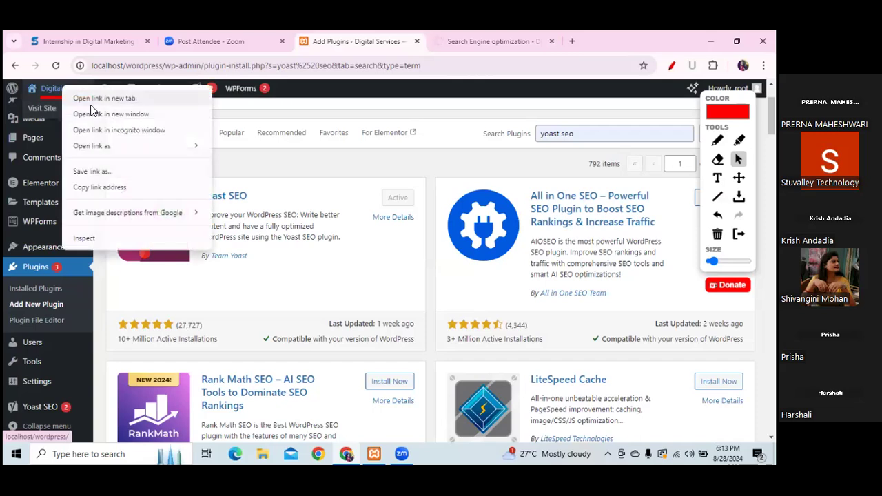
left_click(91, 101)
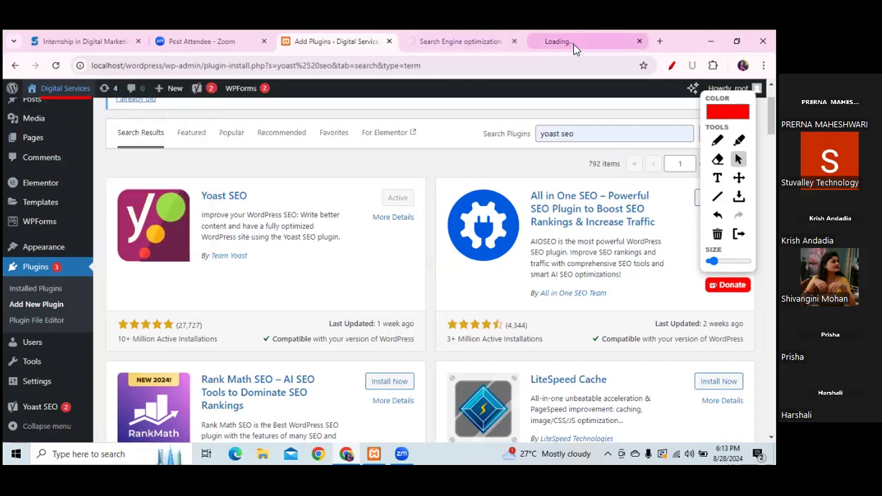
Relaunch Elementor editing for the Search Engine optimization page and close the extra browser tab that is still loading
left_click(472, 41)
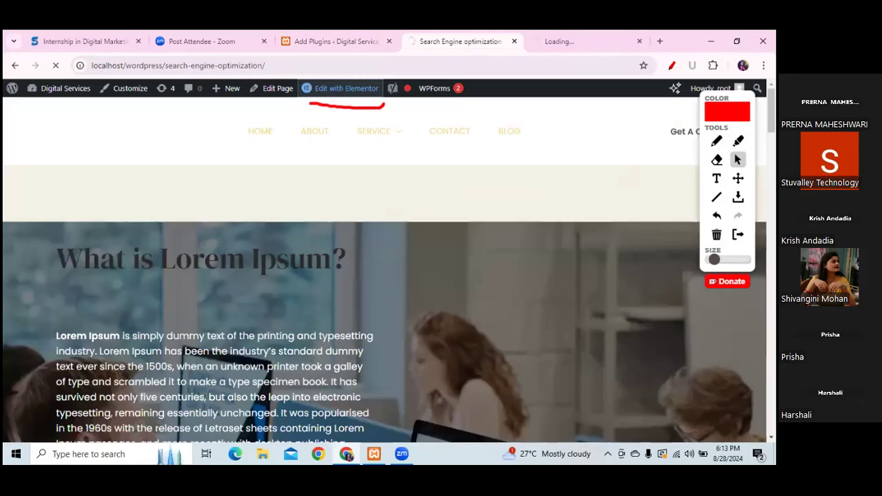
scroll(384, 276, "down", 12)
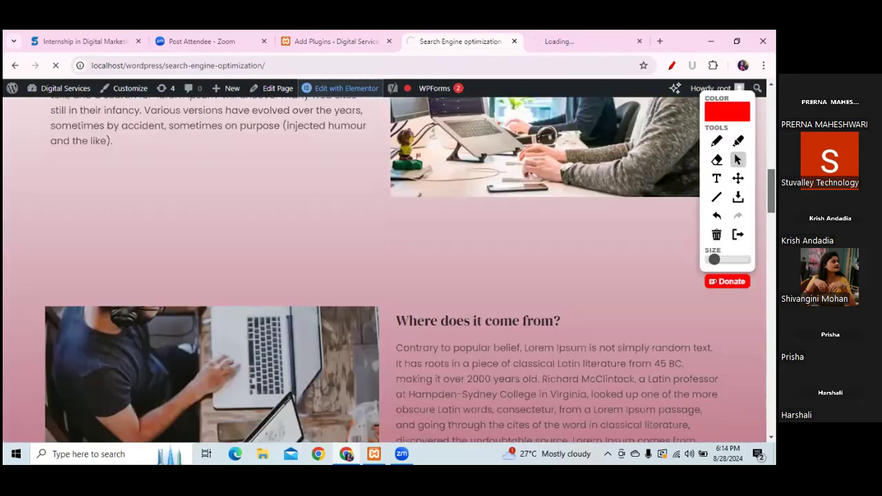
scroll(385, 275, "up", 12)
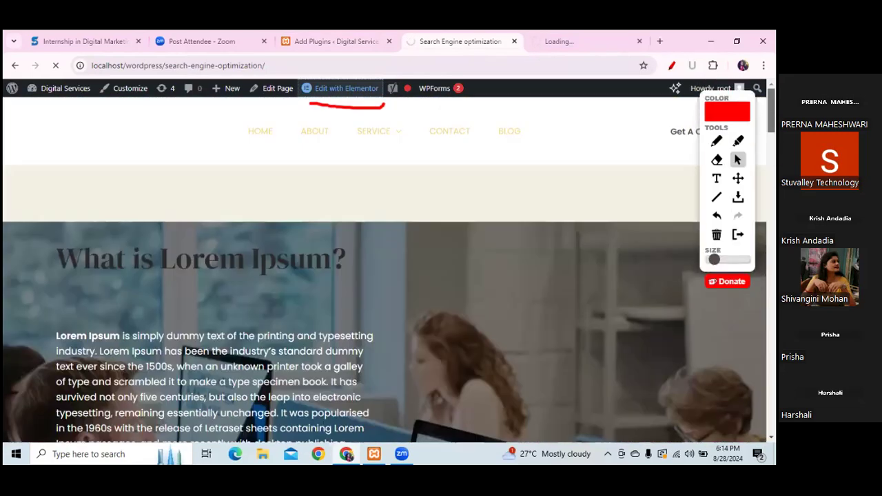
left_click(345, 91)
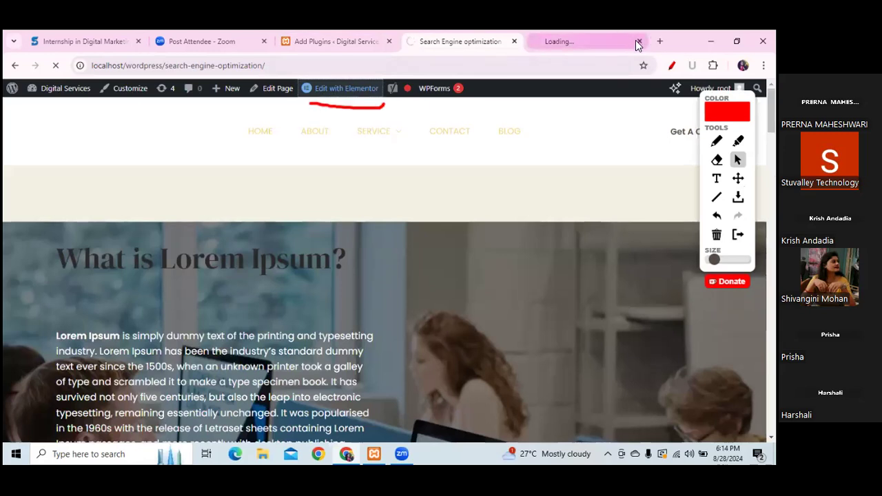
left_click(639, 42)
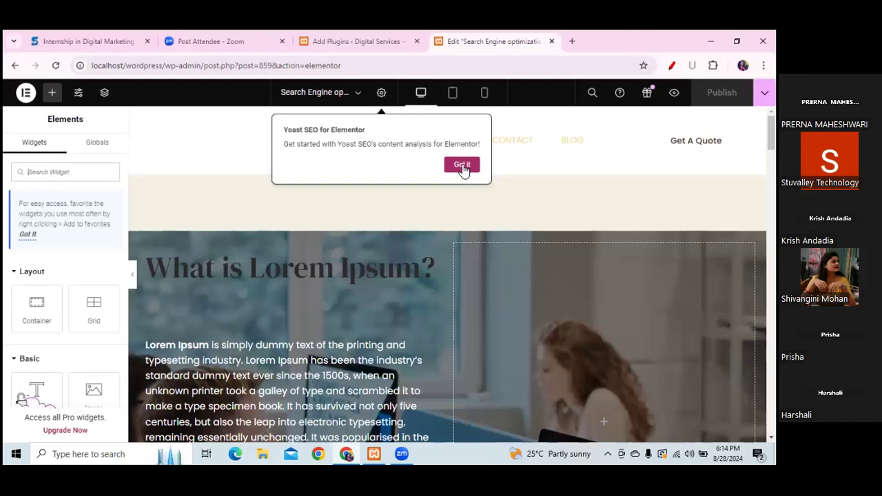
View the page's Page Settings in Elementor and return to the widget elements
left_click(376, 96)
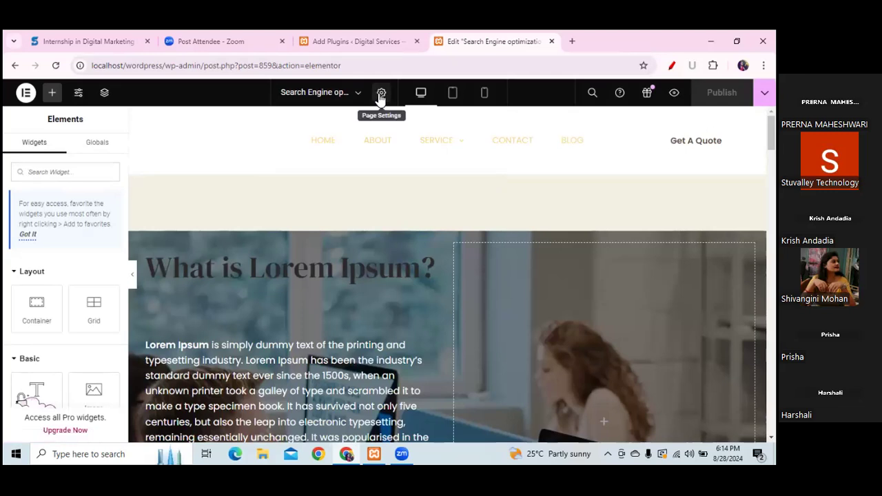
left_click(380, 98)
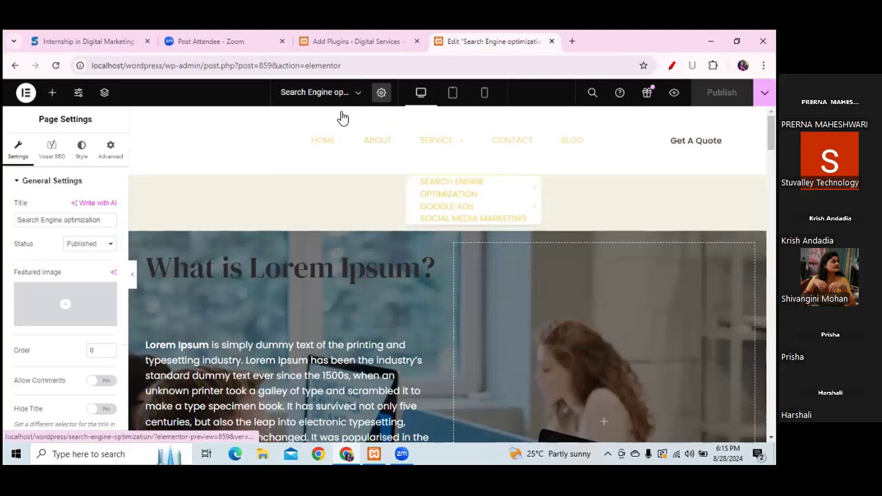
left_click(52, 92)
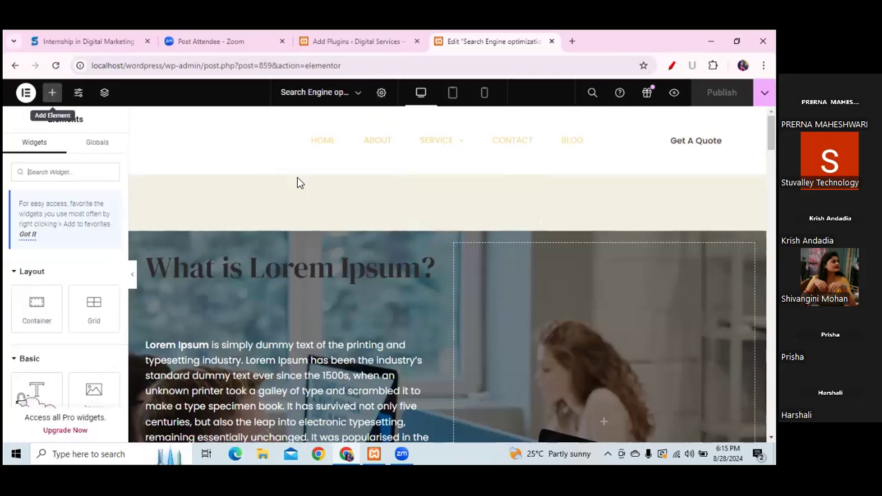
Box the Page Settings control in red, outline the Upgrade Now link below the widgets, and leave drawing mode
mouse_move(299, 185)
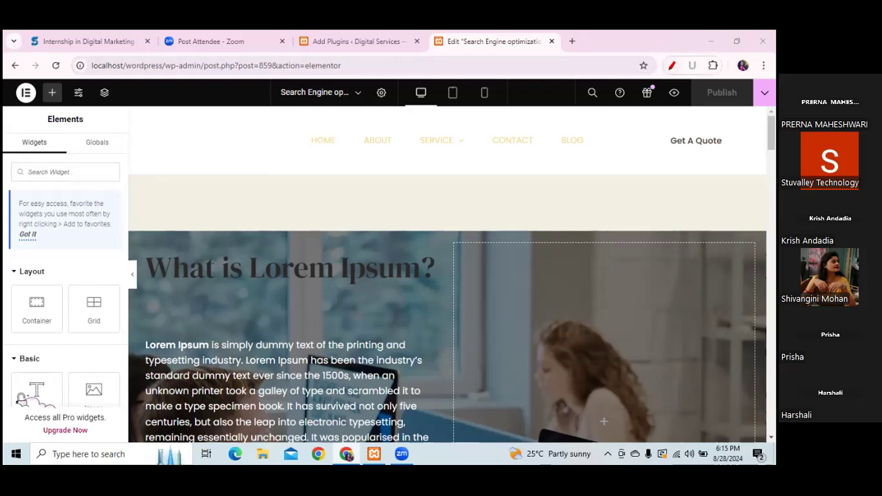
left_click(673, 65)
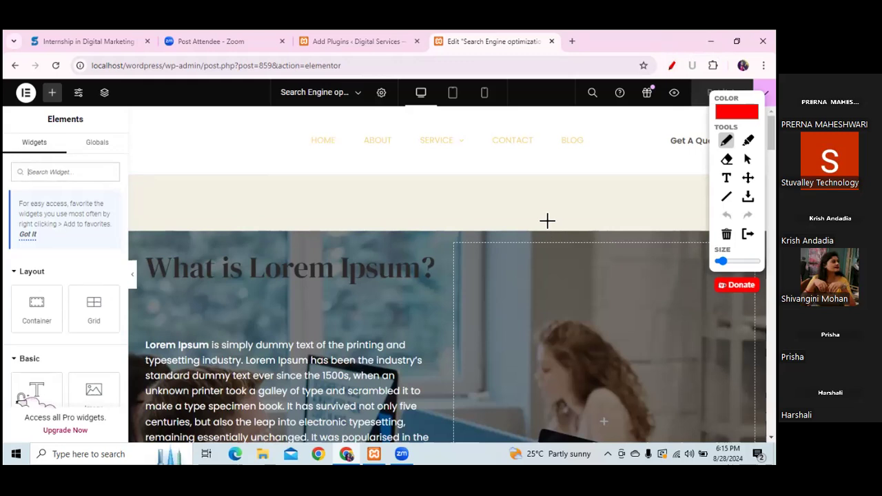
mouse_move(364, 109)
left_mouse_down()
mouse_move(394, 109)
mouse_move(393, 82)
mouse_move(366, 83)
mouse_move(367, 111)
left_mouse_up()
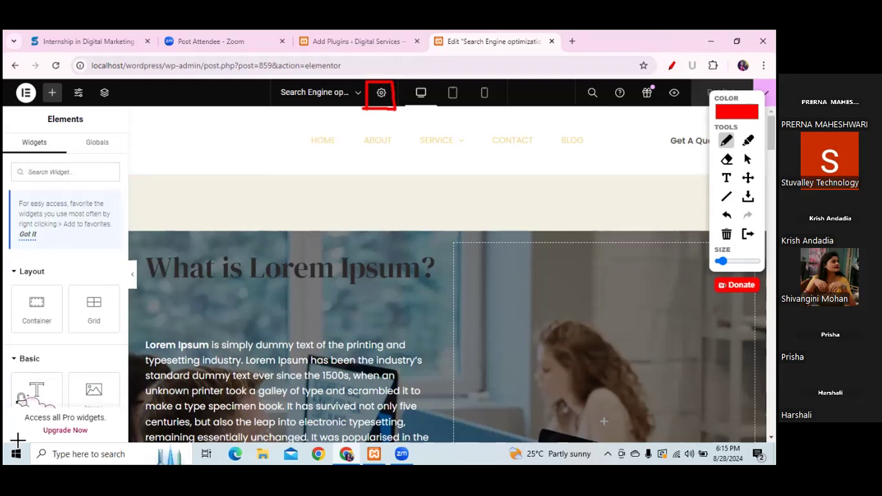
mouse_move(12, 441)
left_mouse_down()
mouse_move(13, 428)
mouse_move(60, 416)
mouse_move(109, 416)
mouse_move(112, 438)
left_mouse_up()
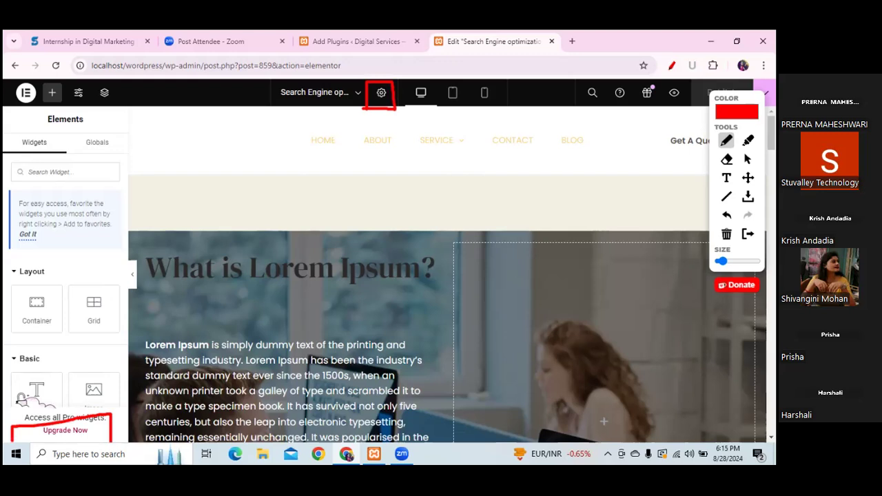
left_click(748, 159)
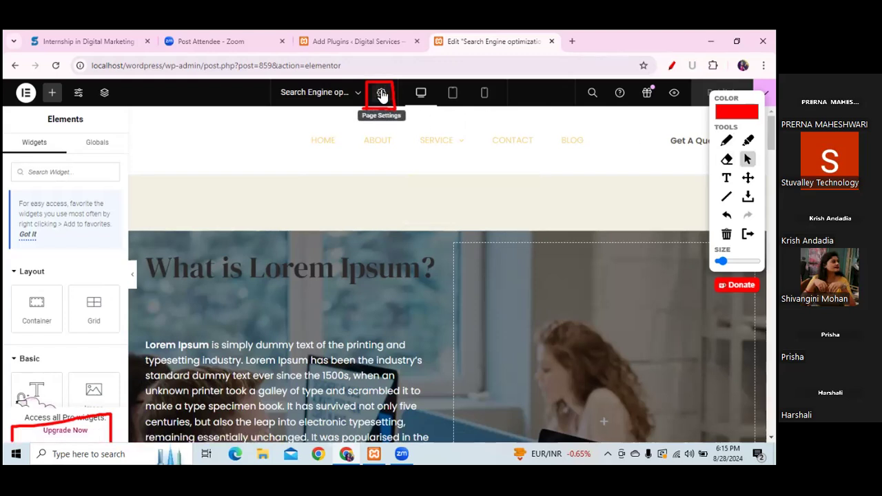
Draw a red check mark beside the boxed Page Settings control, leave drawing mode, and open the page's settings
left_click(727, 140)
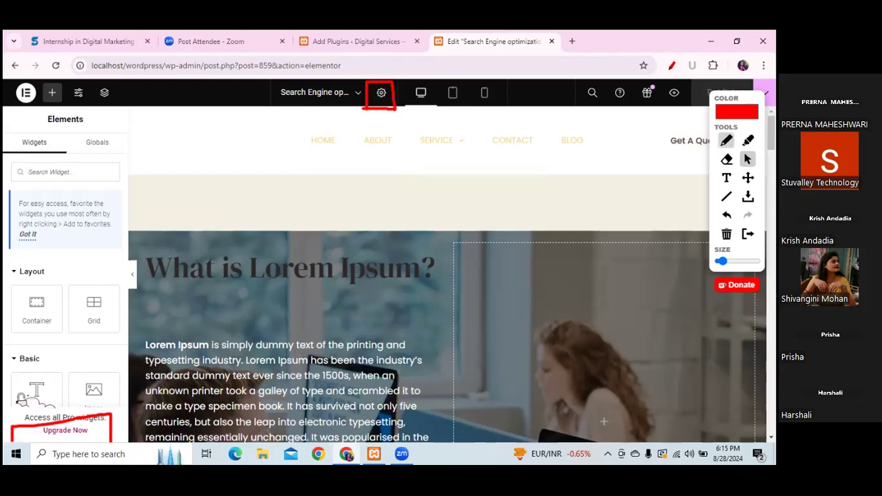
mouse_move(315, 111)
left_mouse_down()
mouse_move(334, 122)
mouse_move(367, 90)
left_mouse_up()
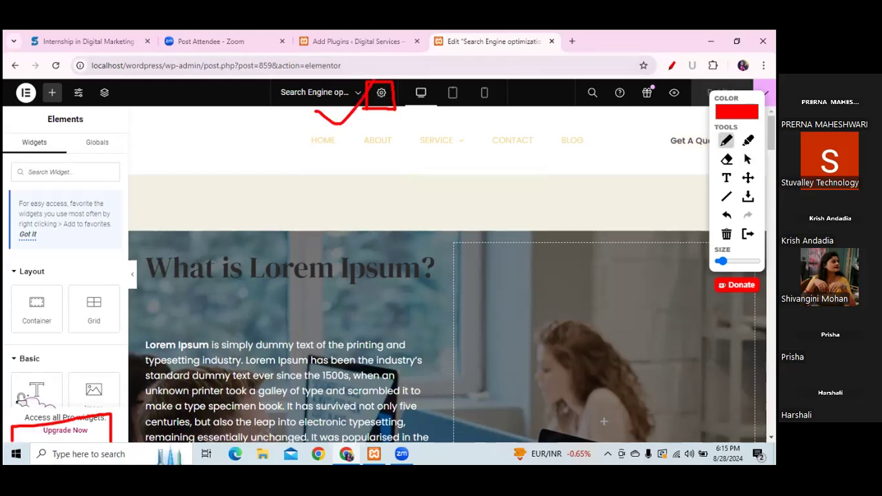
left_click(747, 159)
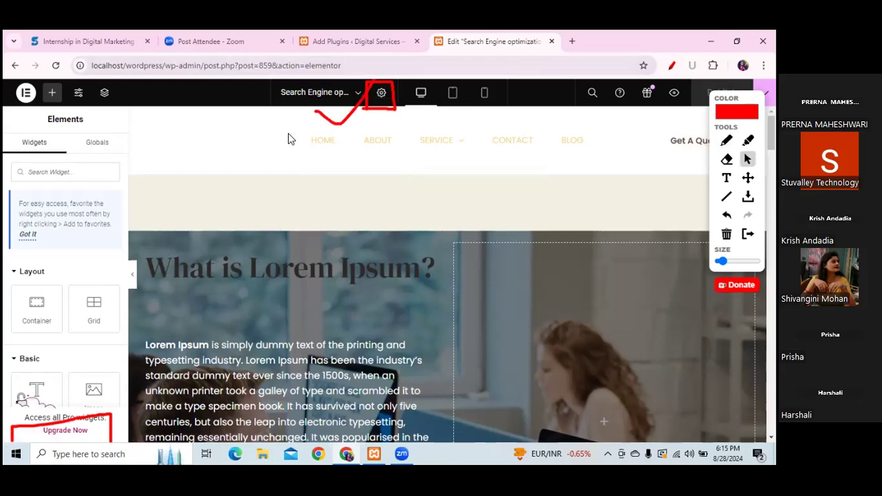
left_click(383, 95)
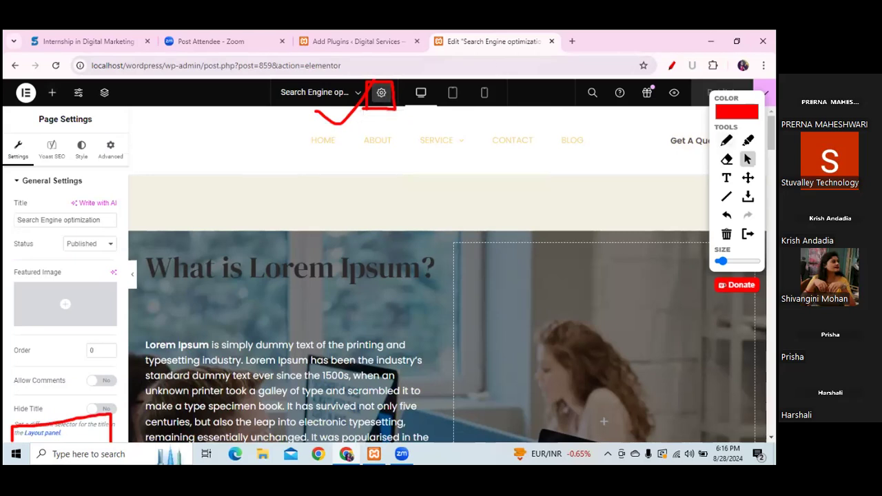
Open the Yoast SEO section of the page settings, underline its Yoast SEO label in red, and leave drawing mode
left_click(727, 140)
mouse_move(38, 166)
left_mouse_down()
mouse_move(67, 169)
mouse_move(69, 137)
mouse_move(36, 138)
mouse_move(40, 170)
left_mouse_up()
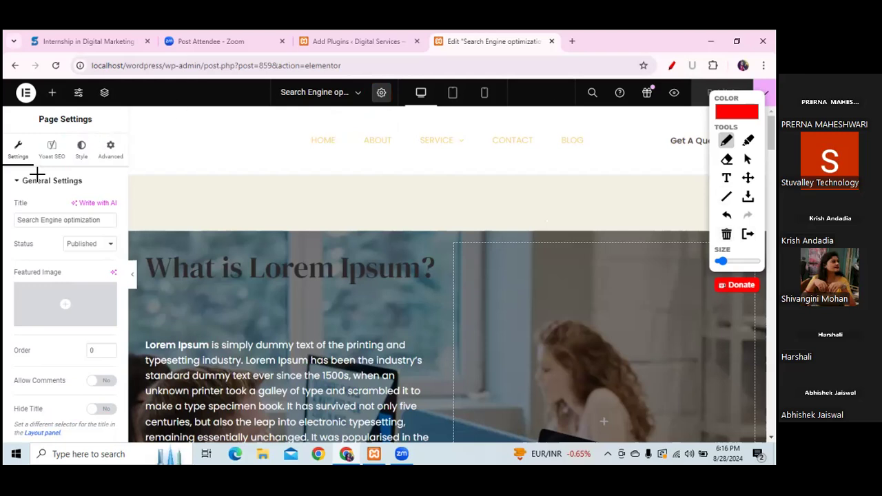
left_click(748, 159)
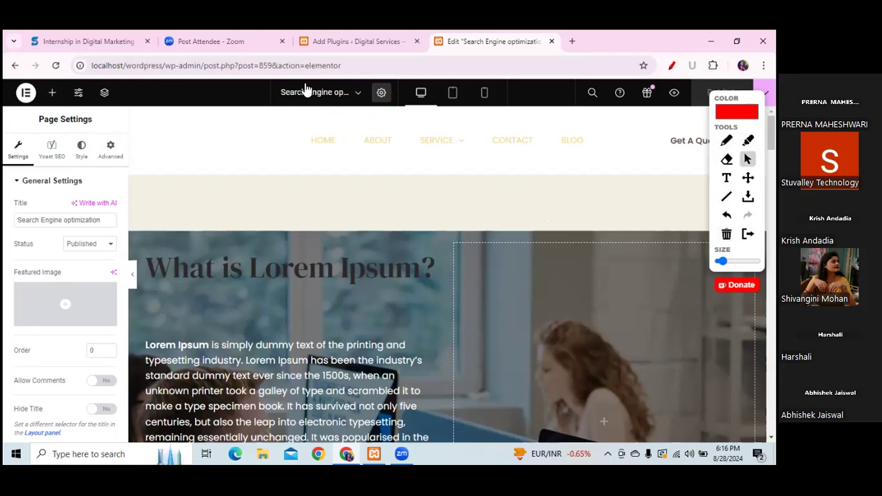
left_click(48, 158)
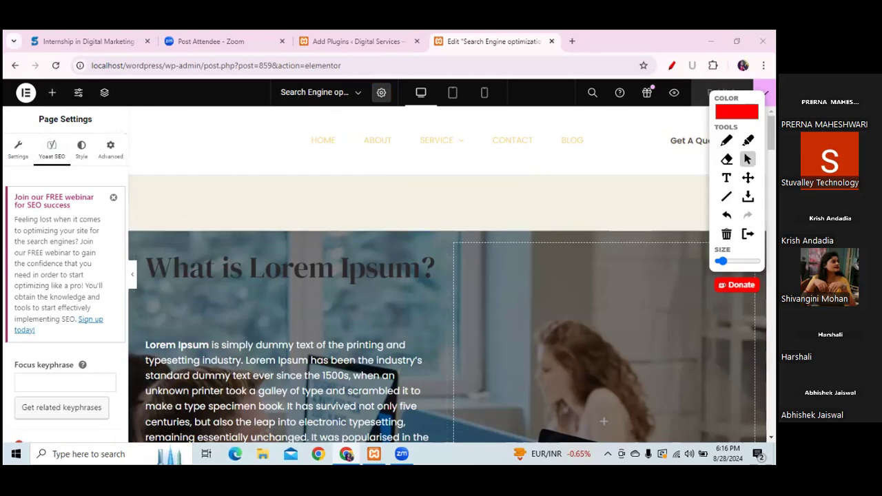
left_click(727, 140)
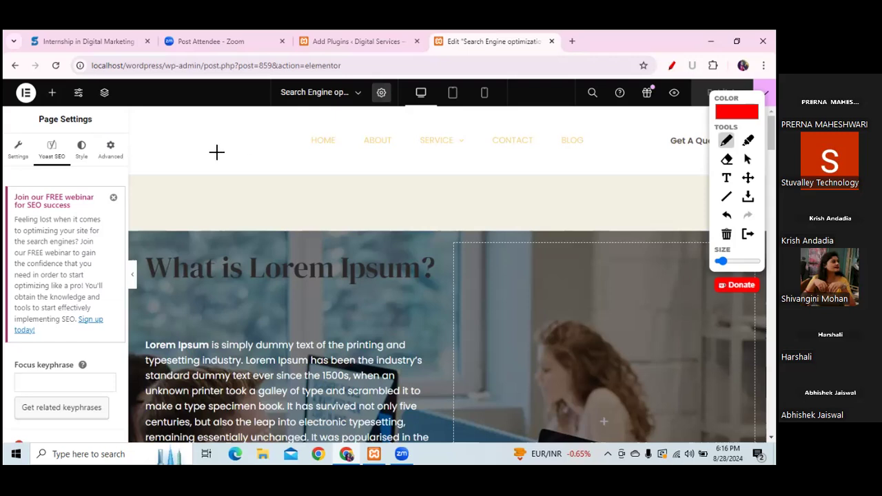
left_click_drag(31, 165, 72, 166)
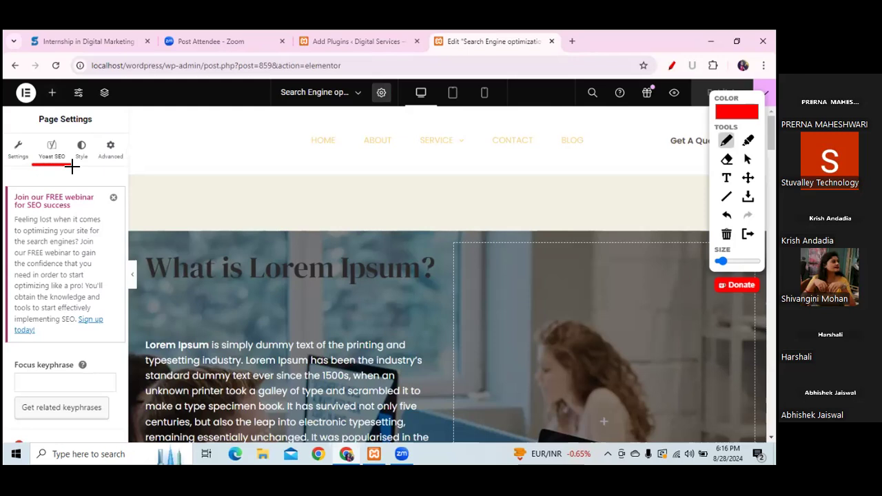
left_click(748, 160)
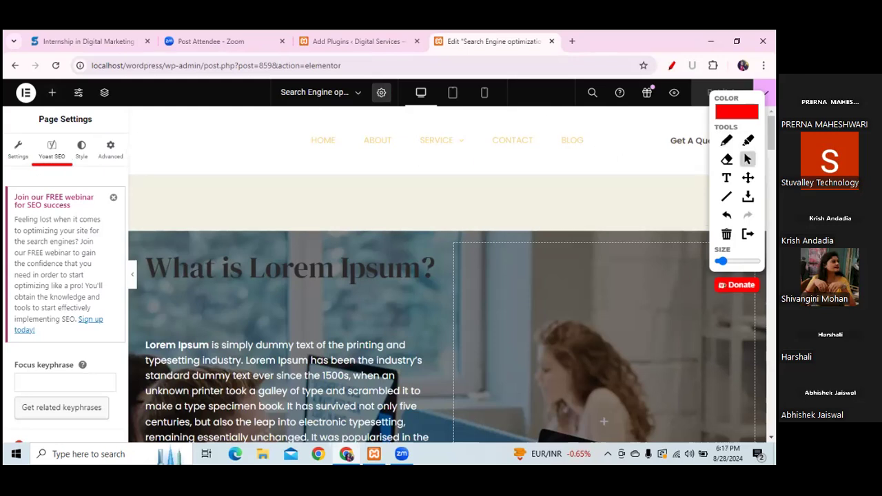
Underline SEO analysis in red, write O and G beside it, draw a line up from Readability analysis, and cross the red face
scroll(167, 192, "down", 1)
left_click_drag(126, 181, 127, 265)
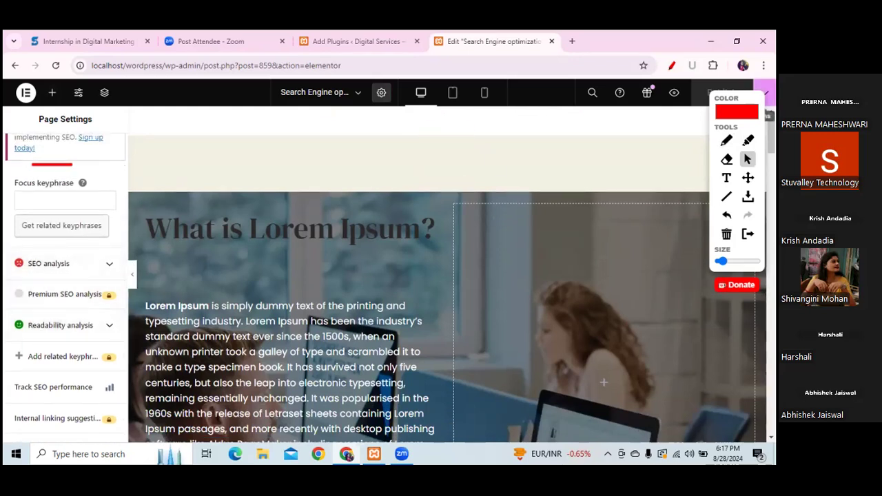
left_click(727, 141)
mouse_move(4, 273)
left_mouse_down()
mouse_move(78, 274)
mouse_move(87, 256)
mouse_move(94, 262)
mouse_move(90, 253)
mouse_move(104, 262)
mouse_move(116, 255)
mouse_move(118, 265)
left_mouse_up()
mouse_move(19, 321)
left_mouse_down()
mouse_move(74, 298)
mouse_move(111, 262)
left_mouse_up()
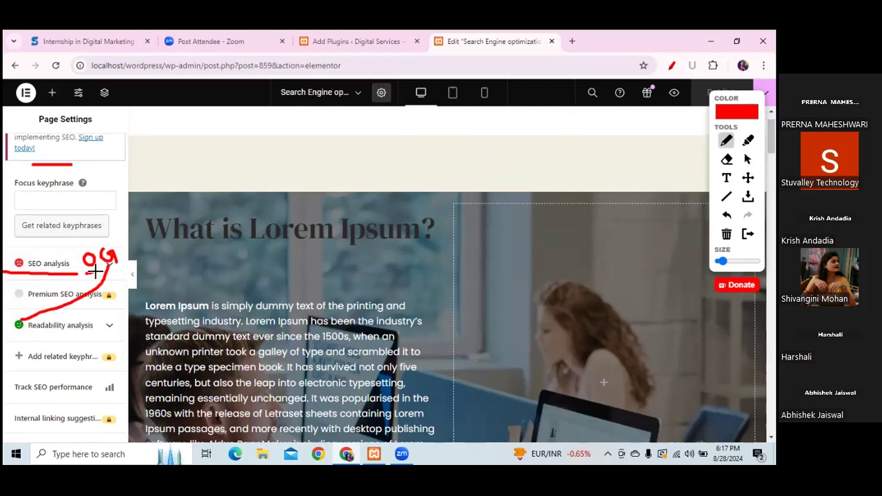
mouse_move(25, 263)
left_mouse_down()
mouse_move(5, 261)
mouse_move(11, 248)
mouse_move(12, 274)
left_mouse_up()
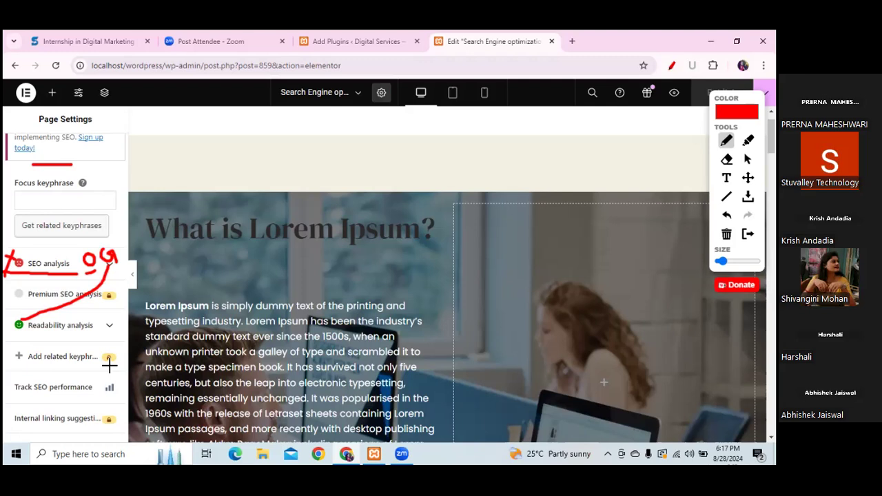
Underline the lock on Premium SEO analysis and the locked Add related keyphrase entry in red, and erase all drawings
left_click_drag(102, 303, 117, 301)
left_click_drag(98, 367, 118, 366)
left_click_drag(119, 368, 33, 367)
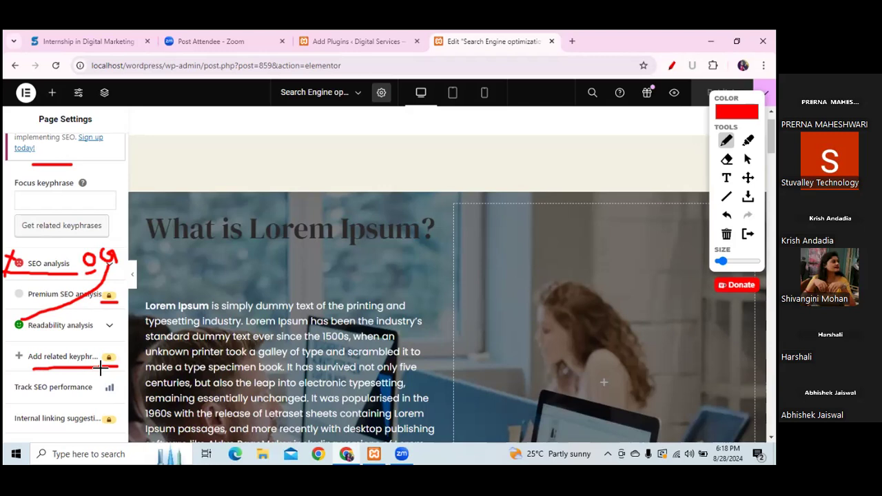
left_click(726, 233)
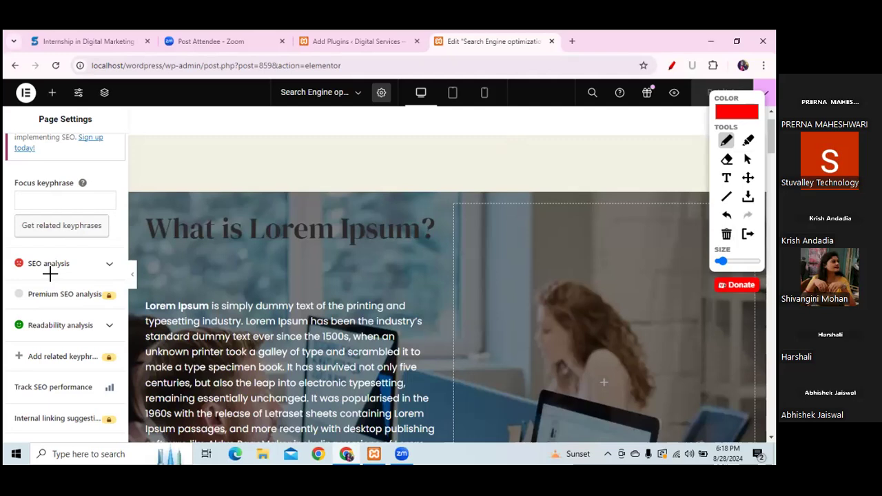
Underline Readability analysis, Lorem Ipsum in the heading, and SEO analysis in red, check and circle the green readability face, and erase all drawings
left_click_drag(30, 337, 103, 338)
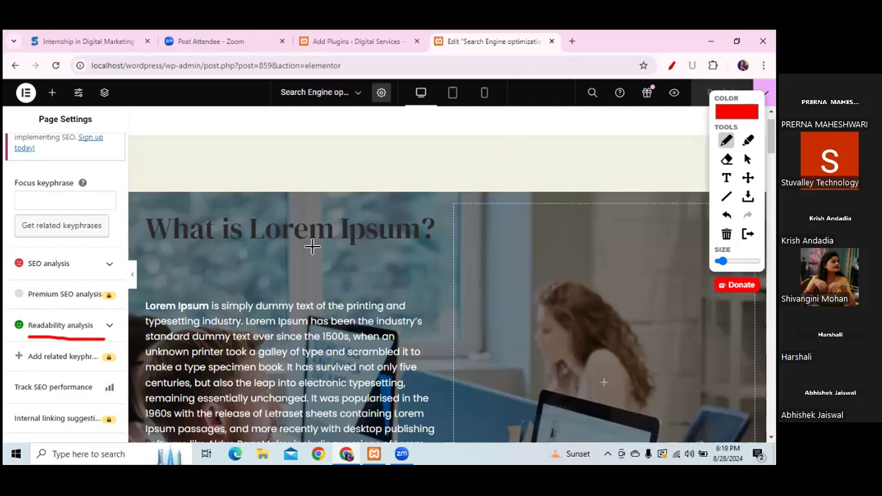
left_click_drag(267, 249, 412, 248)
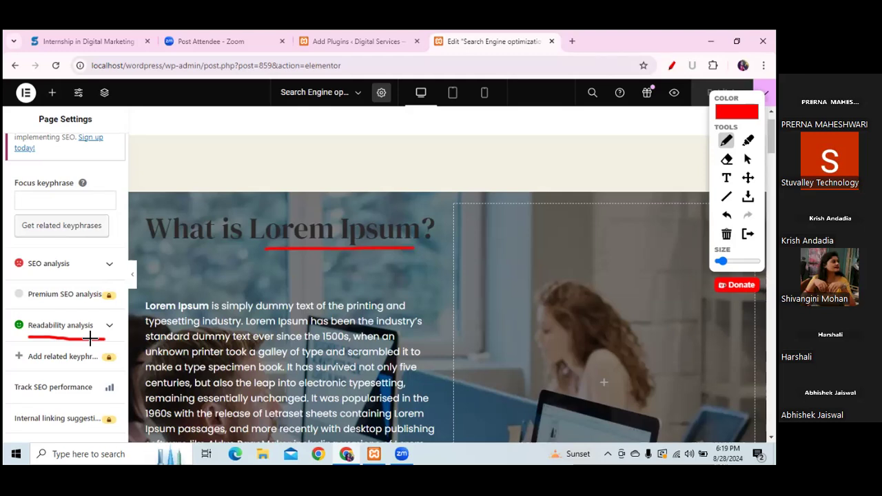
left_click(24, 342)
left_click_drag(29, 345, 57, 317)
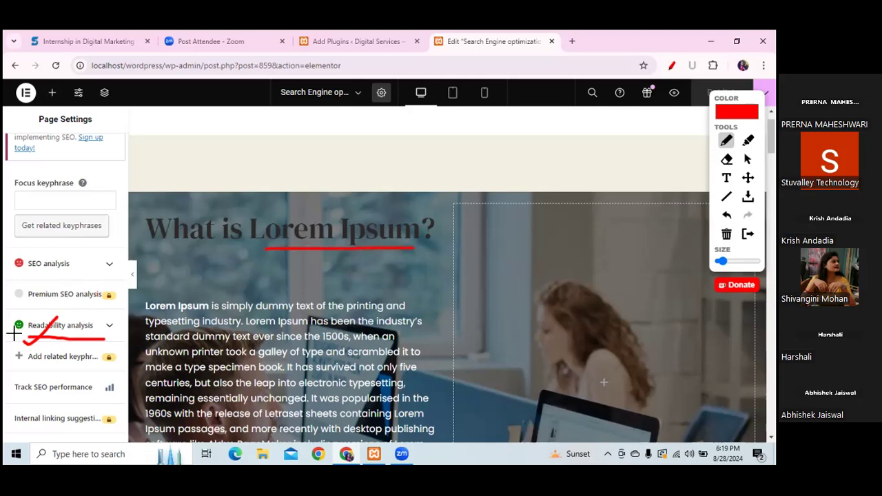
mouse_move(15, 334)
left_mouse_down()
mouse_move(22, 295)
mouse_move(13, 332)
left_mouse_up()
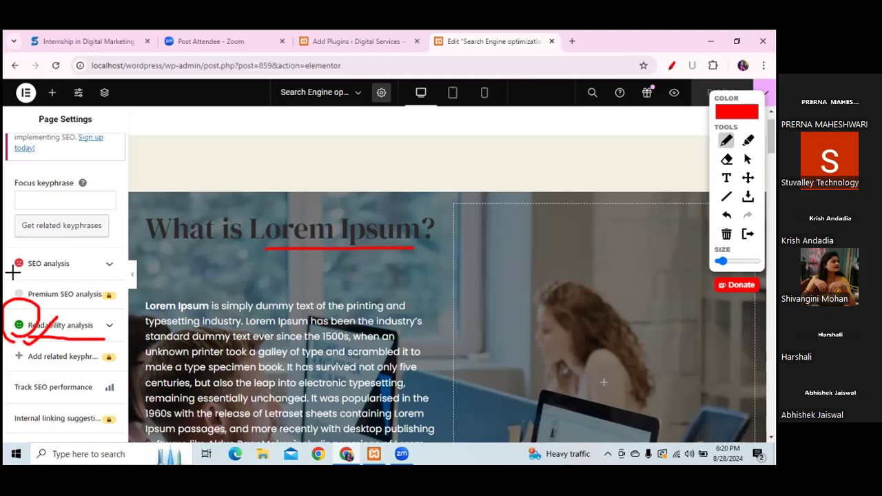
left_click_drag(8, 270, 73, 273)
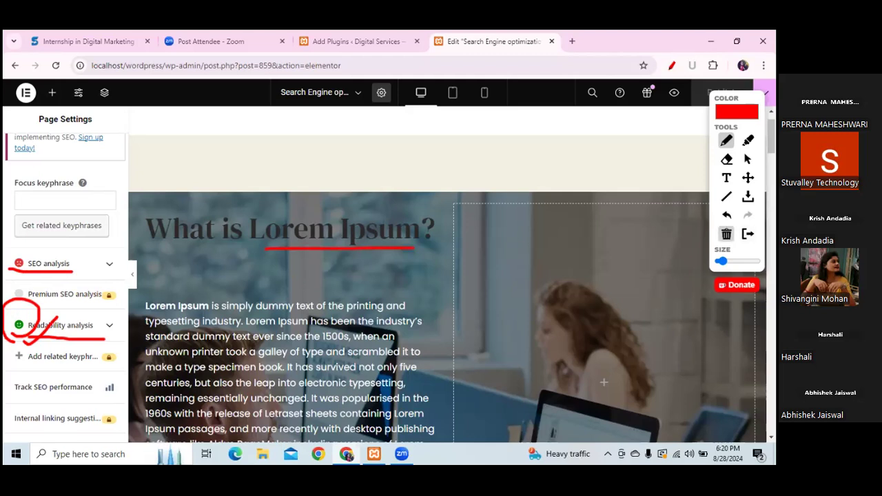
left_click(727, 234)
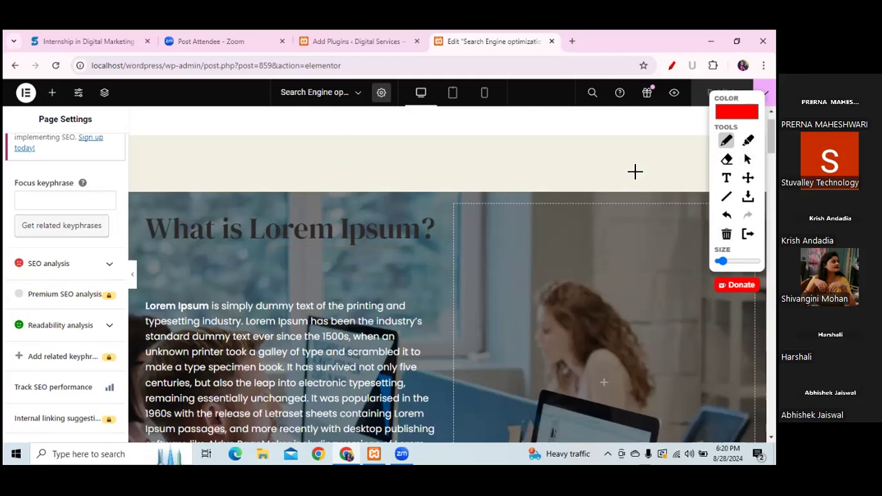
Move the drawing palette clear of the Publish control, underline the Focus keyphrase label in red, and leave drawing mode
mouse_move(747, 178)
left_mouse_down()
mouse_move(282, 182)
mouse_move(363, 156)
mouse_move(750, 130)
left_mouse_up()
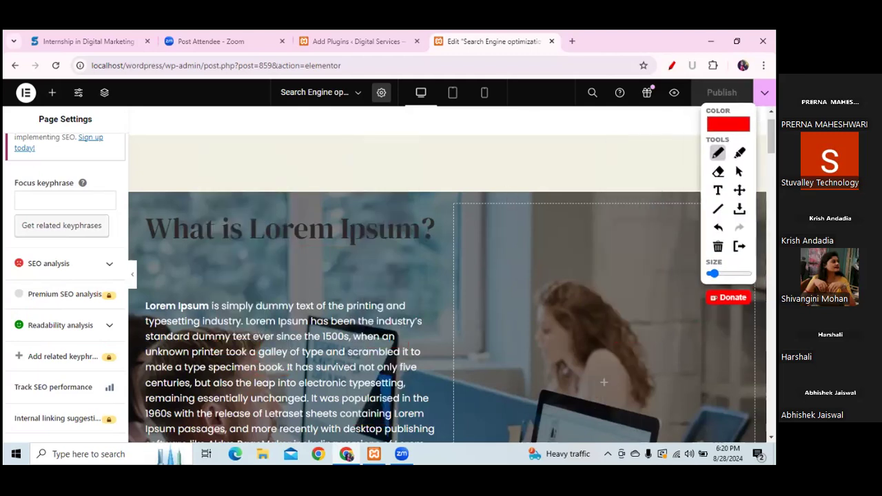
left_click_drag(15, 192, 85, 194)
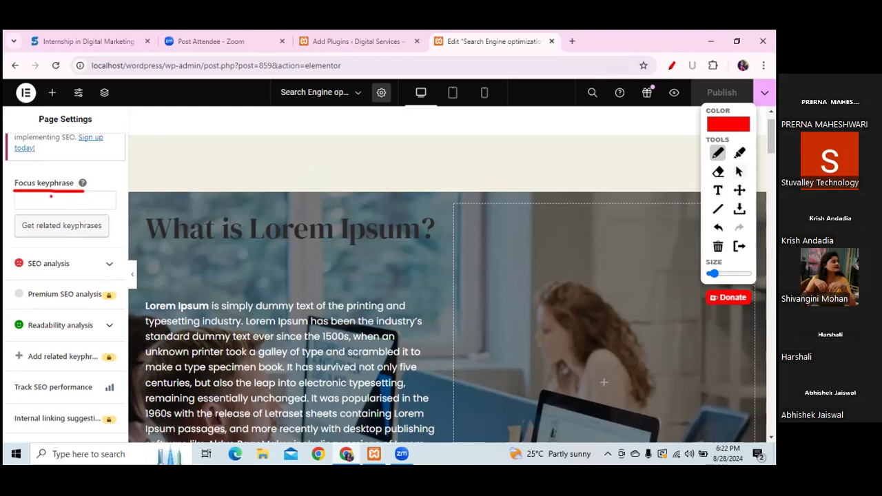
left_click(740, 172)
Select the whole paragraph under the "Where can I get some?" heading and erase the red drawings
left_click_drag(772, 137, 771, 259)
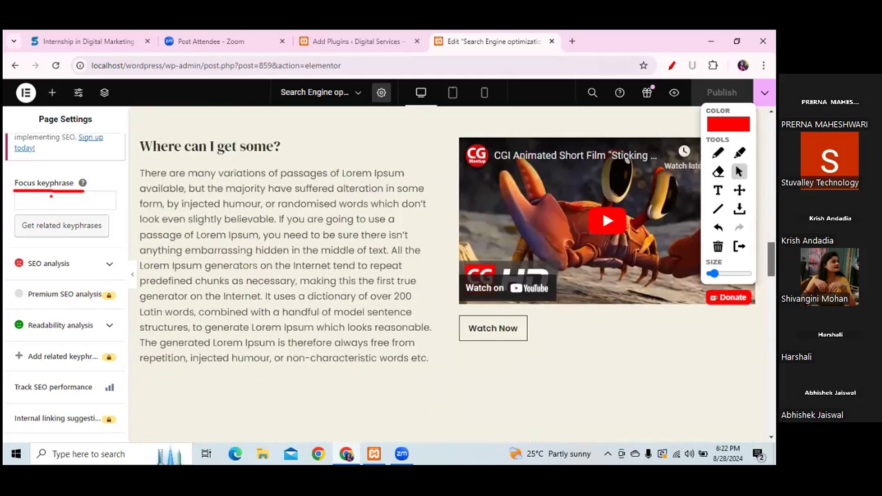
left_click(142, 172)
left_click_drag(140, 173, 429, 359)
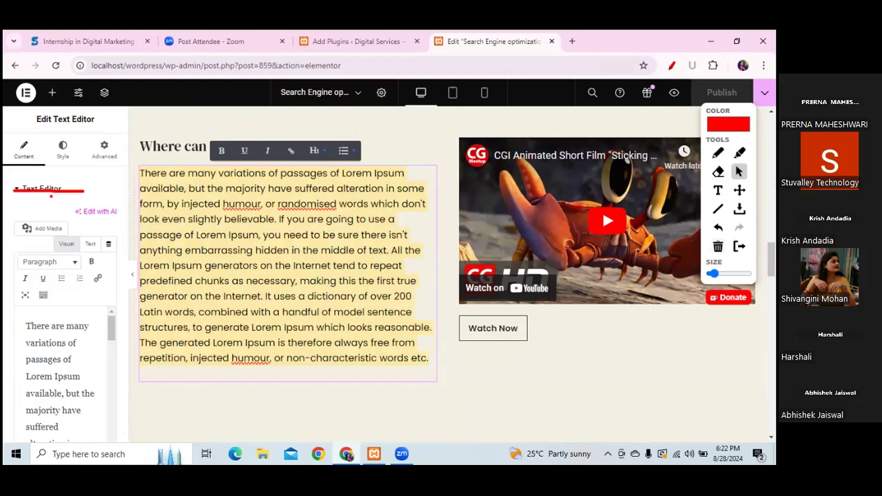
left_click(718, 246)
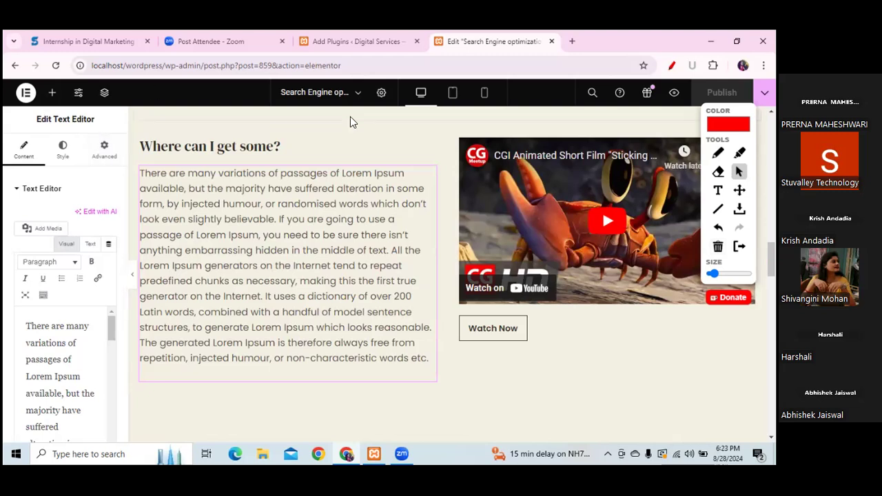
Return to the Yoast SEO section of the page settings and set the focus keyphrase to "Digital Marketing Agency"
left_click(380, 91)
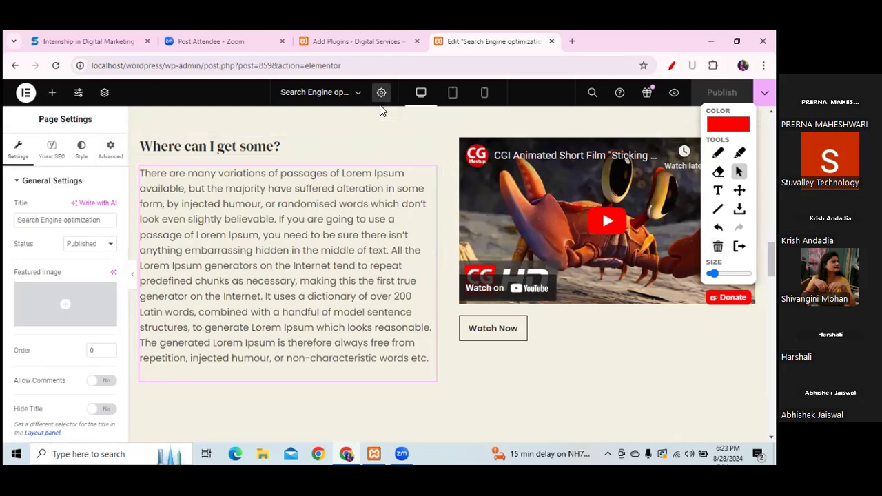
left_click(51, 150)
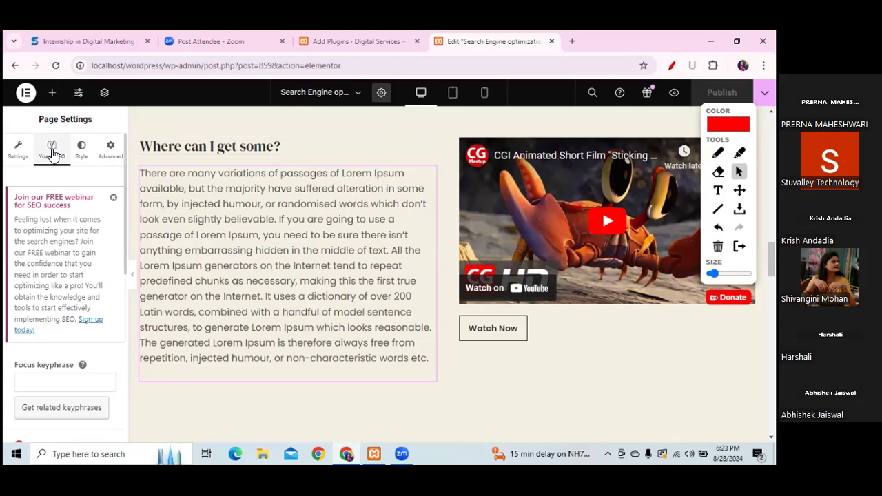
scroll(128, 249, "down", 1)
scroll(128, 249, "down", 5)
left_click(56, 184)
type("D")
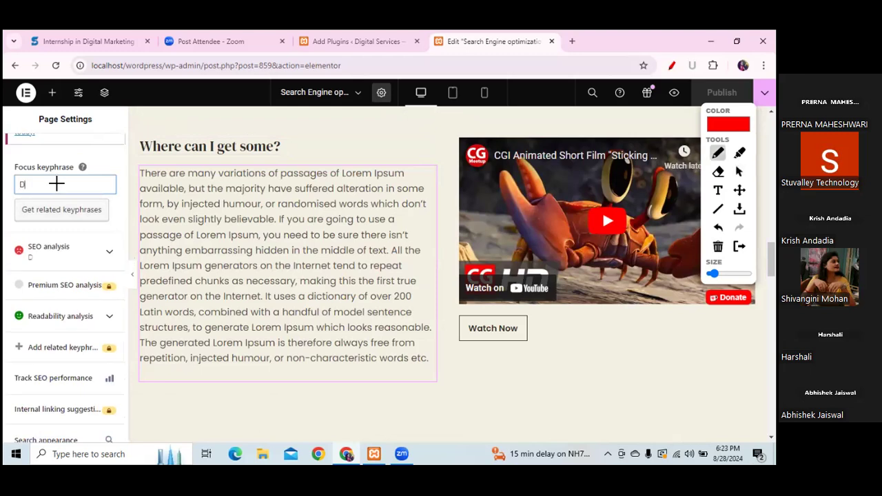
type("igital")
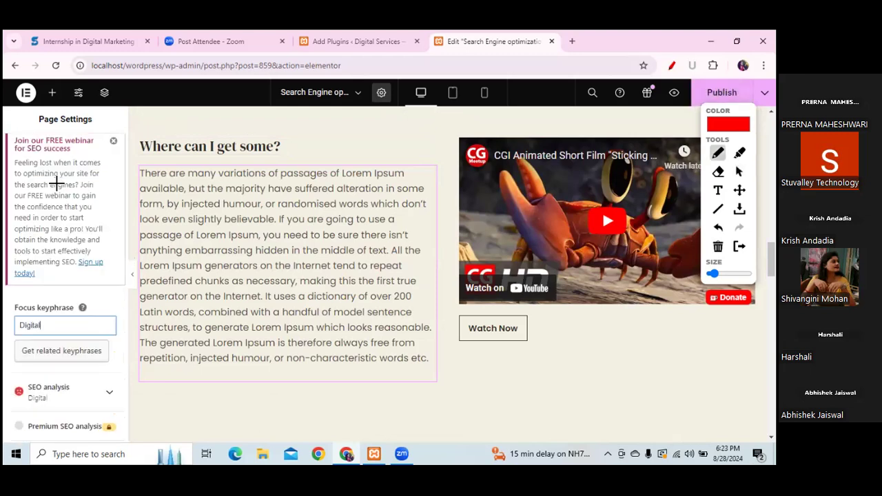
type(" M")
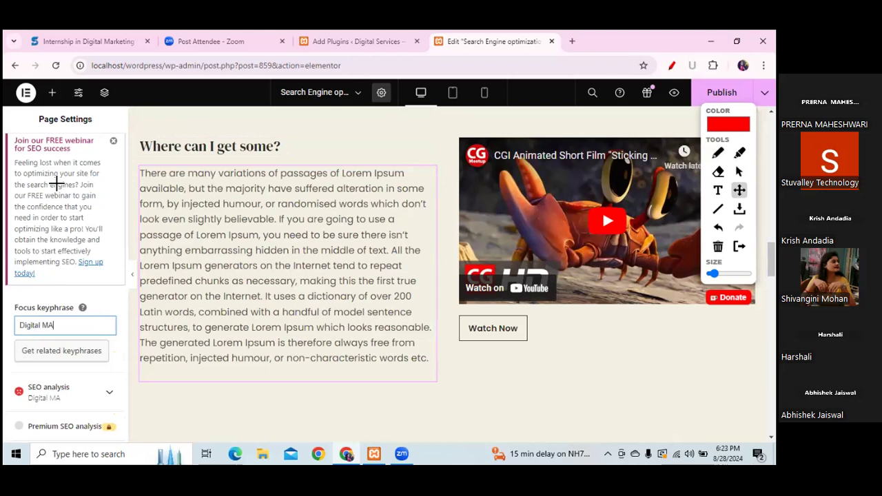
type("arketing Agency")
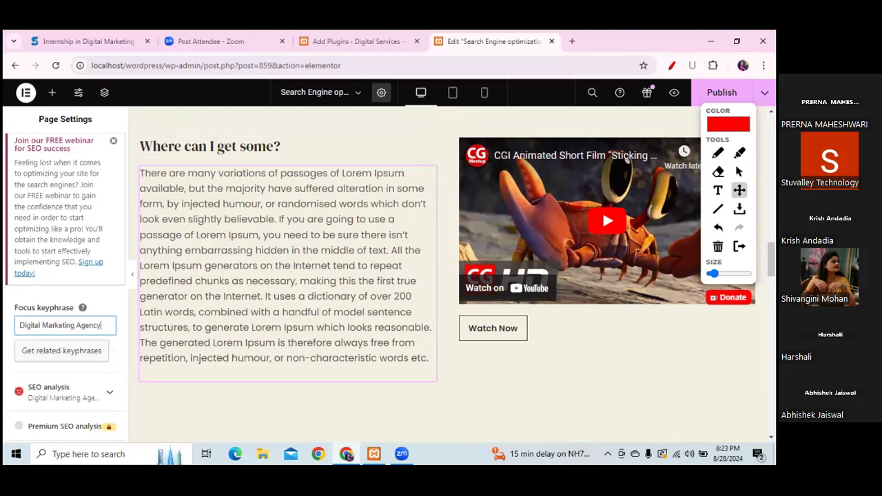
Underline the entered focus keyphrase and the page name above the canvas in red
left_click(718, 152)
left_click_drag(17, 339, 111, 337)
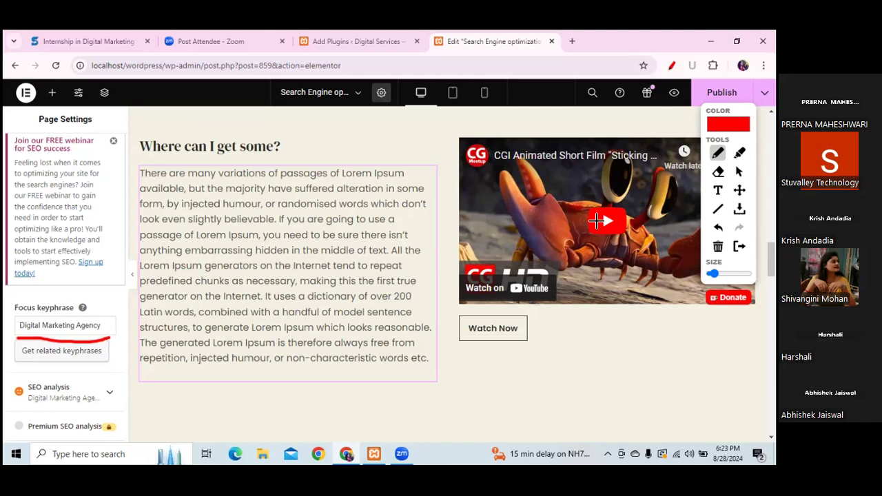
left_click(738, 172)
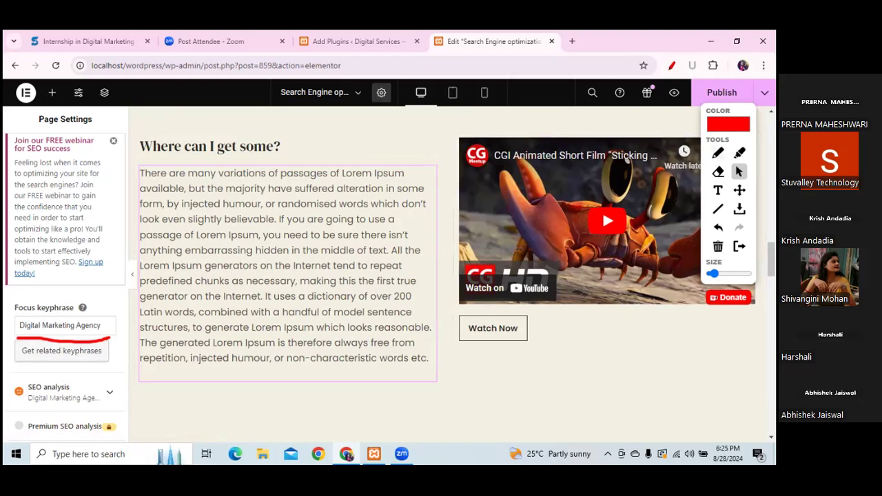
left_click(718, 153)
left_click_drag(282, 102, 350, 102)
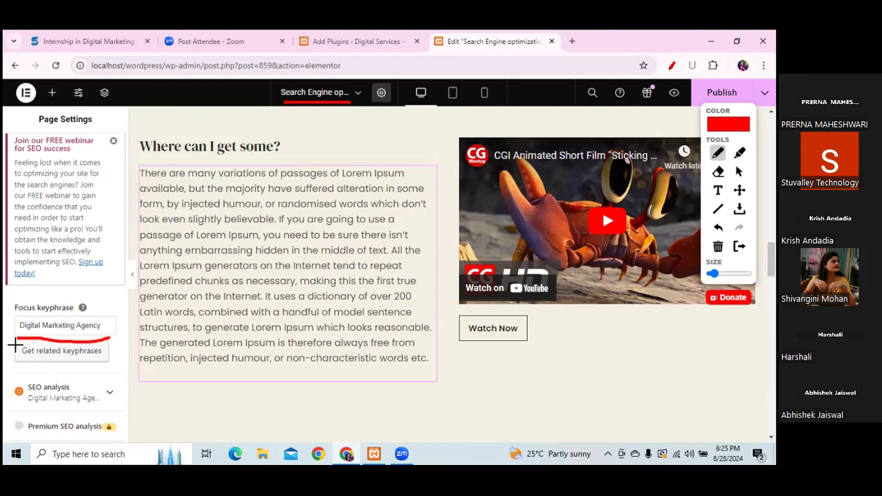
Underline the entered focus keyphrase in red once more and leave drawing mode
left_click_drag(16, 337, 124, 335)
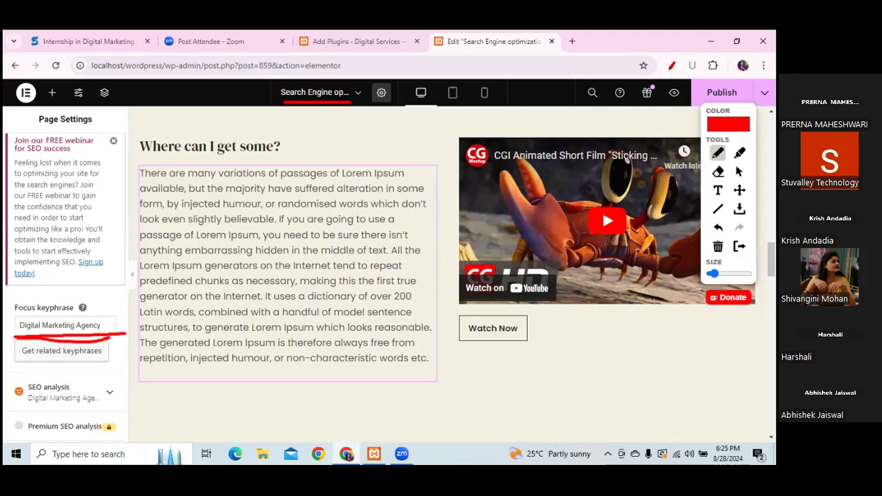
left_click(739, 172)
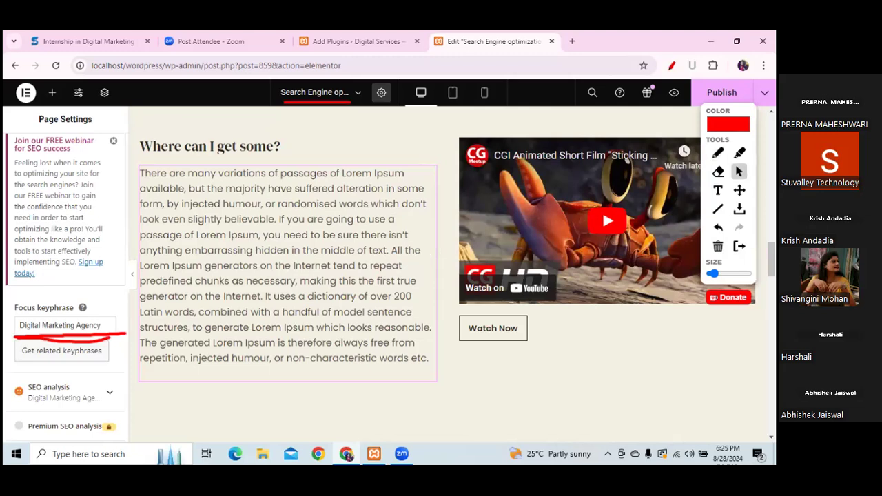
Look over the page content from the "Where can I get some?" section up to the header and the "What is Lorem Ipsum?" section
scroll(451, 274, "up", 10)
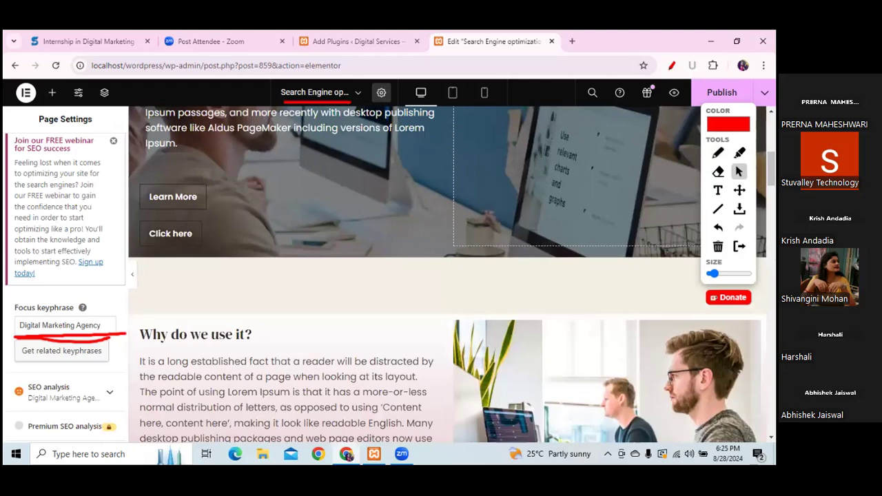
left_click(452, 277)
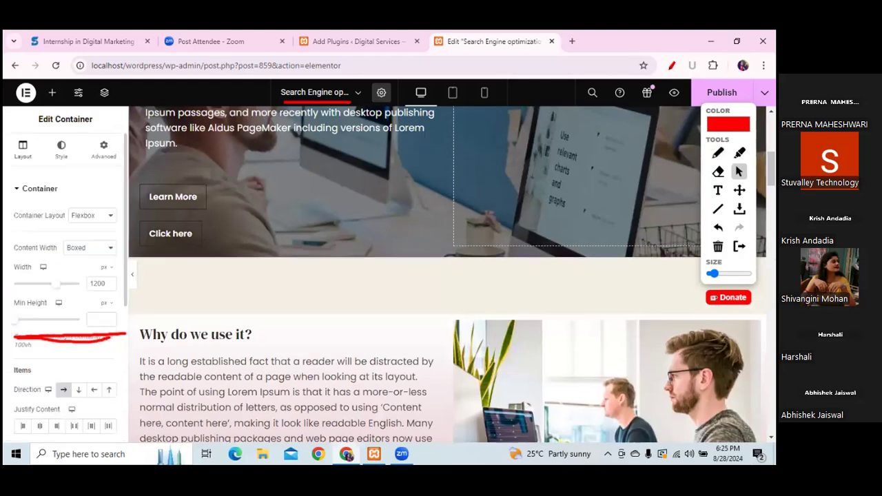
scroll(451, 275, "down", 5)
left_click(451, 278)
scroll(452, 275, "up", 2)
scroll(452, 276, "up", 1)
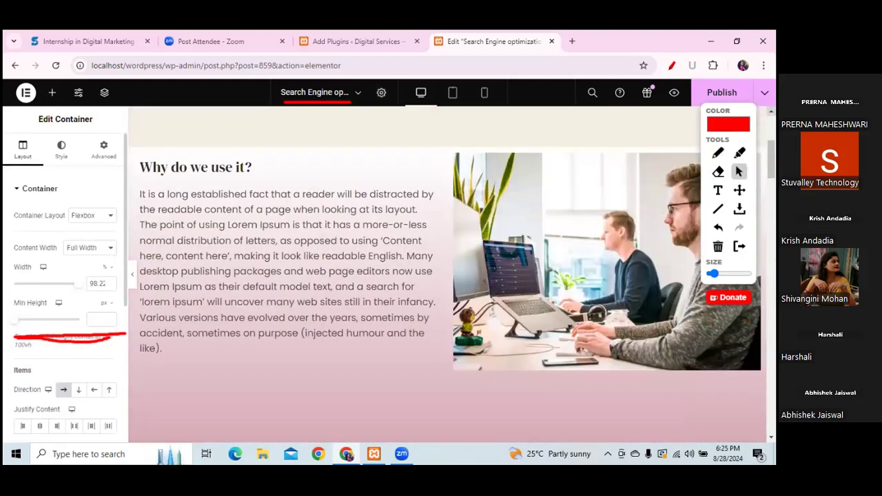
scroll(521, 305, "up", 3)
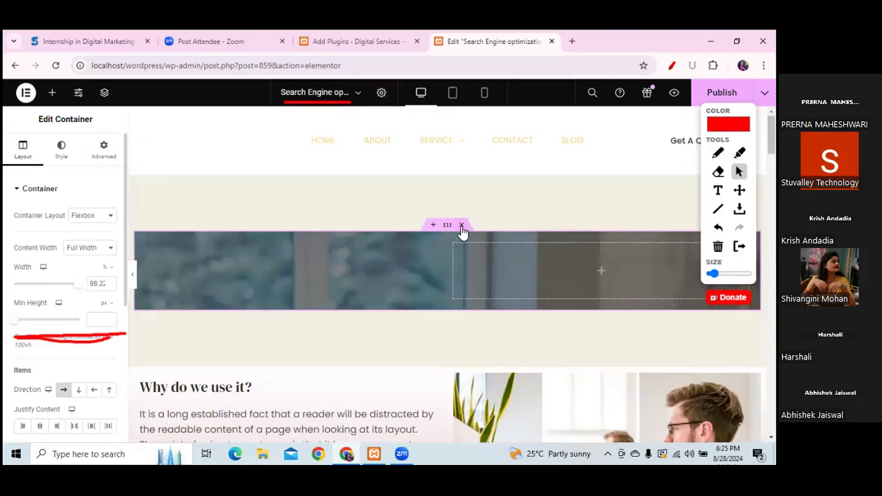
mouse_move(771, 135)
left_mouse_down()
mouse_move(771, 233)
mouse_move(772, 141)
left_mouse_up()
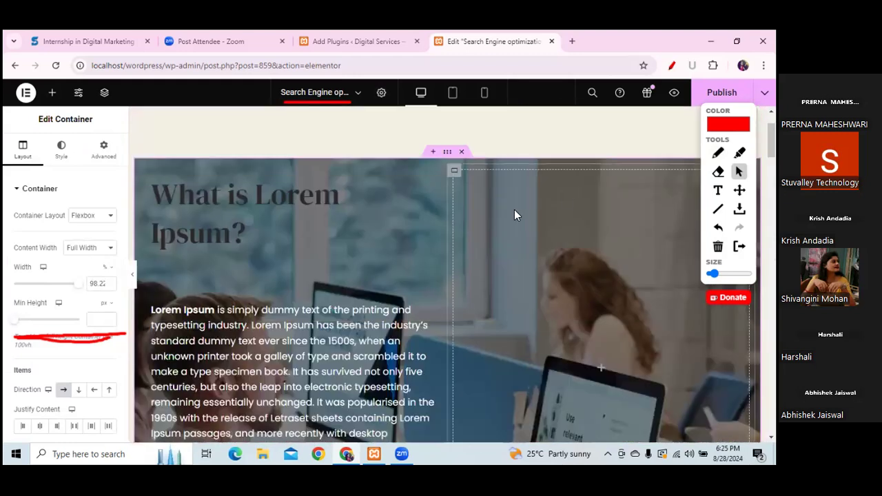
Return to the Yoast SEO section of the page settings and erase the red drawings
left_click(383, 94)
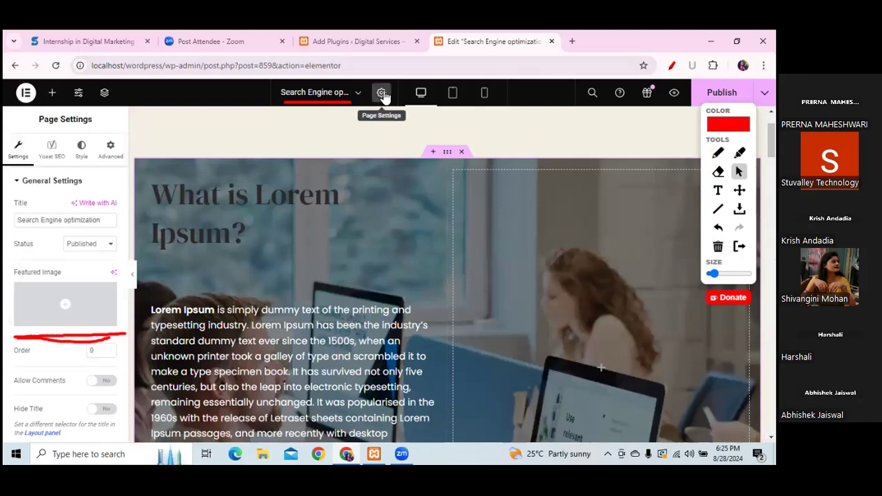
left_click(50, 151)
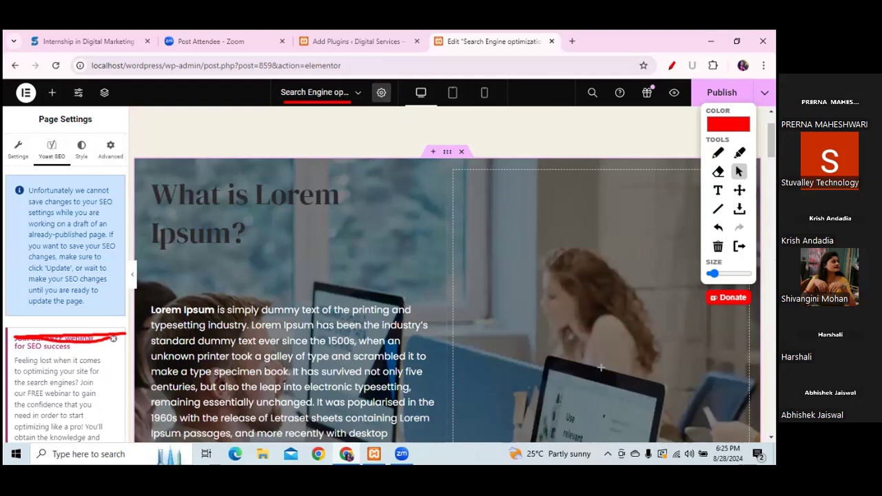
left_click(718, 246)
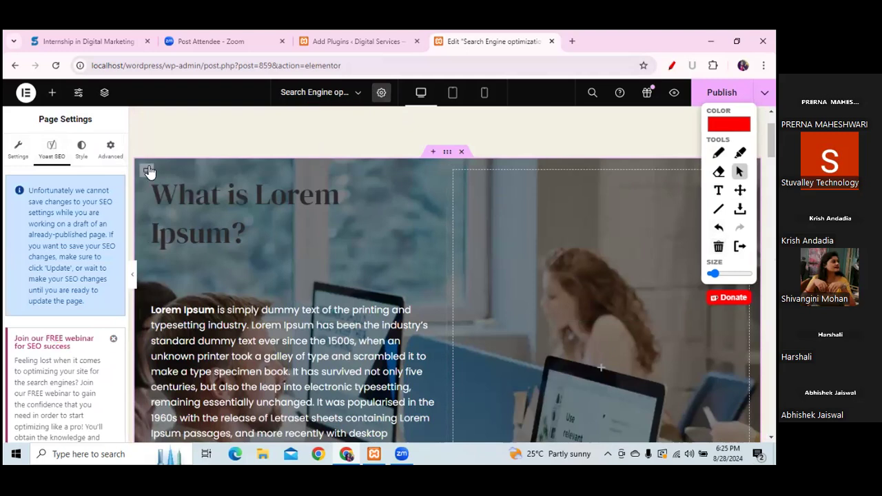
Mark the expand arrow of the SEO analysis section with a short red underline and leave drawing mode
scroll(123, 181, "down", 5)
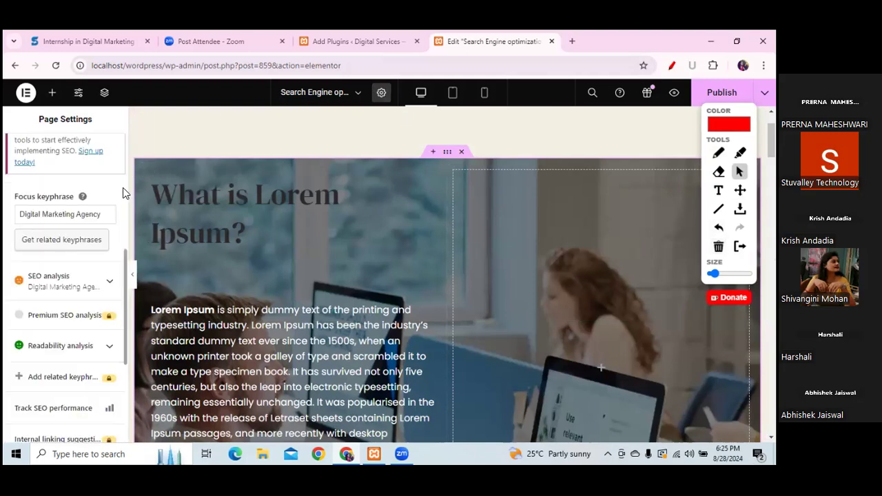
right_click(124, 271)
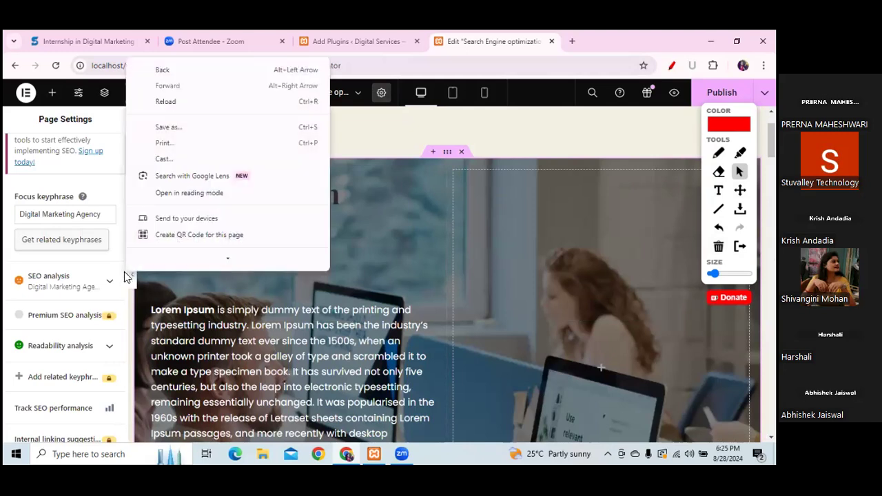
right_click(122, 271)
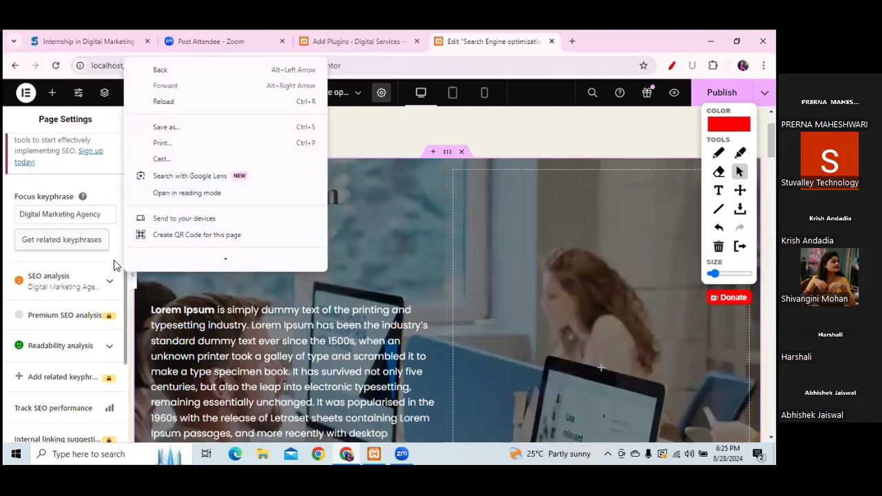
left_click(116, 261)
scroll(124, 265, "down", 1)
scroll(126, 284, "down", 1)
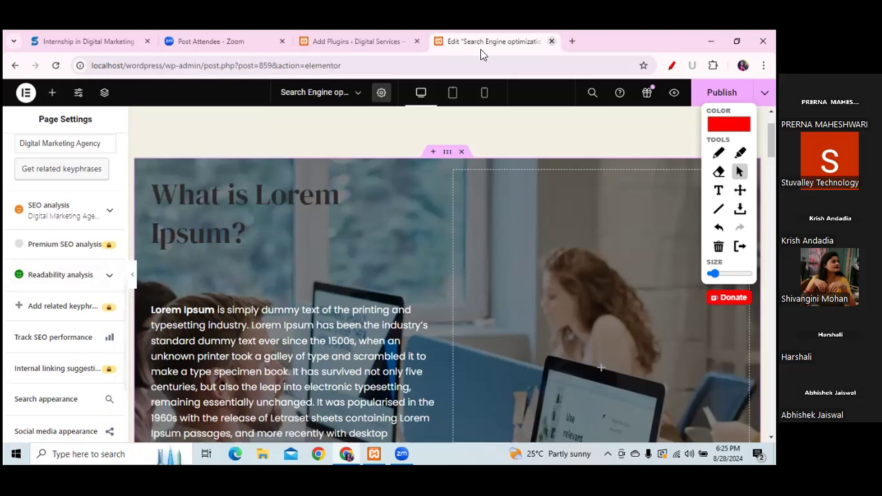
left_click(718, 153)
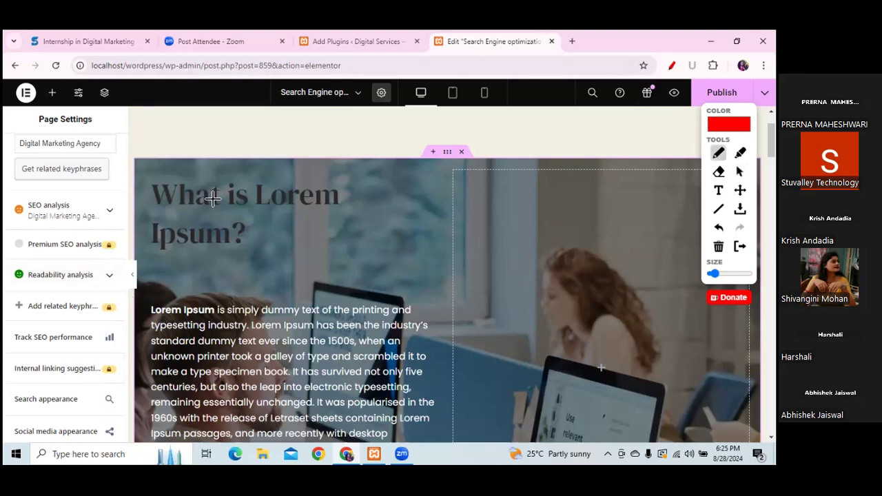
left_click_drag(104, 218, 121, 218)
left_click(740, 171)
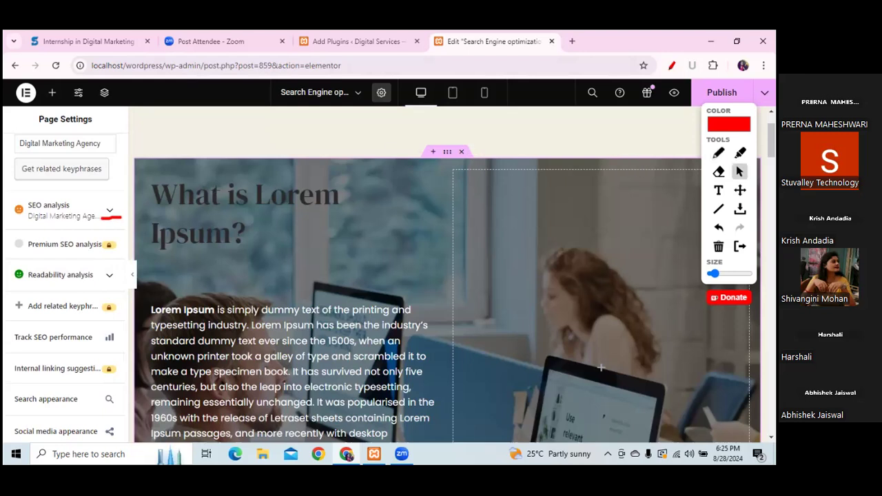
Expand the SEO analysis section for the focus keyphrase to show its analysis results
left_click(112, 213)
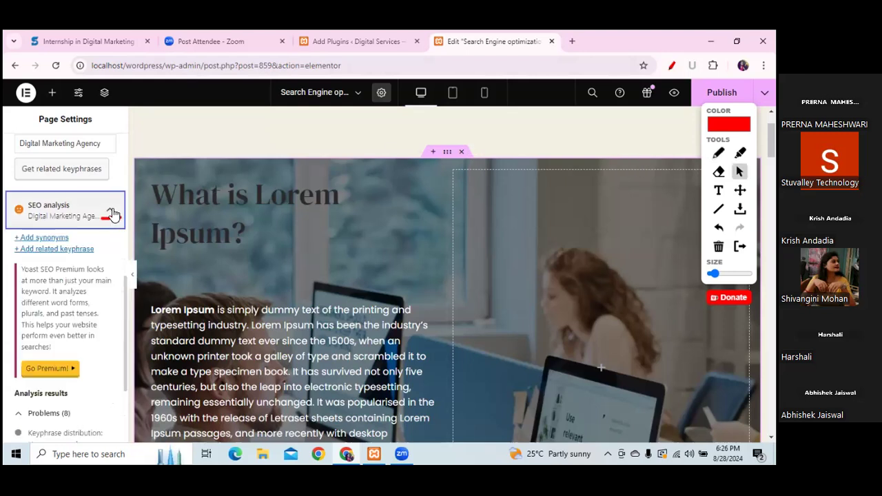
left_click(112, 213)
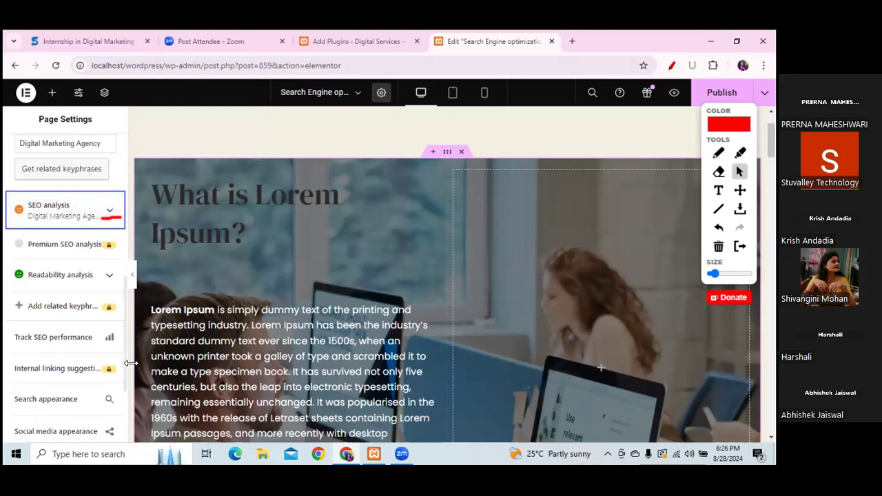
left_click(111, 214)
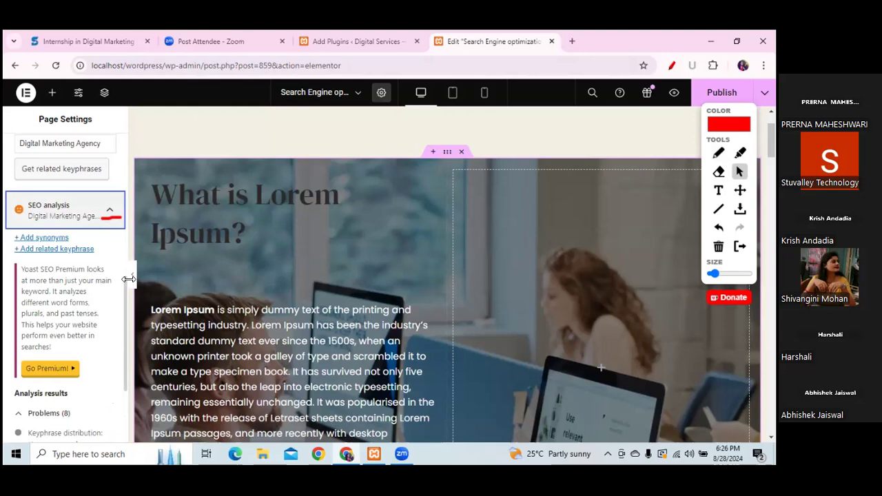
scroll(125, 298, "down", 2)
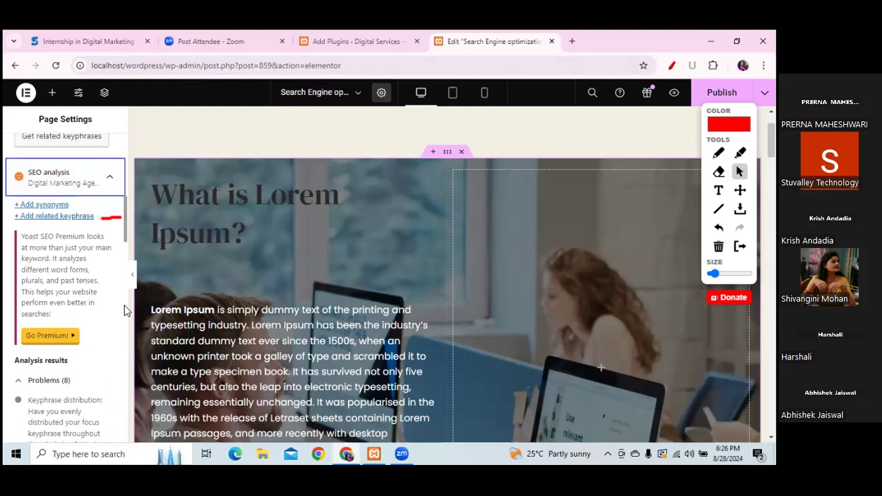
Move the drawing palette beside the page settings and underline the Problems heading of the analysis results in red
mouse_move(741, 190)
left_mouse_down()
mouse_move(673, 265)
mouse_move(678, 282)
left_mouse_up()
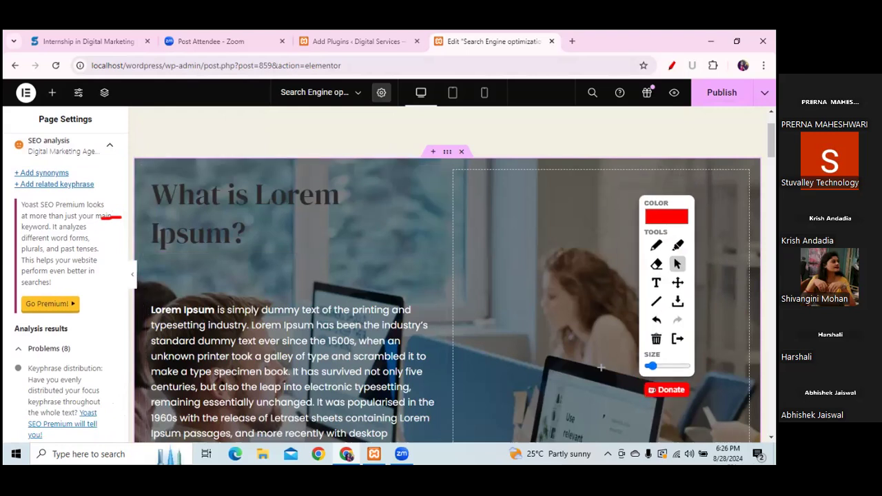
mouse_move(634, 202)
left_mouse_down()
mouse_move(384, 235)
mouse_move(167, 183)
left_mouse_up()
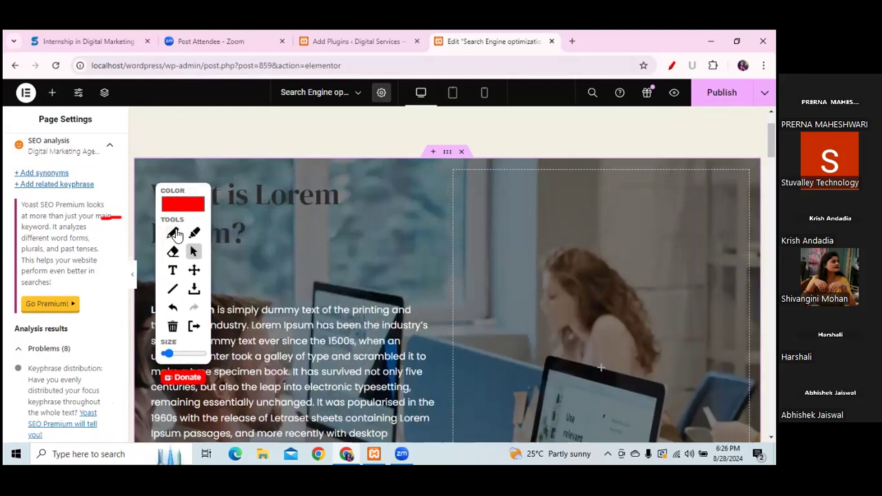
left_click(173, 236)
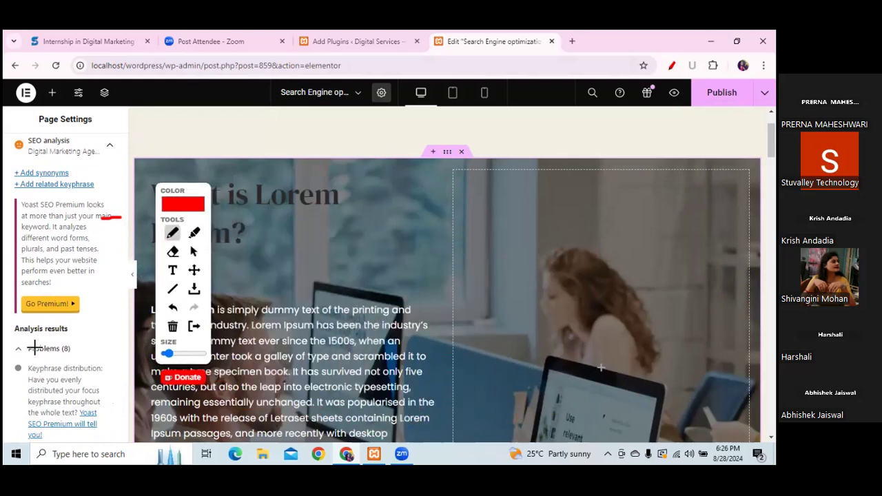
left_click_drag(30, 356, 77, 356)
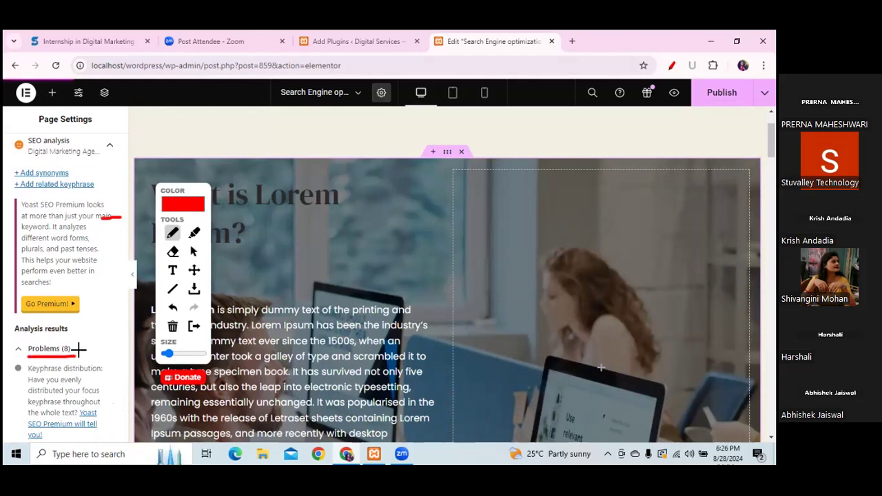
left_click(194, 252)
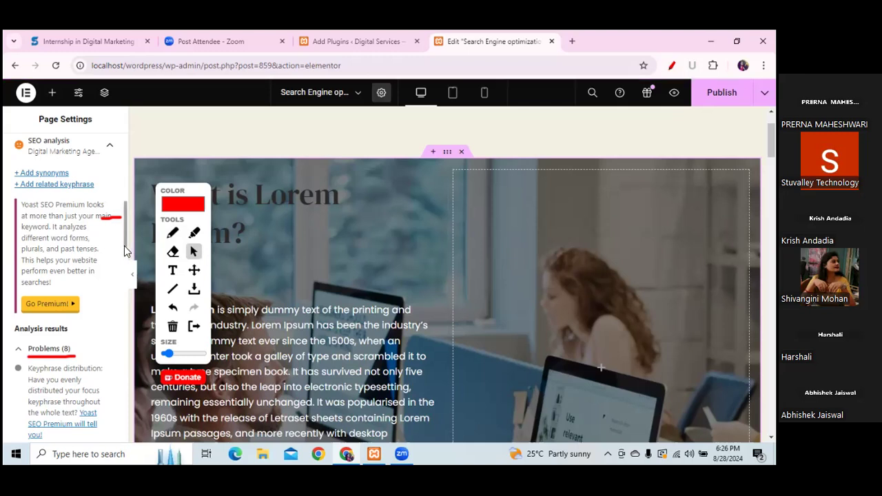
Erase the red drawings and draw a red bracket around the Keyphrase distribution problem
left_click(173, 326)
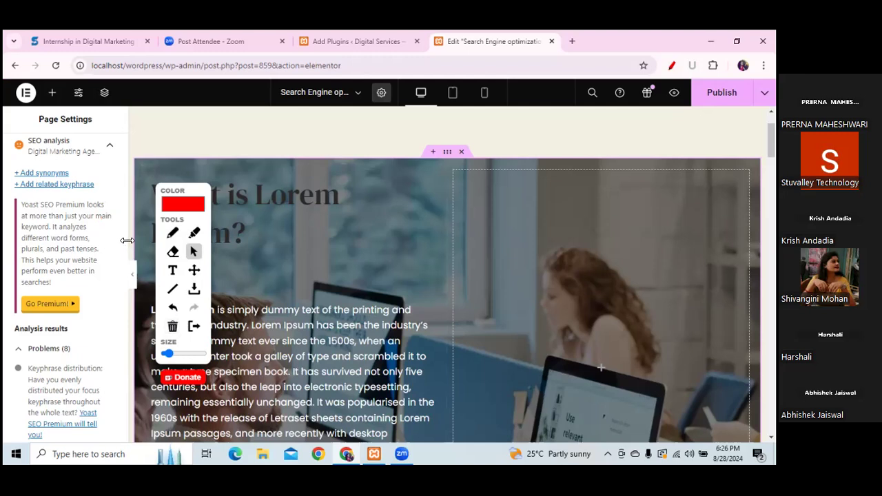
left_click_drag(126, 241, 126, 271)
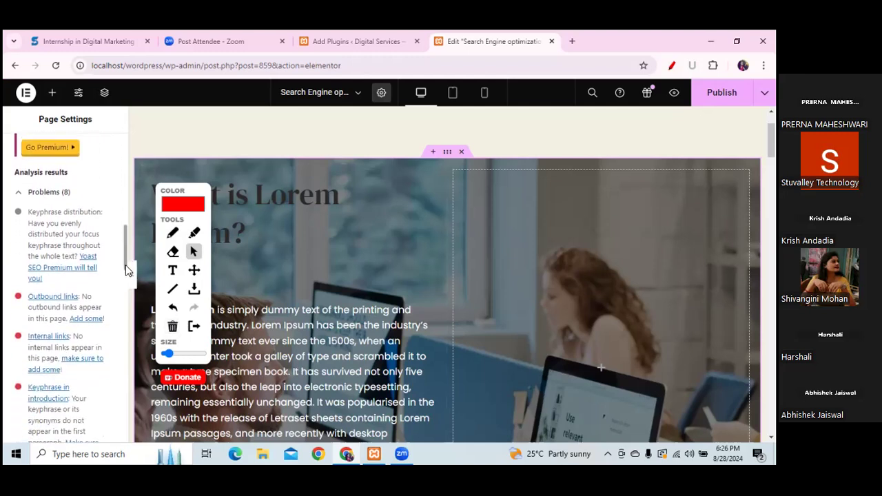
left_click(173, 234)
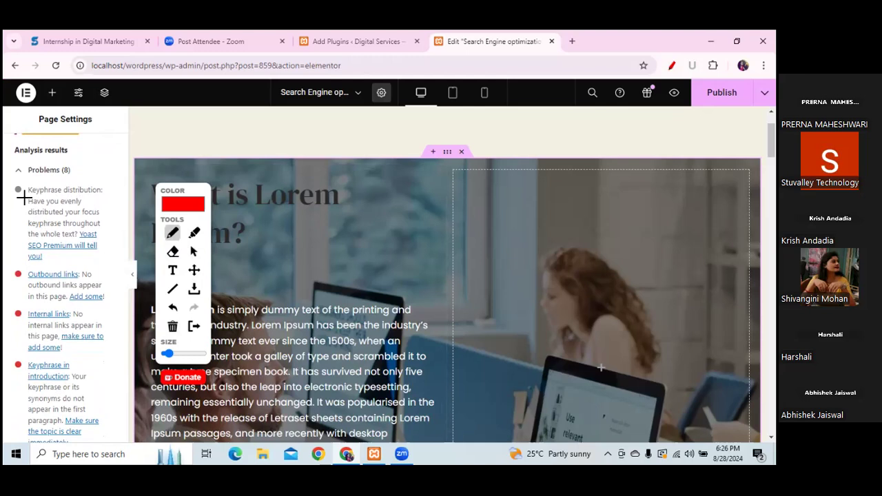
left_click_drag(36, 182, 24, 181)
mouse_move(24, 212)
left_mouse_down()
mouse_move(25, 262)
mouse_move(38, 265)
left_mouse_up()
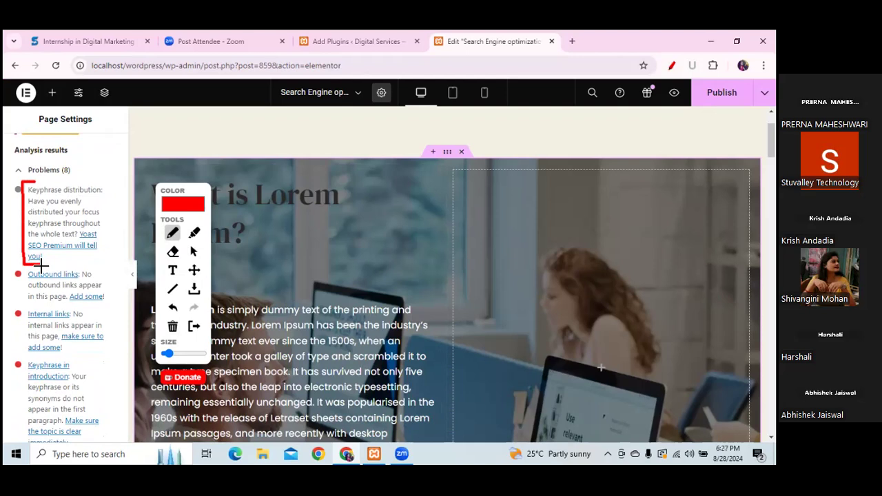
Draw red ticks beside the Outbound links and Keyphrase in introduction problems, and erase all the drawings after explaining them
left_click_drag(13, 277, 37, 262)
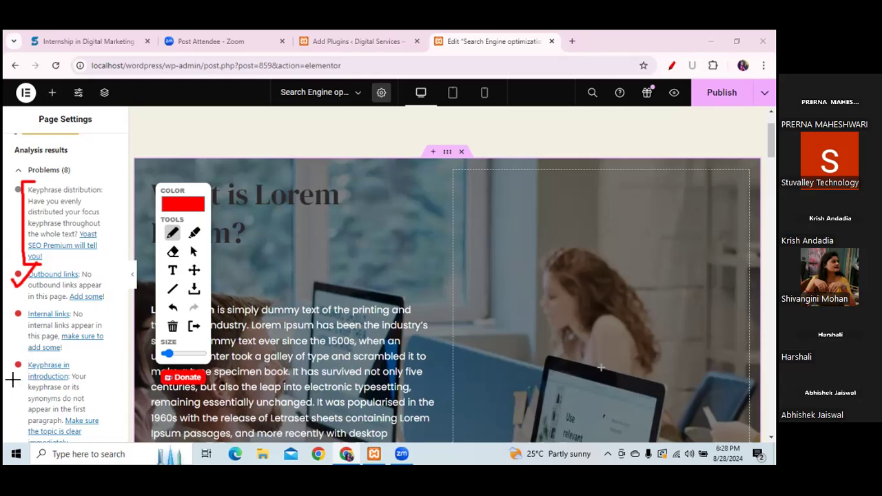
left_click_drag(6, 373, 36, 338)
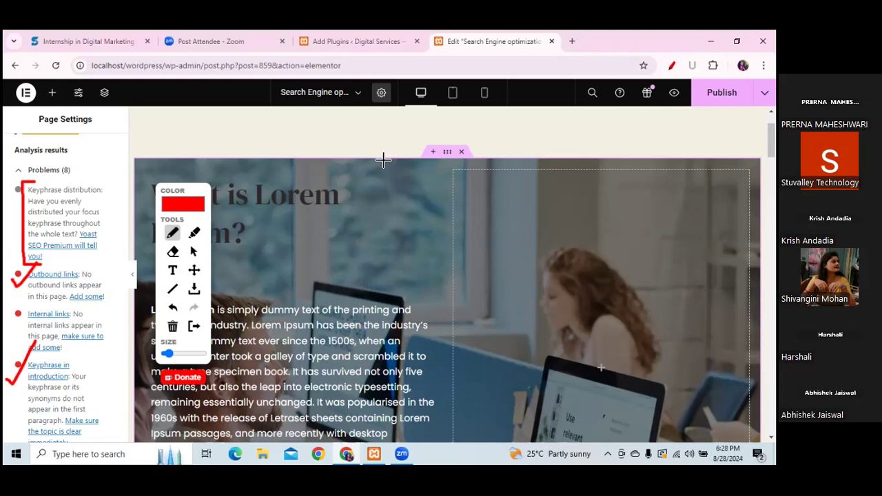
left_click_drag(341, 181, 462, 183)
left_click(194, 251)
left_click(173, 327)
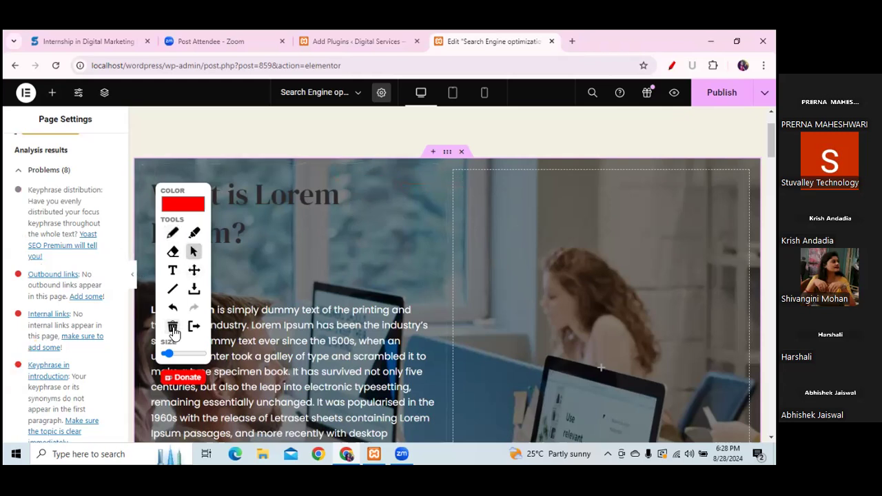
Examine the Keyphrase density problem, highlighting its recommended minimum of 2 times, and the problems listed below it
left_click_drag(125, 244, 125, 284)
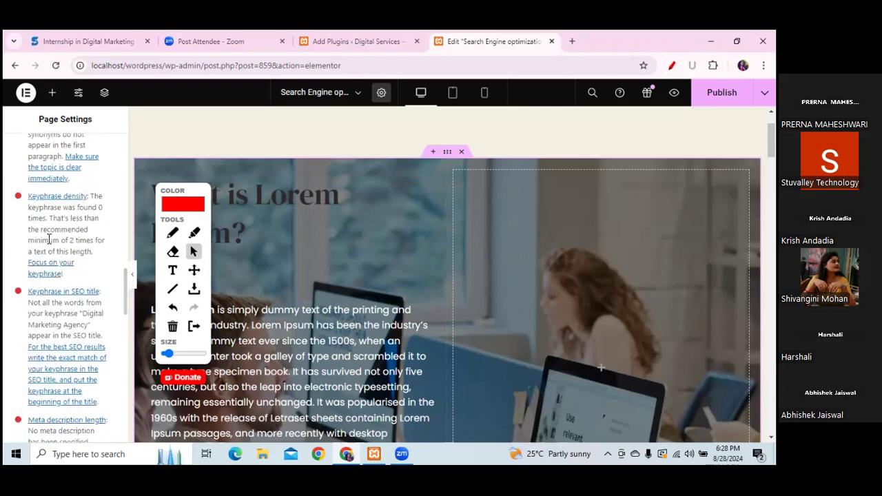
left_click_drag(39, 241, 106, 244)
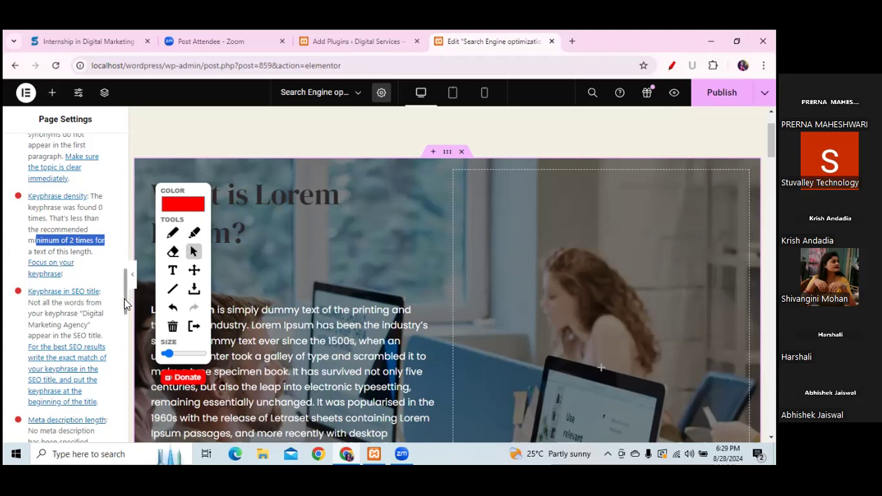
scroll(127, 303, "down", 3)
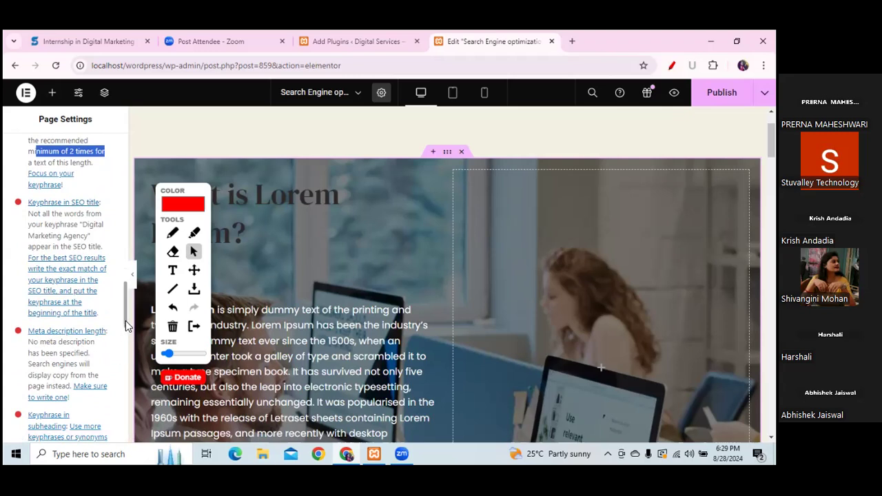
Review the problems through the Keyphrase in subheading item, and move the drawing palette away from the heading to the banner's far edge
left_click_drag(126, 324, 123, 349)
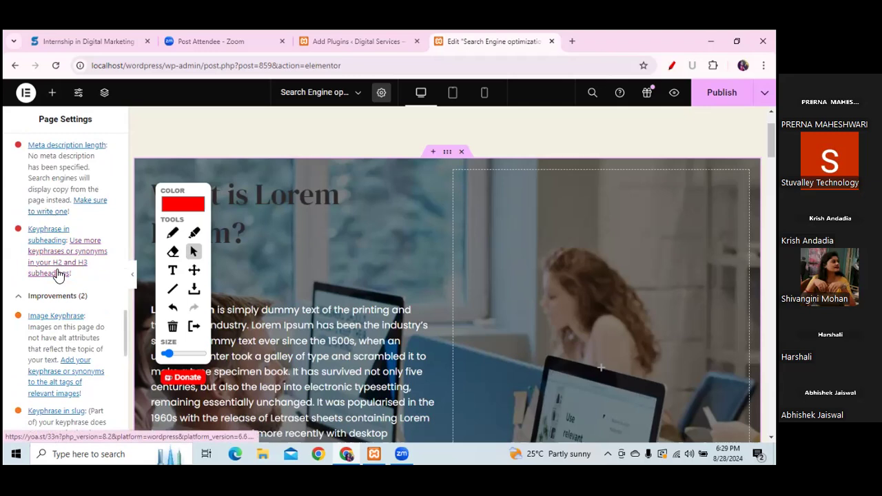
left_click_drag(126, 336, 120, 207)
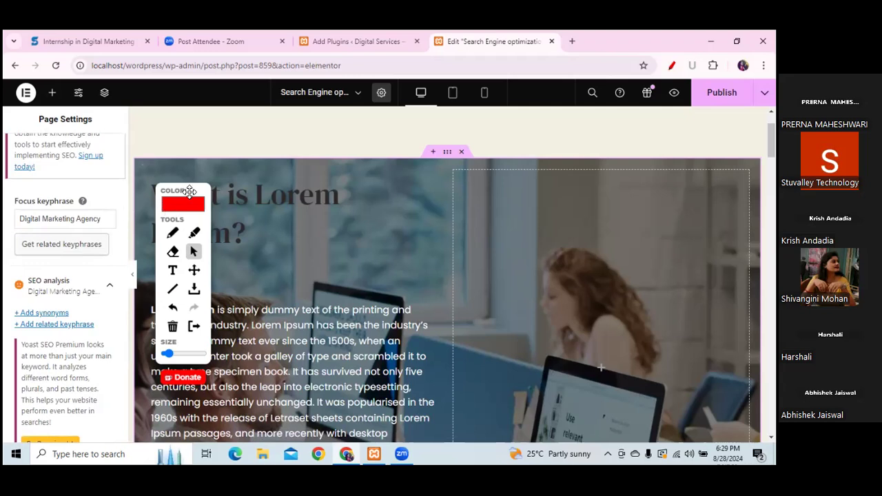
mouse_move(190, 191)
left_mouse_down()
mouse_move(207, 191)
mouse_move(187, 198)
mouse_move(415, 193)
left_mouse_up()
left_click(601, 368)
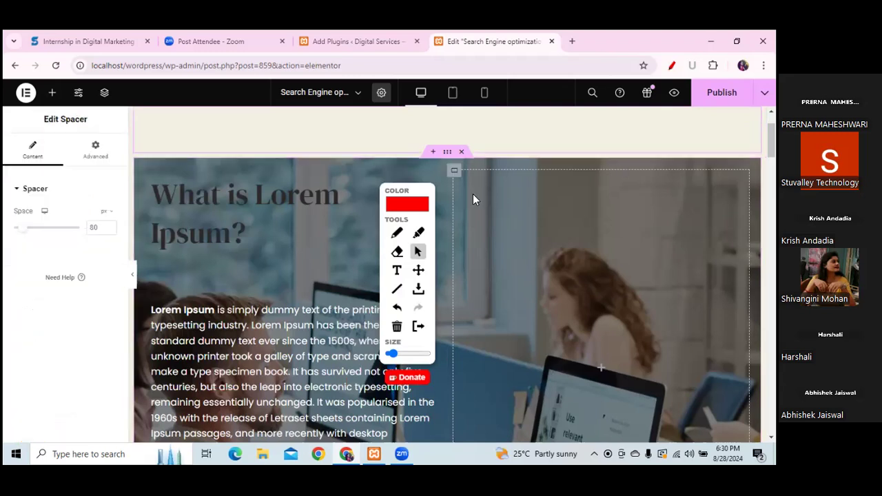
mouse_move(418, 190)
left_mouse_down()
mouse_move(603, 189)
mouse_move(689, 171)
mouse_move(711, 140)
left_mouse_up()
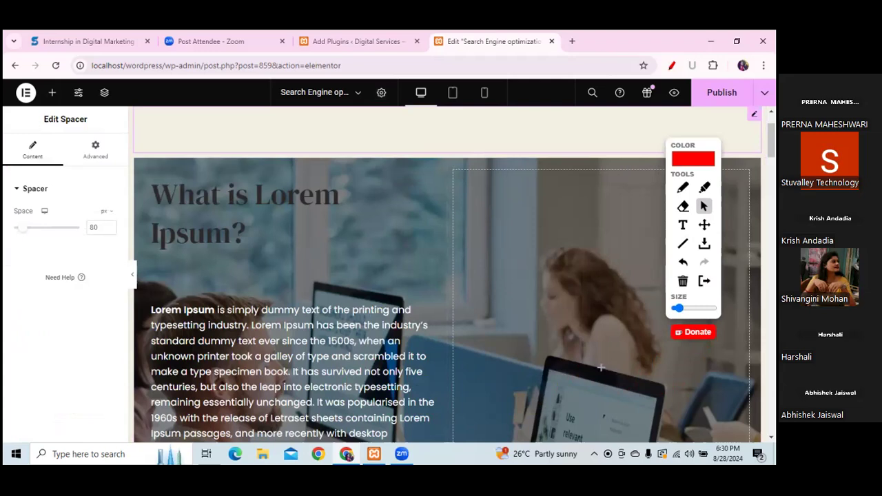
right_click(724, 121)
key("Escape")
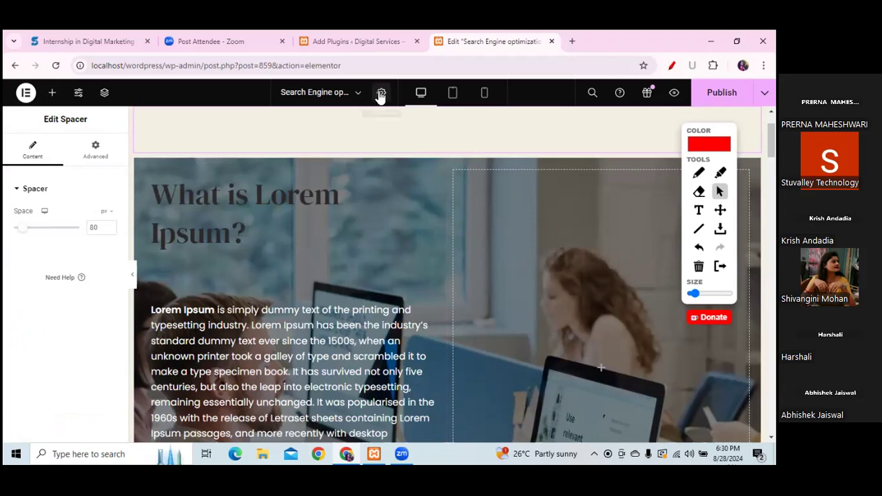
Reopen the page's Yoast SEO settings and bring the Keyphrase in SEO title and Meta description length problems into view
left_click(51, 149)
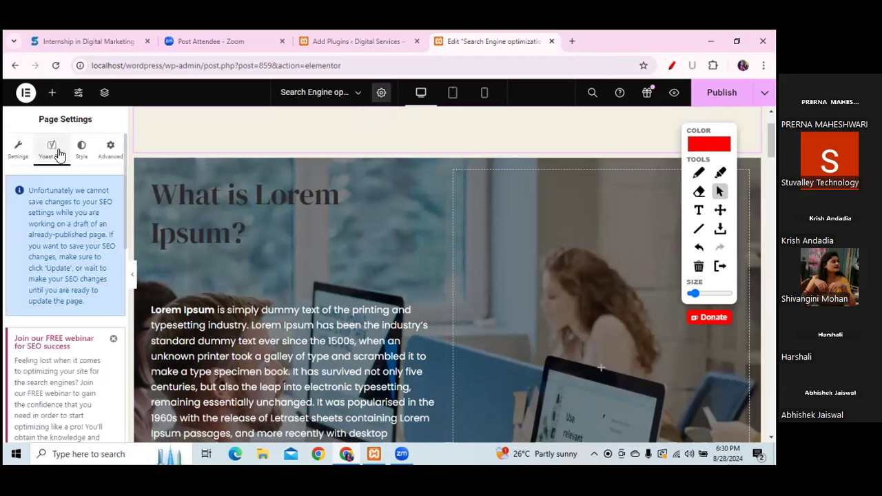
left_click_drag(126, 189, 118, 270)
left_click(112, 369)
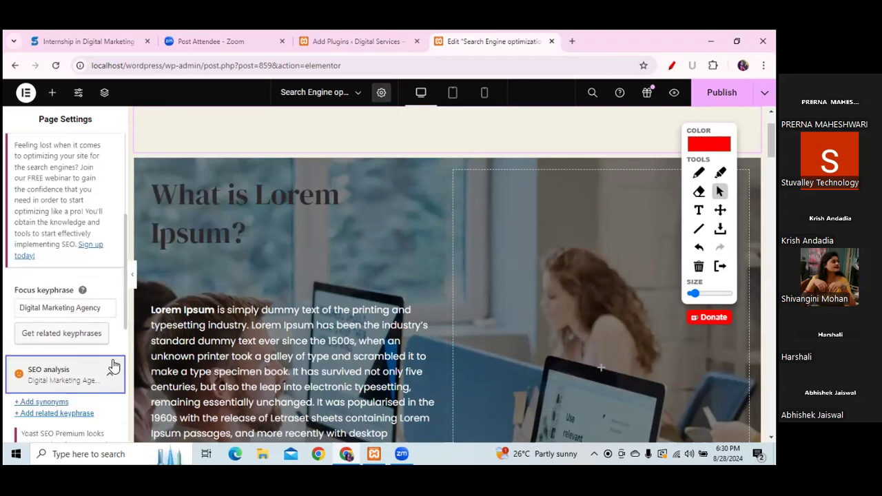
scroll(119, 379, "down", 2)
scroll(119, 400, "down", 3)
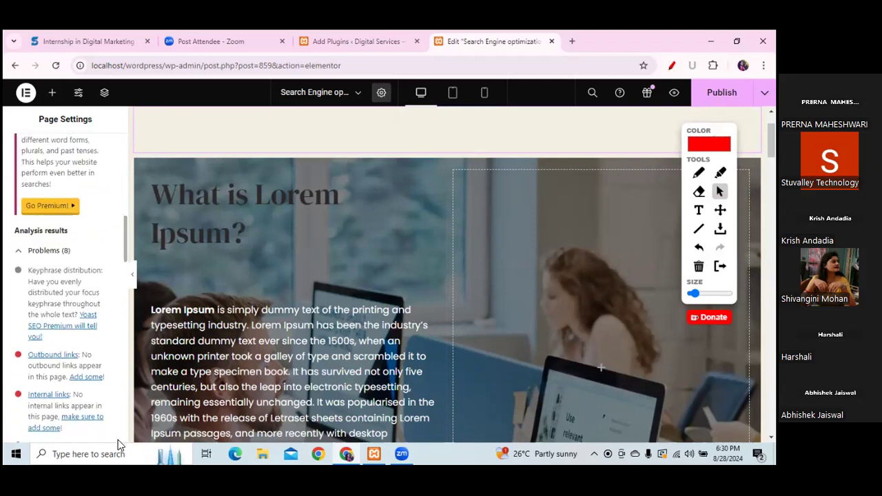
left_click_drag(125, 253, 124, 325)
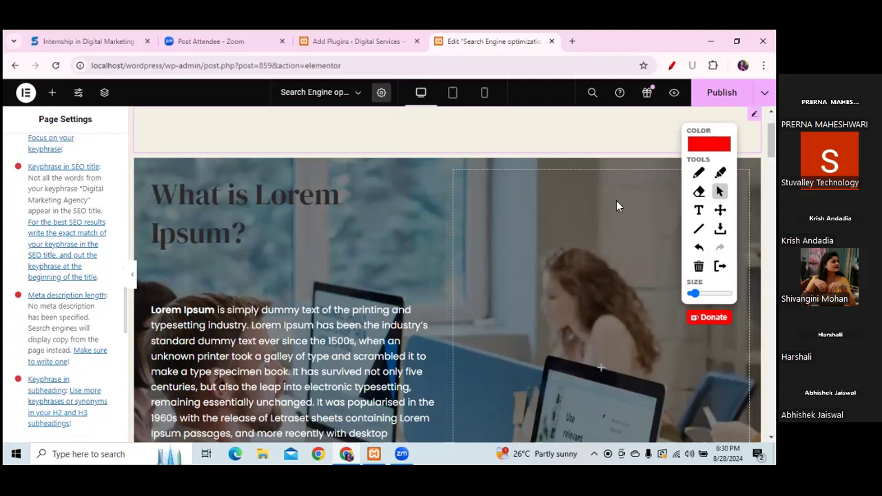
Draw red ticks beside the Keyphrase in SEO title and Meta description length problems and underline both names
left_click(699, 173)
mouse_move(16, 172)
left_mouse_down()
mouse_move(20, 183)
mouse_move(48, 138)
left_mouse_up()
mouse_move(15, 301)
left_mouse_down()
mouse_move(21, 315)
mouse_move(64, 245)
left_mouse_up()
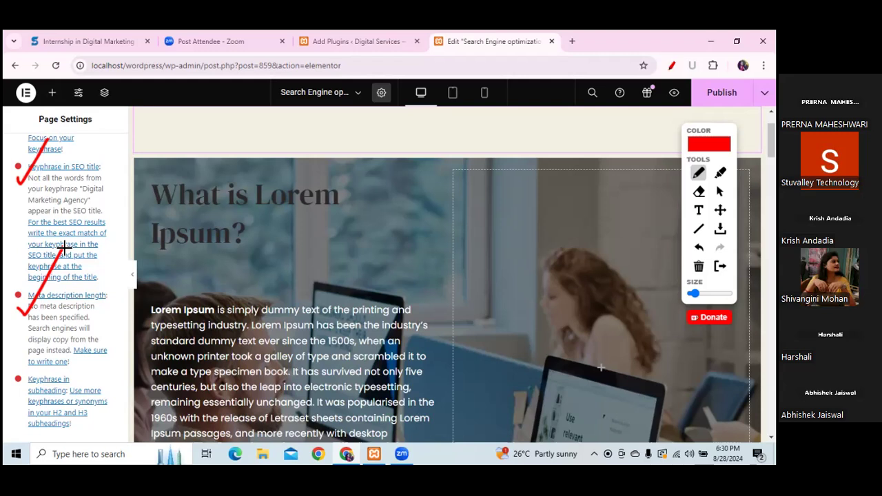
left_click_drag(70, 177, 103, 178)
left_click_drag(69, 301, 131, 301)
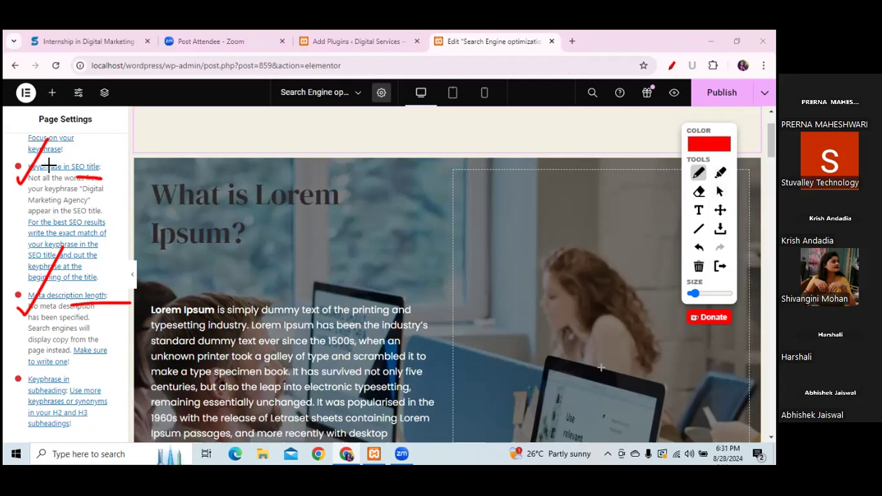
left_click_drag(50, 171, 102, 177)
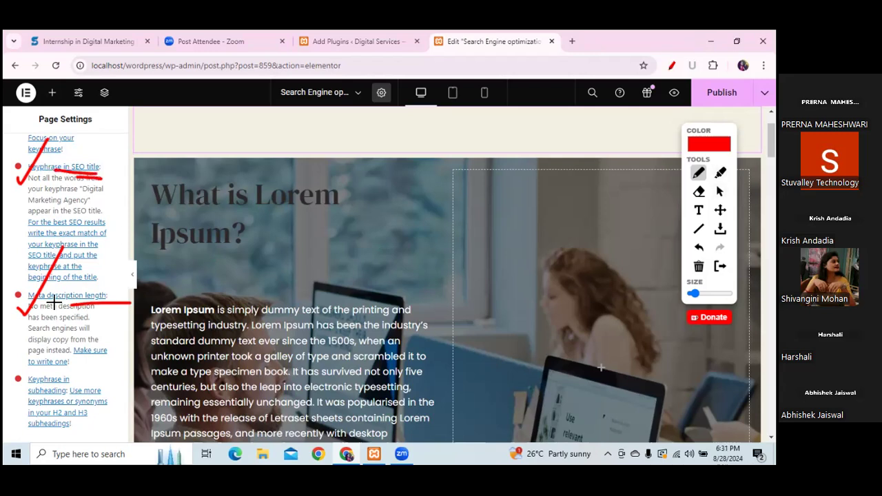
left_click(720, 192)
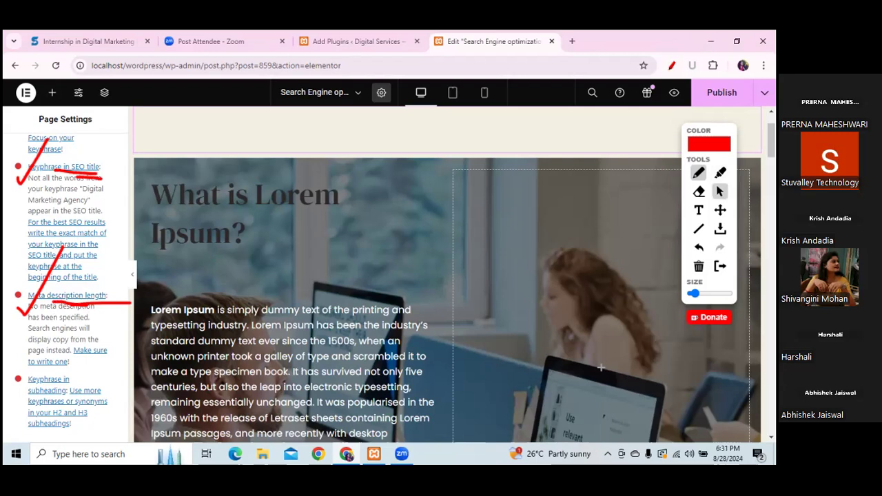
Switch to the WordPress admin tab and open the list of all pages
left_click(333, 43)
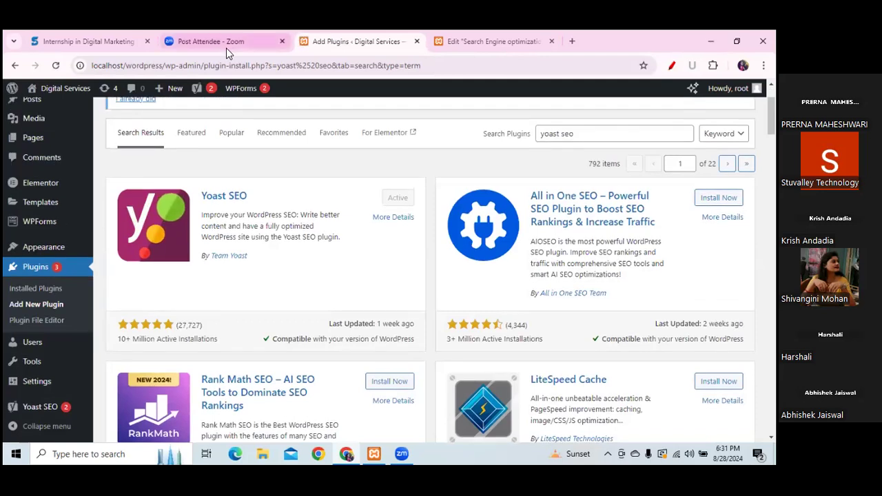
mouse_move(34, 141)
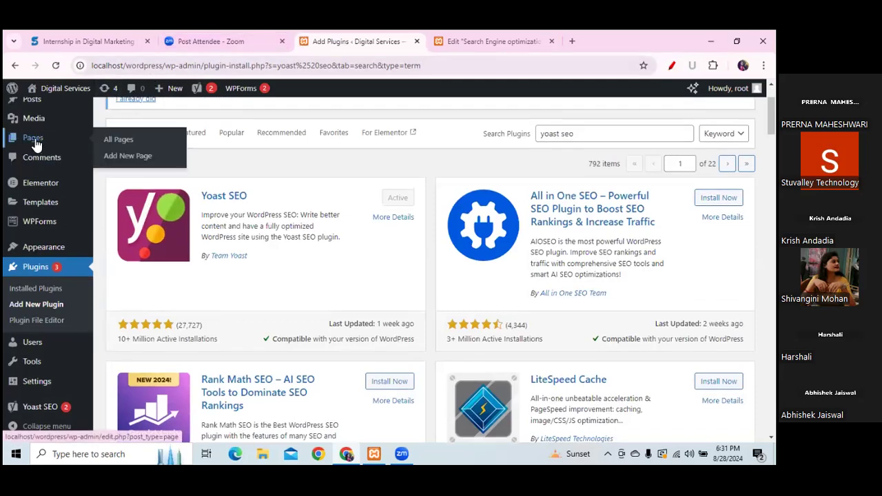
left_click(116, 140)
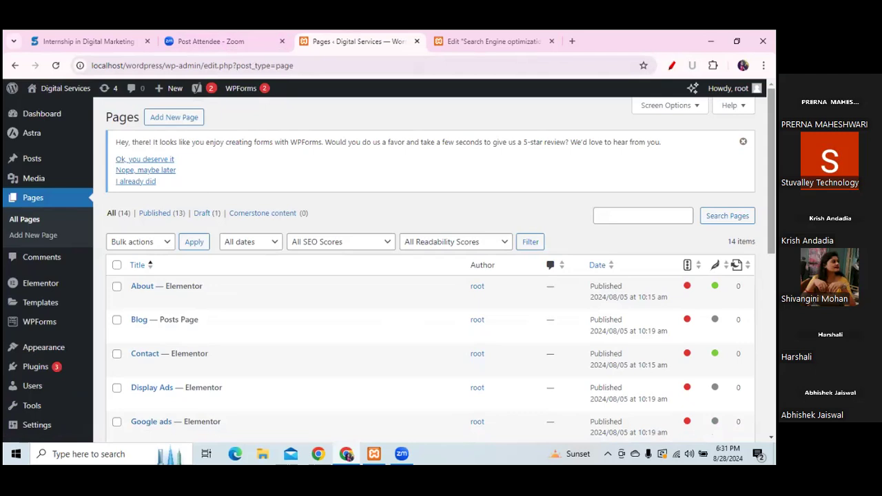
Replace the red drawings in the Elementor editor with short lines beside the SEO title and meta description problems, and underline the page name
left_click(467, 43)
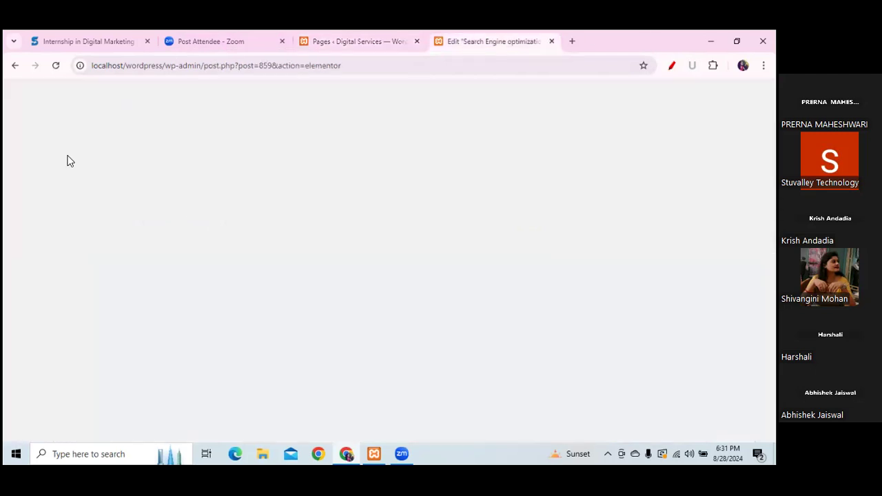
left_click(699, 266)
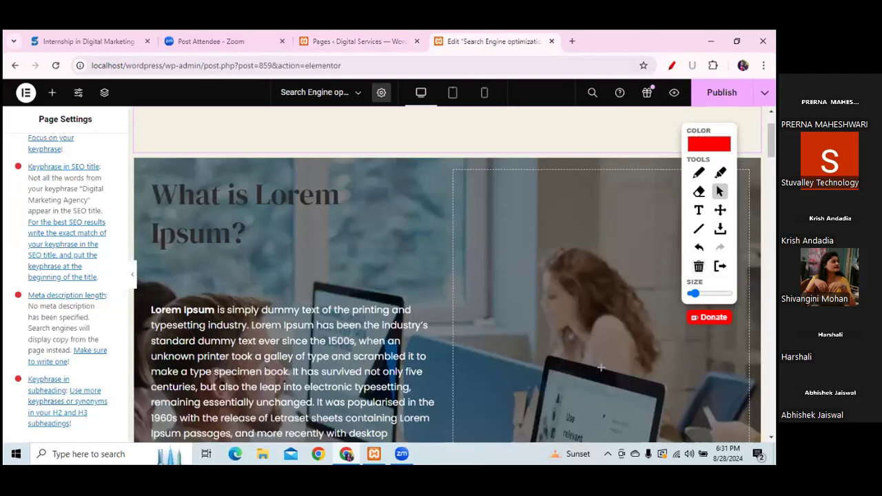
left_click(699, 172)
left_click_drag(101, 167, 129, 167)
left_click_drag(110, 297, 142, 298)
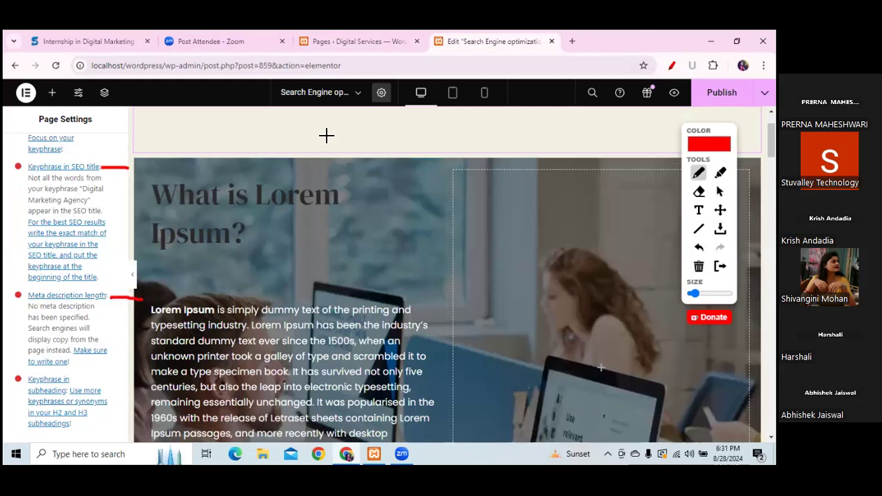
left_click_drag(282, 108, 364, 112)
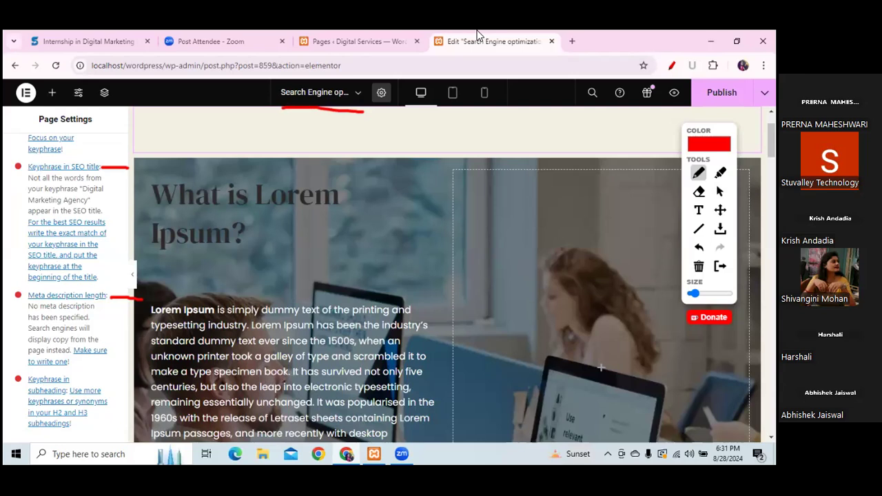
Open the Search Engine optimization page from the WordPress pages list in the standard page editor
left_click(336, 43)
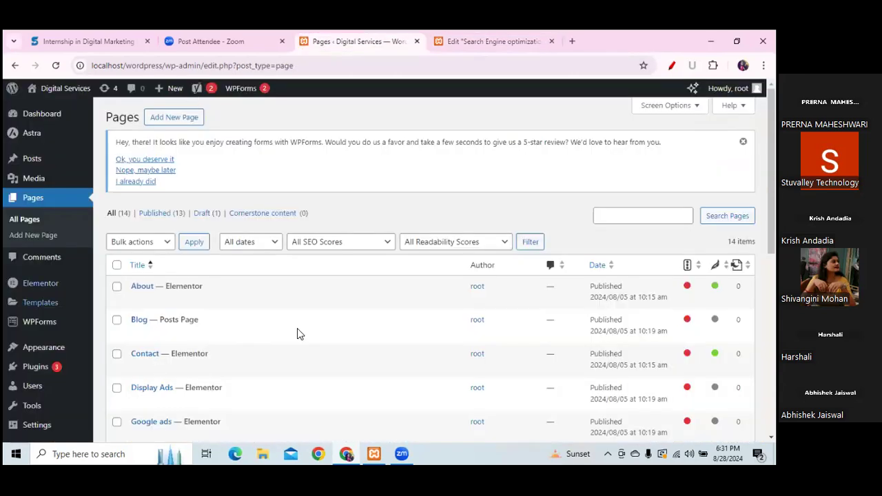
scroll(431, 266, "down", 5)
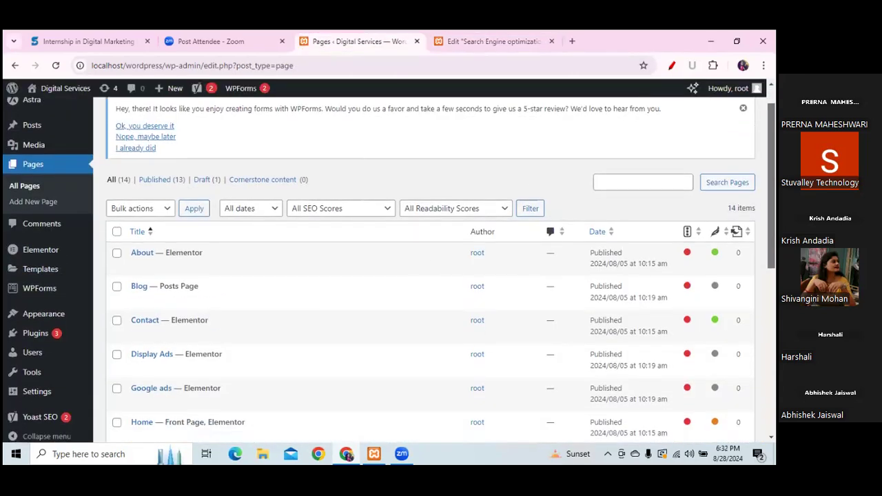
scroll(431, 265, "down", 7)
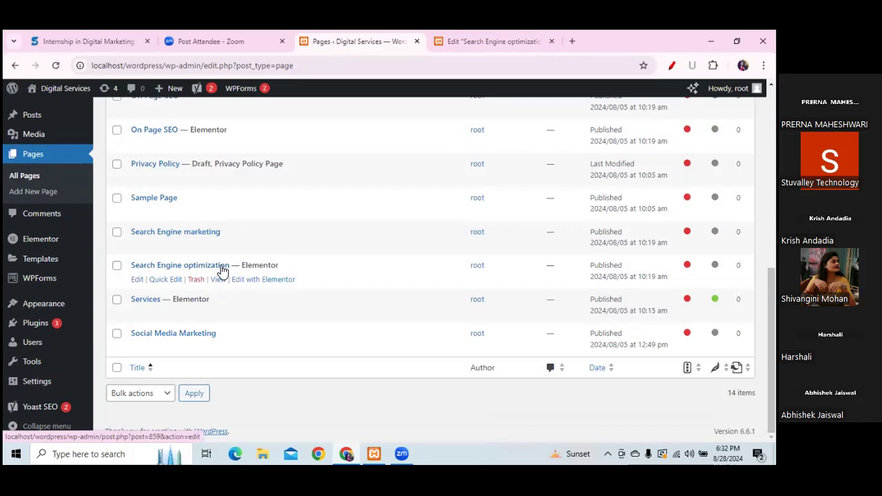
left_click(137, 282)
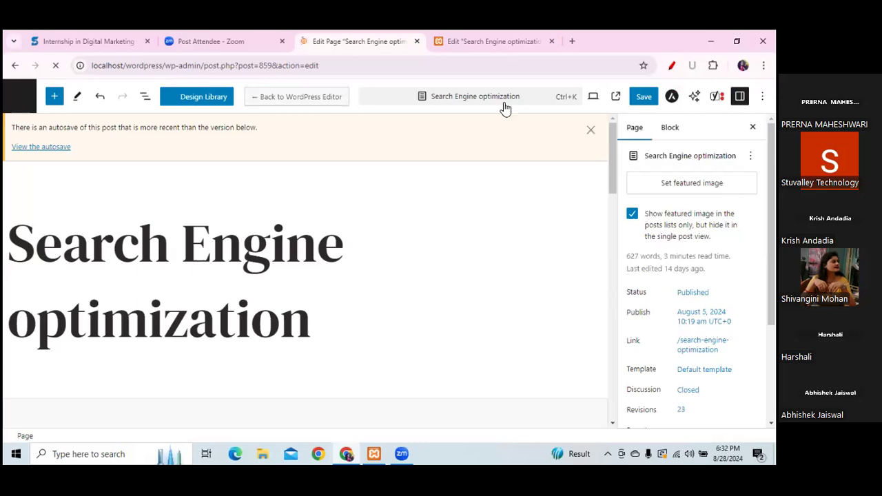
Find the page's Yoast SEO snippet fields and highlight the SEO title and Meta description labels
left_click_drag(615, 165, 616, 352)
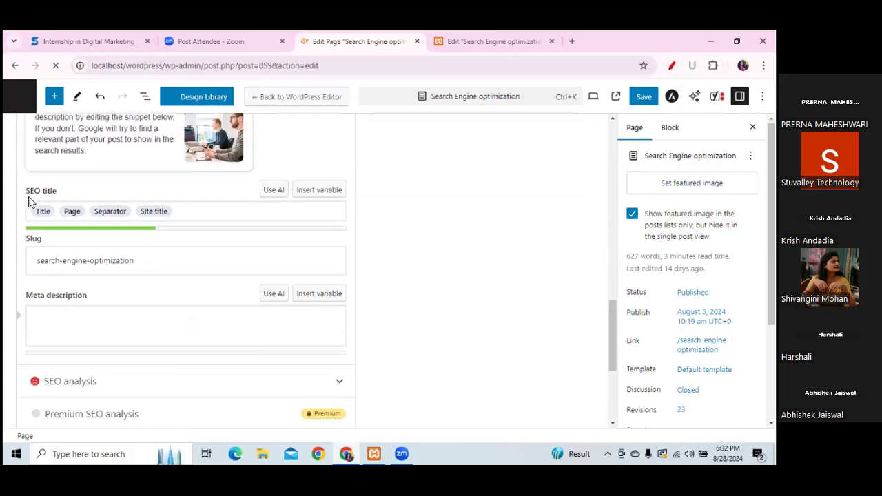
left_click_drag(59, 195, 31, 196)
left_click_drag(88, 298, 25, 301)
Return to the Elementor editor and underline the Keyphrase in SEO title and Meta description length problems in red
left_click(458, 42)
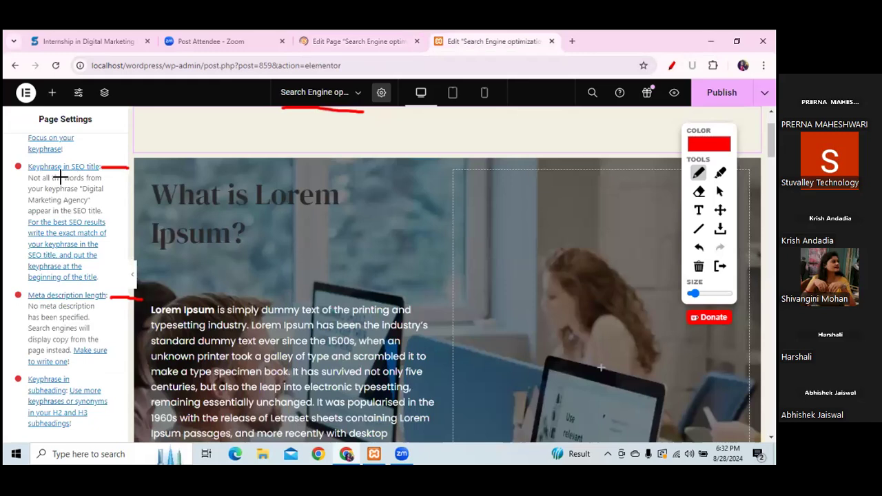
left_click_drag(61, 178, 105, 175)
left_click_drag(58, 308, 114, 302)
Switch back to the standard page editor and leave it for the pages list without saving changes
left_click(347, 39)
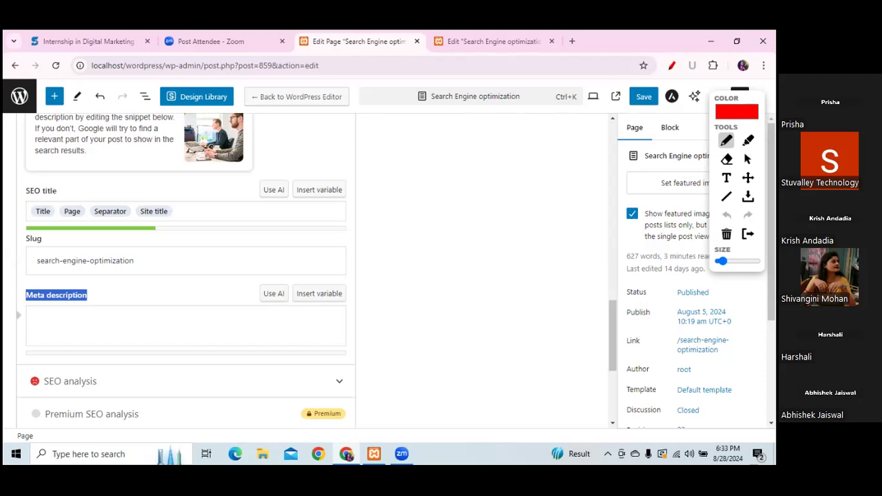
left_click(748, 159)
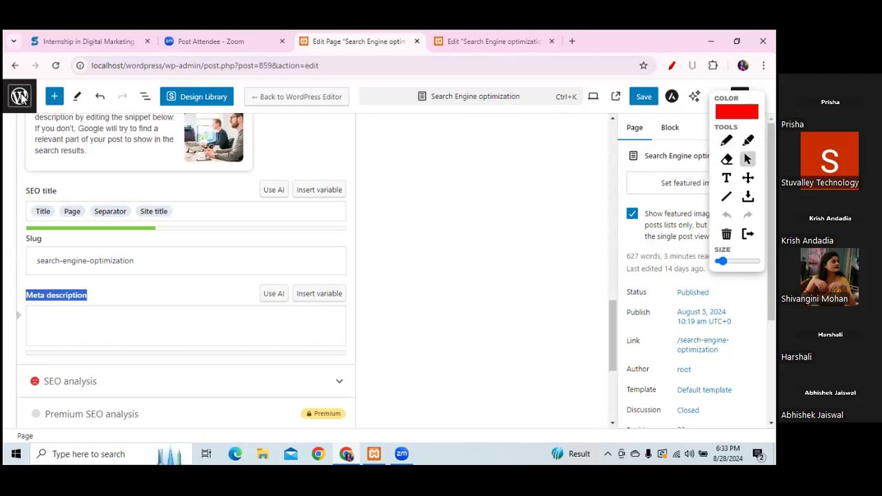
left_click(28, 99)
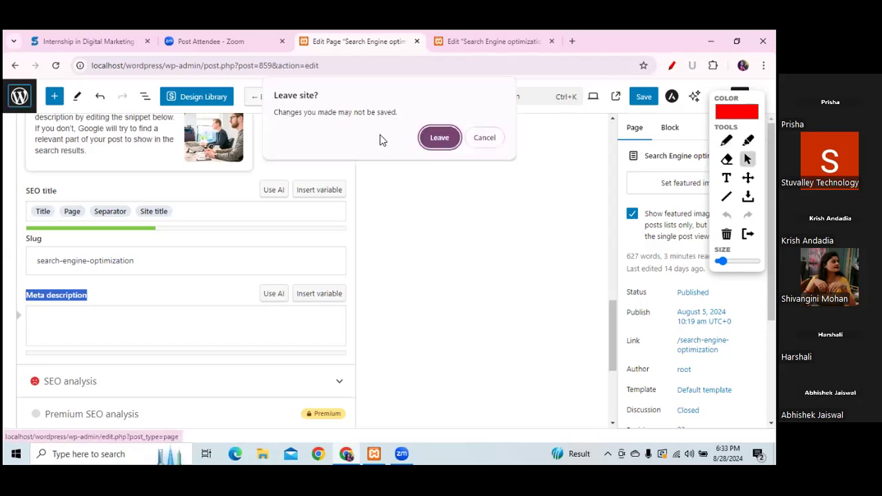
left_click(440, 138)
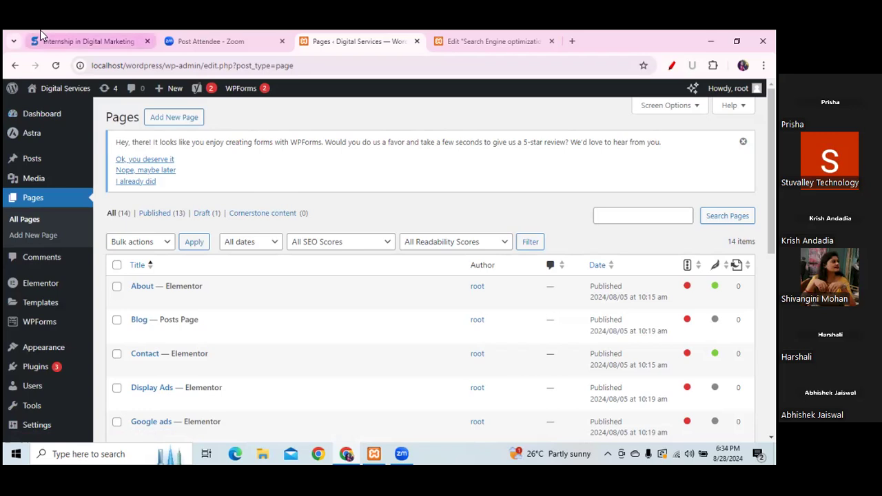
Close the Live Session list on the StuIntern dashboard and view its Training & Internship options before returning to the WordPress pages list
left_click(68, 43)
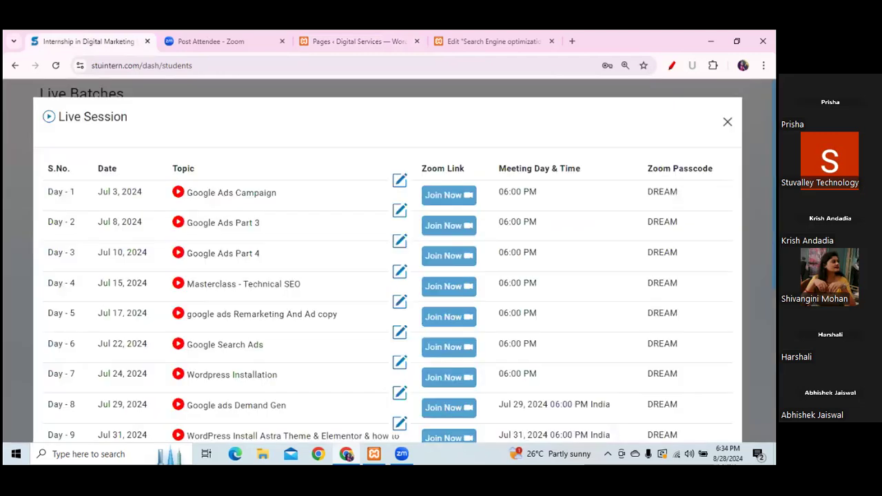
left_click(728, 122)
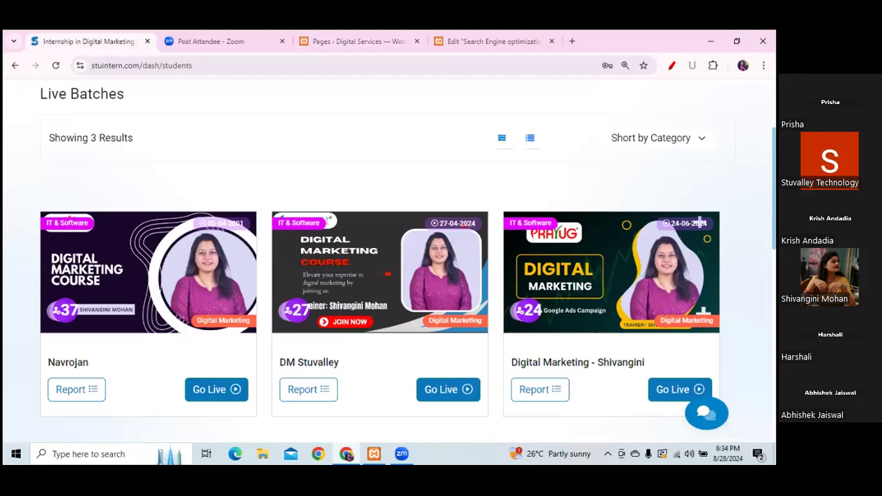
scroll(391, 262, "up", 2)
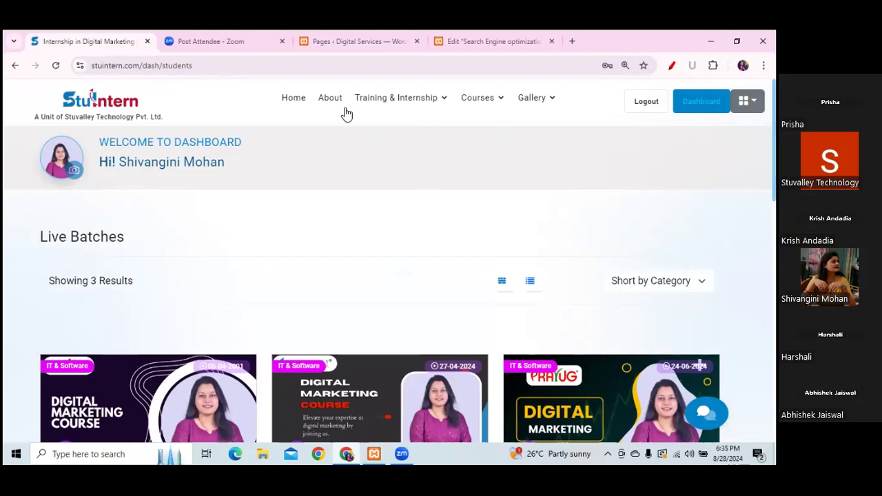
mouse_move(406, 102)
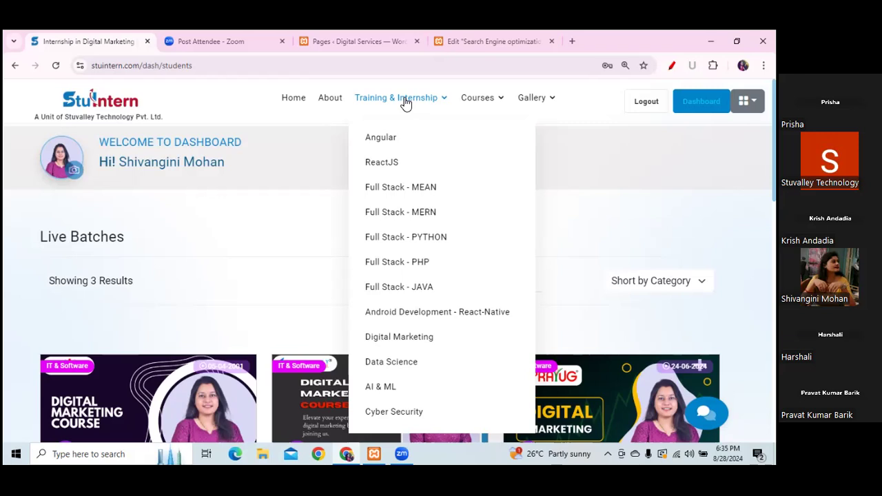
left_click(363, 43)
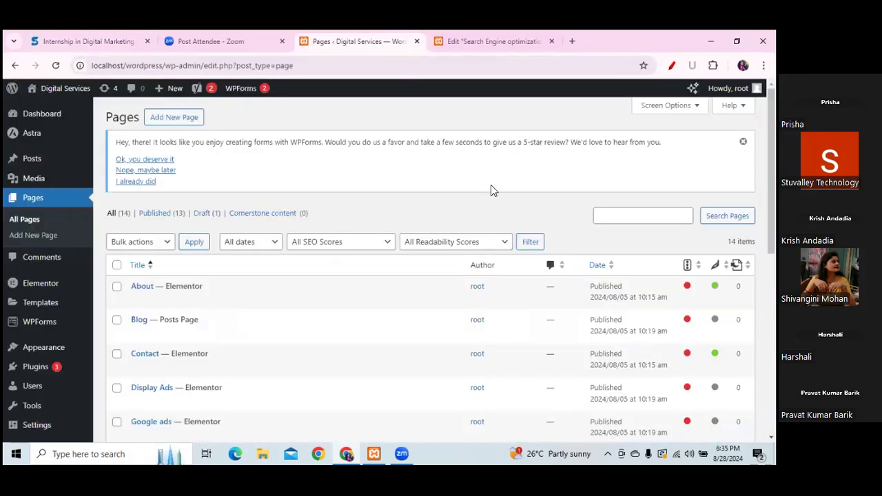
Reload the full WordPress pages list and underline Pages and All Pages in the admin sidebar in red
scroll(430, 276, "down", 2)
scroll(431, 276, "up", 2)
left_click(23, 221)
scroll(431, 276, "down", 3)
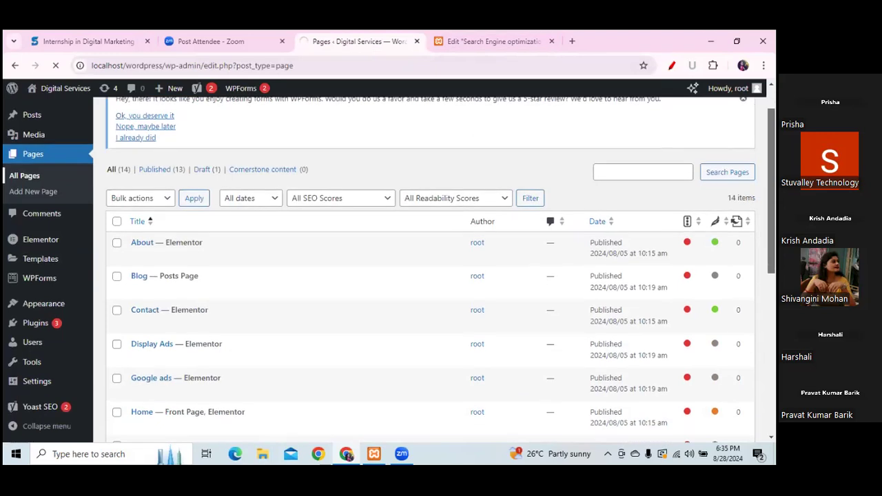
scroll(431, 276, "down", 3)
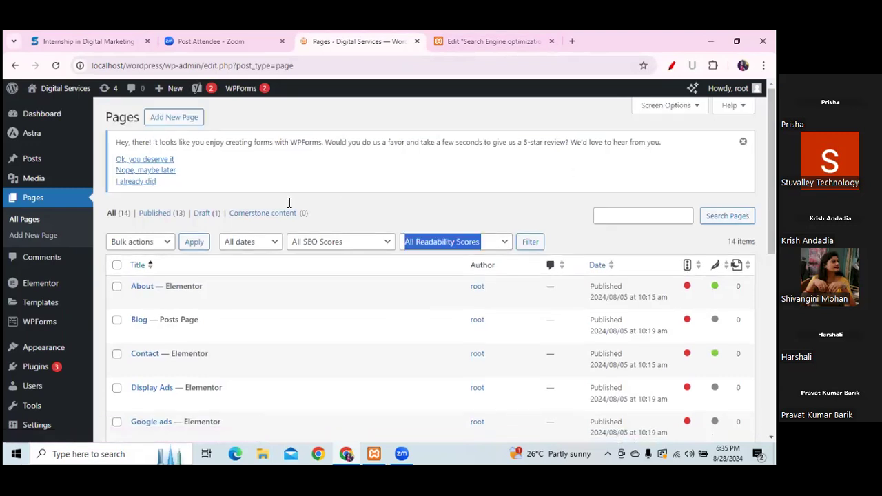
left_click(672, 66)
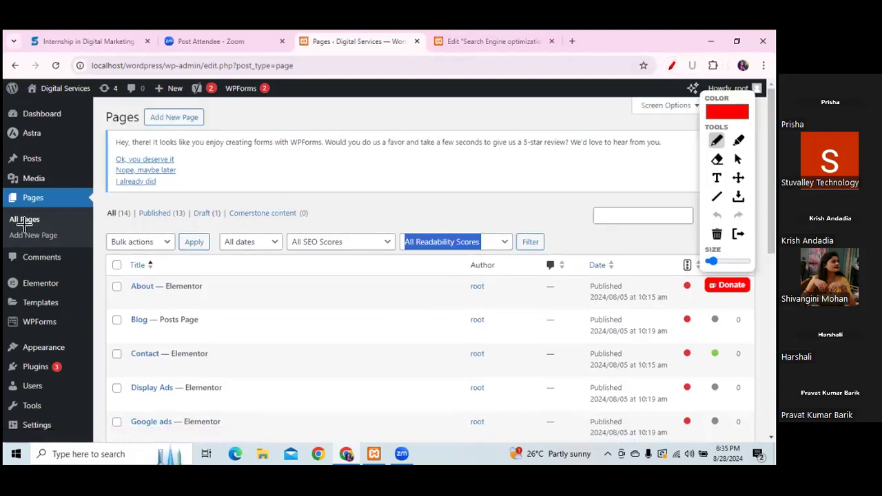
left_click_drag(25, 204, 60, 204)
left_click_drag(10, 225, 40, 225)
left_click(739, 159)
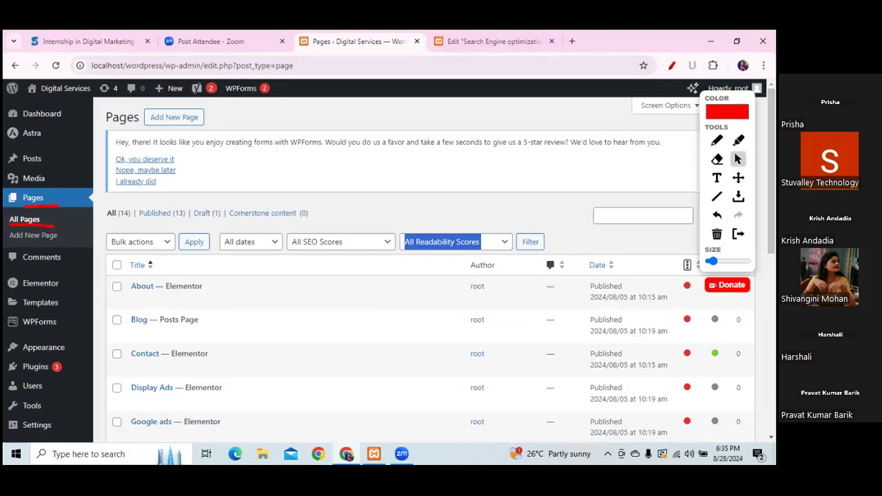
Mark the Search Engine optimization page in the list with a red underline and open that page for editing
scroll(442, 275, "down", 1)
scroll(428, 276, "down", 5)
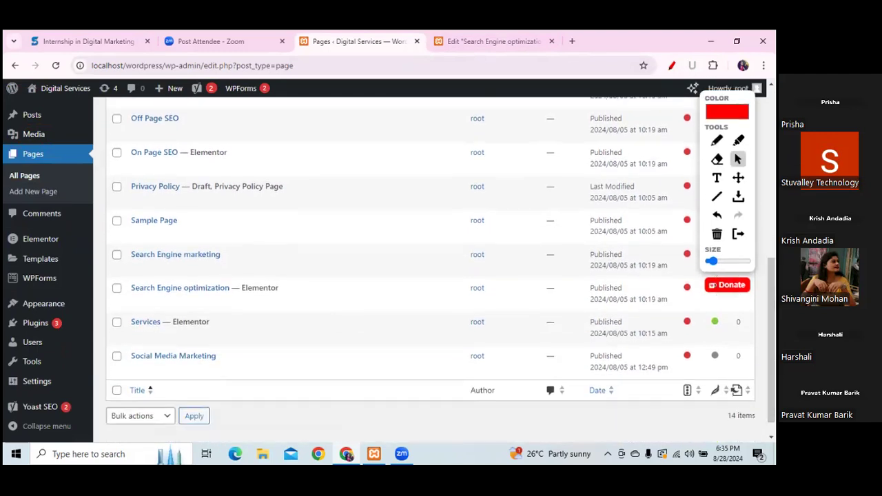
left_click(716, 140)
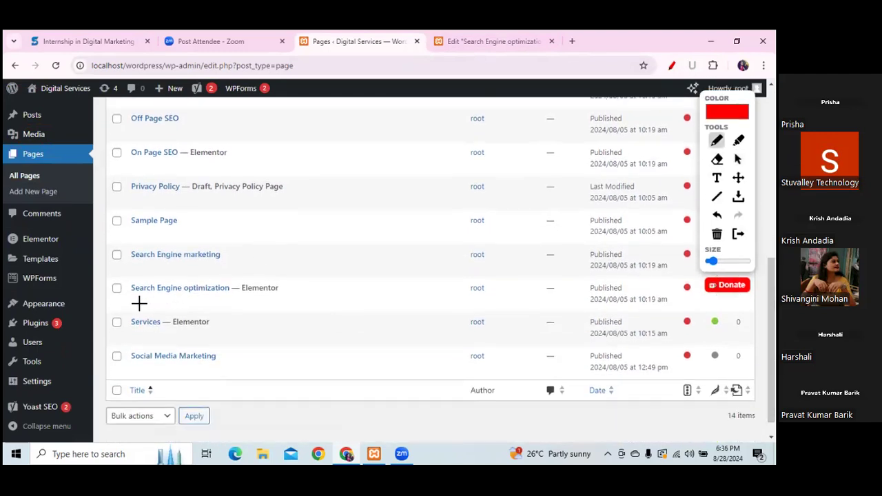
left_click_drag(132, 306, 157, 305)
left_click(738, 159)
left_click(139, 304)
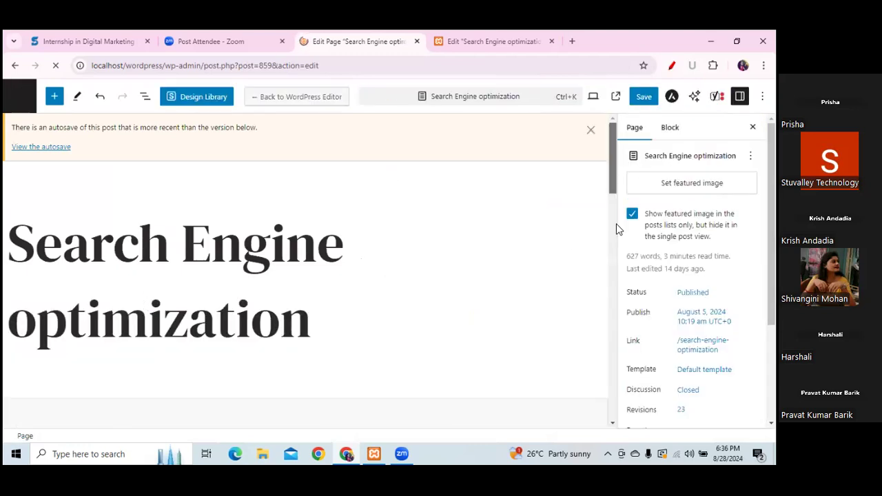
Find the page's Yoast SEO title field and clear its Title, Page, Separator and Site title variables
scroll(616, 224, "down", 4)
scroll(619, 273, "down", 5)
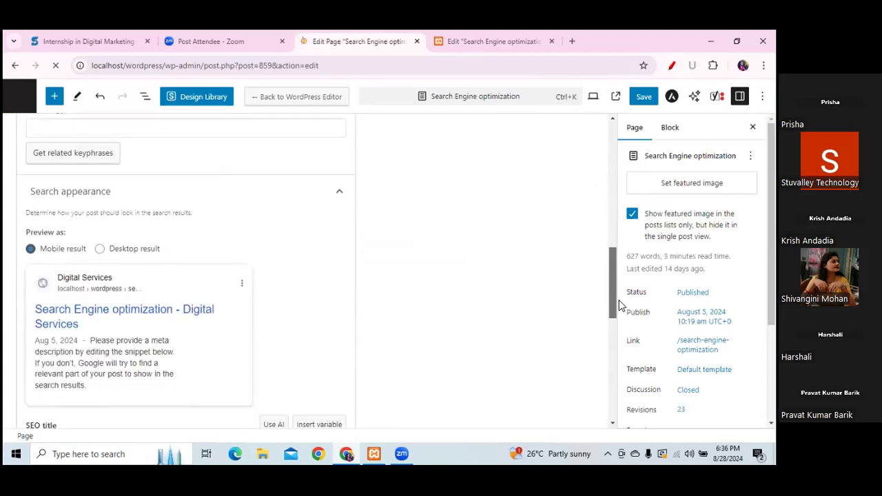
left_click_drag(619, 318, 619, 343)
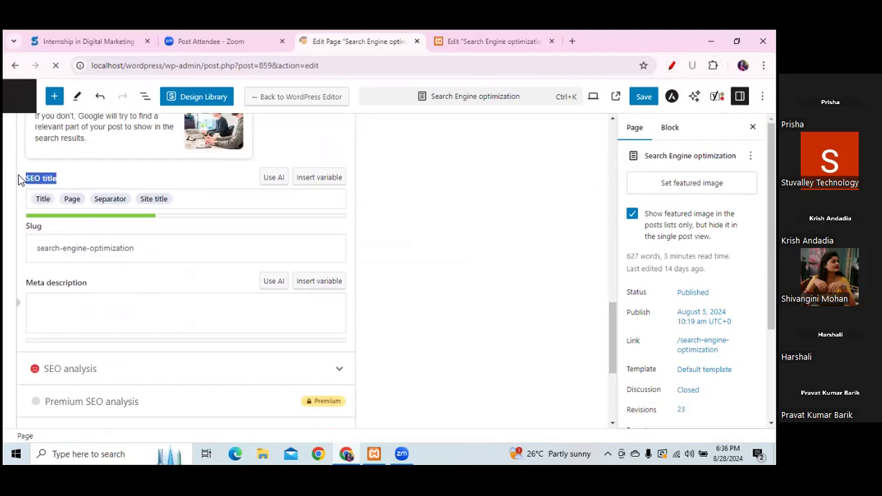
left_click(184, 198)
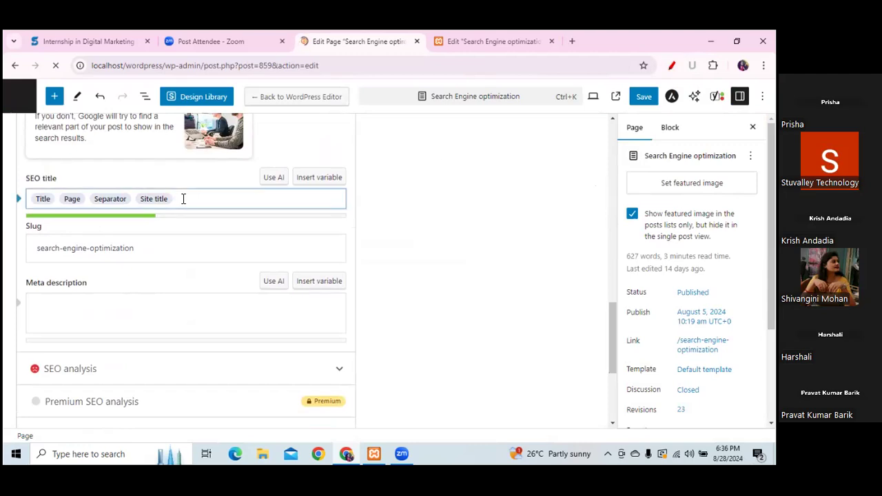
key("BackSpace")
key("BackSpace")
key("BackSpace")
key("alt+shift+d")
key("BackSpace")
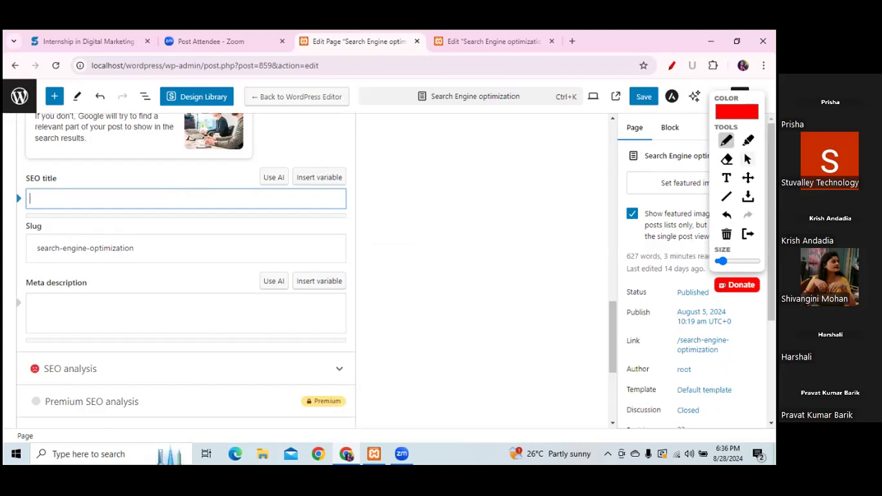
Turn off the annotation pen and enter "Best Internship &" as the SEO title
left_click(748, 160)
left_click(52, 197)
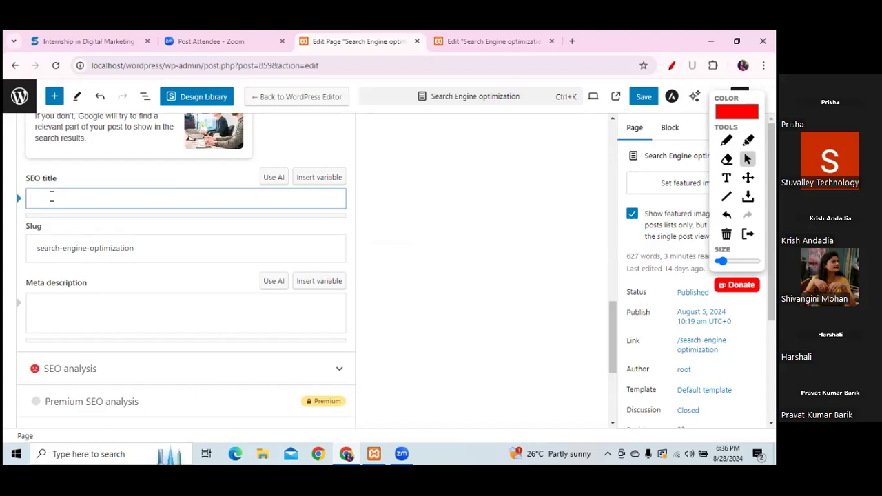
type("Best In")
key("BackSpace")
type("nternshi")
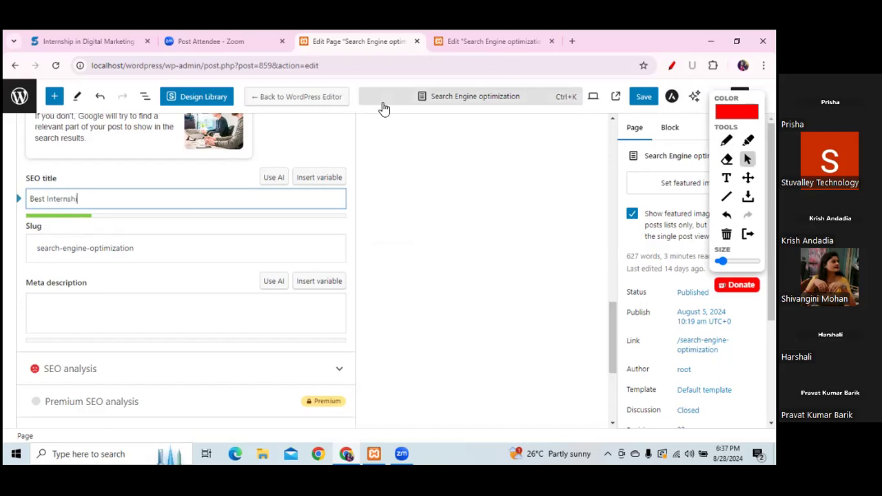
type("p &")
Replace "Internship &" in the SEO title with "Digital MArketing Agency"
key("BackSpace")
key("BackSpace")
key("BackSpace")
key("BackSpace")
key("BackSpace")
key("BackSpace")
key("BackSpace")
key("BackSpace")
key("BackSpace")
key("BackSpace")
key("BackSpace")
key("BackSpace")
key("BackSpace")
type("D")
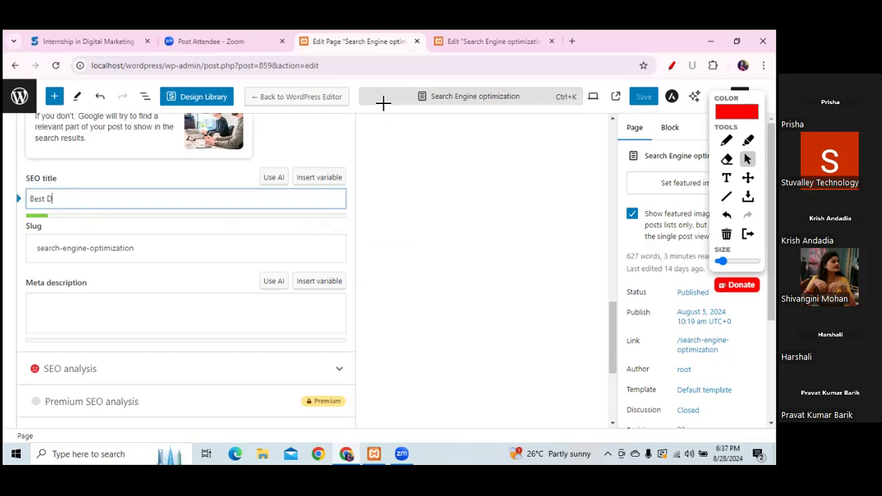
type("igital MA")
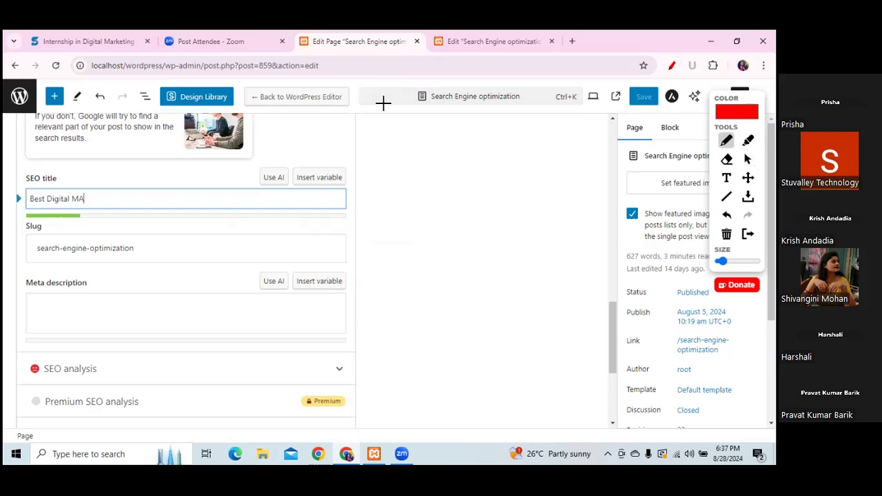
type("rketing A")
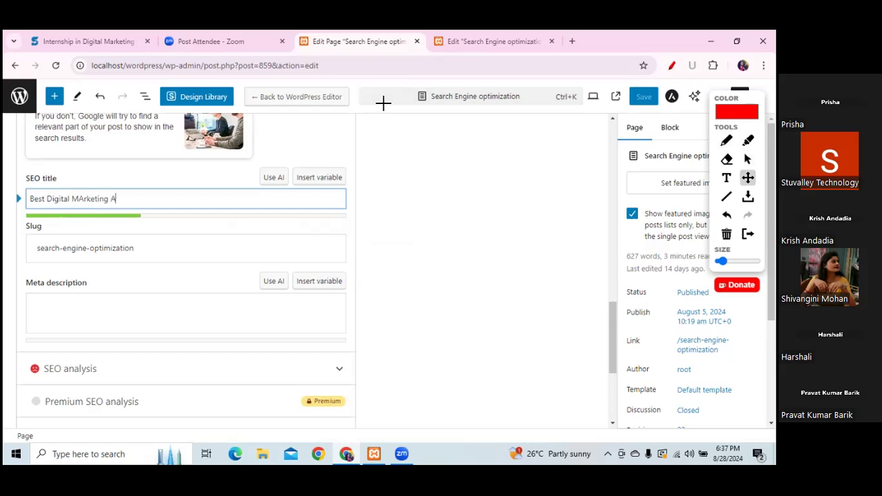
type("gency")
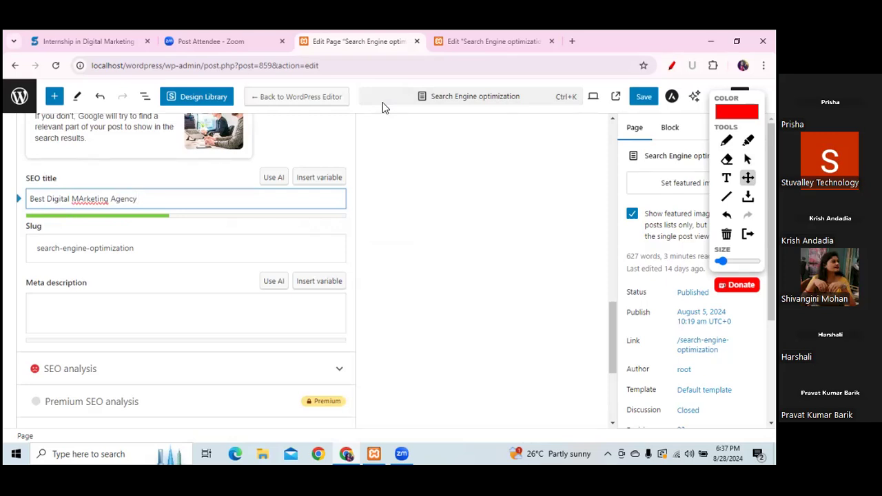
type(" |")
key("BackSpace")
key("BackSpace")
Correct the miscapitalised "MArketing" in the SEO title to "Marketing"
left_click(85, 200)
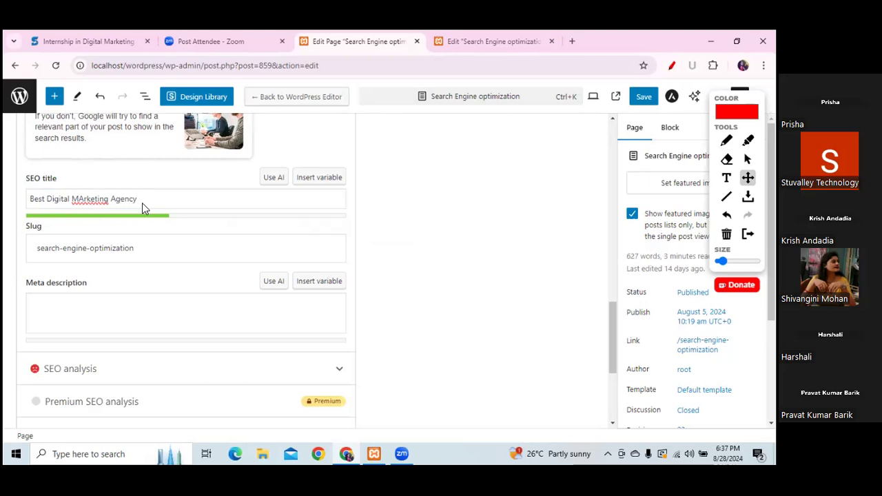
left_click(747, 159)
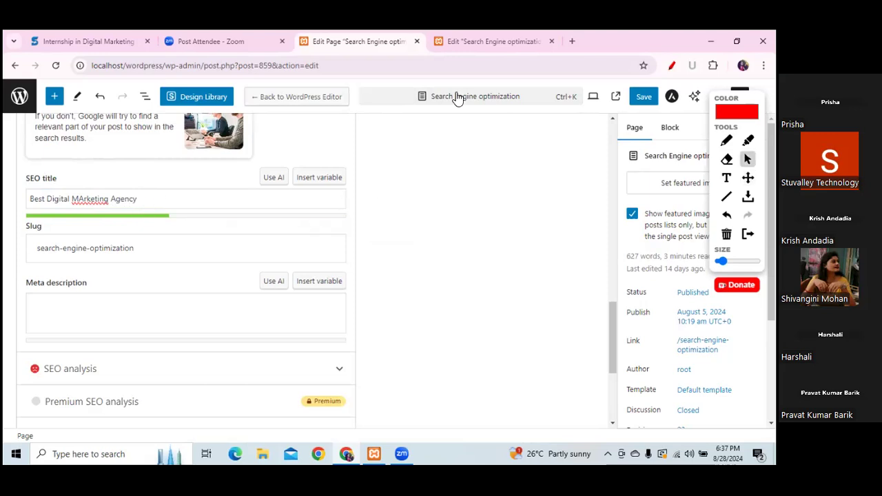
left_click(85, 198)
key("BackSpace")
type("a")
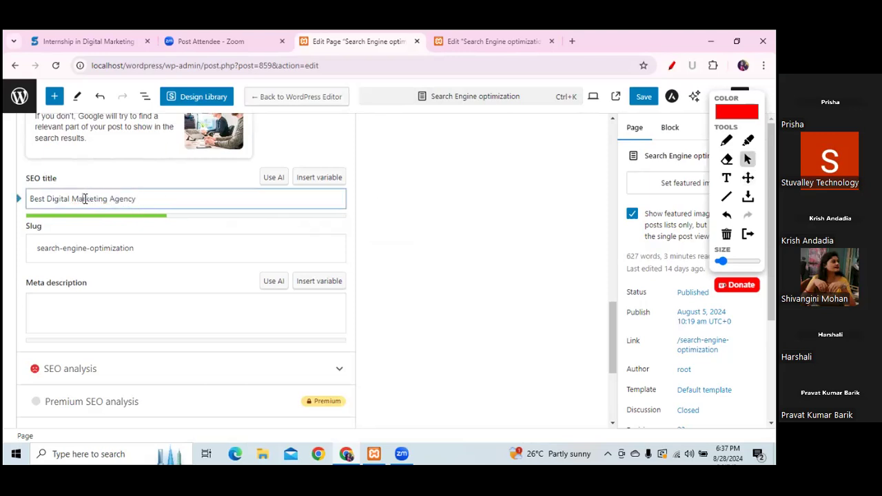
Append "provide all cousres and internship" to the end of the SEO title
left_click(142, 198)
type("provide all")
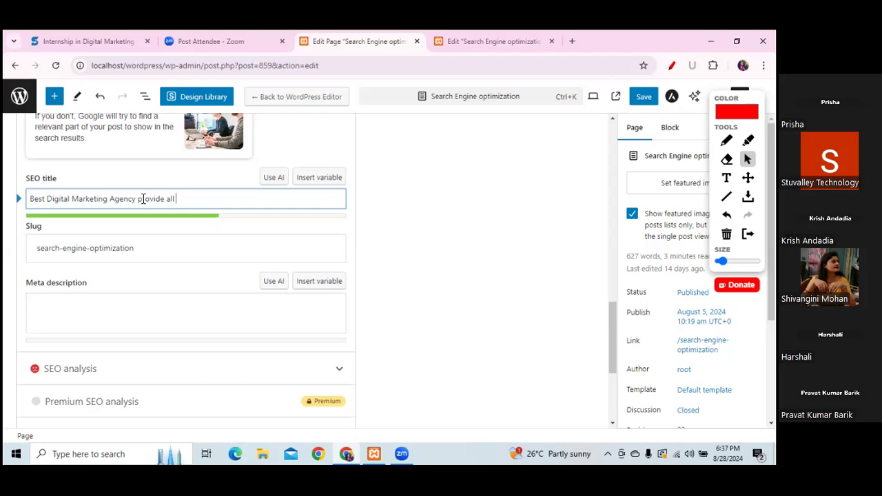
type(" cousres and ")
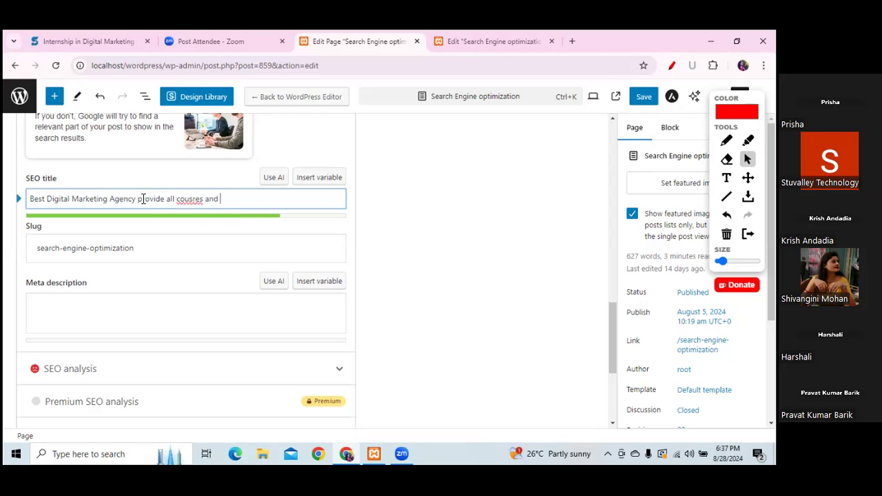
type("internship")
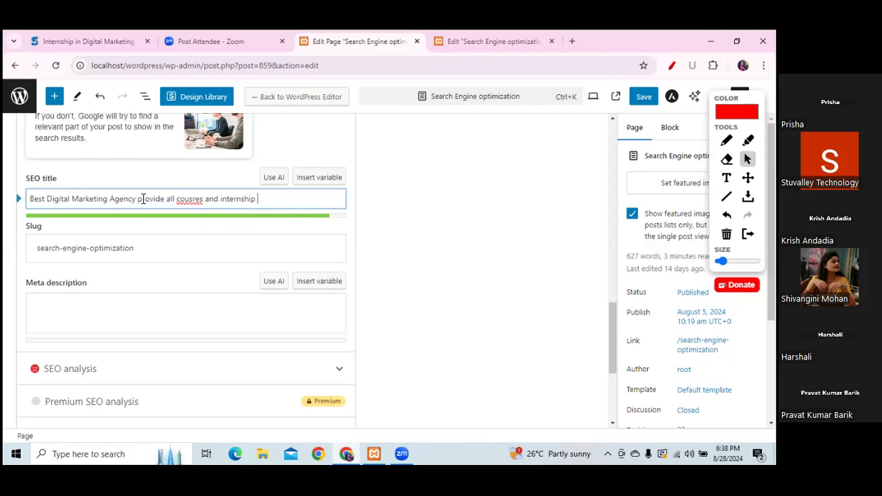
type(" pr")
type("ogram")
key("BackSpace")
key("BackSpace")
key("BackSpace")
key("BackSpace")
key("BackSpace")
key("BackSpace")
key("BackSpace")
key("BackSpace")
Correct the misspelled "cousres" in the SEO title to "courses" and end the title with a period
right_click(196, 198)
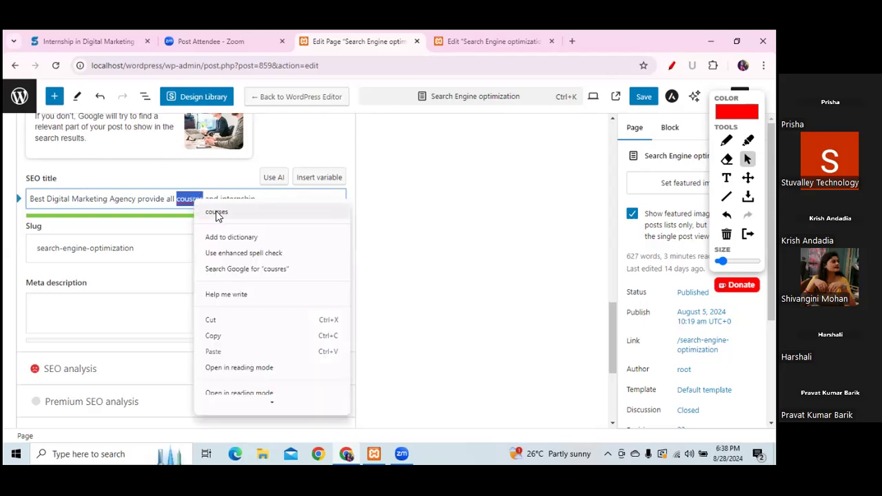
left_click(217, 214)
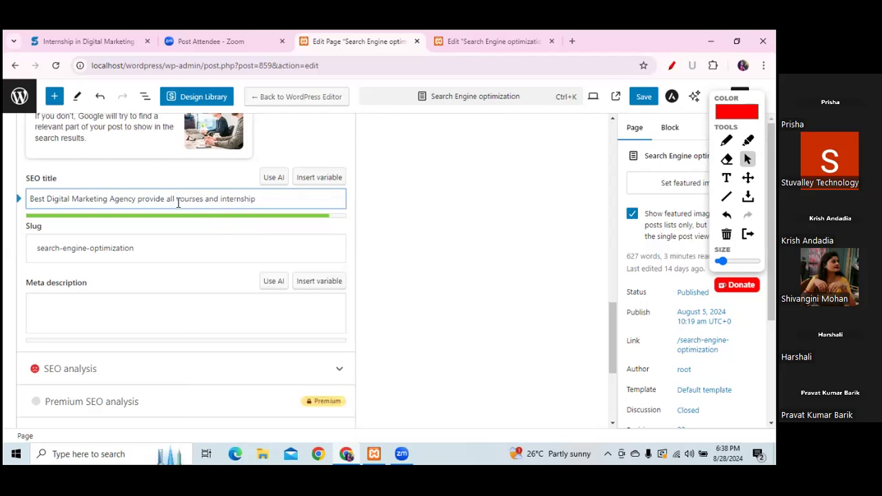
type("types")
key("BackSpace")
key("BackSpace")
key("BackSpace")
key("BackSpace")
key("BackSpace")
key("BackSpace")
left_click(257, 198)
type(".")
View the Training & Internship options on the StuIntern dashboard and return to the WordPress page editor
left_click(103, 39)
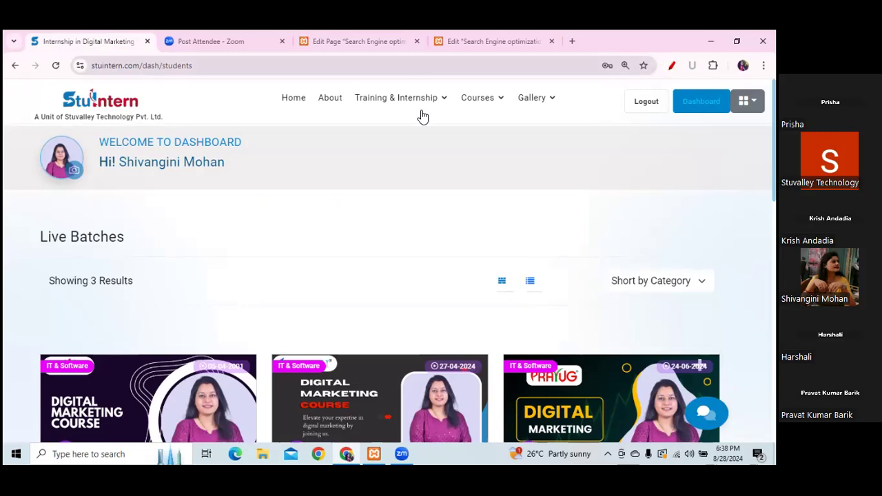
mouse_move(403, 108)
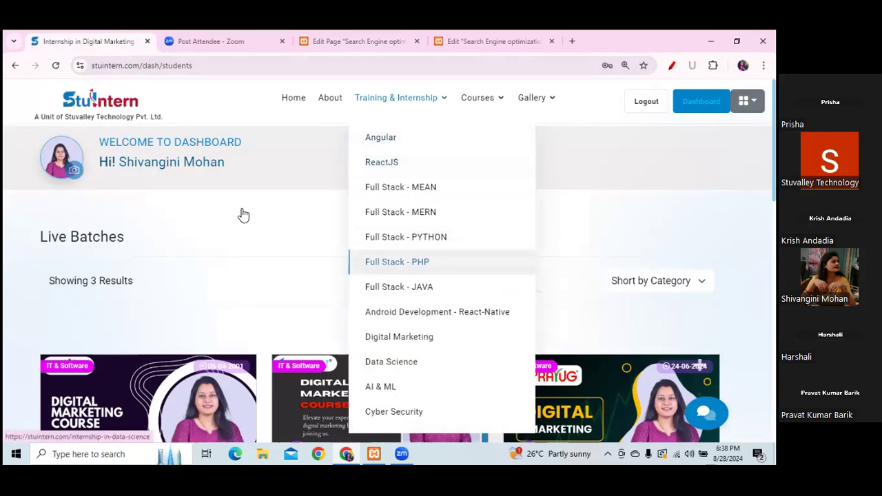
left_click(374, 41)
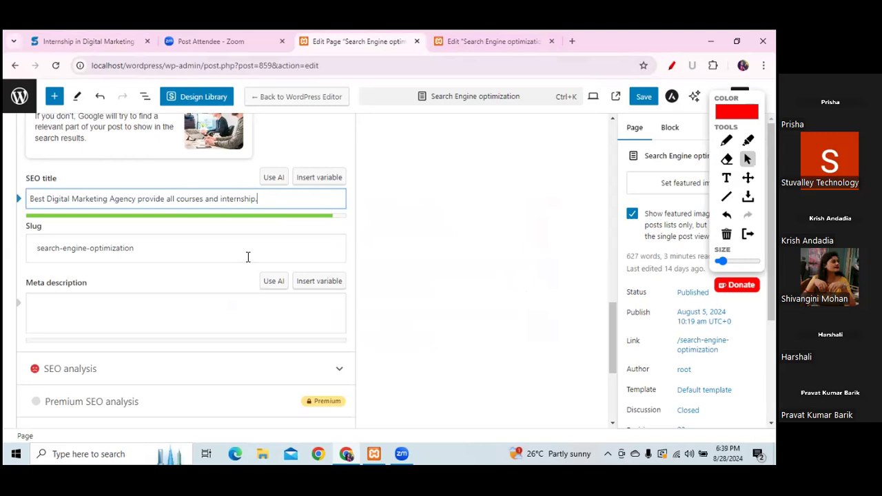
Open StuIntern's Angular internship page and highlight its list of training durations
left_click(102, 42)
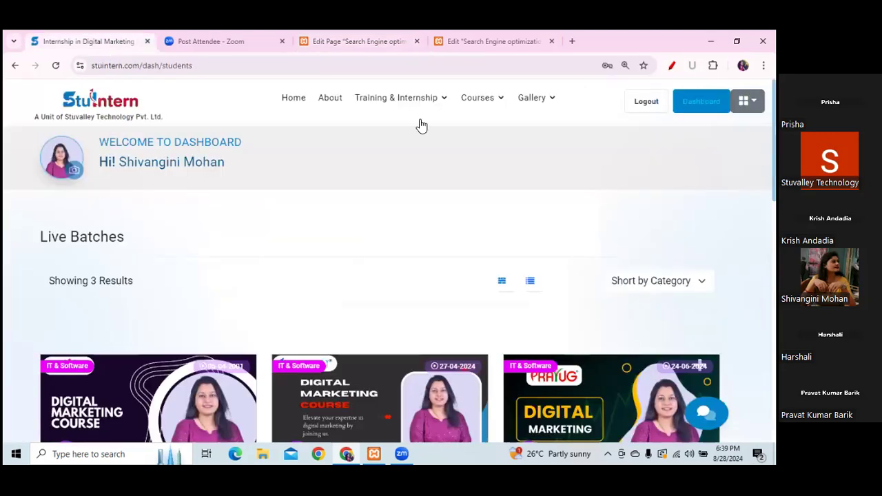
left_click(384, 140)
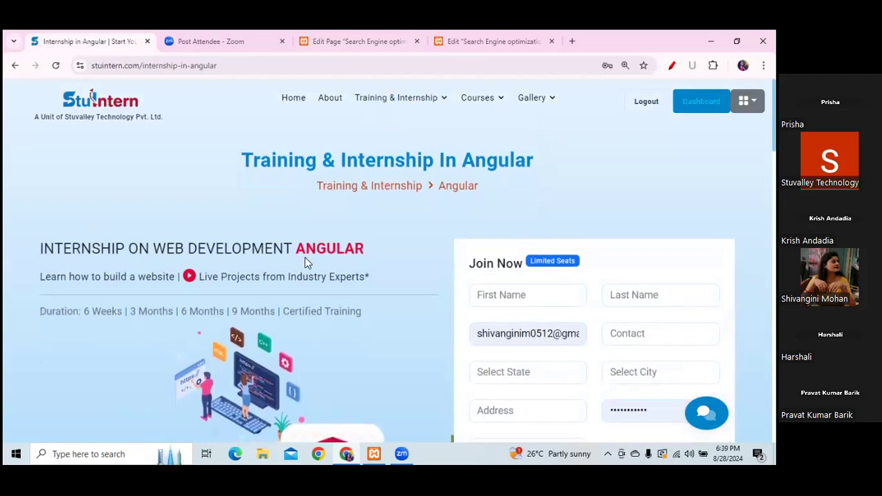
mouse_move(774, 117)
left_mouse_down()
mouse_move(774, 200)
mouse_move(774, 126)
left_mouse_up()
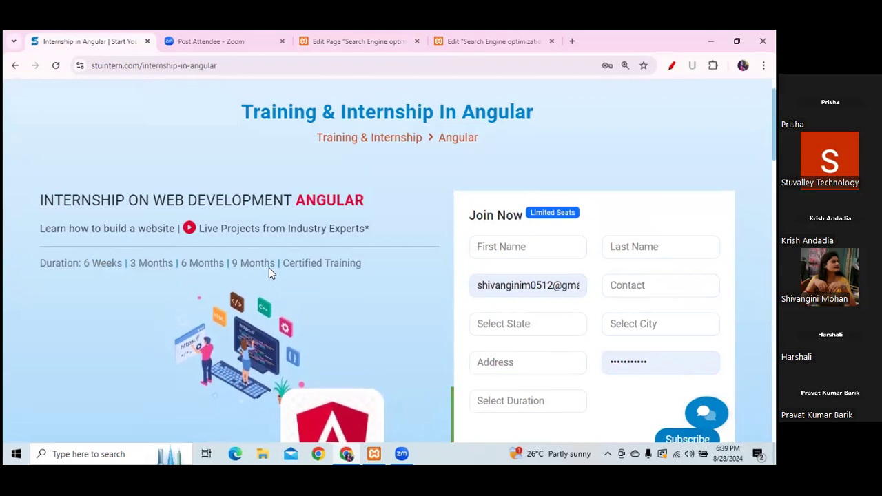
left_click_drag(374, 264, 124, 263)
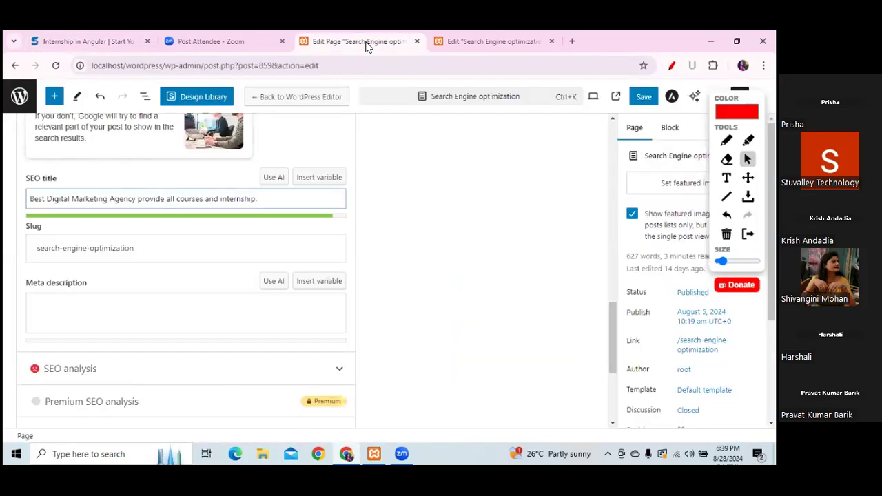
Return to the WordPress page editor and highlight "Digital Marketing Agency" in the SEO title
left_click(358, 41)
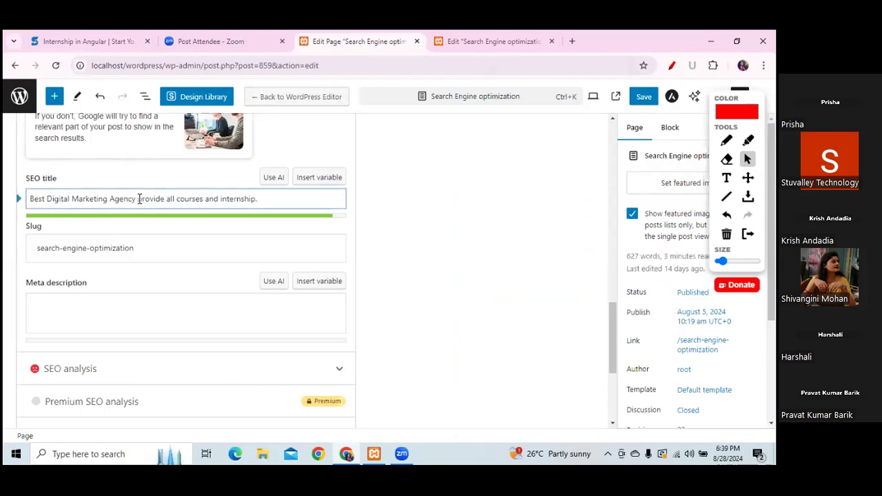
left_click_drag(138, 198, 63, 200)
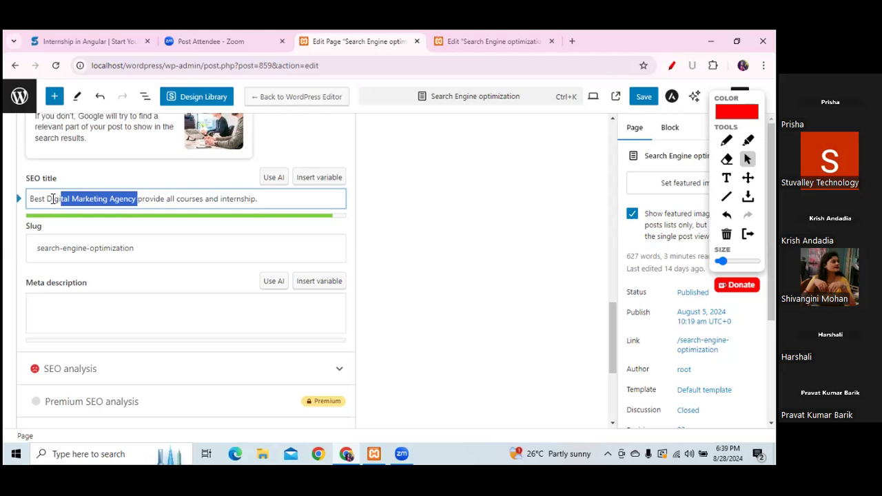
left_click(50, 199)
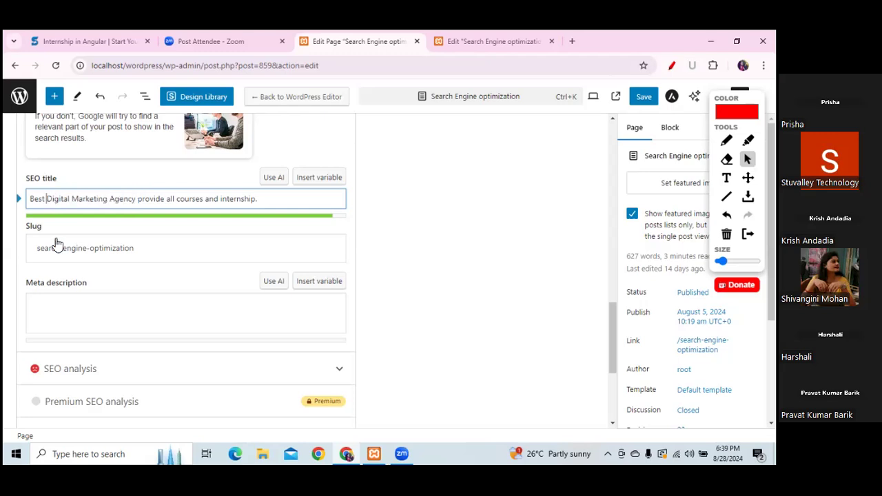
Begin the meta description with the sentence "Leading Digital Marketing Agency in Delhi."
left_click(57, 296)
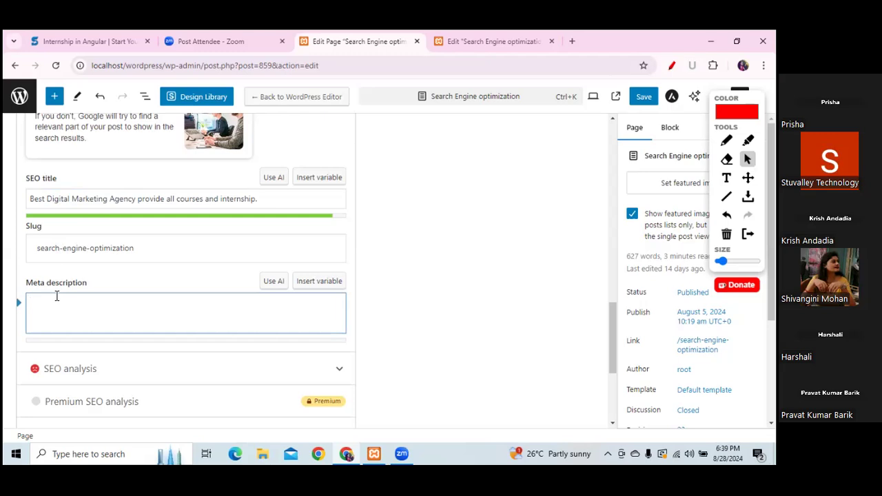
type("Leadin")
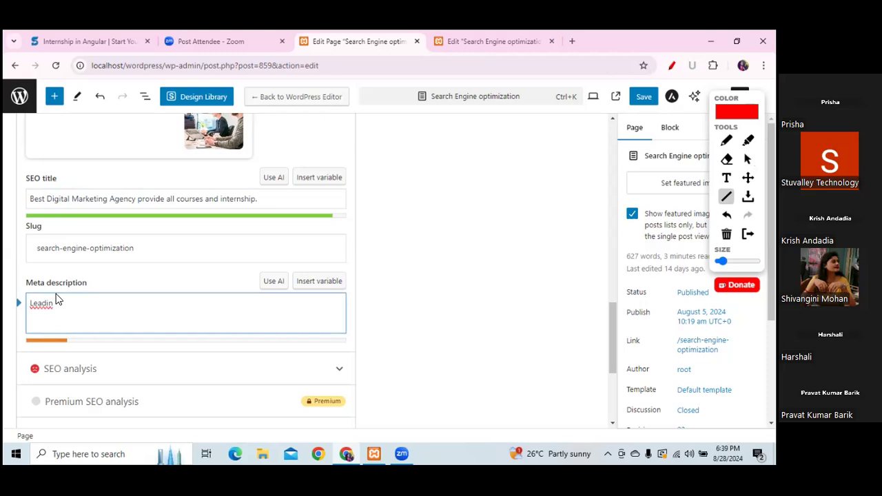
type("g dig")
type("ital")
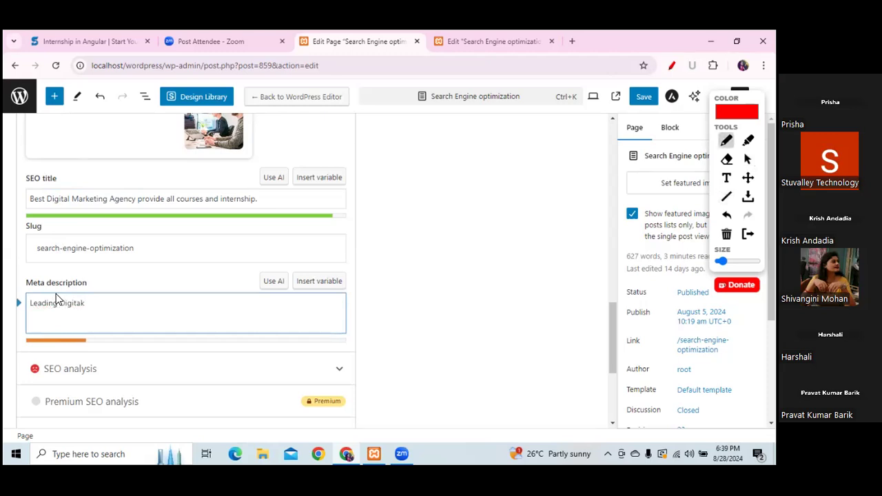
type(" Marke")
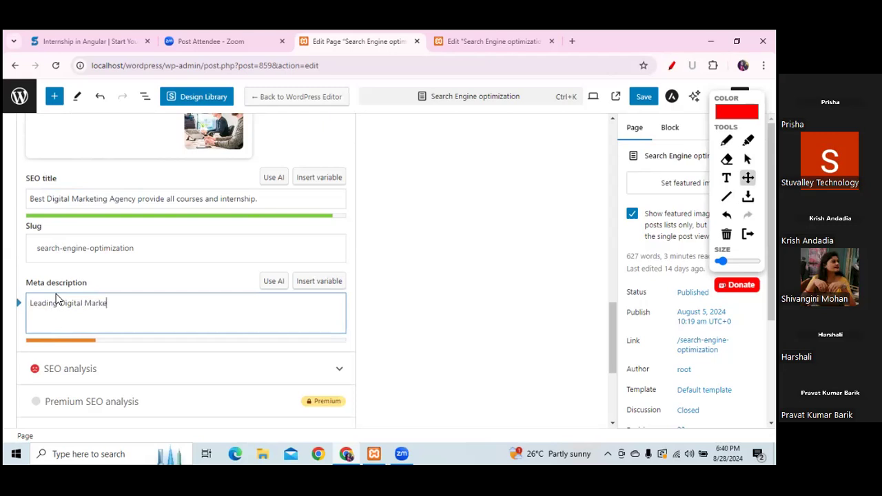
type("ting Agen")
type("c y")
key("BackSpace")
key("BackSpace")
type("y in S")
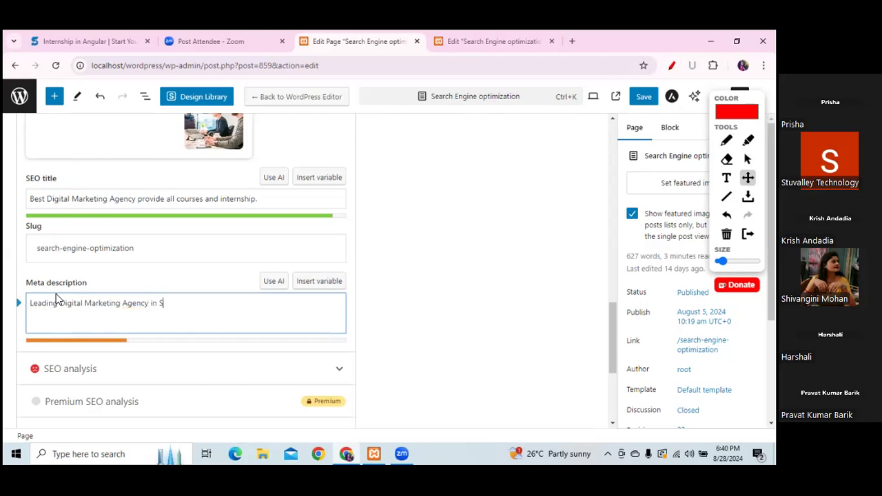
key("BackSpace")
type("Delhi")
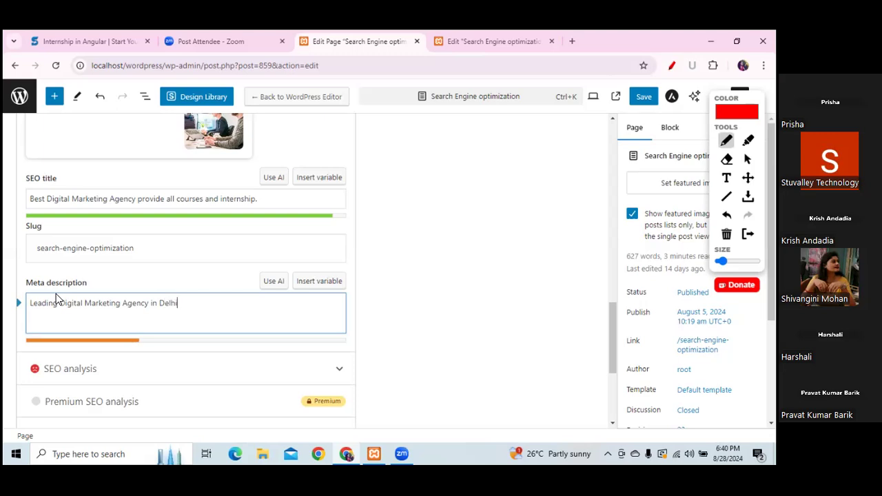
type(".")
Add the sentence "Drive Growth and strategies from today." to the meta description
type("Drive Growth An")
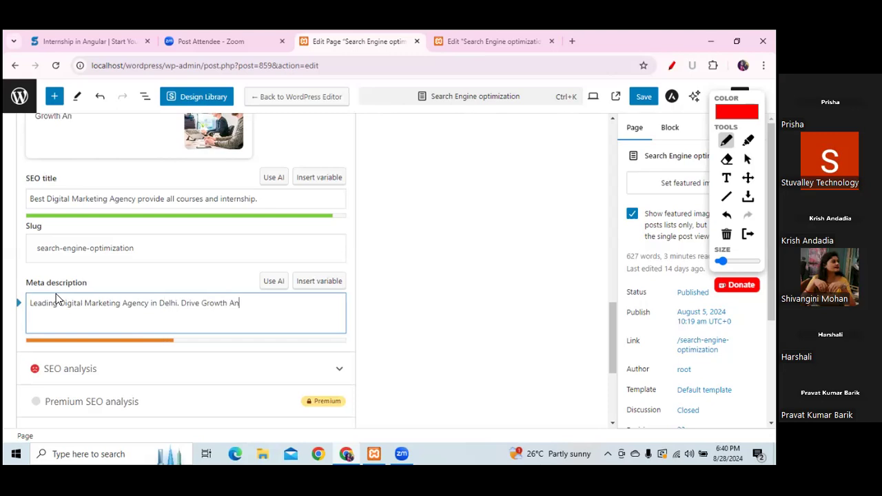
key("BackSpace")
key("BackSpace")
type("and stratr")
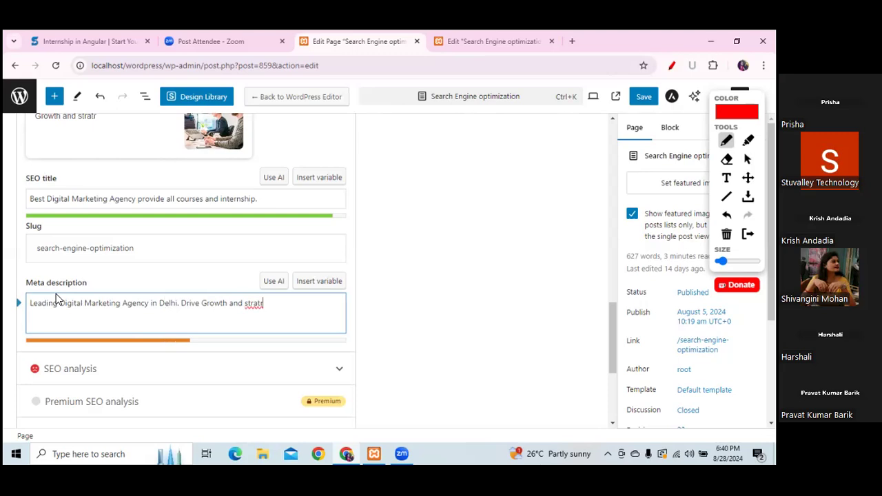
key("BackSpace")
type("egu")
key("BackSpace")
type("ies from today. ")
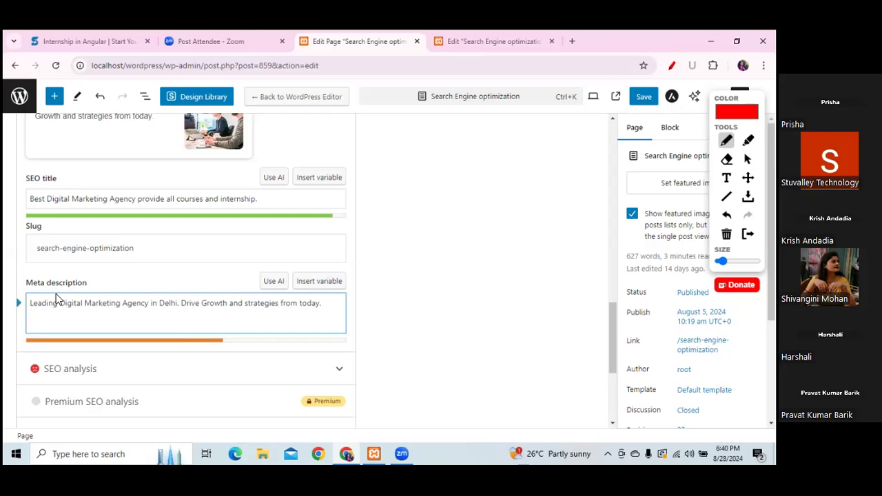
End the meta description with the call to action "Start your career marketing Journey with us!"
type("Start your")
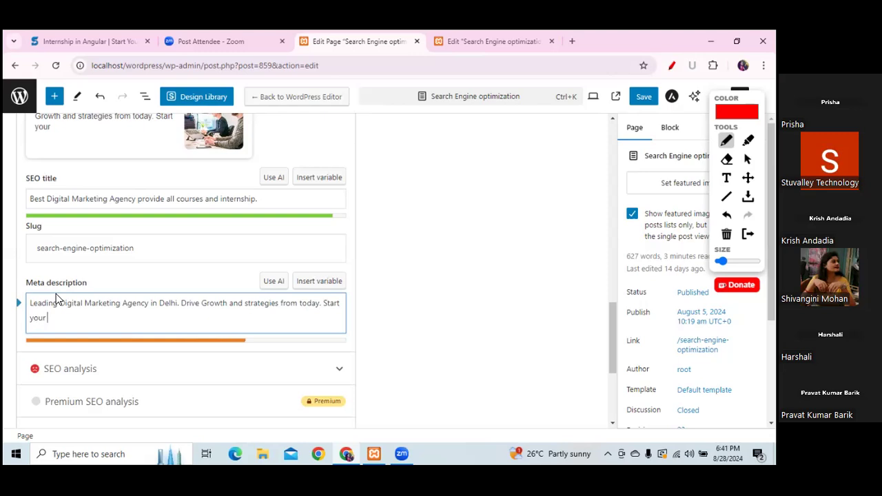
type(" career m")
type("arketing ")
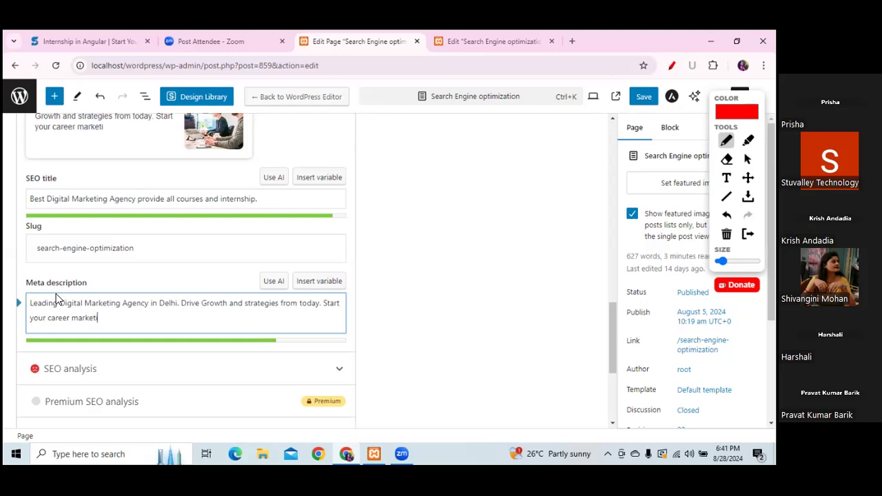
type(".ourney")
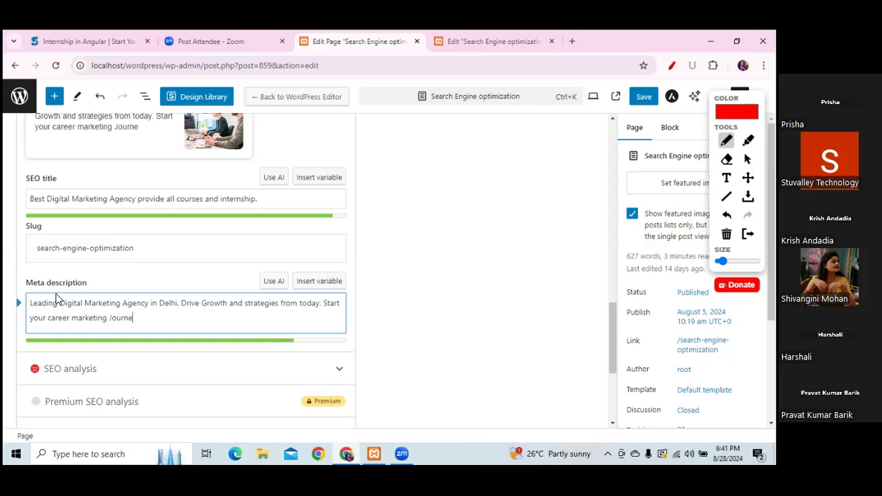
type(" with s")
key("BackSpace")
type("us!")
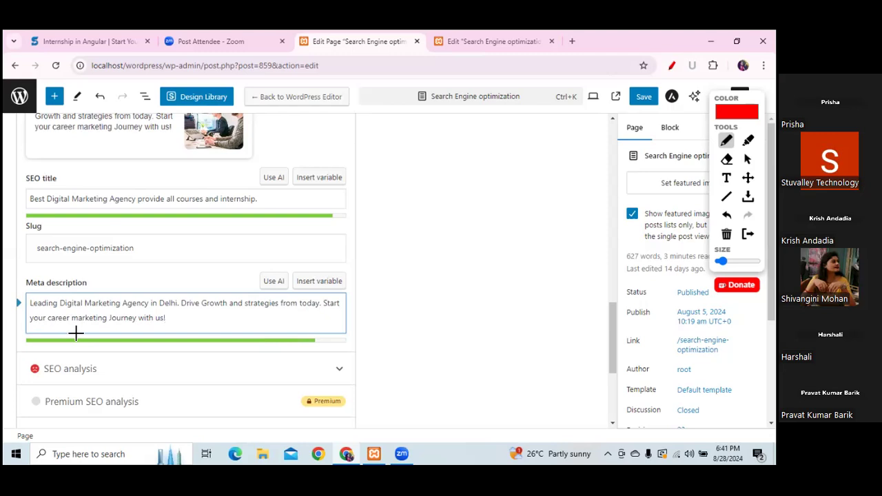
Underline "Digital Marketing Agency" in the meta description and SEO title, tick both field labels in red, and clear the marks
left_click_drag(60, 310, 147, 310)
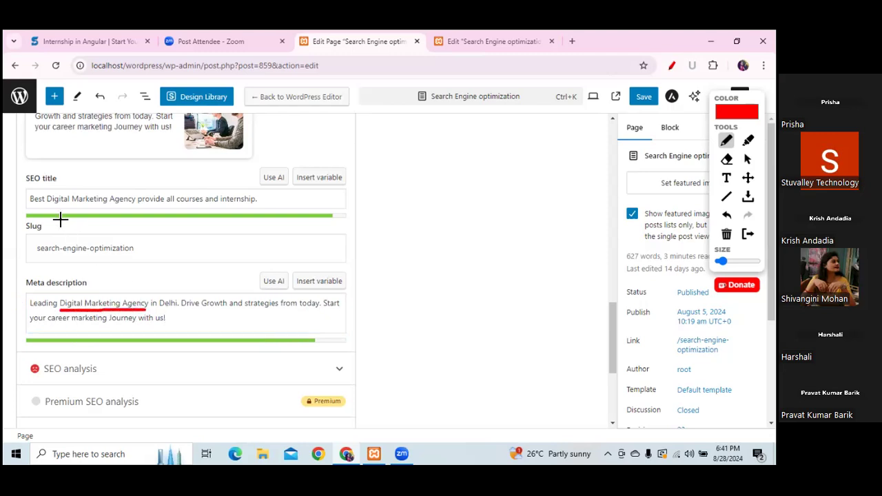
left_click_drag(51, 209, 138, 213)
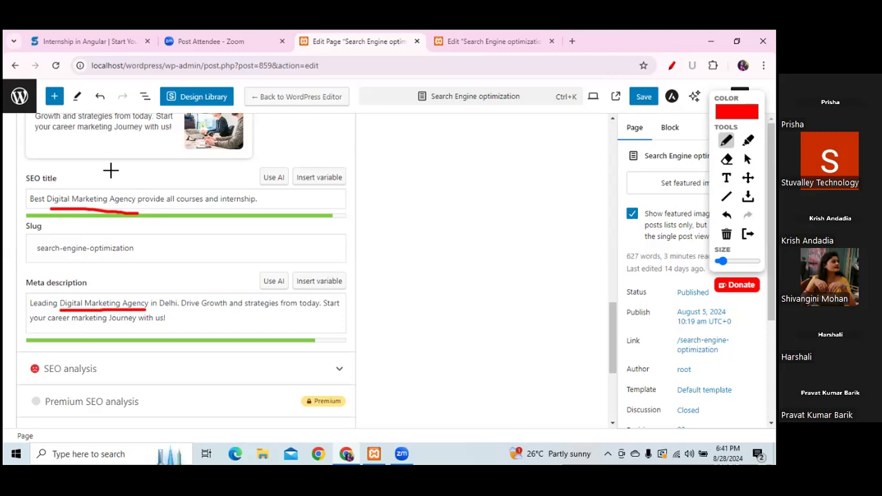
left_click_drag(65, 179, 89, 150)
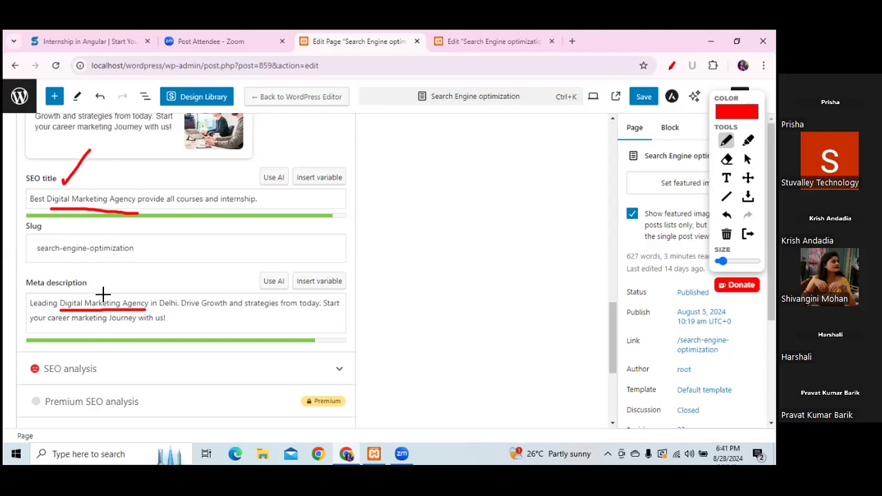
left_click_drag(96, 283, 128, 271)
left_click(748, 160)
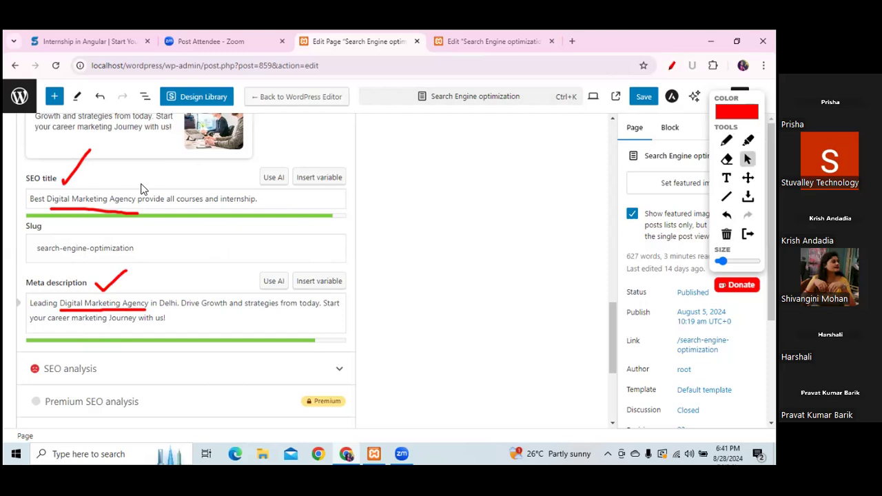
left_click_drag(136, 199, 46, 200)
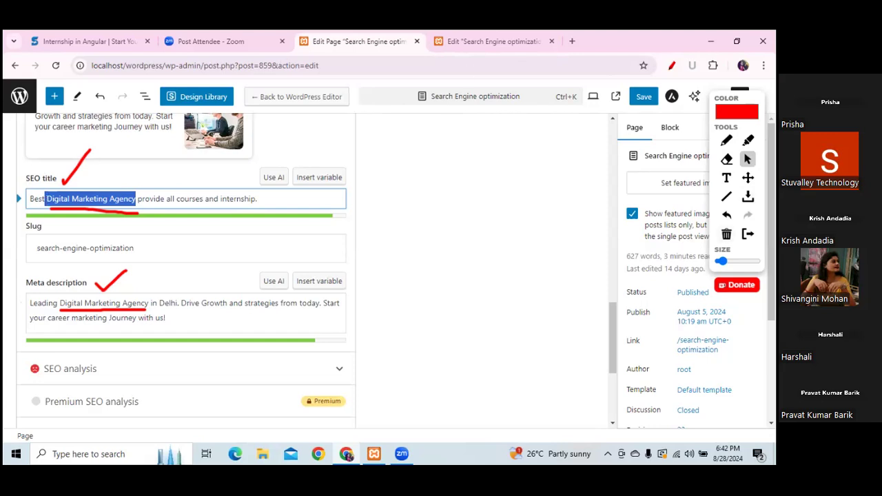
left_click(727, 234)
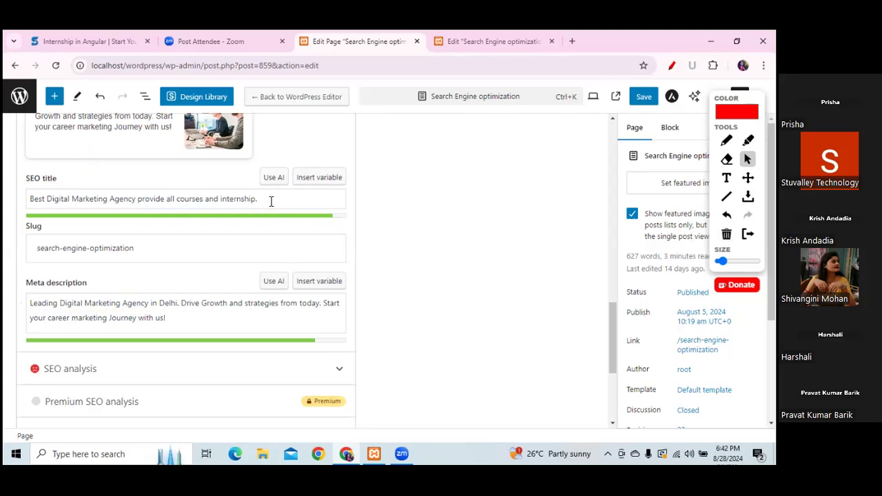
Mark the end of the SEO title text and the end of its length bar with red lines
left_click(727, 140)
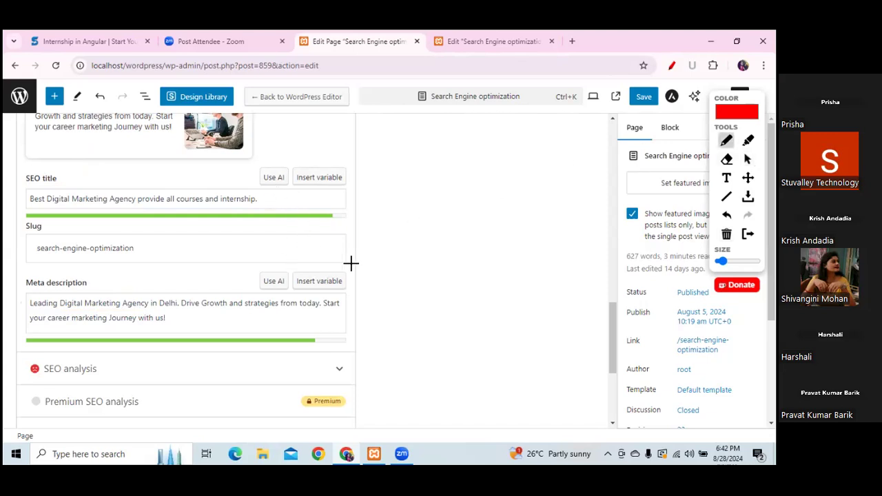
left_click_drag(334, 224, 366, 226)
left_click_drag(252, 208, 273, 208)
left_click(748, 159)
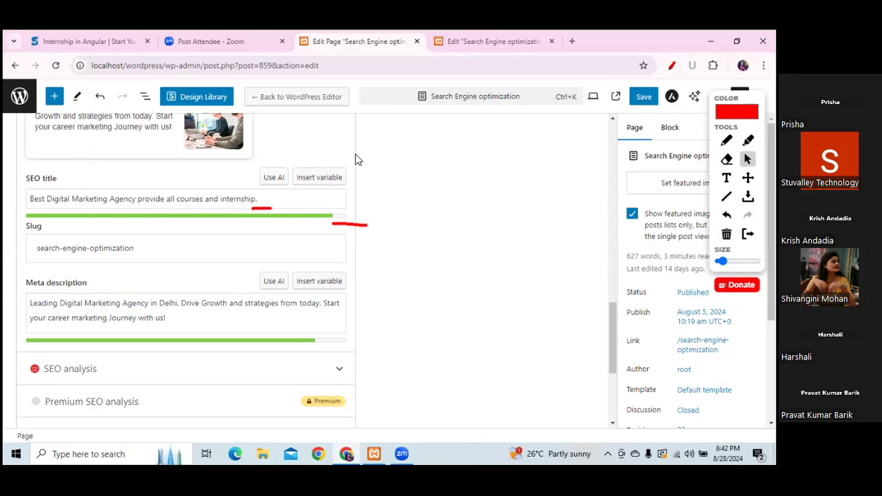
Append "type" to the SEO title to test its length limit, remove the word again, and clear the red marks
left_click(271, 203)
type("type")
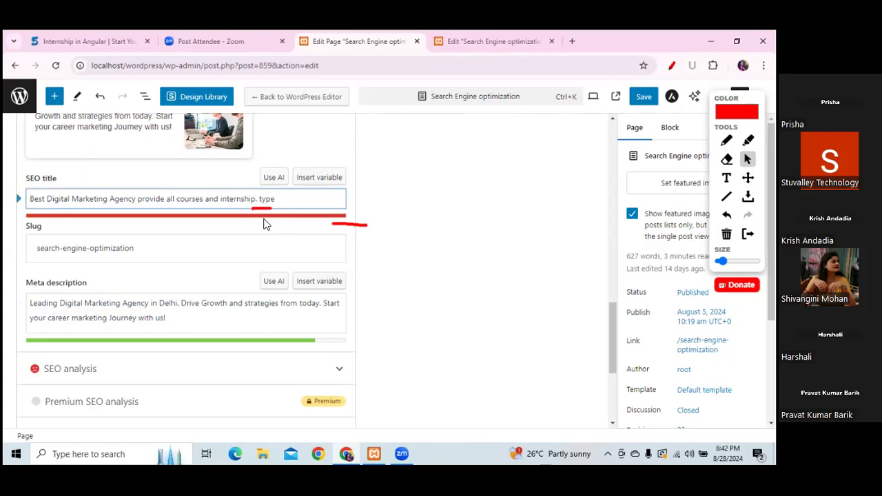
key("BackSpace")
key("BackSpace")
key("BackSpace")
key("BackSpace")
key("BackSpace")
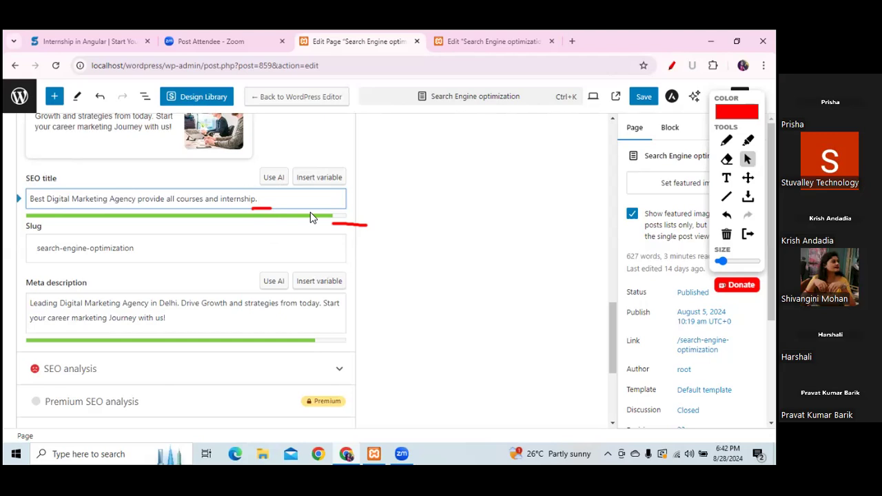
left_click(726, 234)
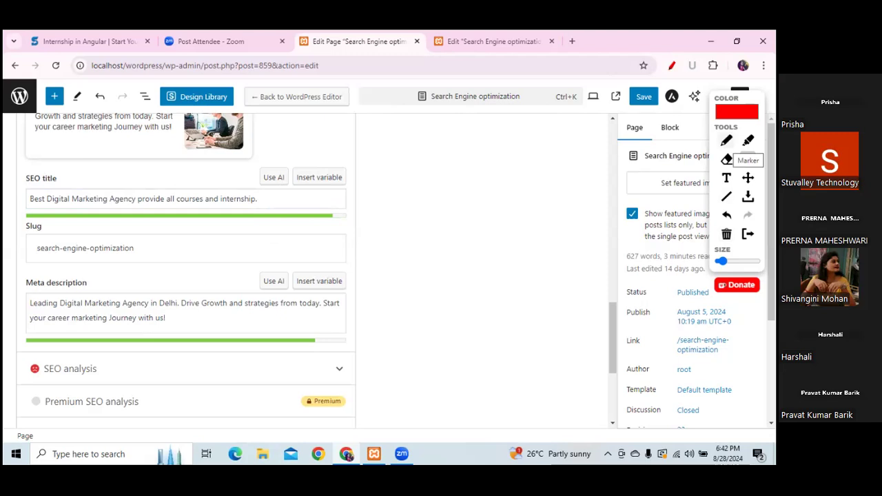
Underline the SEO title, Meta description and Slug labels and the slug text in red
left_click(726, 140)
left_click_drag(33, 189, 61, 189)
left_click_drag(29, 295, 69, 295)
left_click_drag(27, 234, 52, 235)
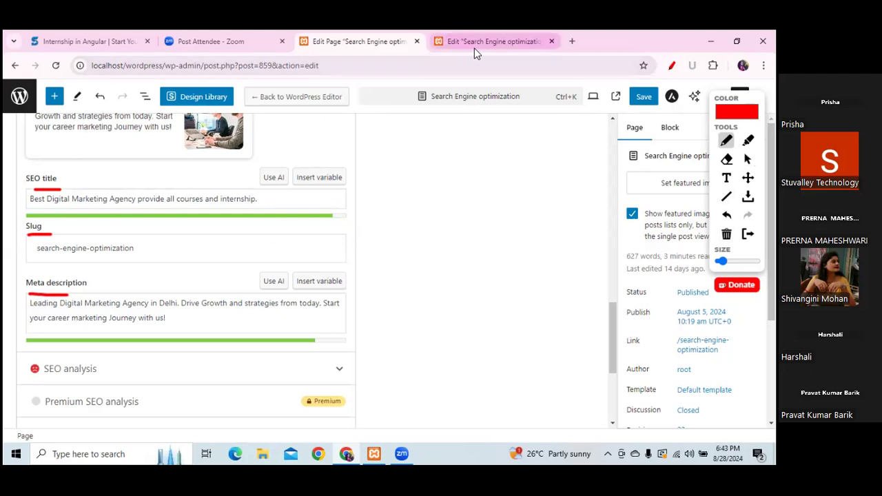
mouse_move(512, 47)
left_click_drag(39, 260, 142, 259)
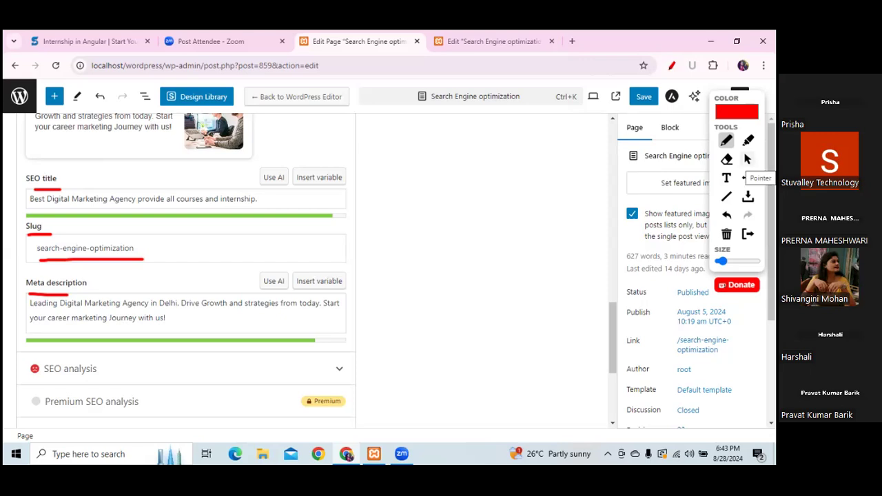
left_click(747, 159)
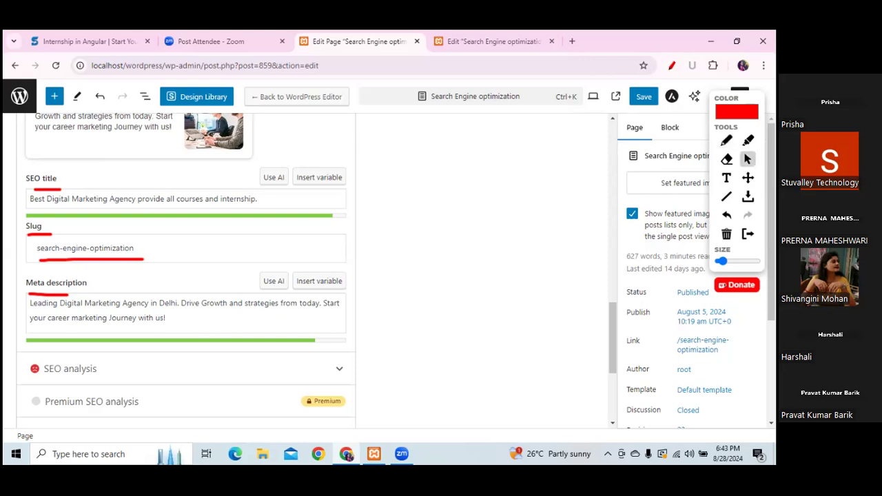
Underline Save in red and save the page, moving the annotation toolbox clear of the editor's header
left_click(726, 140)
left_click_drag(631, 109, 670, 103)
left_click(748, 159)
left_click(641, 99)
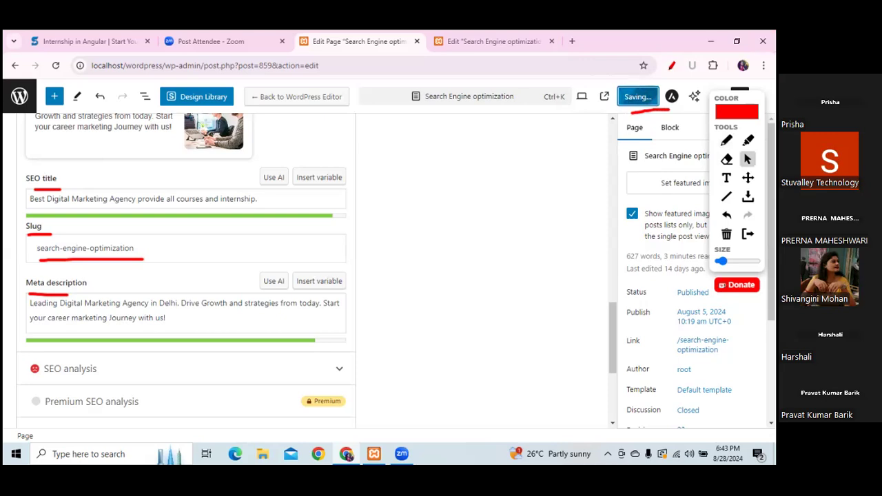
left_click_drag(748, 178, 702, 262)
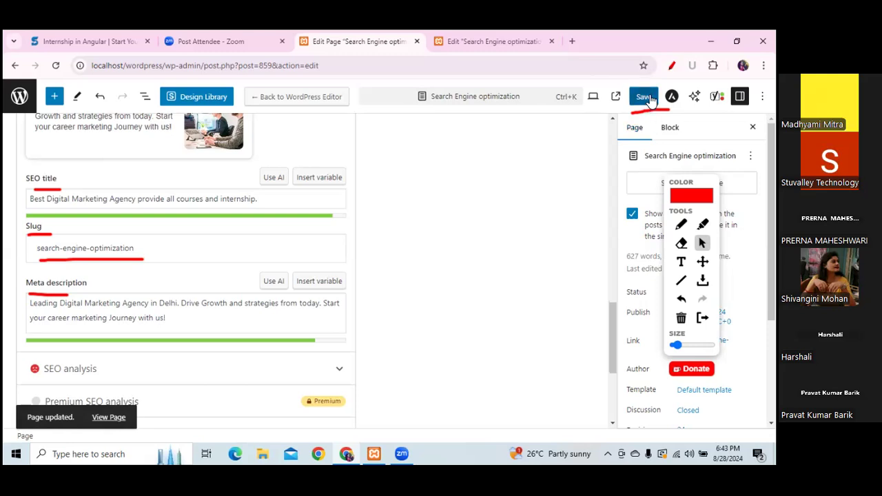
left_click(648, 97)
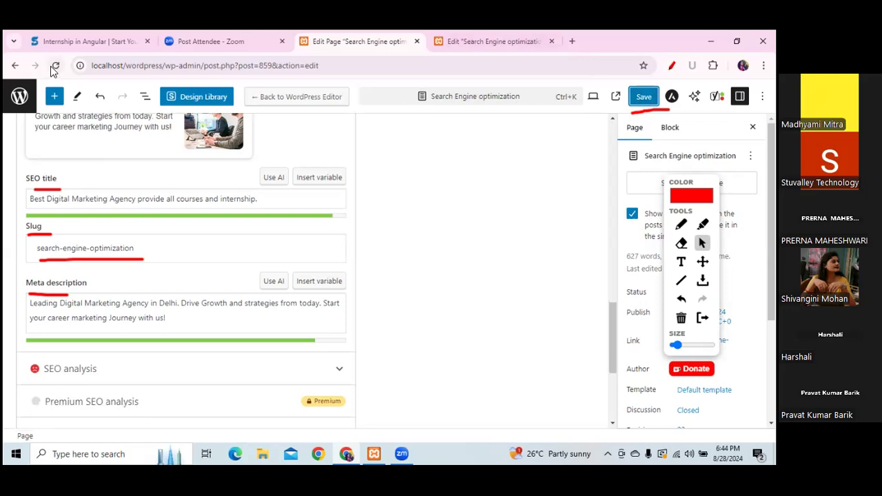
Switch to the Training & Internship in Angular page and inspect its heading area in the developer tools
left_click(86, 42)
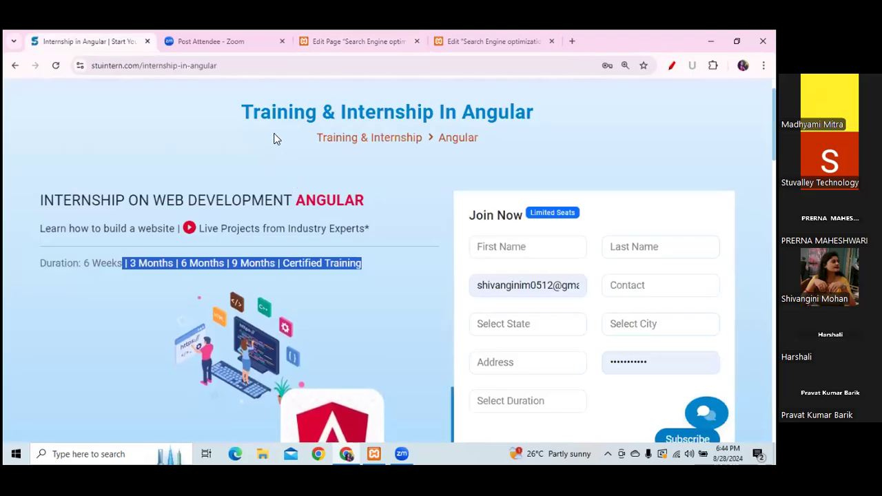
right_click(273, 139)
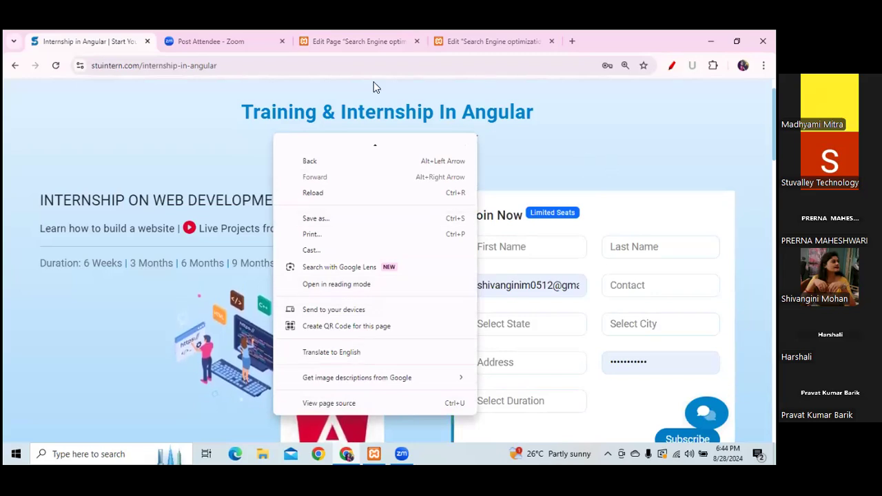
left_click(261, 89)
right_click(262, 90)
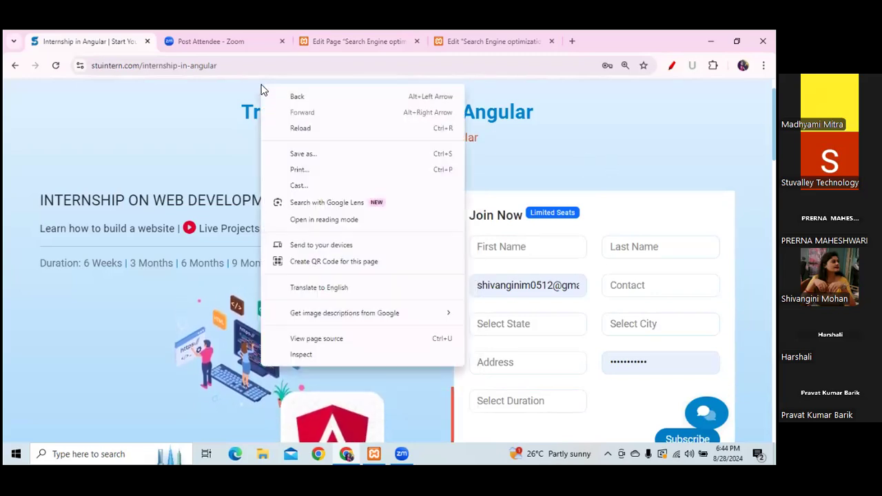
left_click(313, 356)
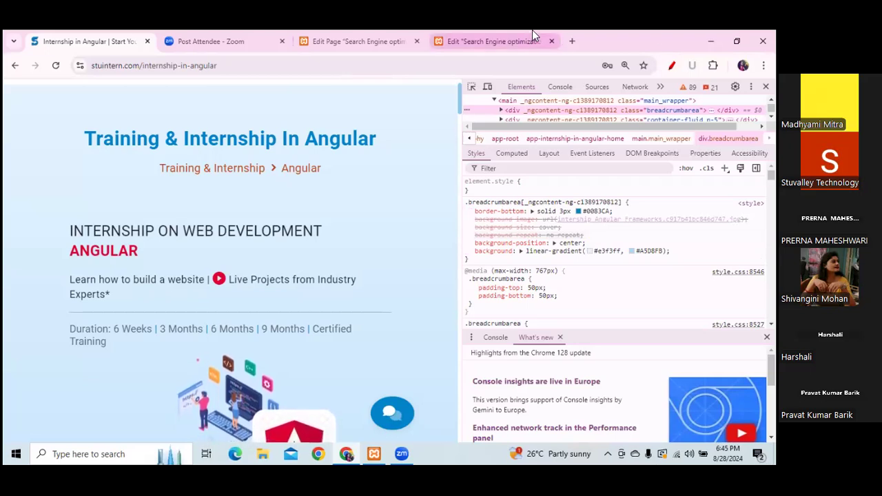
Search Google for "digital trainee" in a new tab and open the Digital Trainee website
key("ctrl+t")
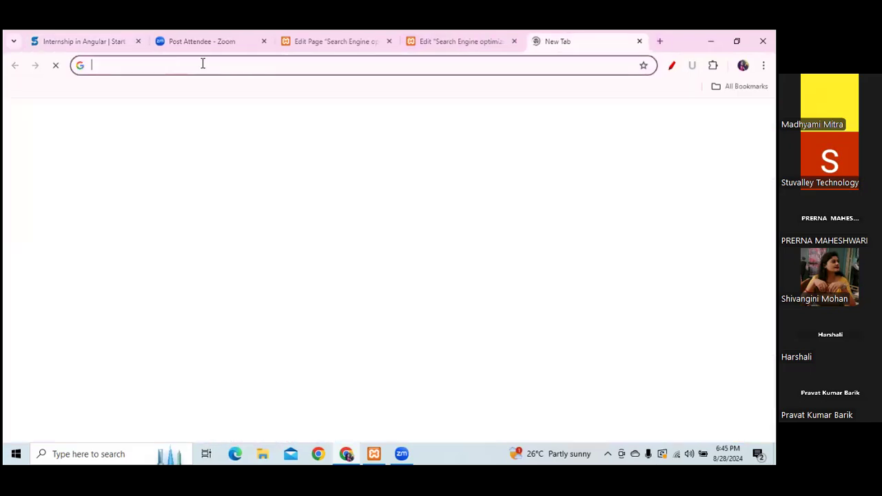
type("digit")
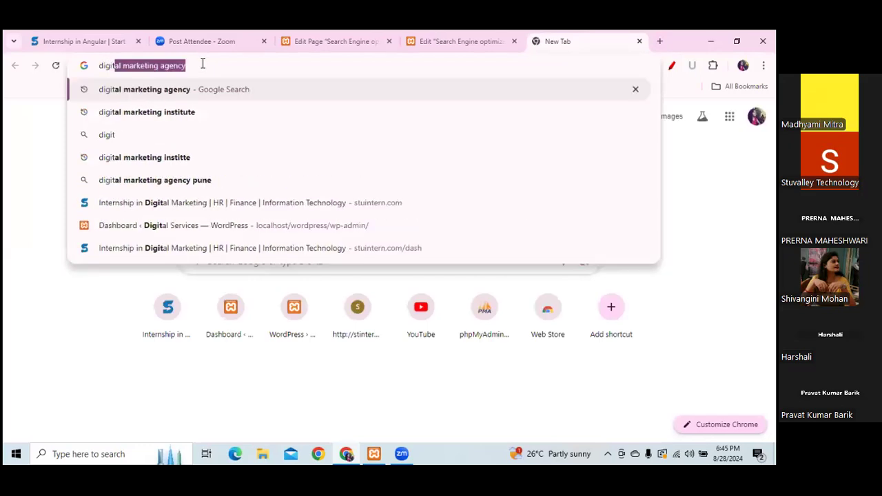
type("al trainee")
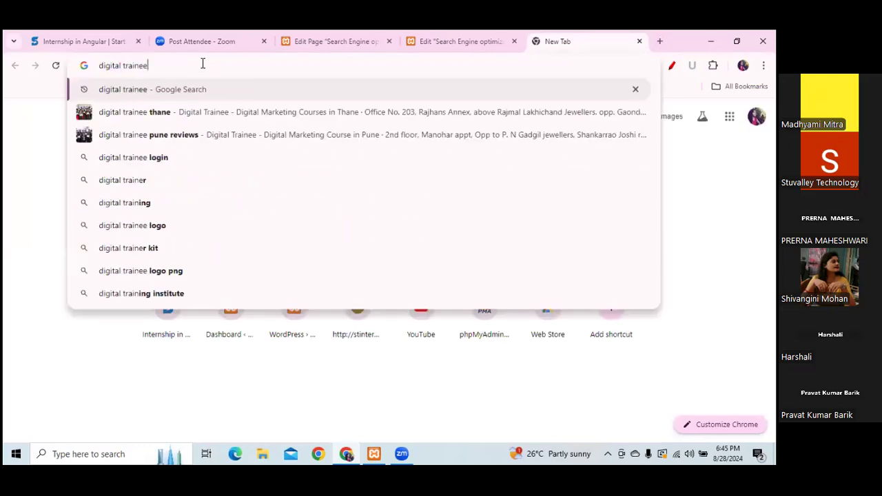
key("Return")
left_click(282, 240)
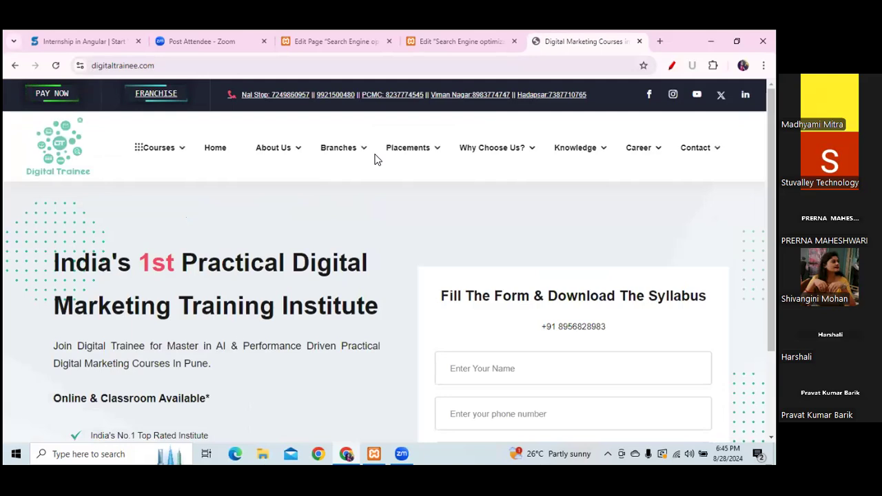
Open the page source of the Digital Trainee home page
right_click(384, 166)
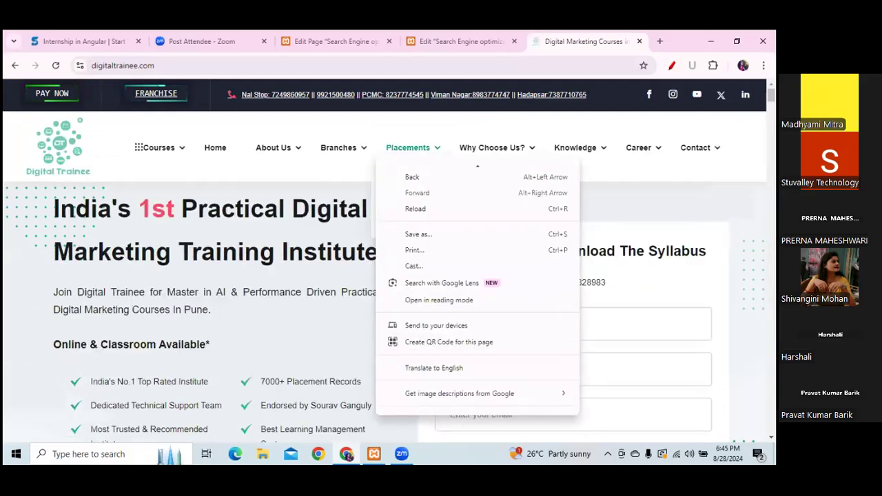
key("Escape")
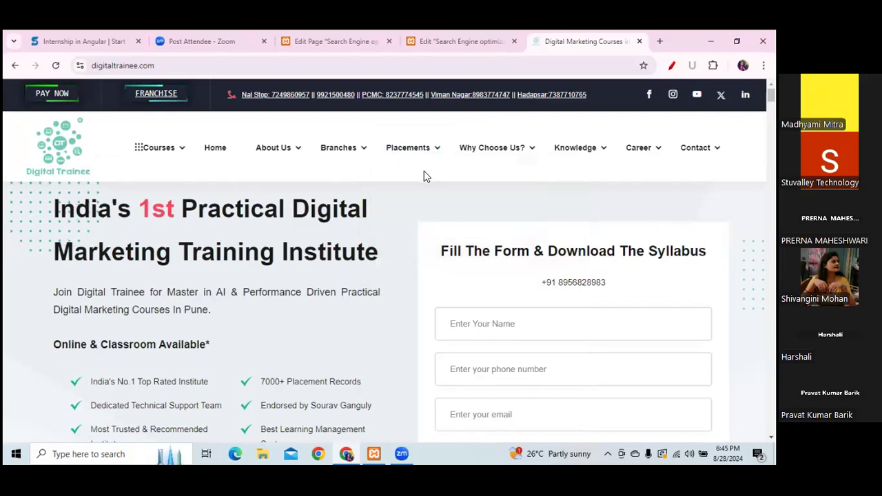
right_click(423, 221)
scroll(473, 361, "down", 3)
left_click(513, 390)
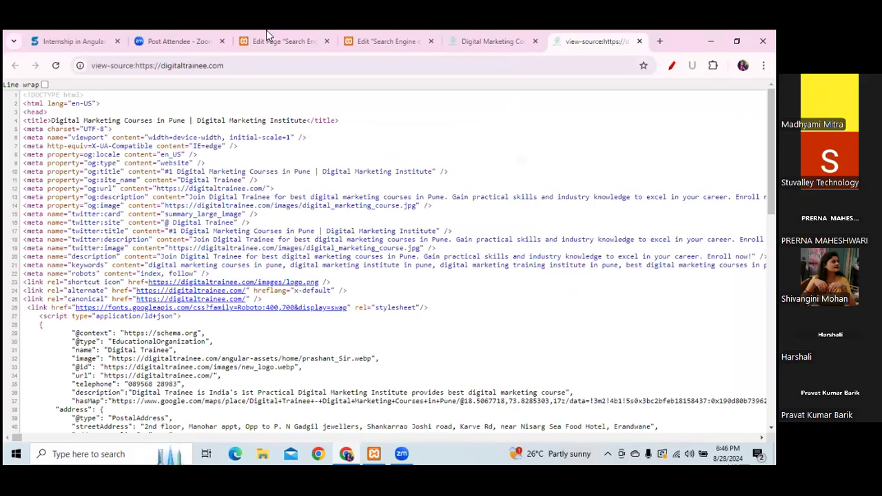
Search the Digital Trainee page source for "title"
key("ctrl+f")
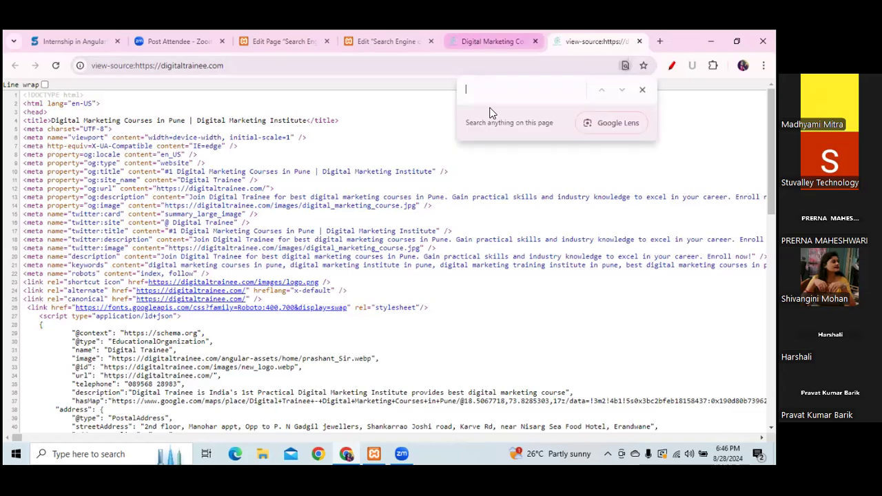
key("ctrl+shift+Tab")
left_click(585, 40)
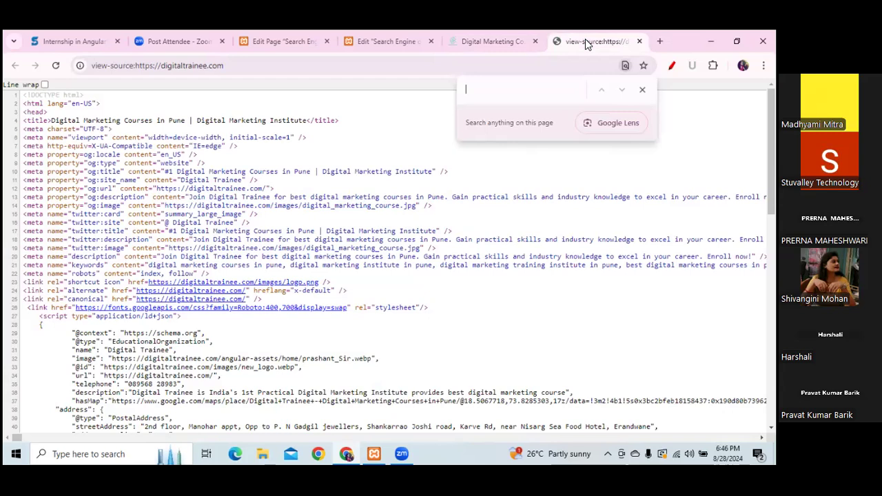
type("title")
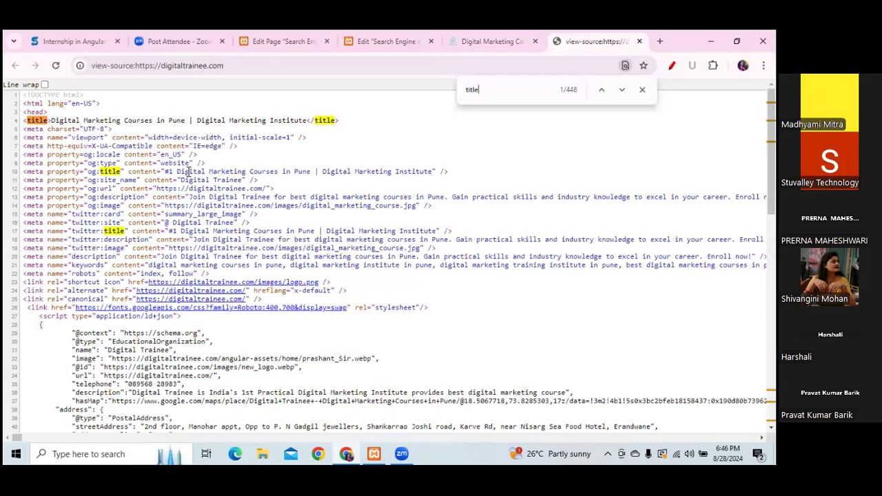
Highlight the title tag, og:title and twitter:title contents in the source, and close the source and Digital Trainee tabs
left_click_drag(161, 172, 433, 172)
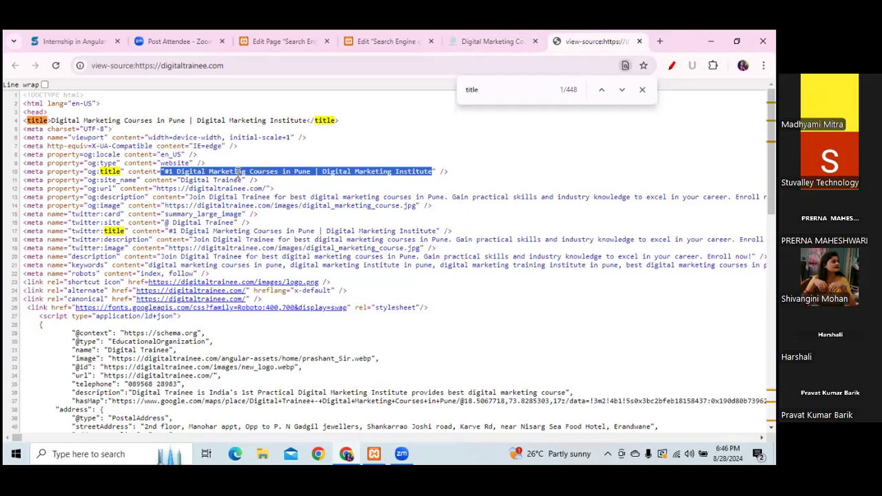
left_click_drag(52, 122, 338, 122)
left_click_drag(164, 171, 455, 177)
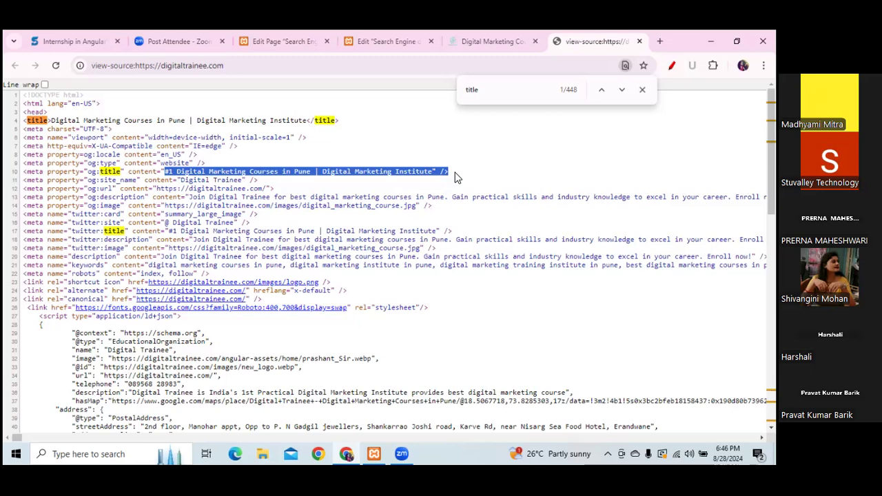
left_click(228, 235)
left_click_drag(169, 232, 453, 233)
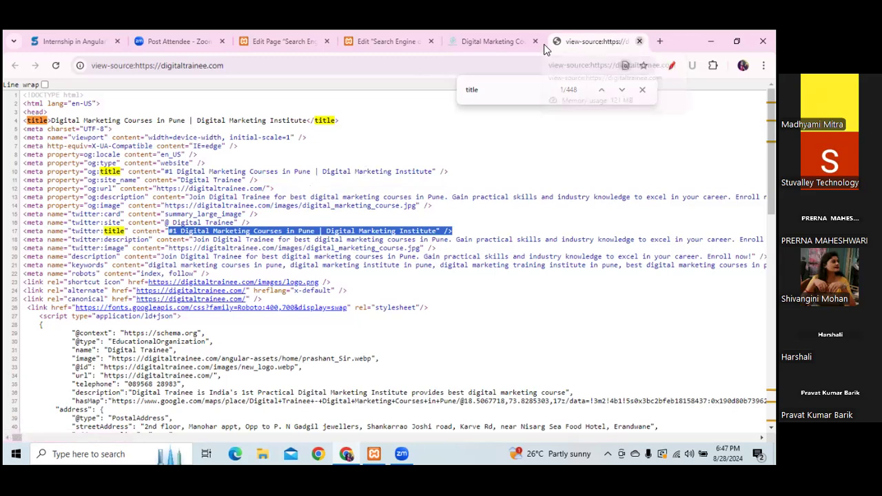
key("ctrl+w")
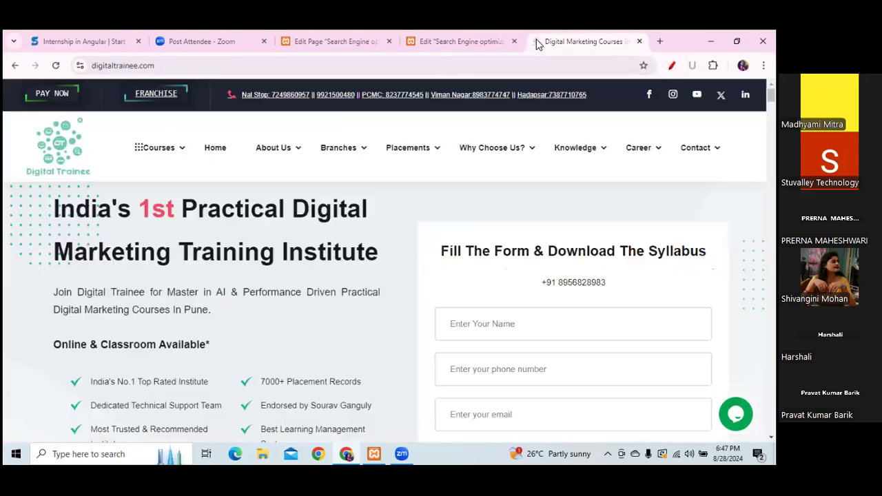
left_click(639, 42)
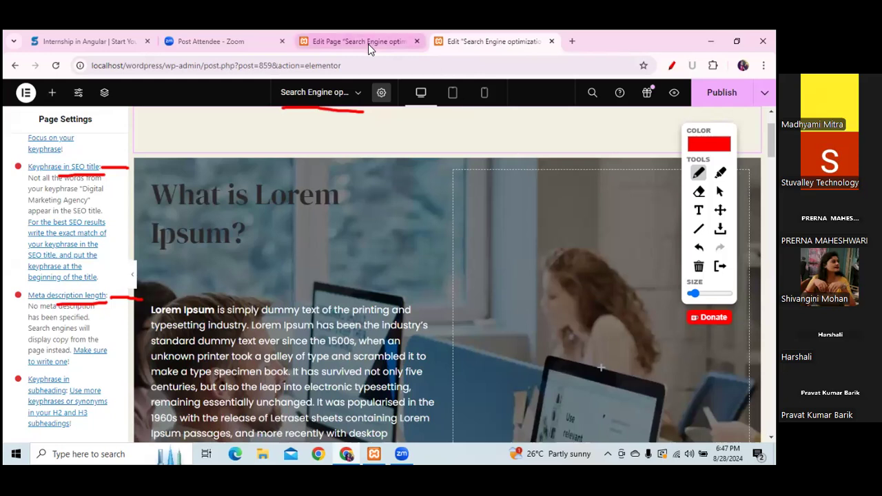
Reload the Elementor editor without keeping unsaved changes and expand the SEO analysis in the page's Yoast SEO settings
left_click(57, 67)
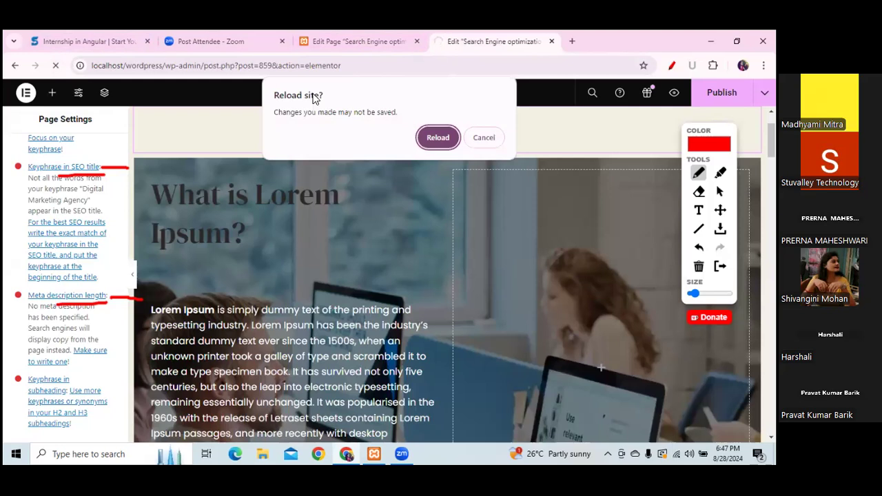
left_click(430, 145)
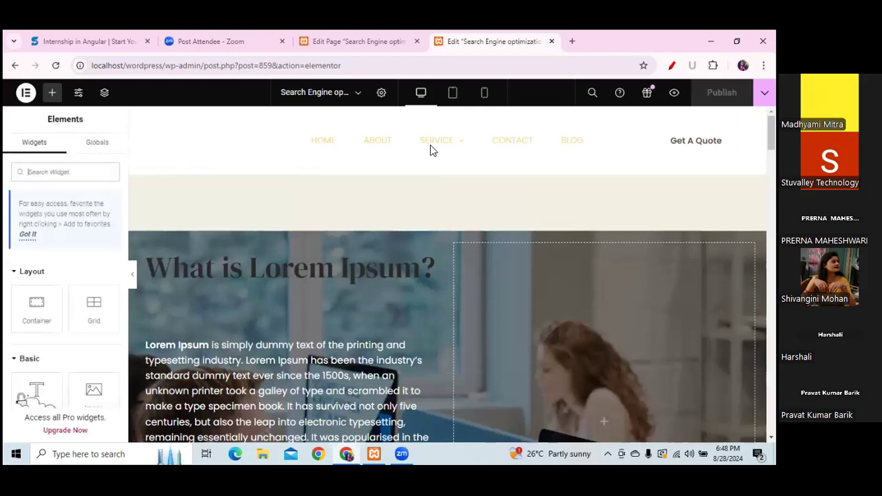
left_click(382, 93)
left_click(55, 151)
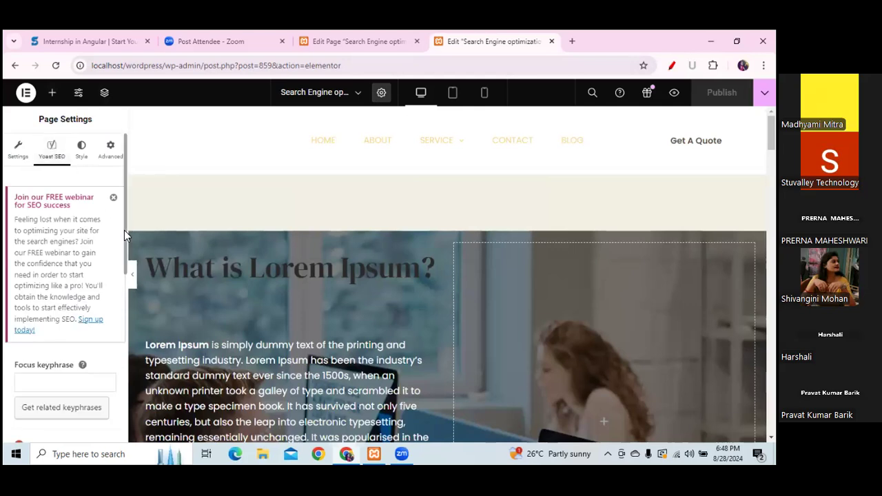
scroll(124, 230, "down", 3)
scroll(120, 290, "down", 1)
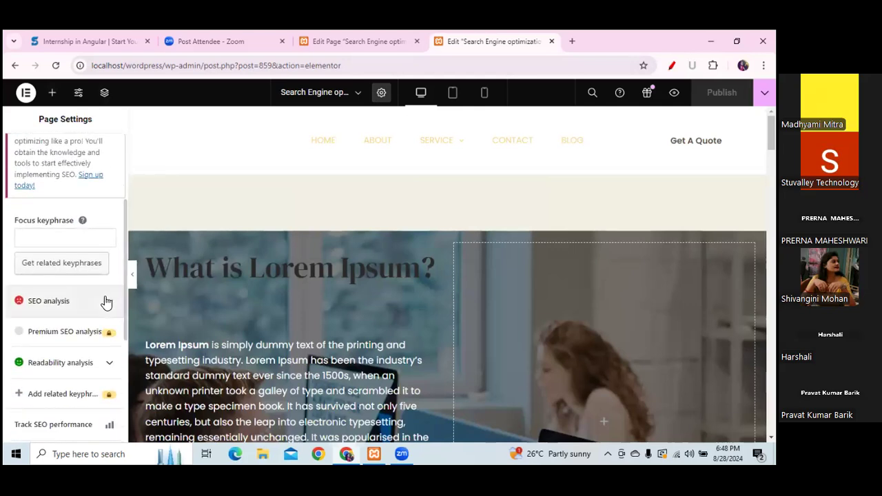
left_click(110, 304)
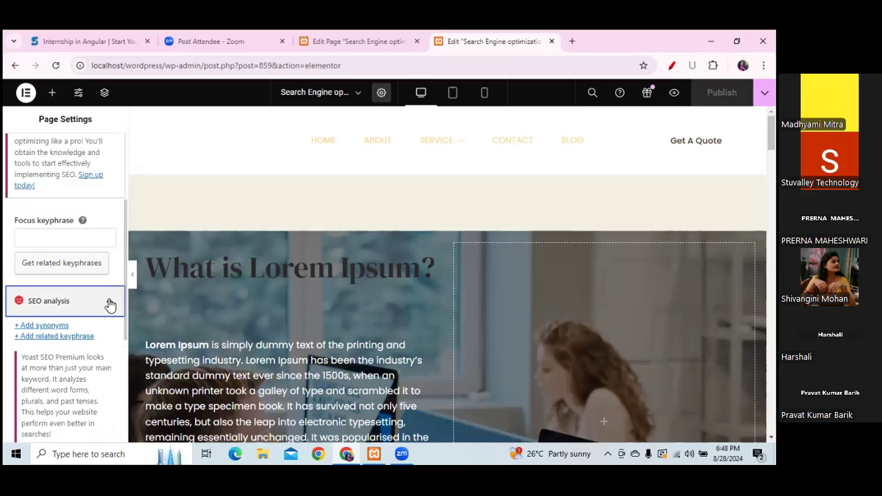
Set the page's focus keyphrase to "Digital Marketing Agency"
left_click(72, 236)
type("Digi")
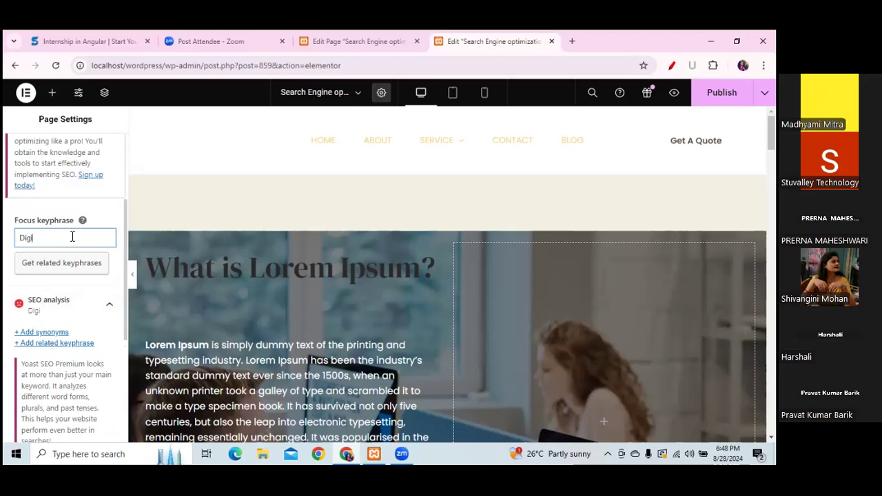
type("tal Marketing ")
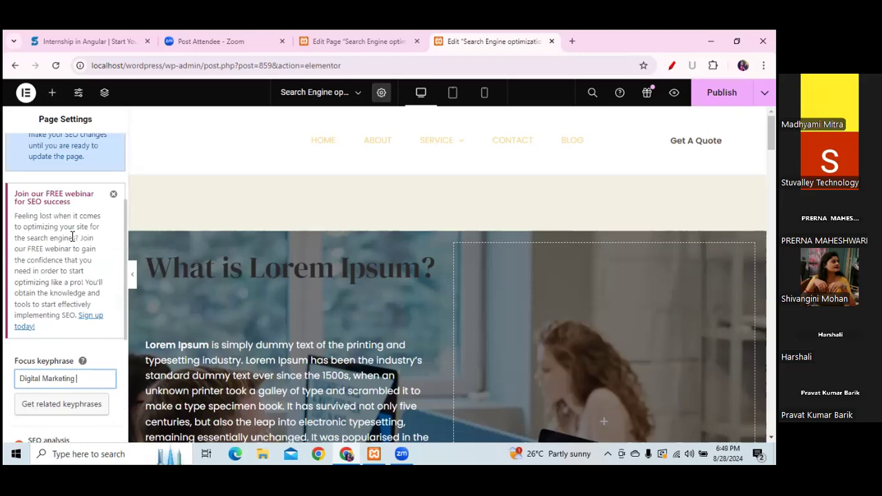
type("Agency")
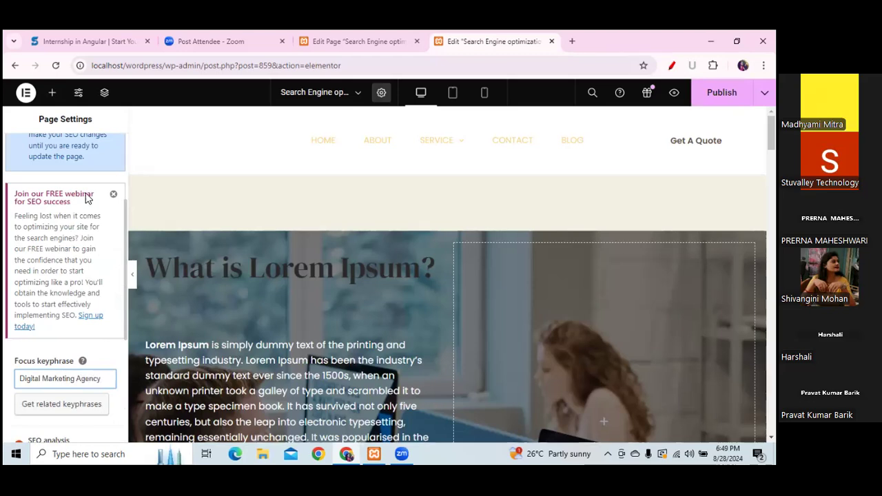
Review the improvements and good results in the SEO analysis for the focus keyphrase
scroll(207, 200, "down", 2)
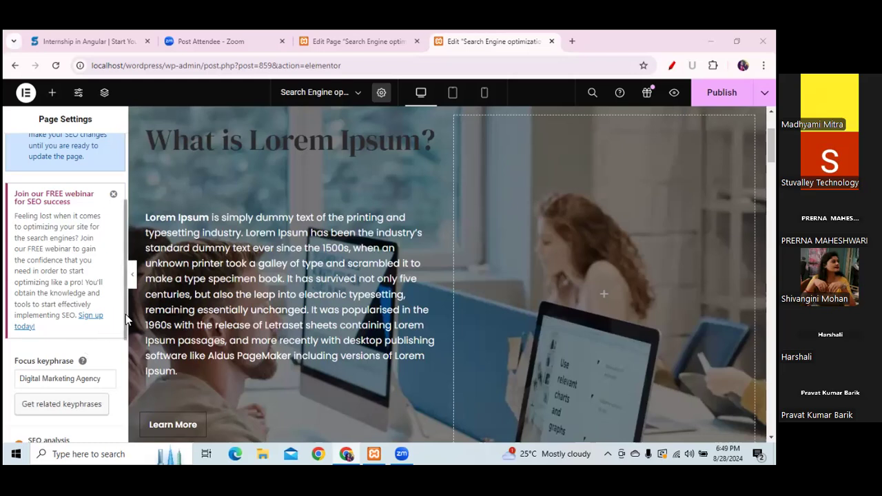
scroll(126, 324, "down", 3)
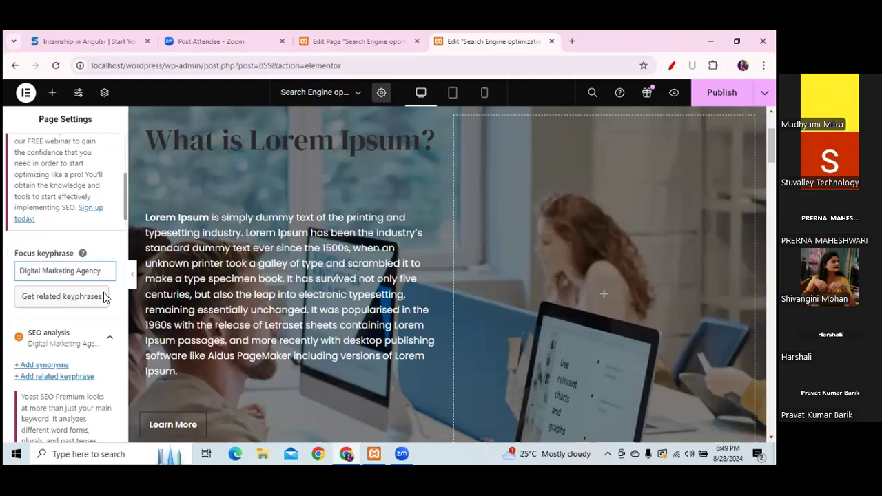
left_click(111, 337)
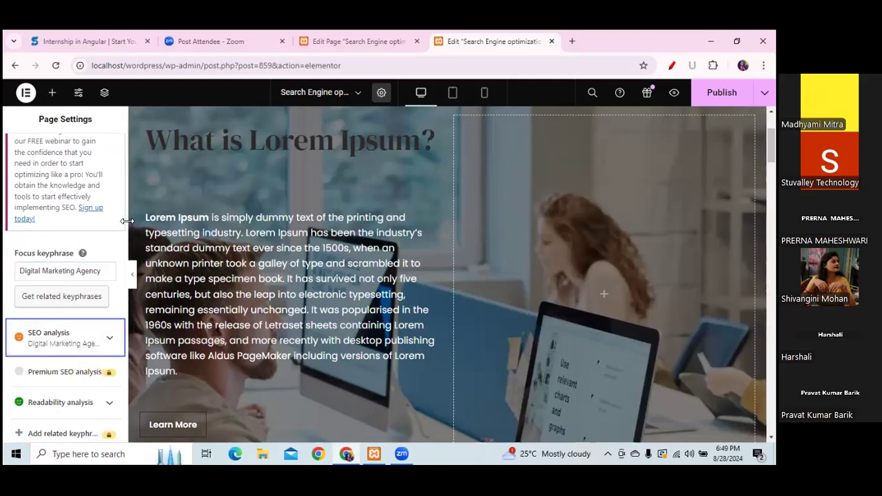
left_click(112, 338)
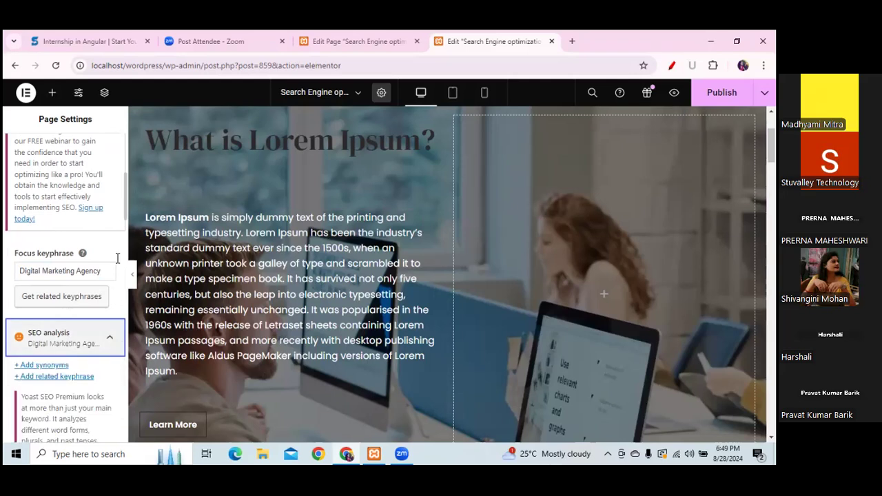
left_click_drag(126, 204, 124, 341)
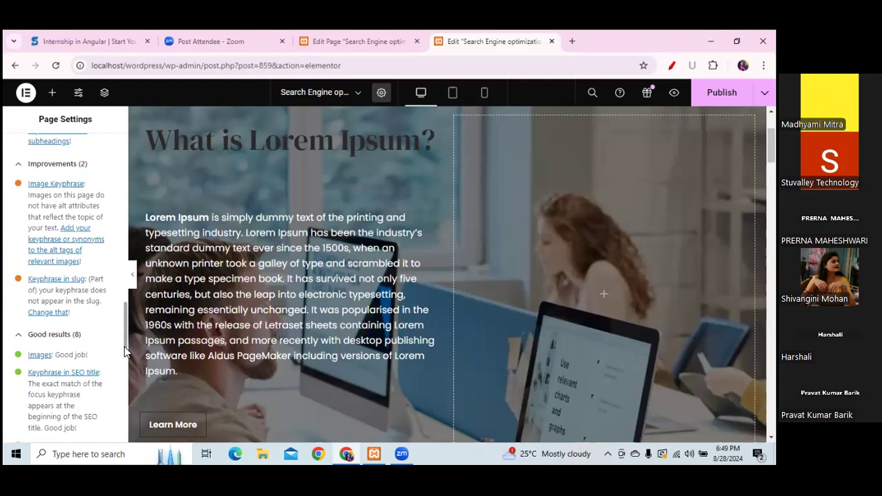
left_click_drag(127, 344, 126, 359)
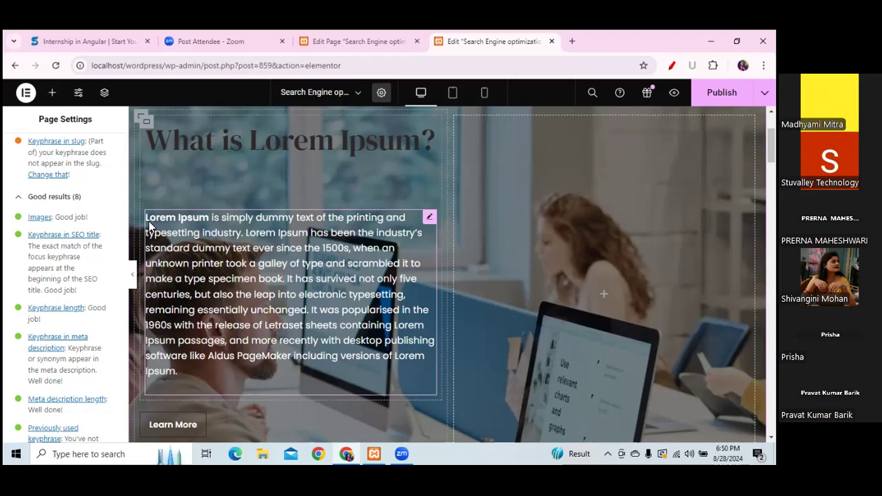
Load the Digital Trainee website in a new browser tab
left_click(570, 43)
left_click(60, 42)
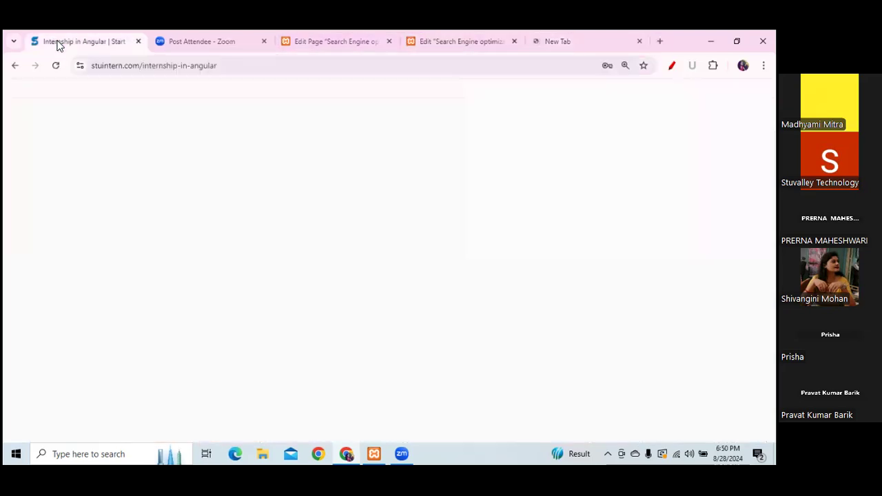
left_click(570, 41)
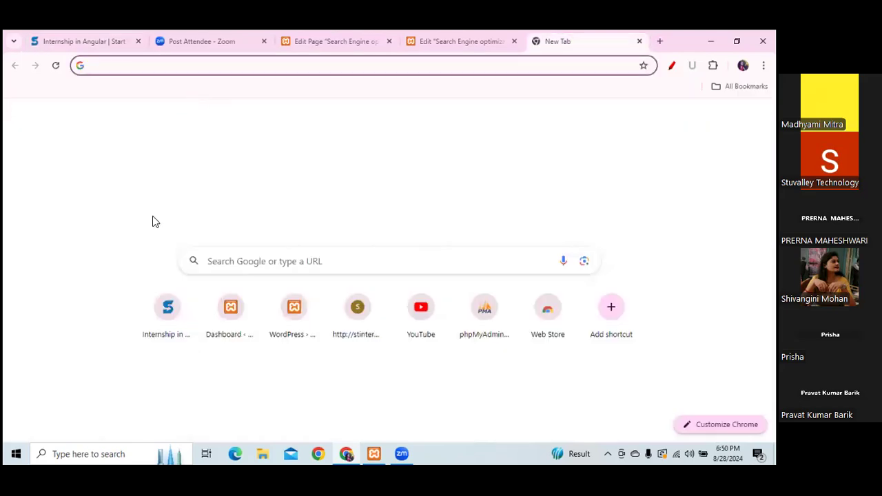
left_click(162, 66)
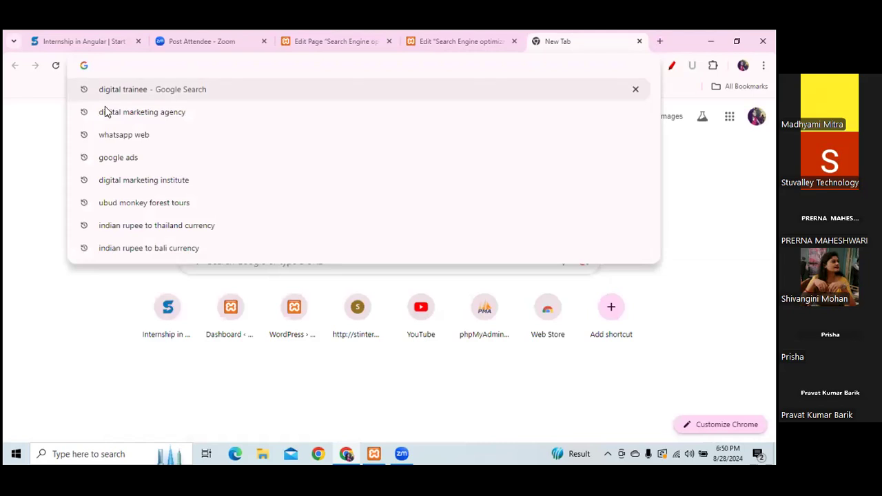
left_click(128, 100)
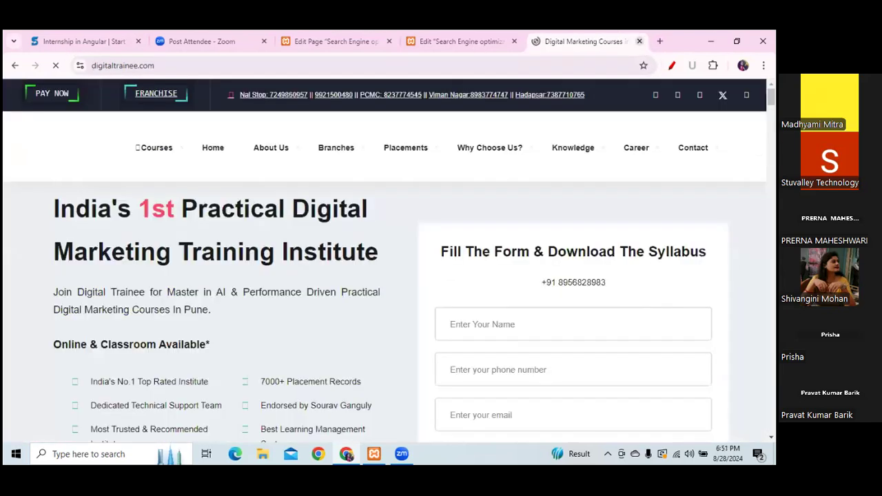
Load the IIDE website at iide.co in another new browser tab
key("ctrl+t")
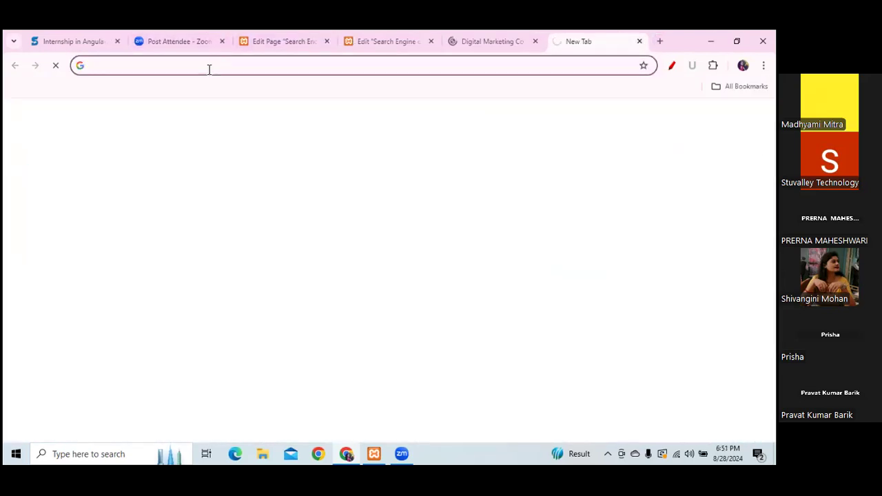
left_click(208, 68)
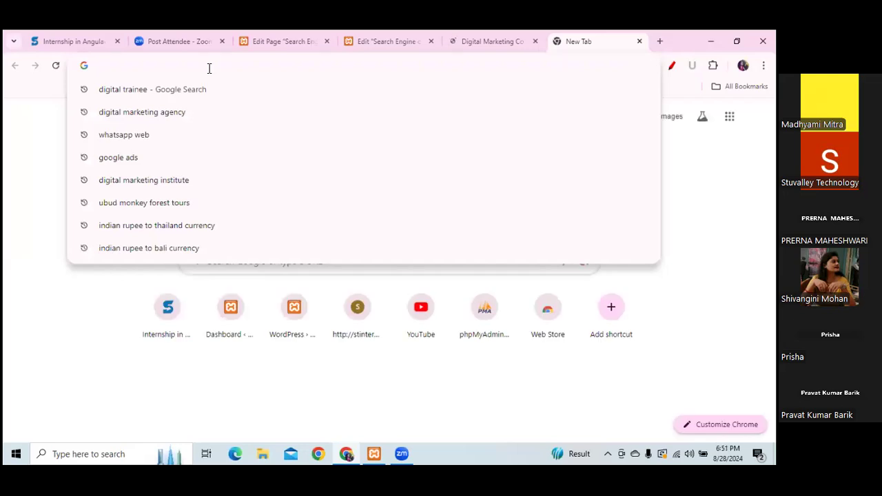
type("iide.co")
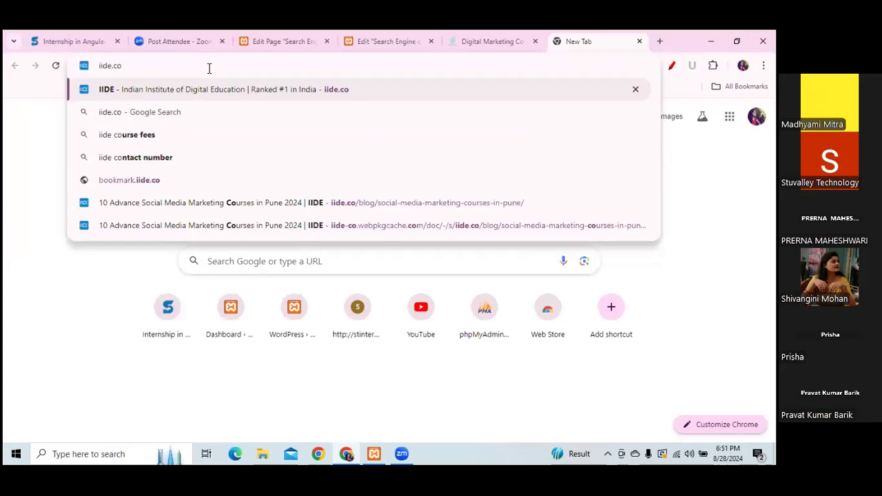
left_click(143, 84)
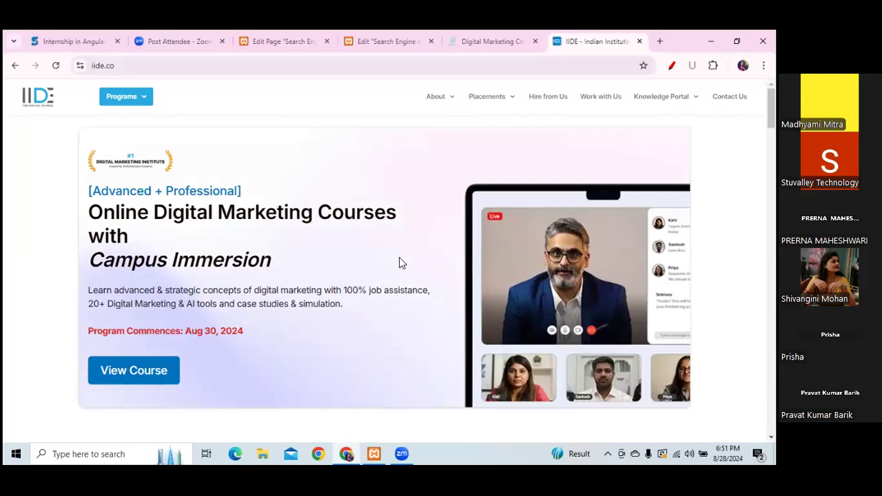
Open the IIDE home page's source and search it for "title" to reach the title and meta tags
key("ctrl+u")
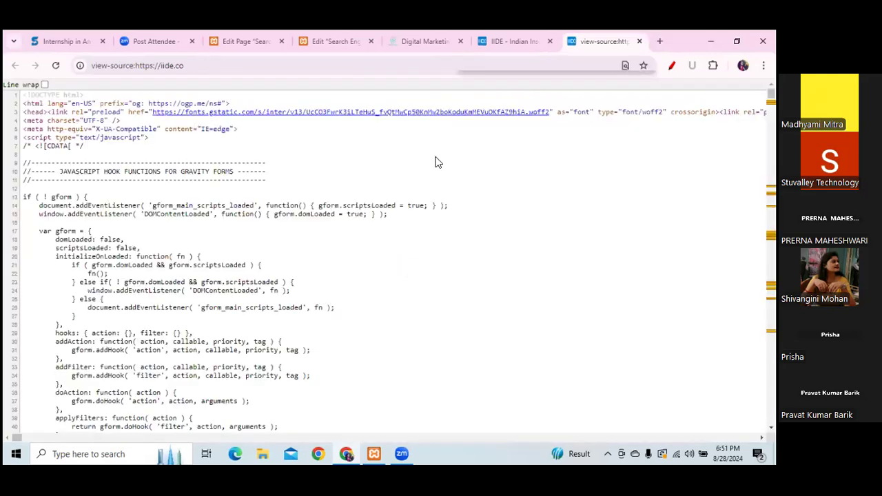
key("ctrl+f")
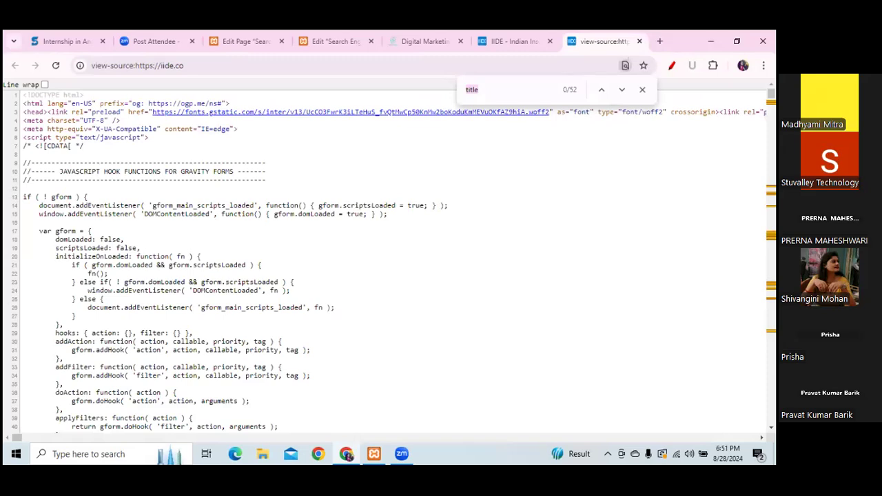
scroll(386, 262, "down", 8)
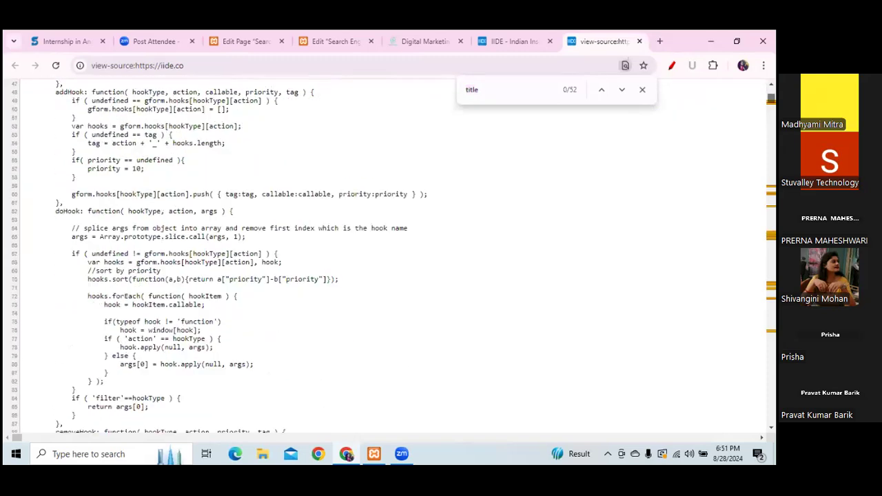
scroll(97, 287, "down", 3)
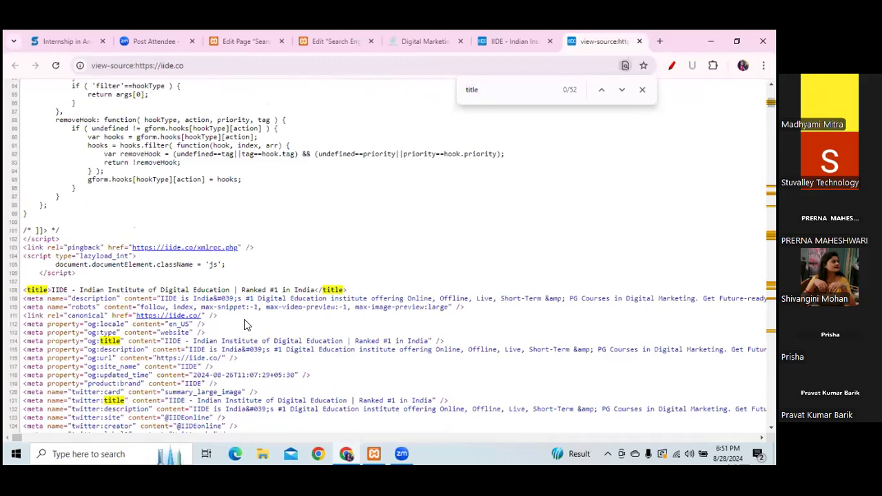
Highlight the title tag and og:title contents in the IIDE source, and close the source, IIDE and Digital Trainee tabs
left_click_drag(79, 290, 319, 290)
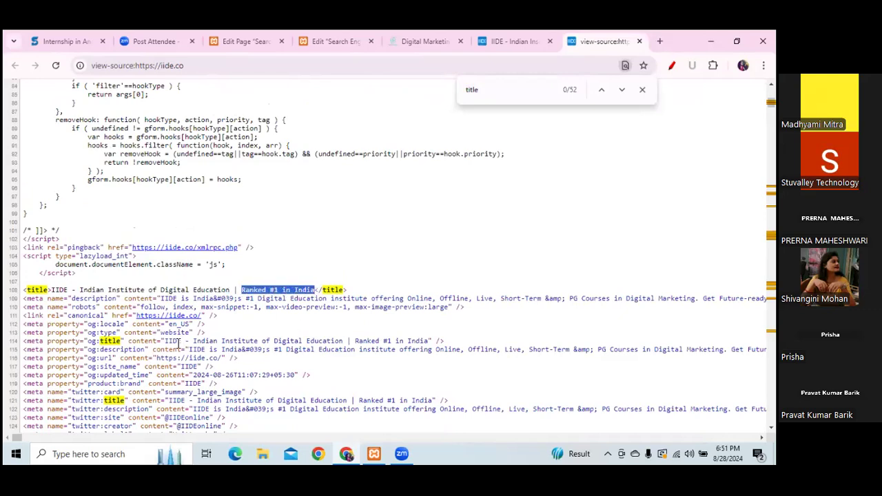
left_click_drag(163, 340, 433, 341)
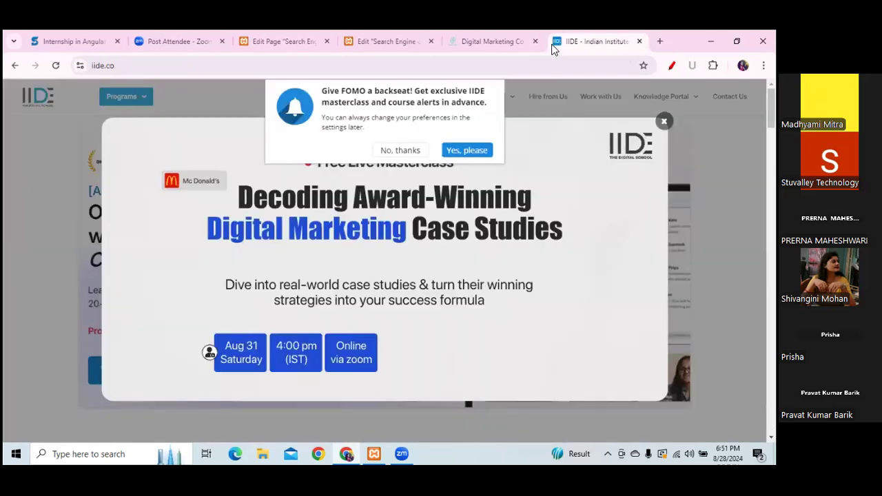
left_click(639, 42)
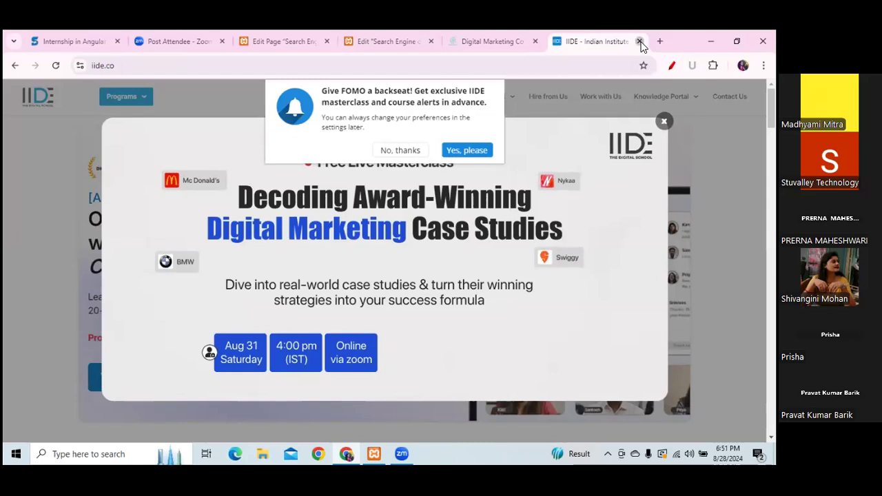
left_click(640, 42)
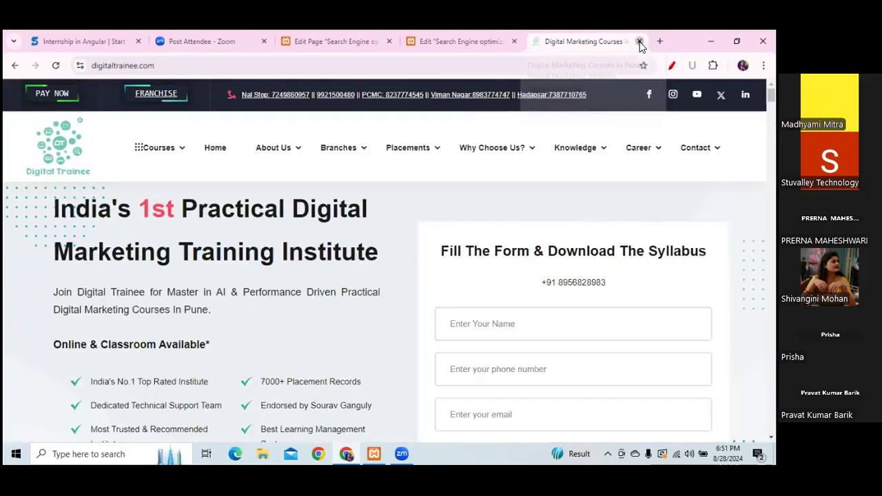
left_click(640, 42)
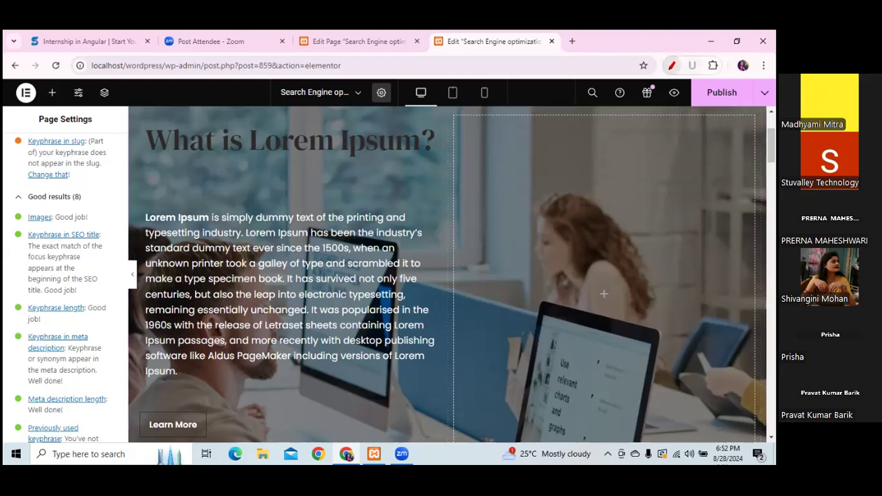
Draw red boxes around "Keyphrase in SEO title" and "Meta description length" in the good results with the annotation pen
left_click(672, 65)
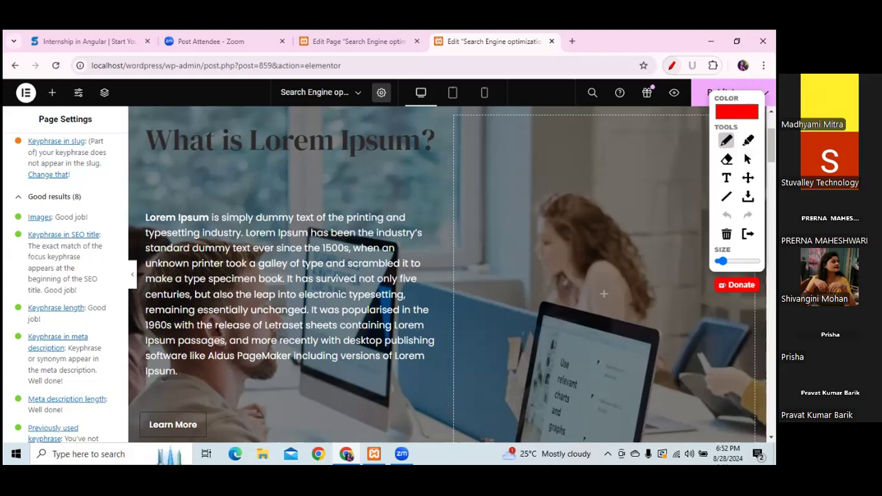
left_click_drag(16, 242, 102, 242)
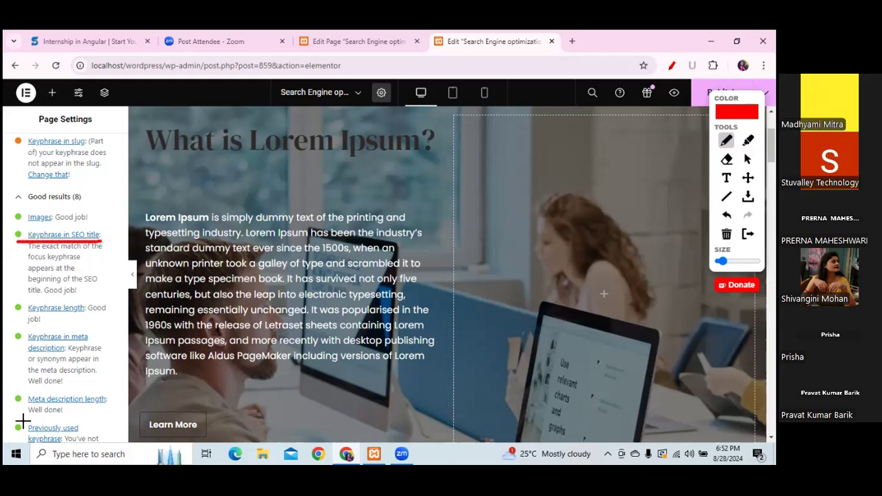
mouse_move(15, 412)
left_mouse_down()
mouse_move(113, 410)
mouse_move(55, 386)
mouse_move(13, 387)
mouse_move(7, 400)
mouse_move(15, 413)
left_mouse_up()
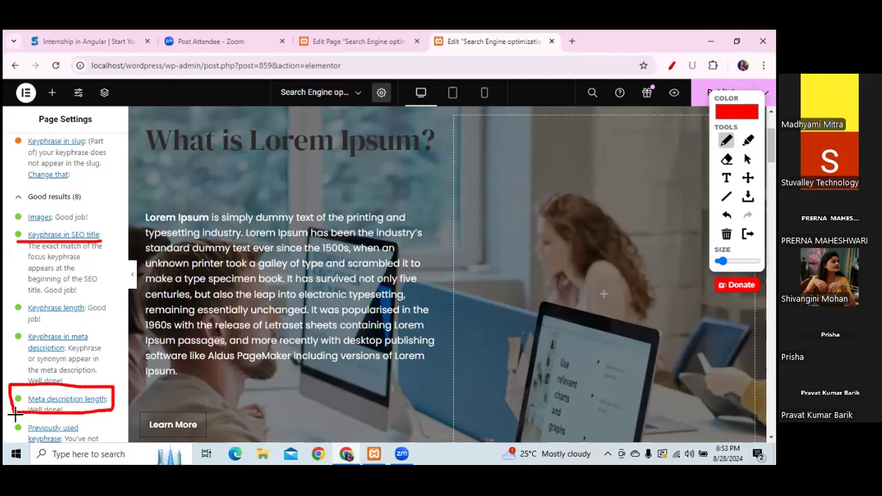
mouse_move(22, 244)
left_mouse_down()
mouse_move(13, 243)
mouse_move(12, 227)
mouse_move(81, 226)
mouse_move(108, 230)
mouse_move(99, 246)
left_mouse_up()
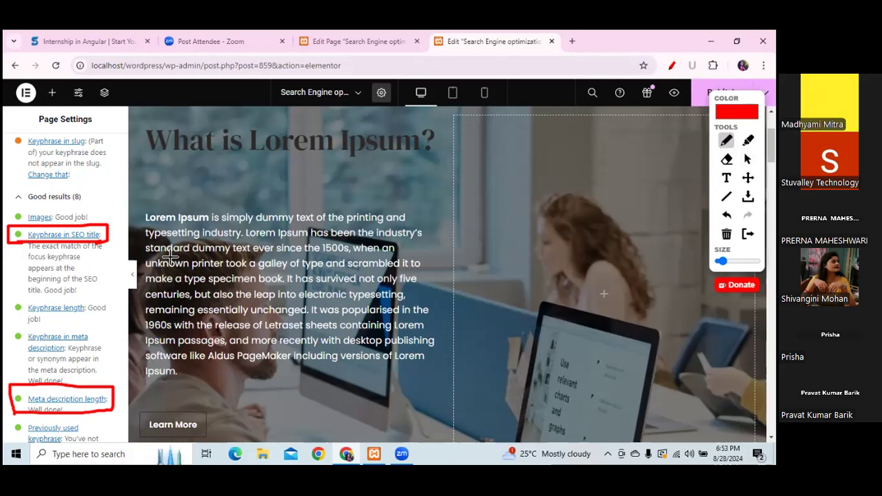
Clear all pen annotations and examine the Problems list in the SEO analysis
left_click(748, 160)
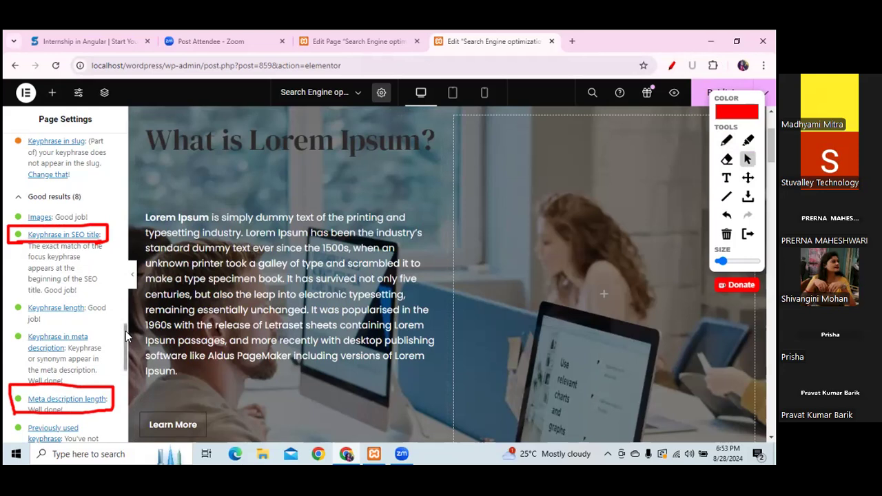
left_click_drag(126, 341, 122, 261)
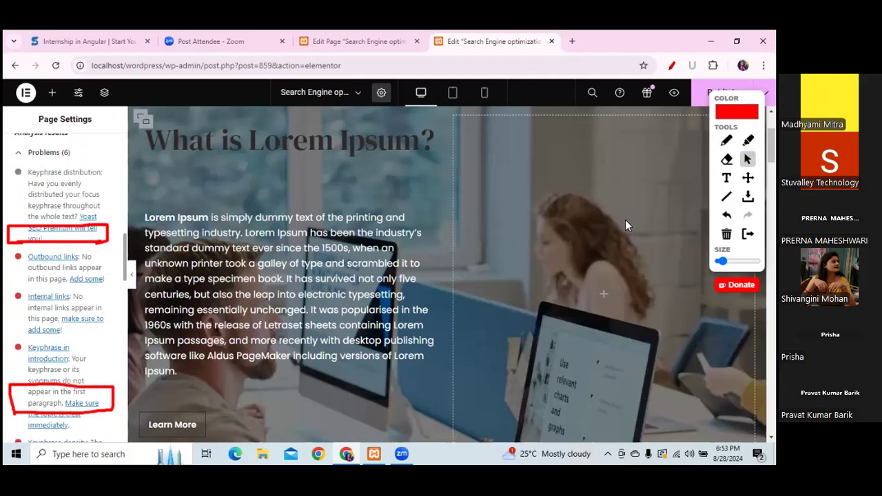
left_click(727, 234)
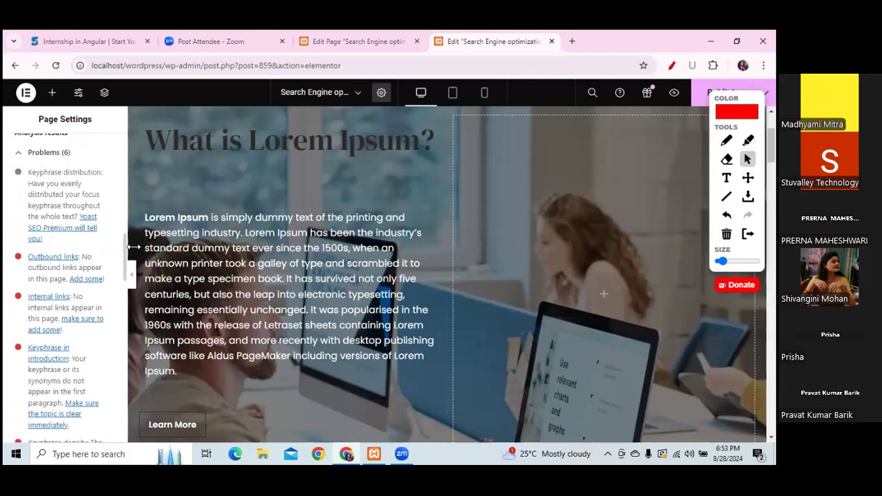
mouse_move(124, 247)
left_mouse_down()
mouse_move(121, 305)
mouse_move(118, 238)
mouse_move(115, 253)
left_mouse_up()
scroll(121, 305, "down", 2)
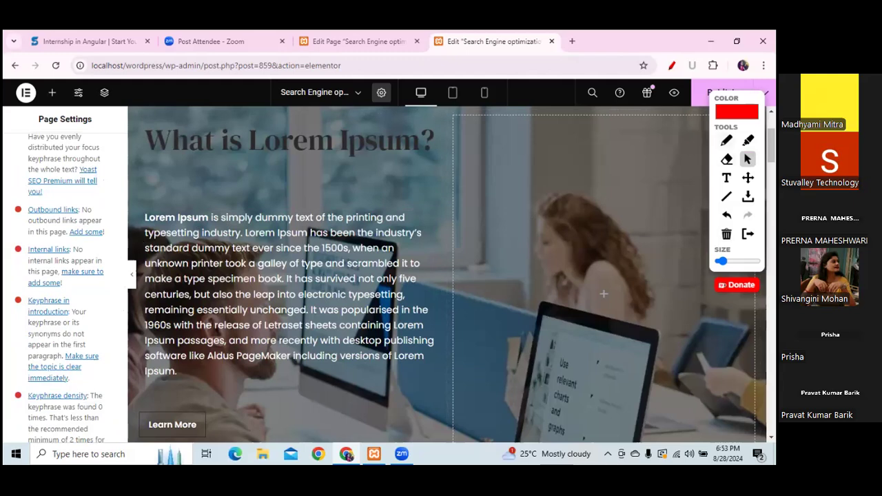
Tick and underline "Outbound links" and "Internal links" in red in the Problems list, and switch back to the pointer tool
left_click(727, 141)
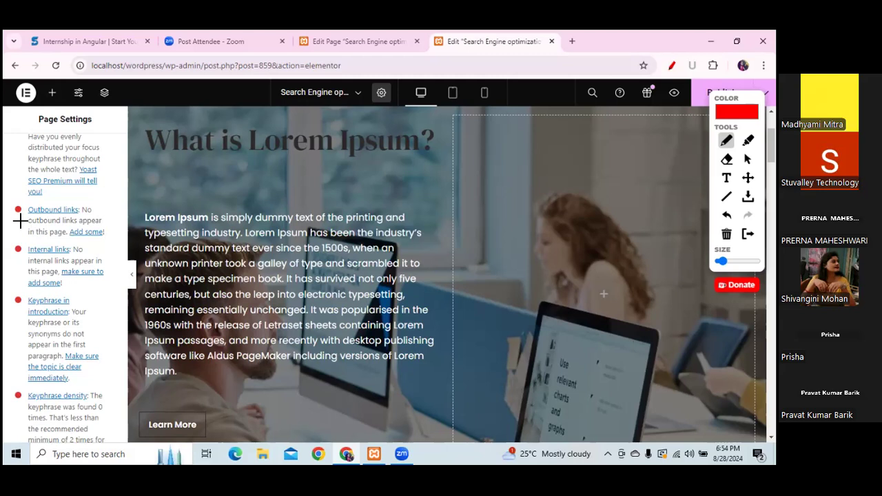
mouse_move(9, 255)
left_mouse_down()
mouse_move(15, 263)
mouse_move(28, 247)
left_mouse_up()
mouse_move(14, 215)
left_mouse_down()
mouse_move(38, 195)
mouse_move(79, 216)
left_mouse_up()
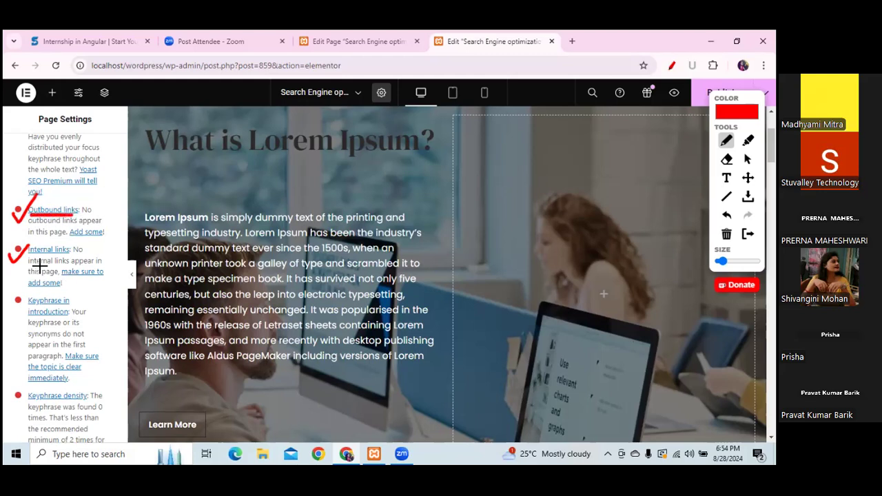
left_click_drag(28, 254, 73, 254)
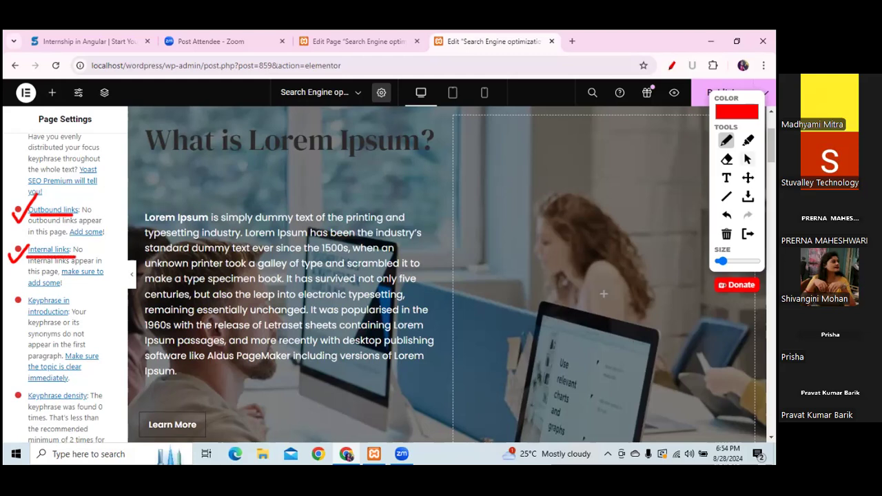
left_click(747, 159)
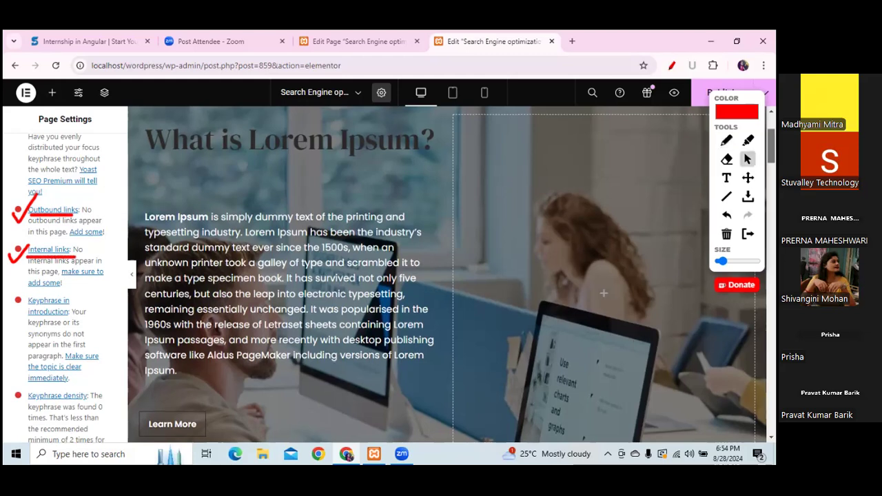
Return from the WordPress page editor to the Pages list and open the Digital Services site in a new tab
scroll(603, 293, "down", 6)
scroll(451, 274, "down", 4)
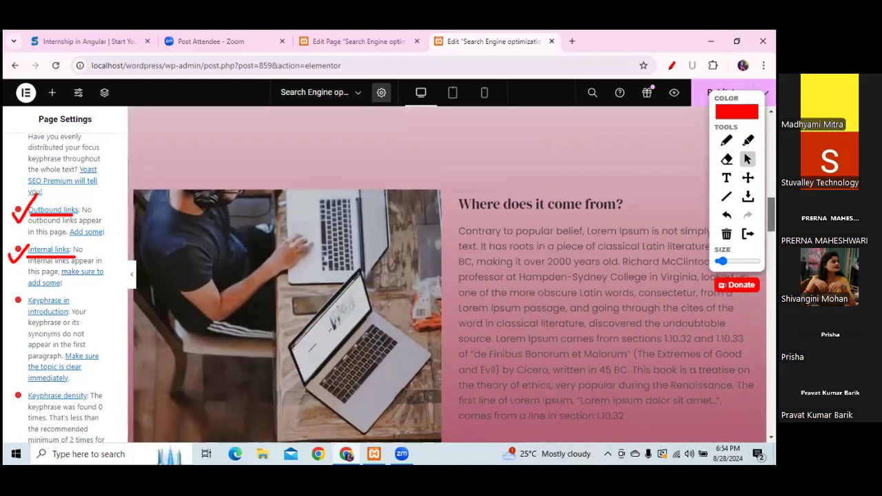
left_click(359, 42)
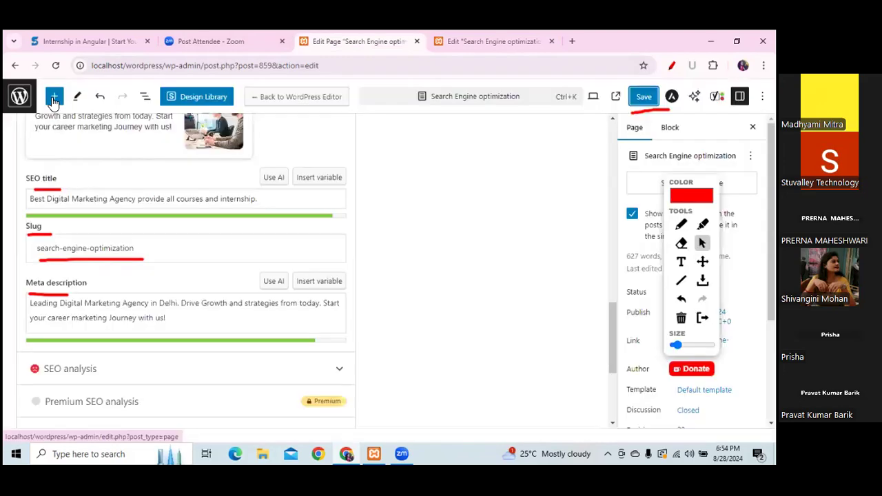
left_click(19, 99)
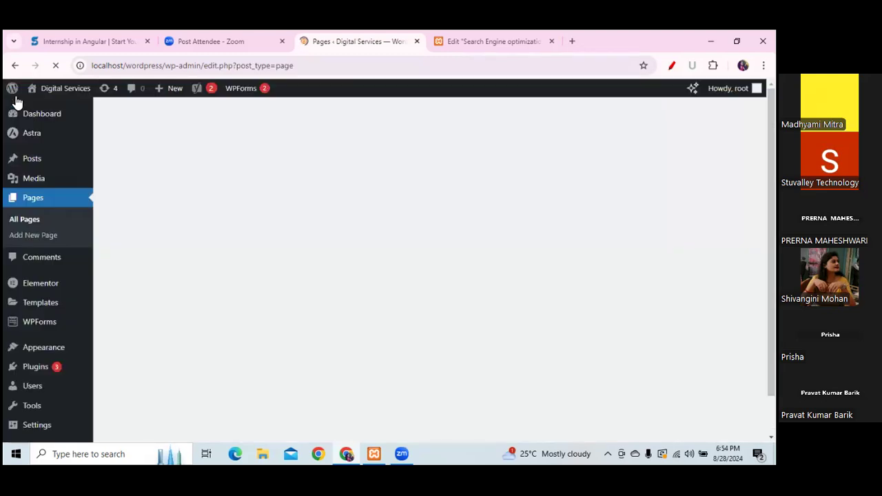
mouse_move(59, 95)
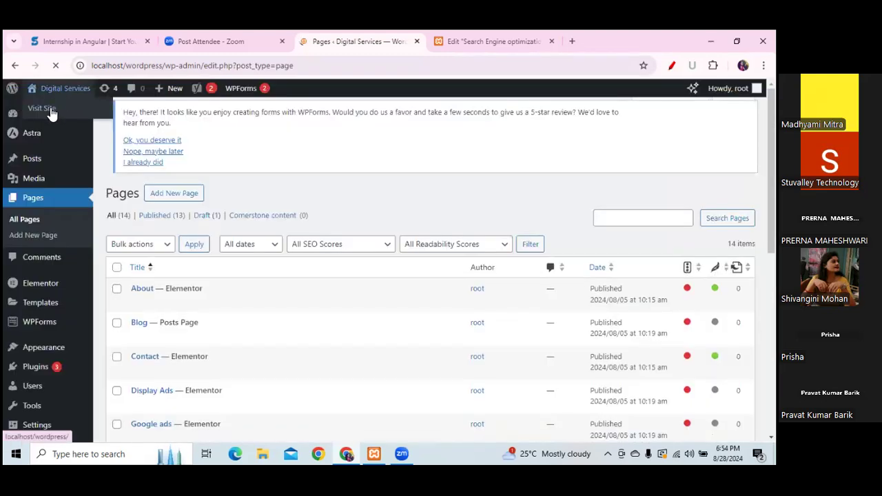
right_click(49, 112)
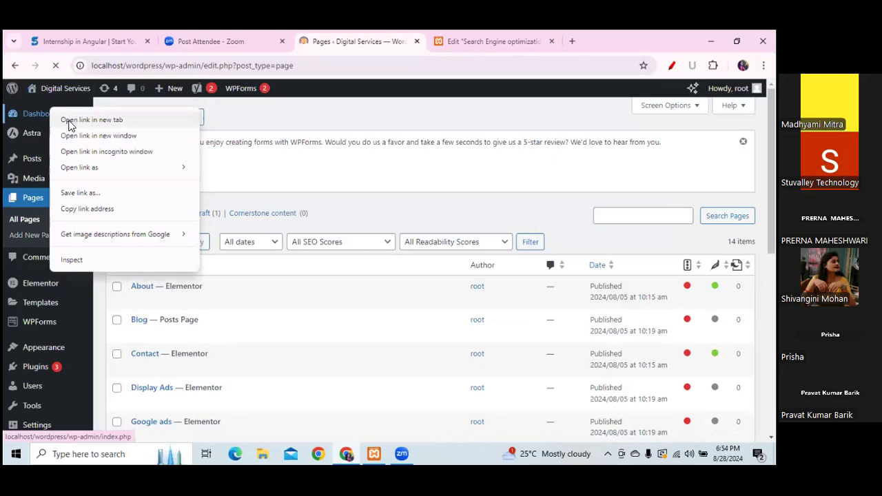
left_click(69, 122)
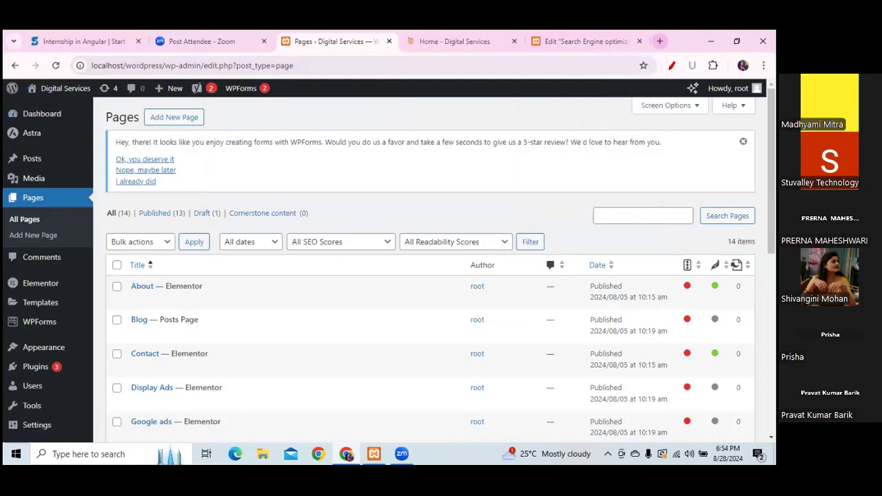
Search Google for "lorem ipsum" in a new browser tab and open the lipsum.com result
left_click(660, 41)
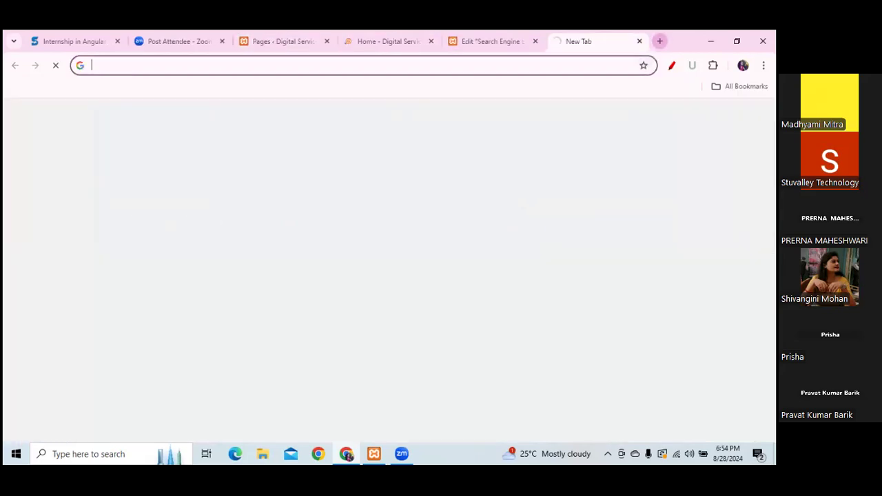
left_click(321, 65)
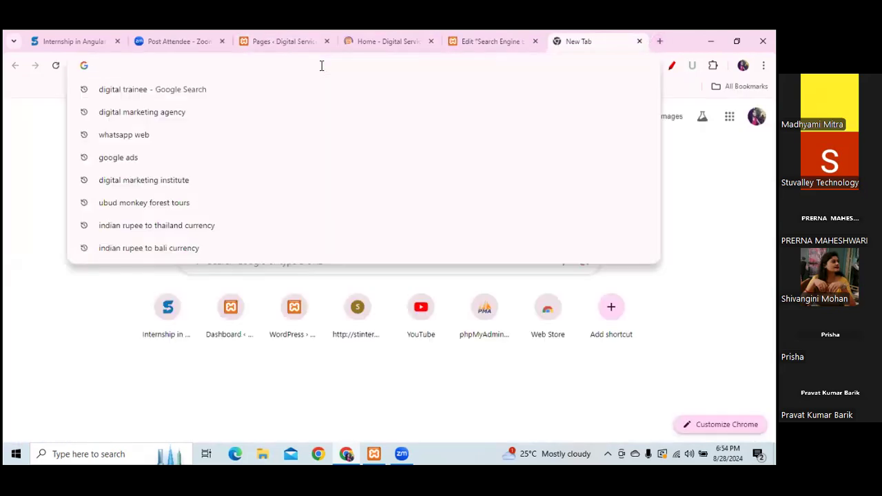
type("lorem ip")
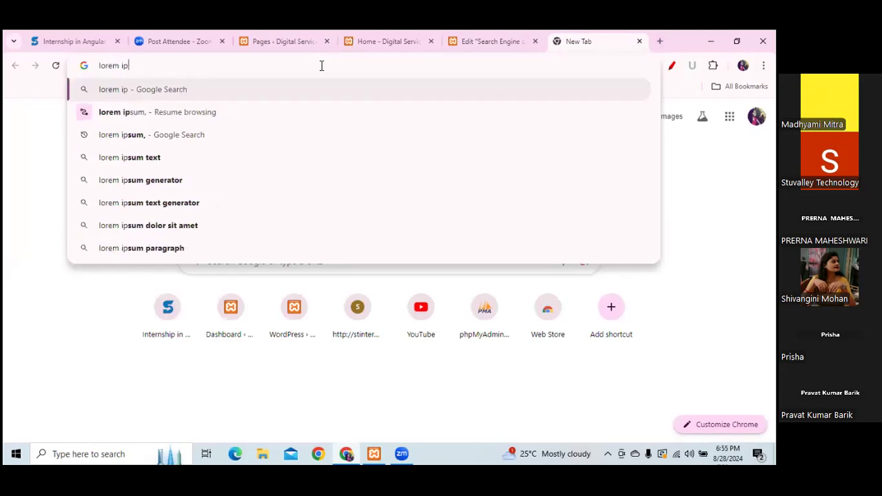
type("sum")
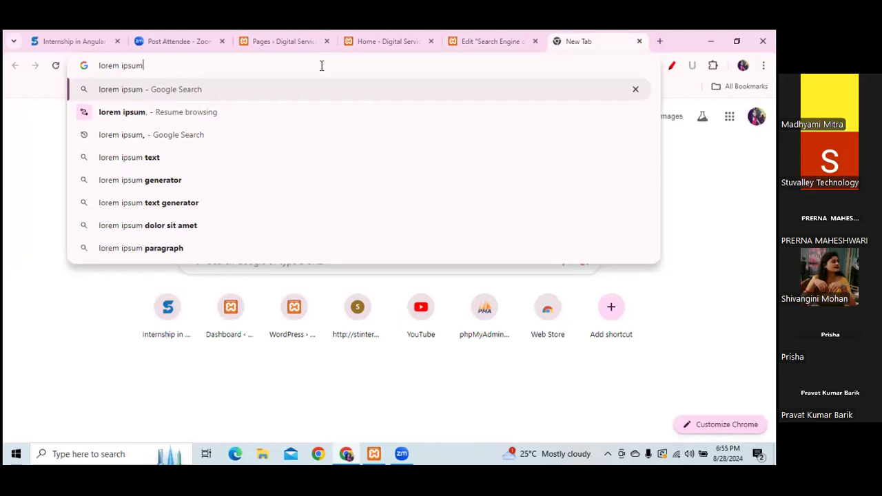
key("Return")
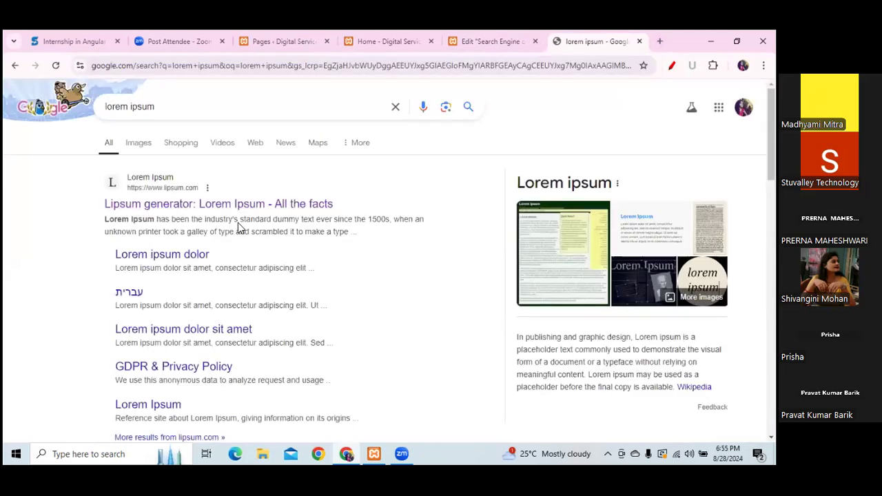
left_click(242, 204)
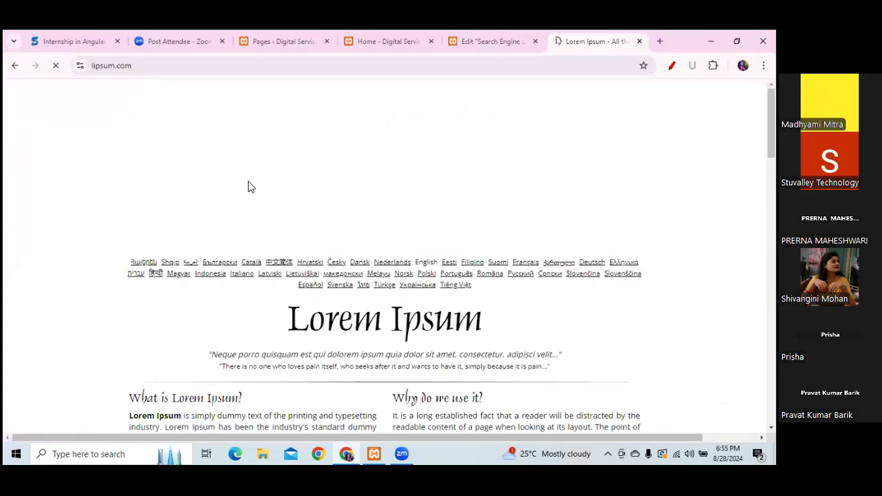
Open the On Page SEO page from the Digital Services site's Search Engine Optimization submenu, and return to the Elementor page editor
left_click(388, 40)
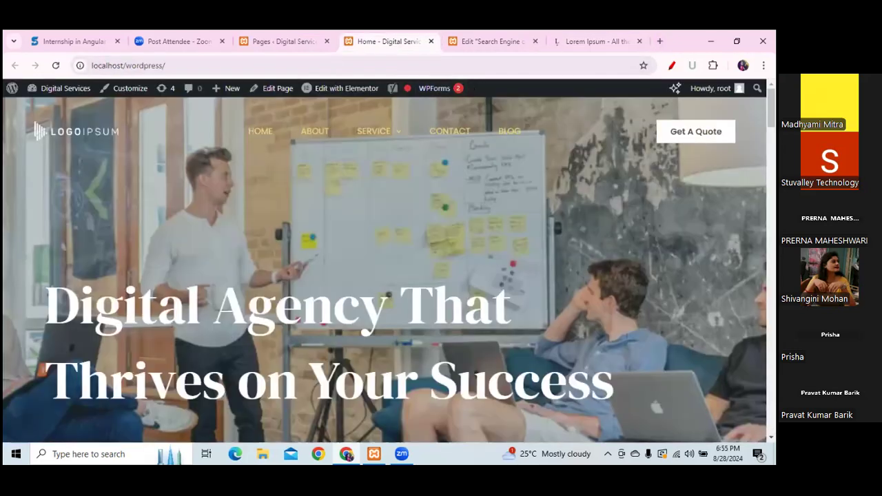
mouse_move(365, 133)
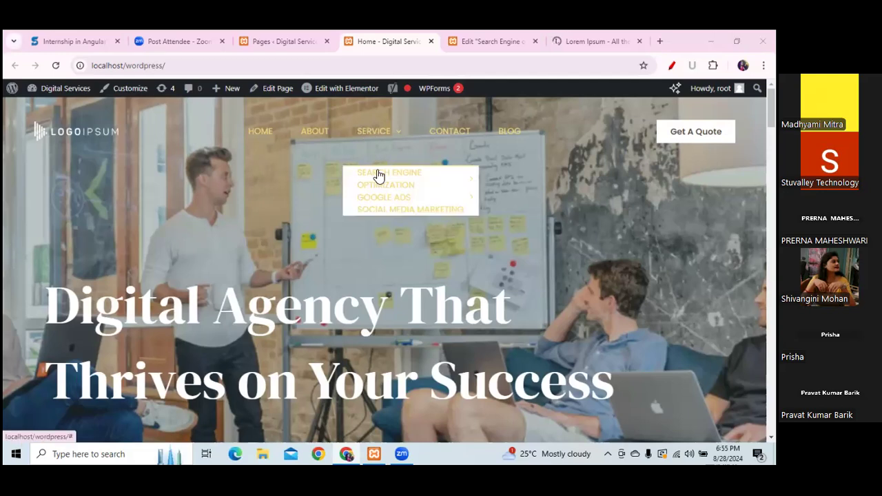
mouse_move(379, 177)
left_click(510, 179)
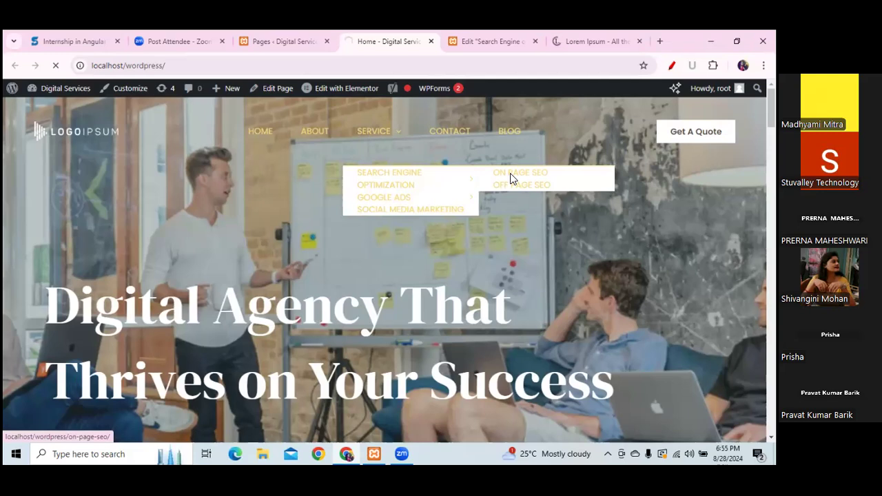
left_click(511, 179)
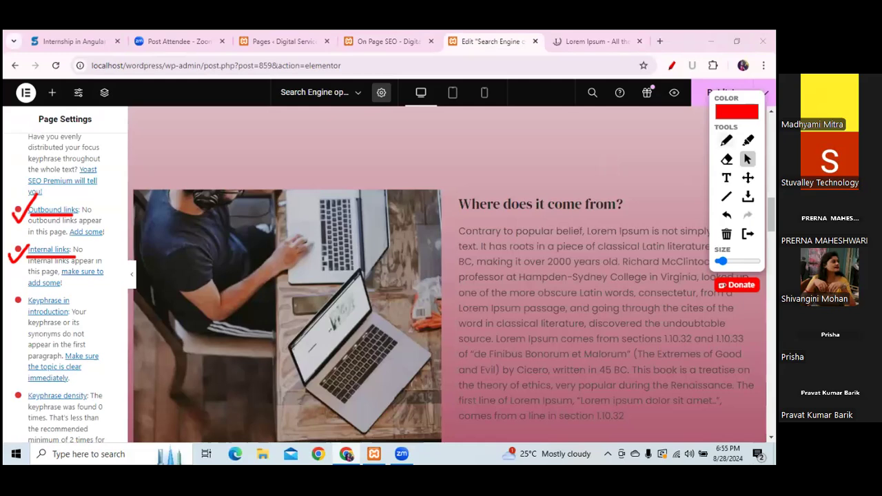
Clear the old pen annotations and mark only "Internal links" in the Problems list with a red tick and underline
left_click(727, 141)
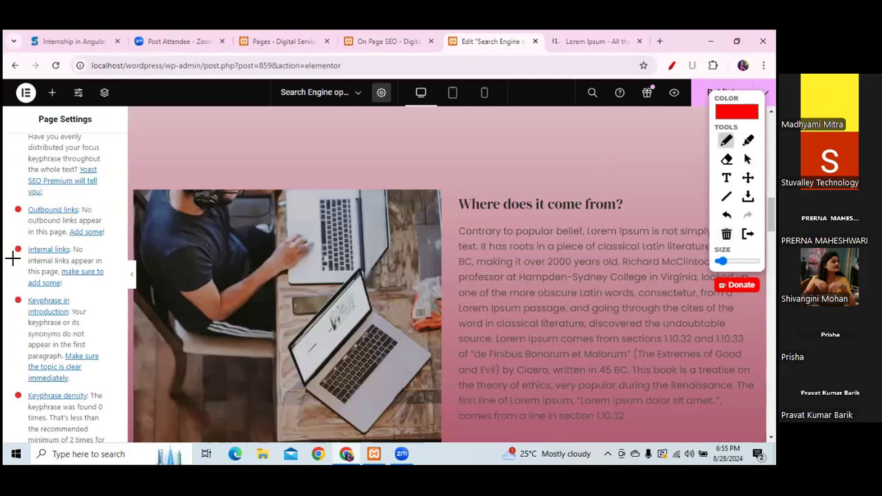
mouse_move(13, 267)
left_mouse_down()
mouse_move(27, 240)
mouse_move(76, 253)
left_mouse_up()
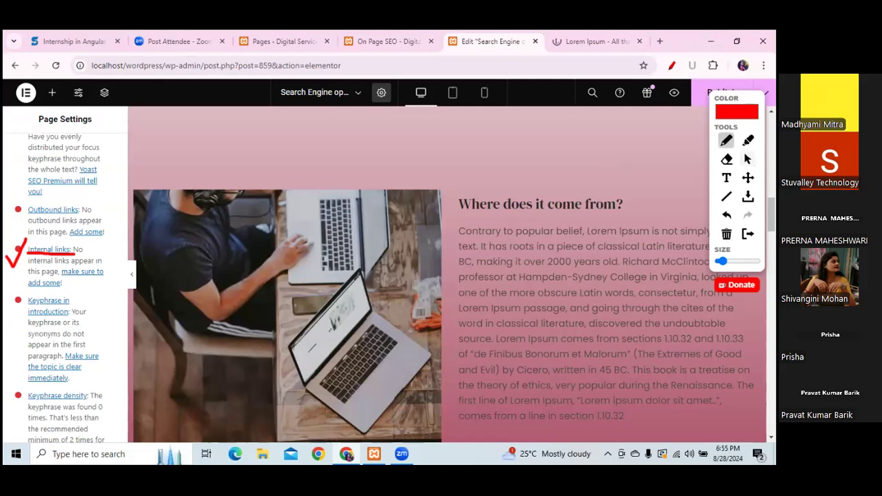
left_click(748, 160)
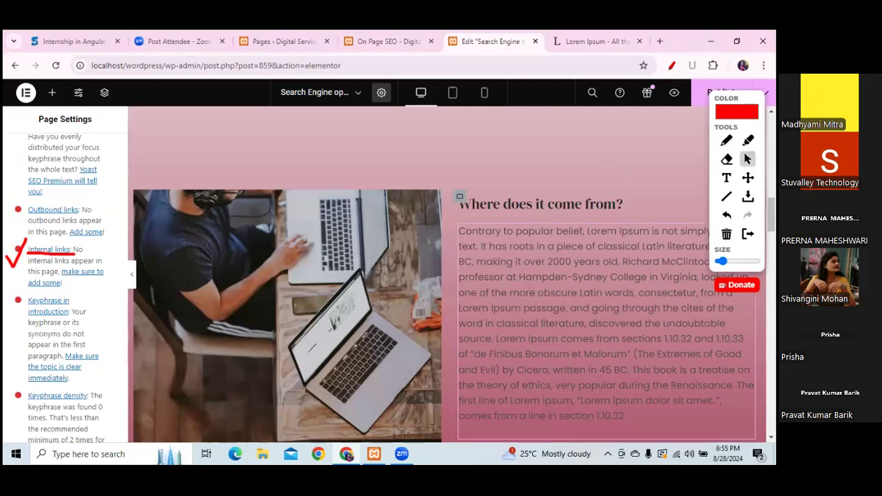
Draw red ticks beside the "Where does it come from?" heading and the paragraph below it
left_click(726, 139)
left_click_drag(441, 201, 474, 169)
left_click(748, 159)
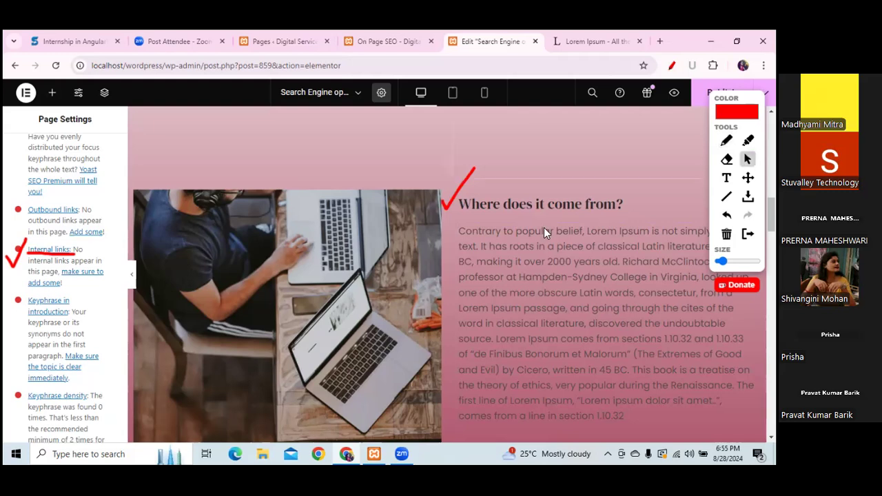
left_click(726, 140)
left_click_drag(452, 281, 486, 264)
left_click(748, 159)
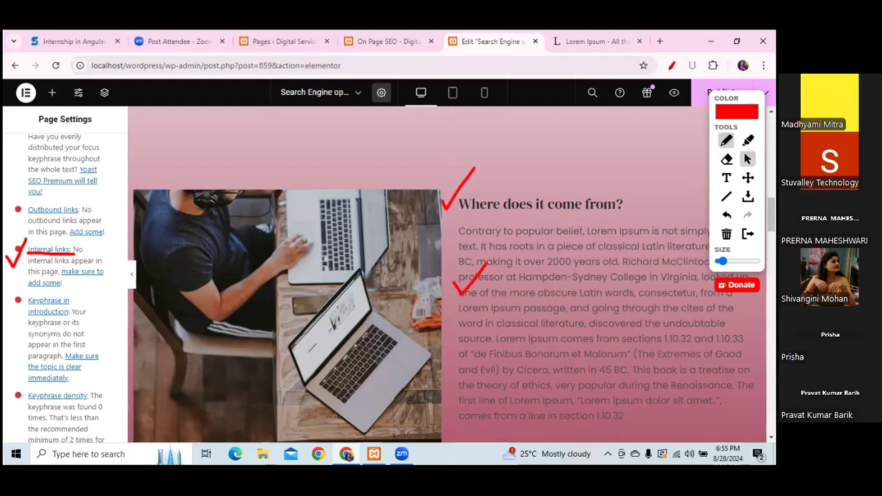
Open the paragraph under "Where does it come from?" for editing, clear the annotations and draw a red stroke beside its editable text
left_click(561, 268)
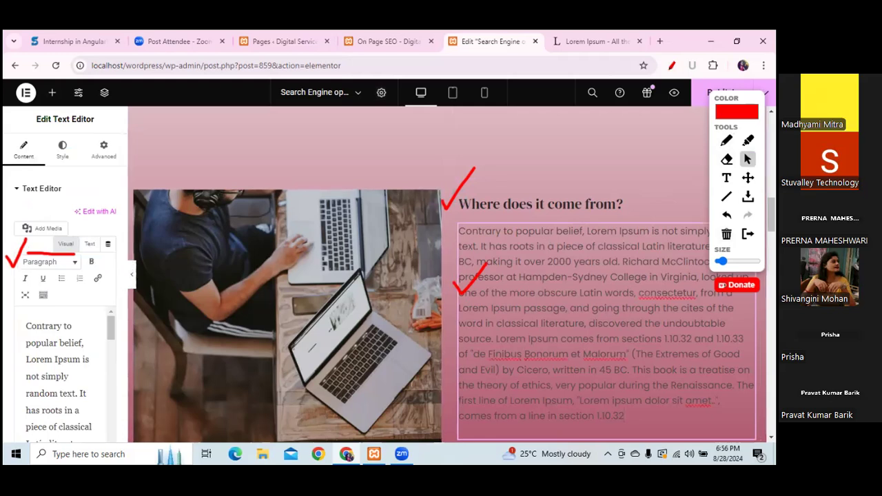
left_click_drag(727, 177, 730, 144)
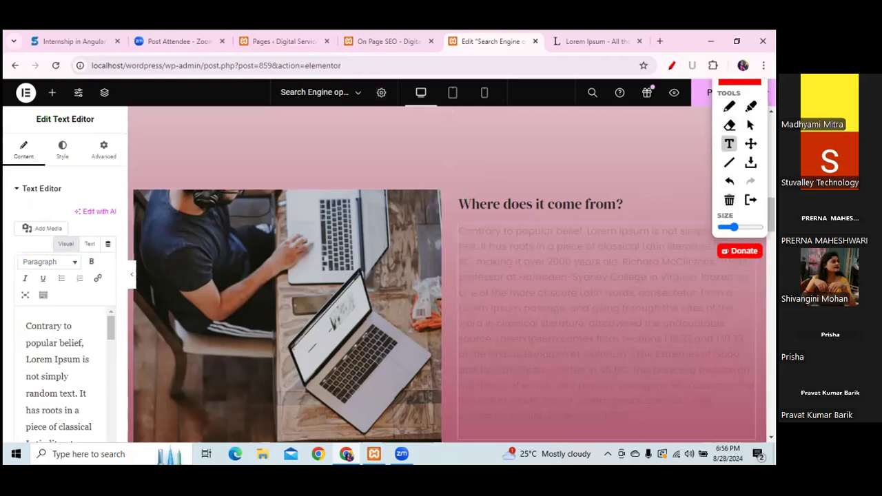
left_click(729, 106)
left_click_drag(19, 320, 41, 297)
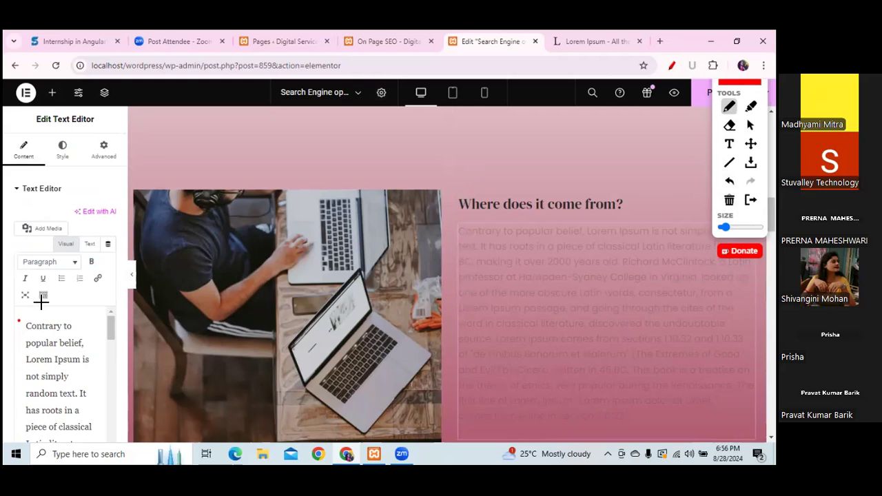
left_click(750, 125)
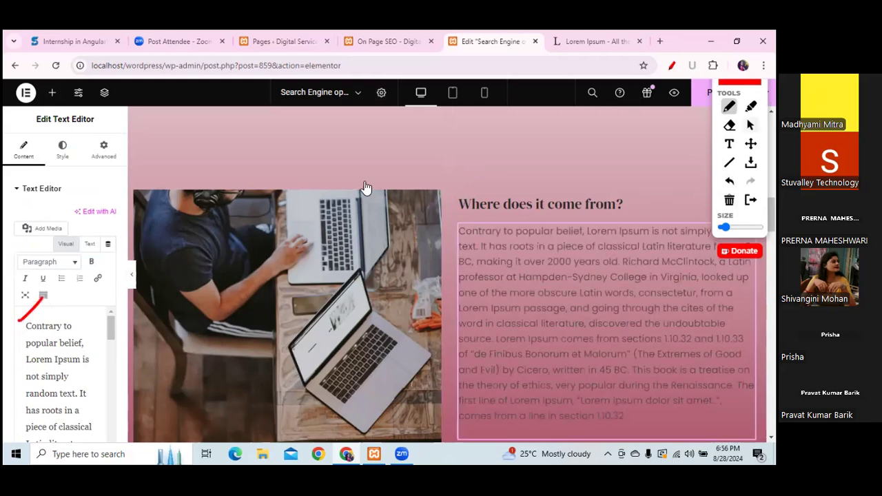
Insert "On Page SEO" before the first "Lorem Ipsum" in the paragraph's text
left_click_drag(124, 230, 121, 286)
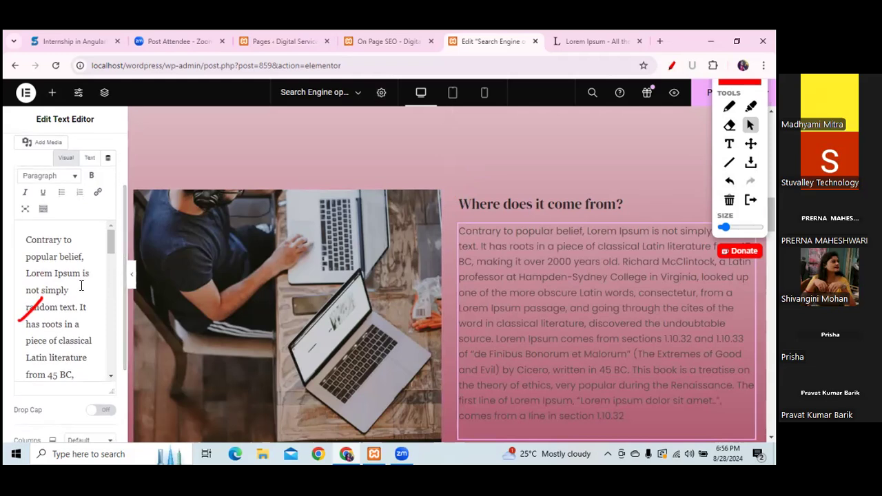
left_click(25, 273)
type("O")
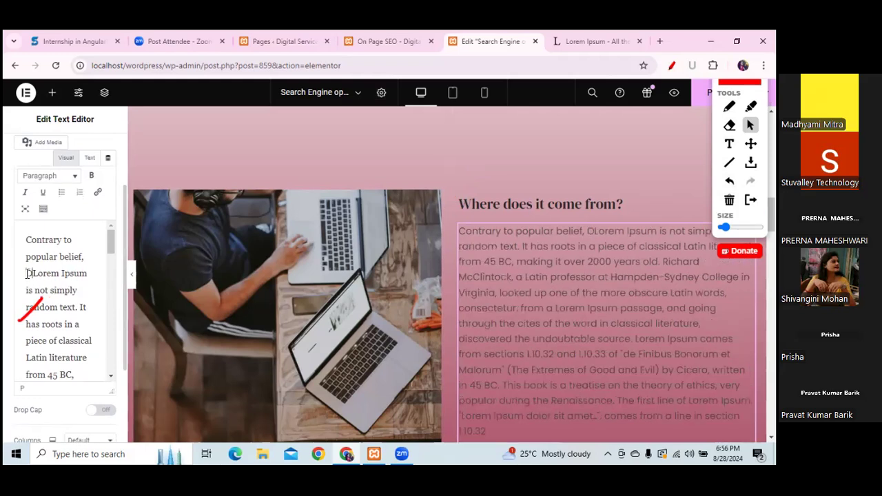
type("n Pa")
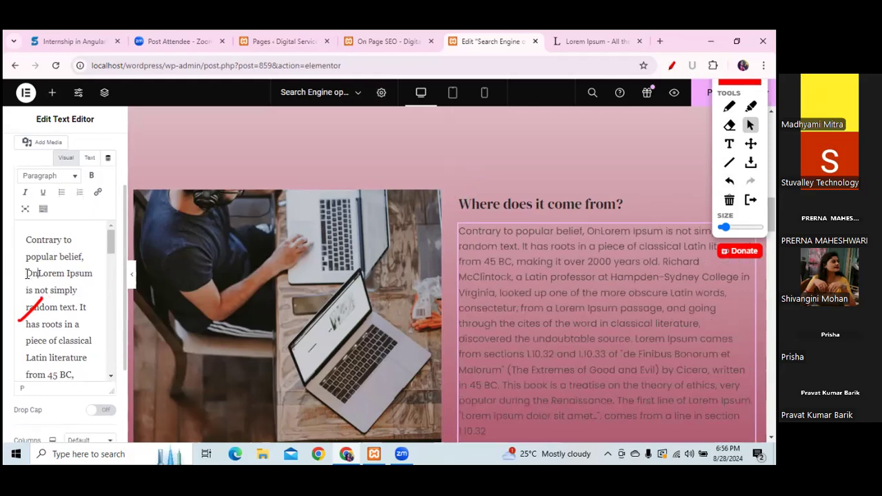
type("ge SEO")
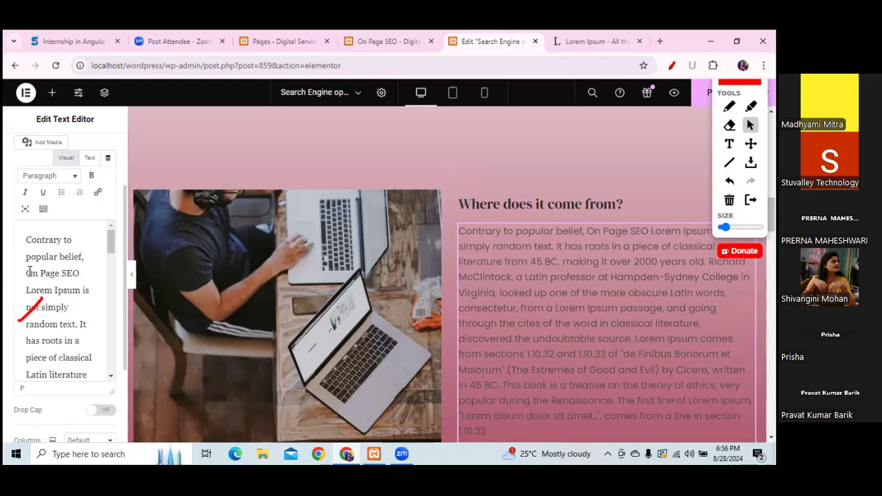
Select the words "On Page SEO" in the paragraph and circle the text editor's insert-link control in red
left_click_drag(28, 273, 81, 274)
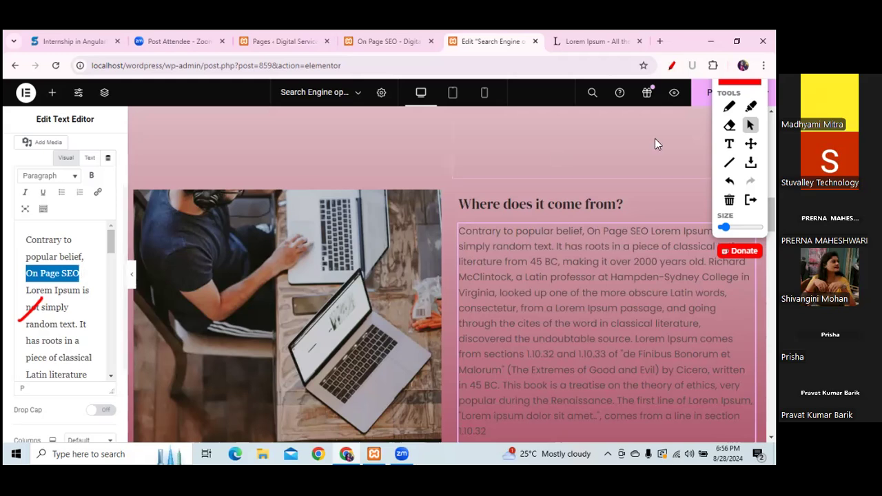
left_click(729, 106)
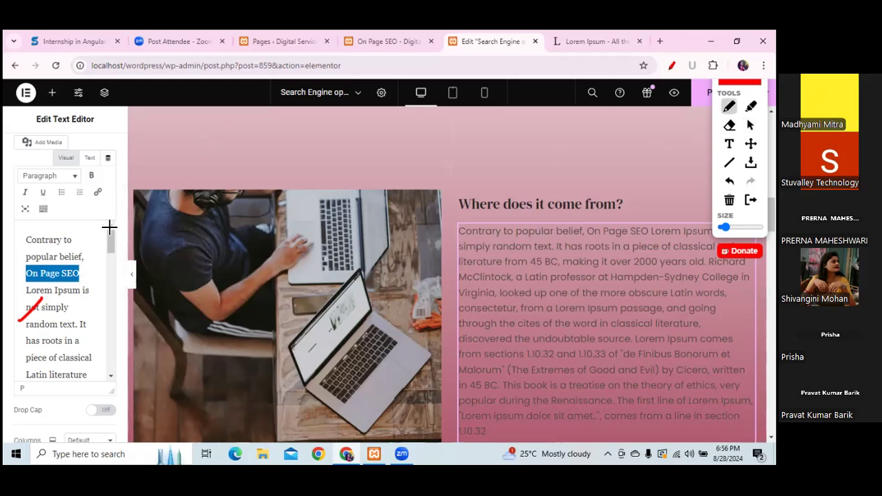
mouse_move(91, 199)
left_mouse_down()
mouse_move(102, 202)
mouse_move(110, 181)
mouse_move(89, 183)
mouse_move(91, 202)
left_mouse_up()
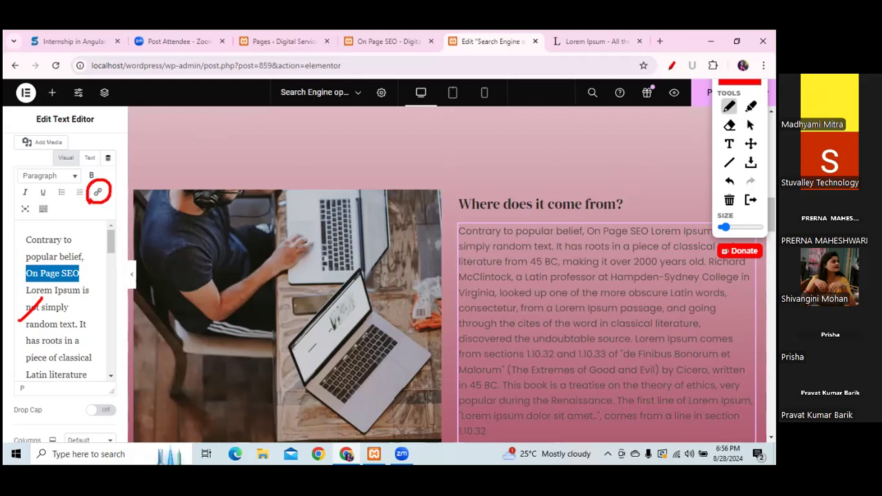
left_click(751, 125)
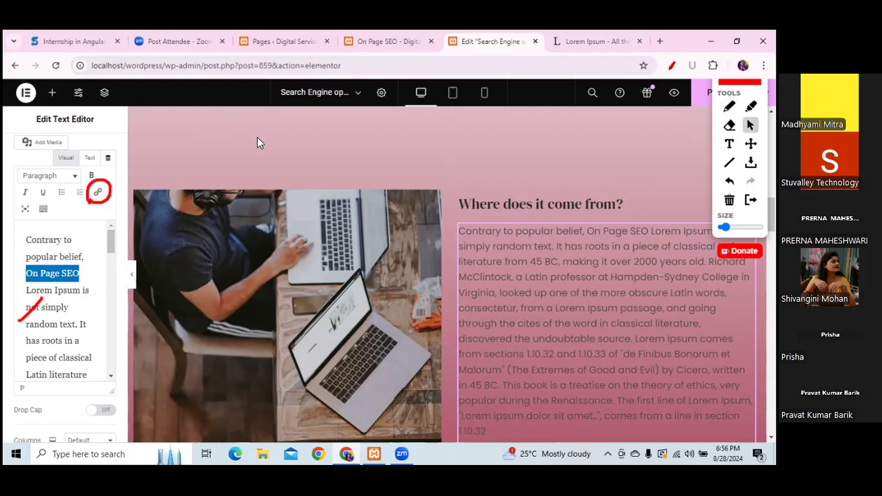
left_click(98, 193)
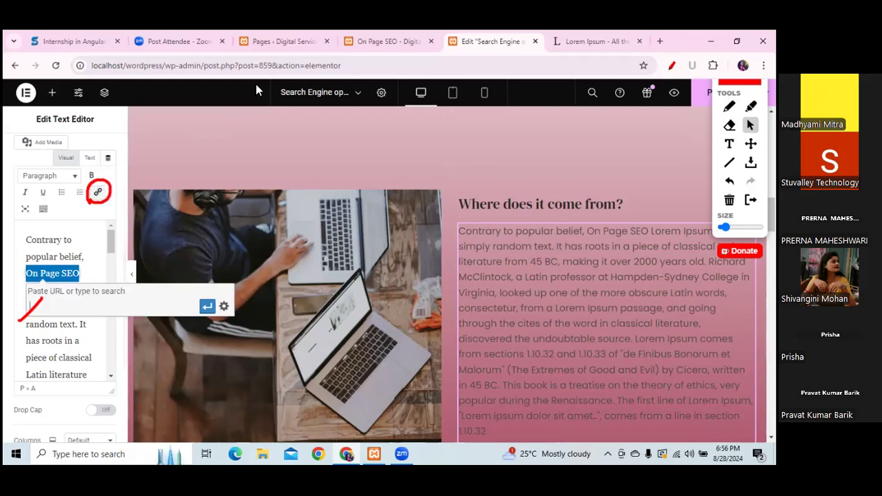
left_click(369, 41)
left_click(238, 64)
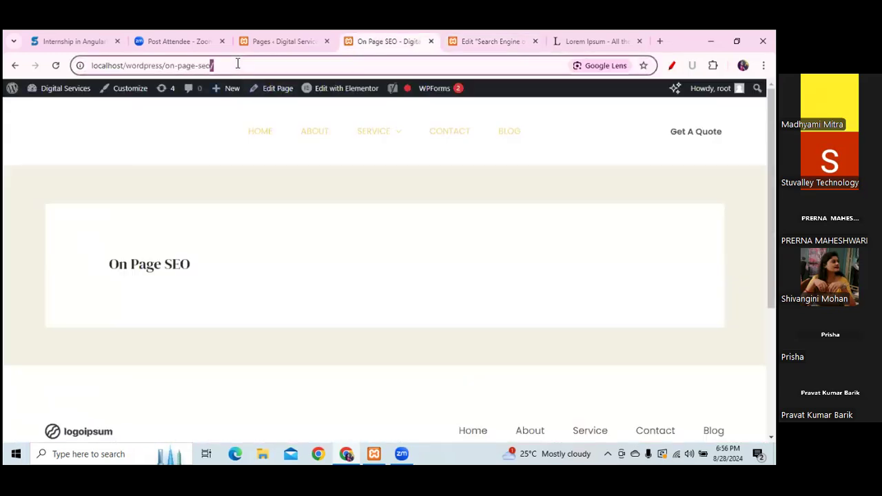
triple_click(237, 63)
key("ctrl+c")
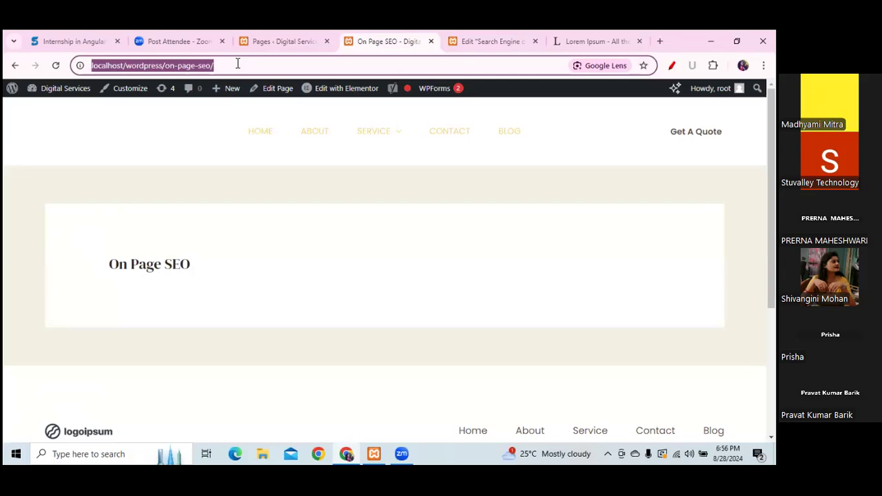
left_click(480, 40)
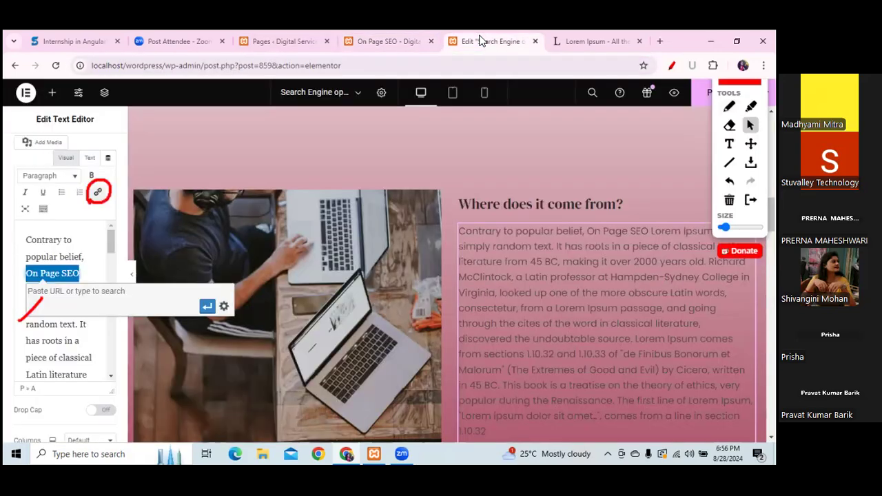
key("ctrl+v")
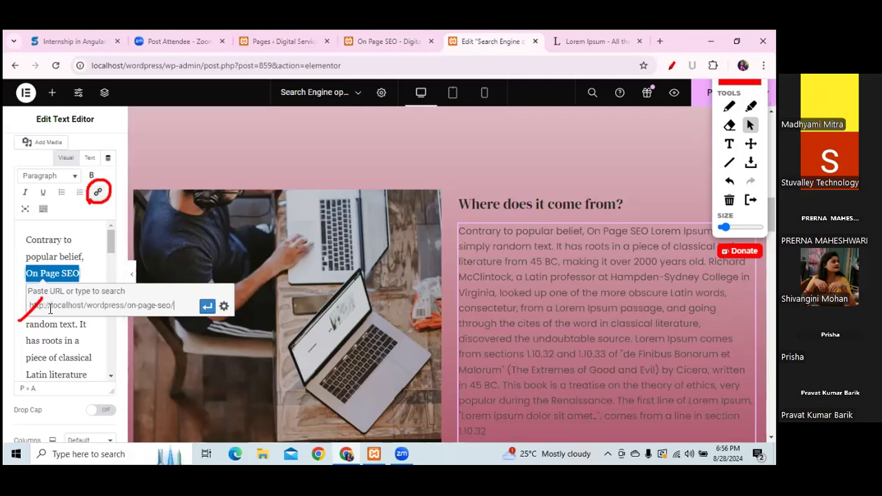
left_click(206, 306)
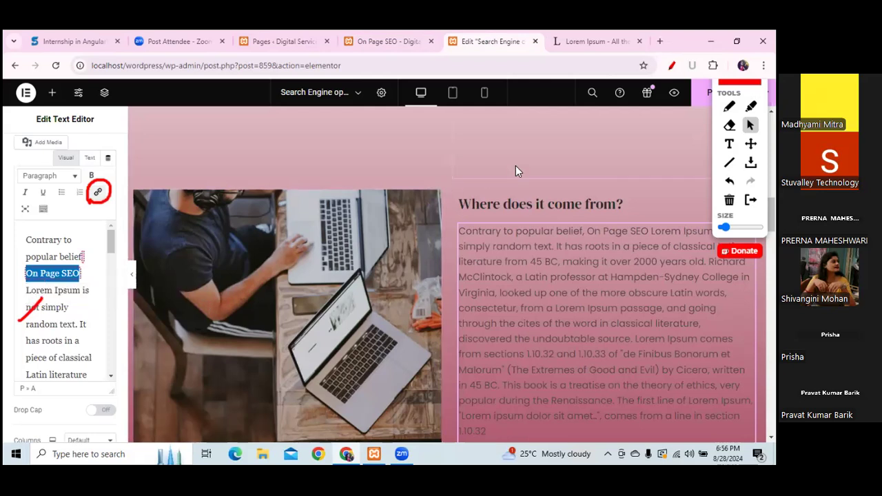
left_click(407, 271)
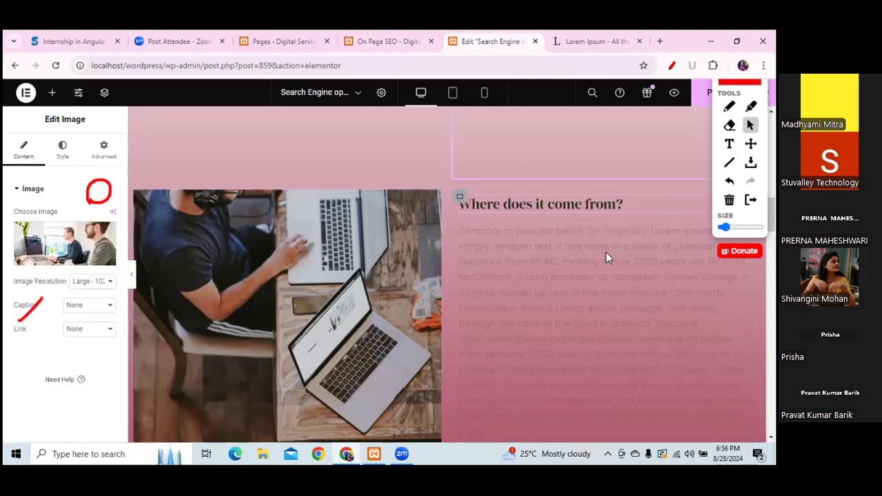
left_click(577, 273)
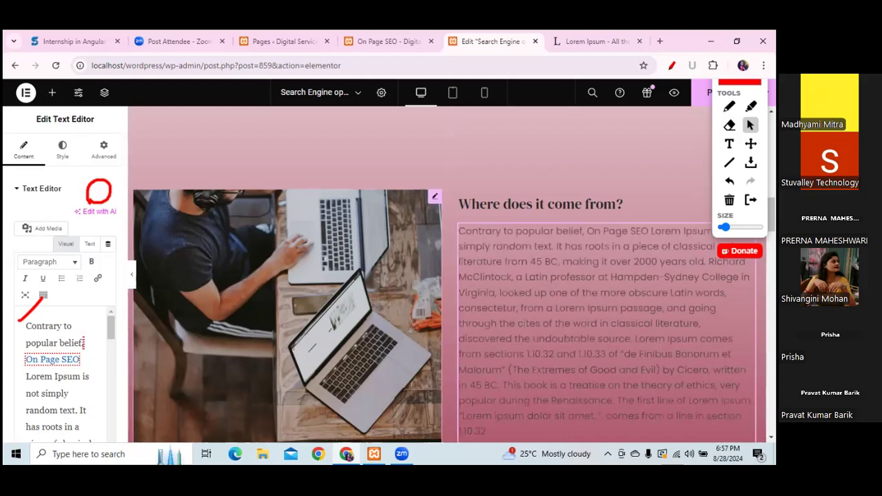
Draw a red tick beside the linked "On Page SEO" text in the editor and underline the link in red
left_click(729, 106)
left_click_drag(12, 366, 30, 338)
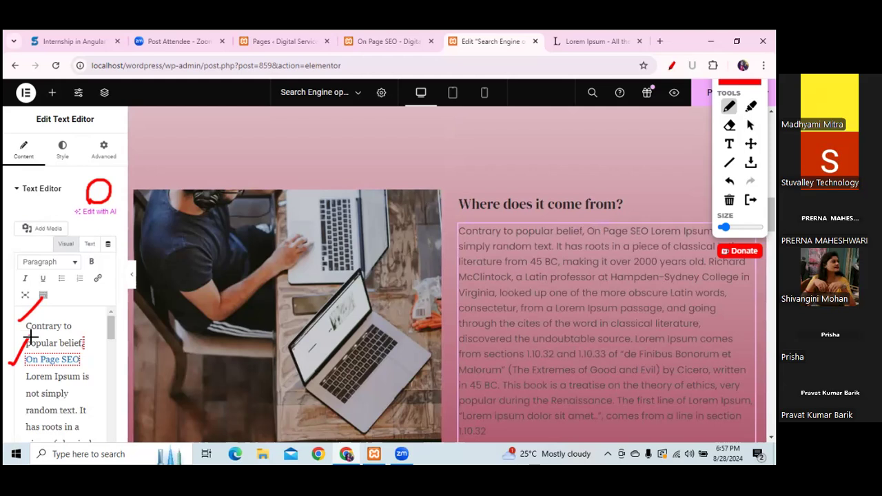
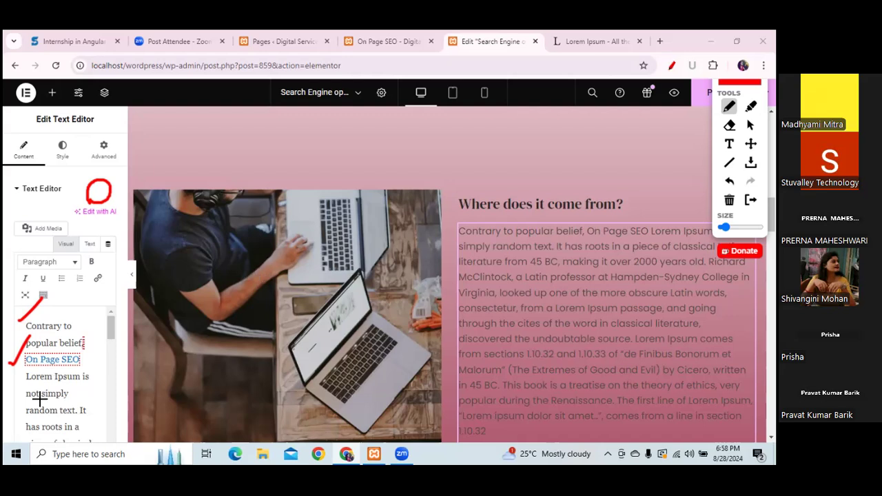
left_click_drag(37, 369, 82, 367)
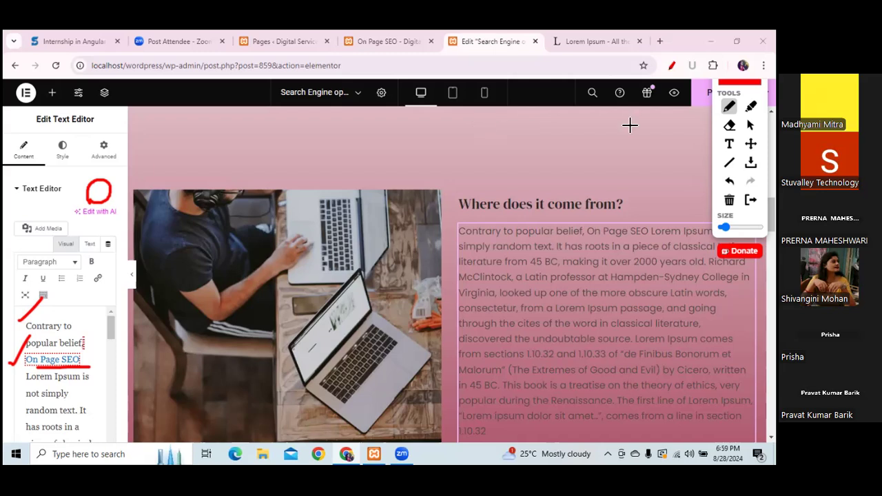
left_click(751, 124)
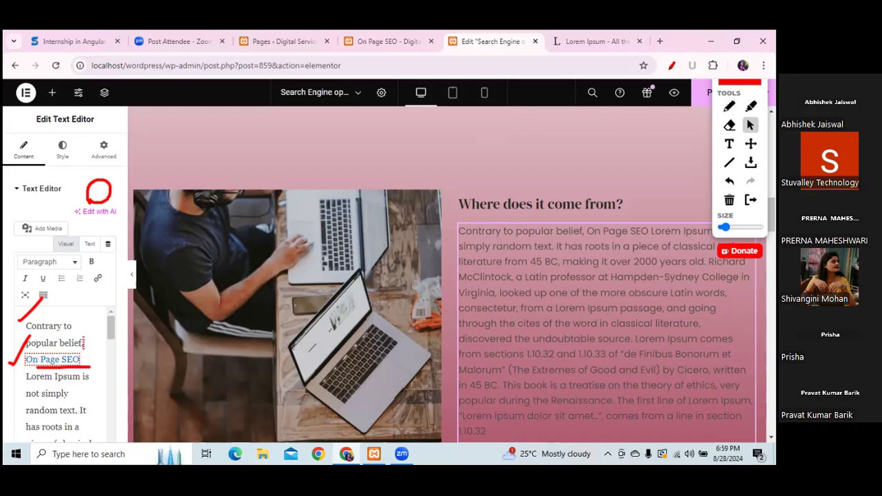
Open the paragraph under "Why do we use it?" for editing and clear all the annotations from the screen
scroll(447, 274, "down", 5)
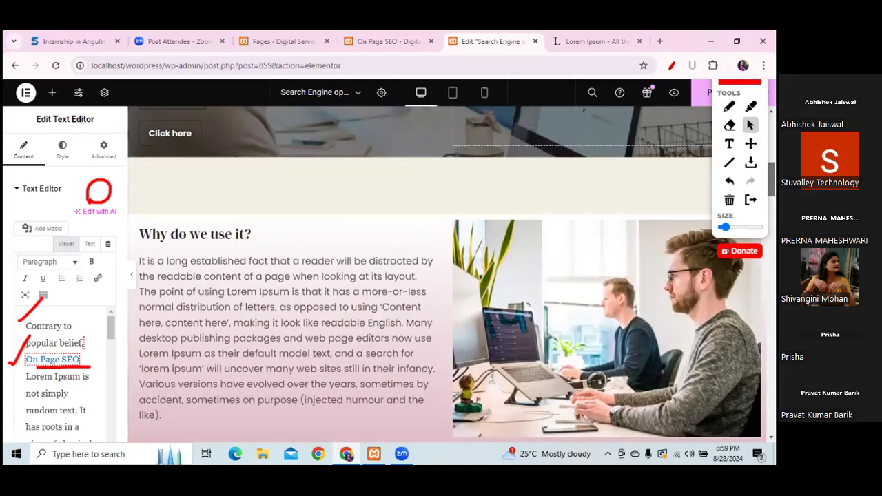
scroll(246, 253, "down", 1)
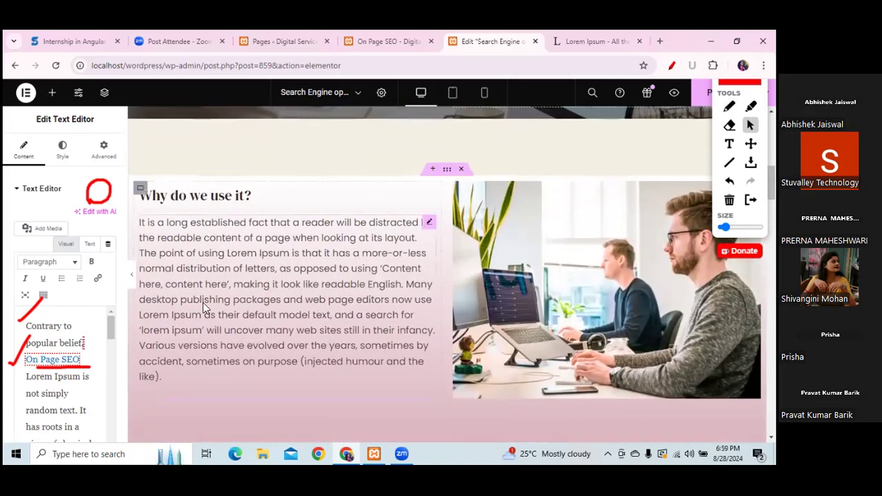
left_click(313, 285)
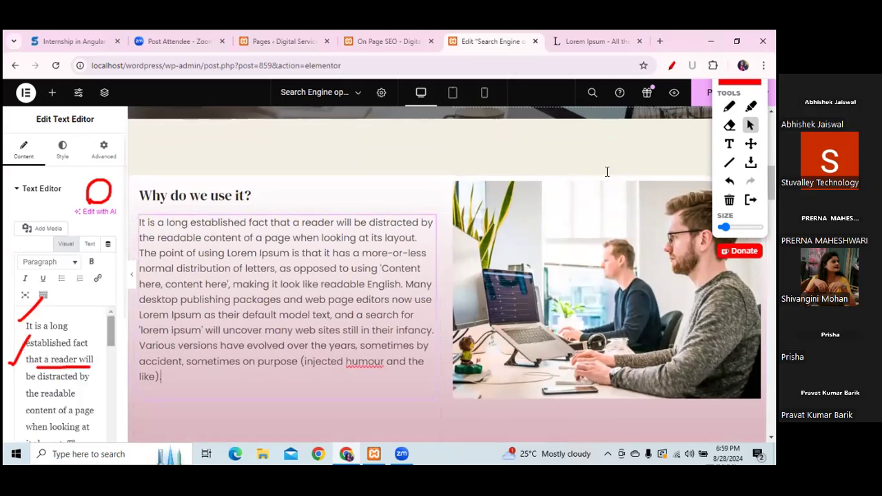
left_click(729, 200)
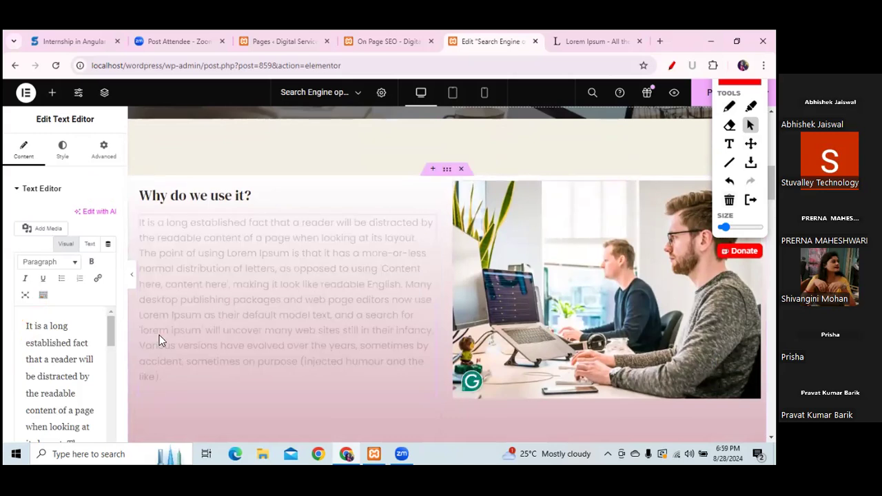
Select the first "Lorem Ipsum" in the paragraph's text and circle the text editor's insert-link control in red
left_click_drag(111, 328, 38, 349)
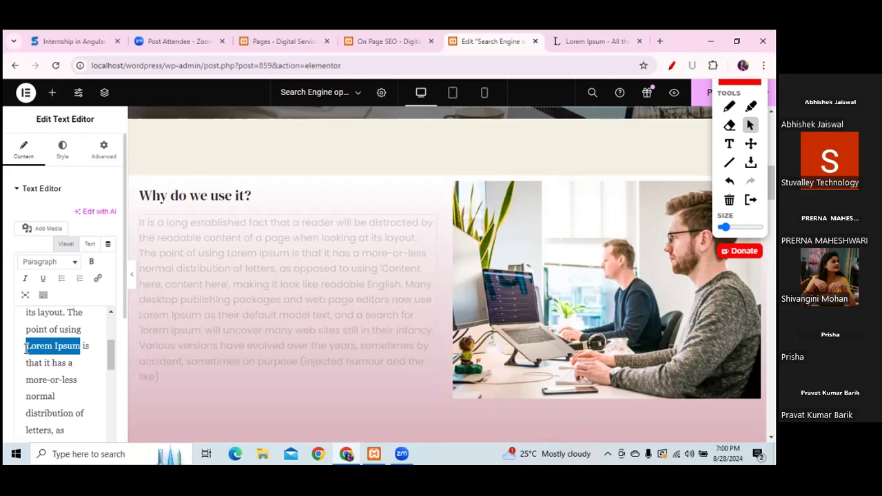
left_click(729, 106)
mouse_move(103, 272)
left_mouse_down()
mouse_move(90, 284)
mouse_move(111, 288)
mouse_move(106, 274)
mouse_move(96, 276)
mouse_move(109, 288)
left_mouse_up()
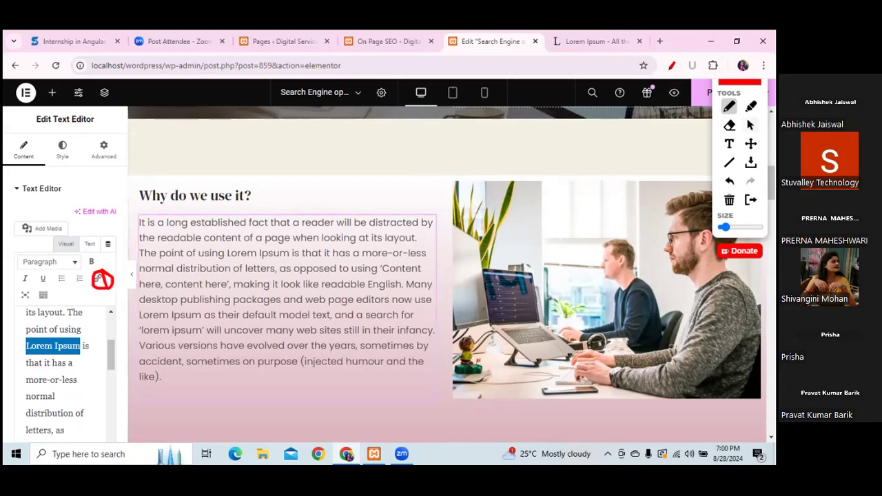
left_click(750, 125)
left_click(101, 279)
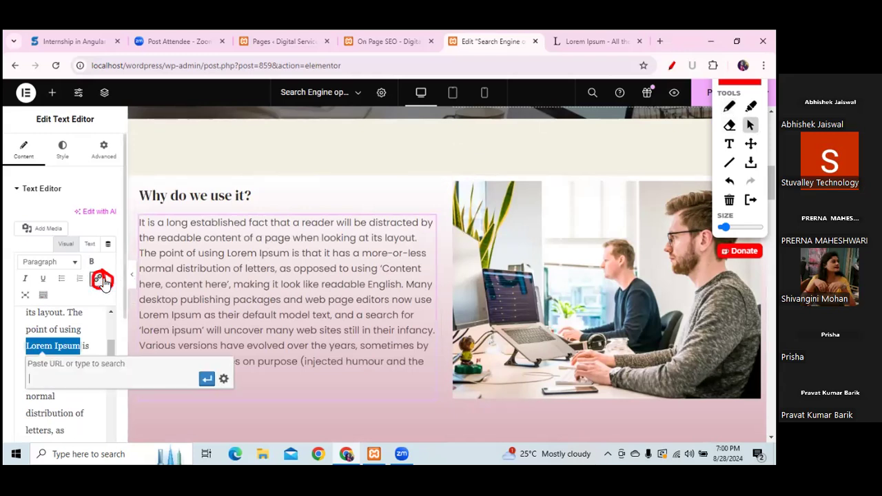
left_click(586, 42)
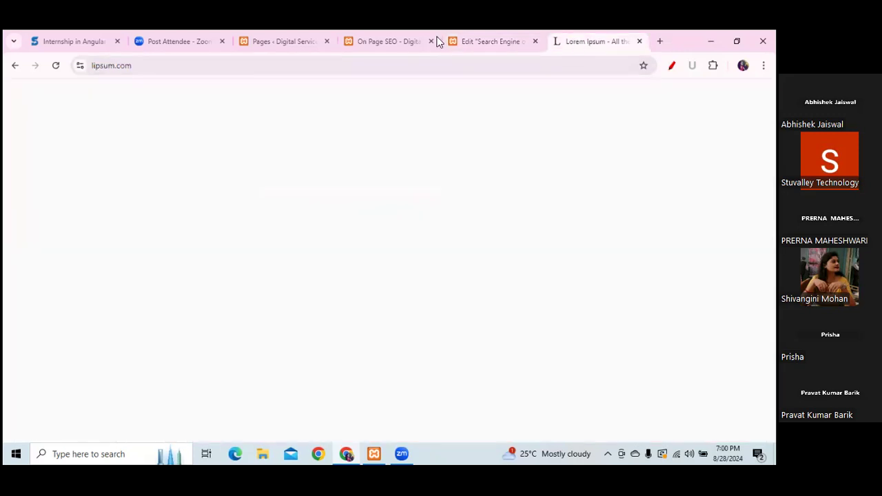
double_click(170, 66)
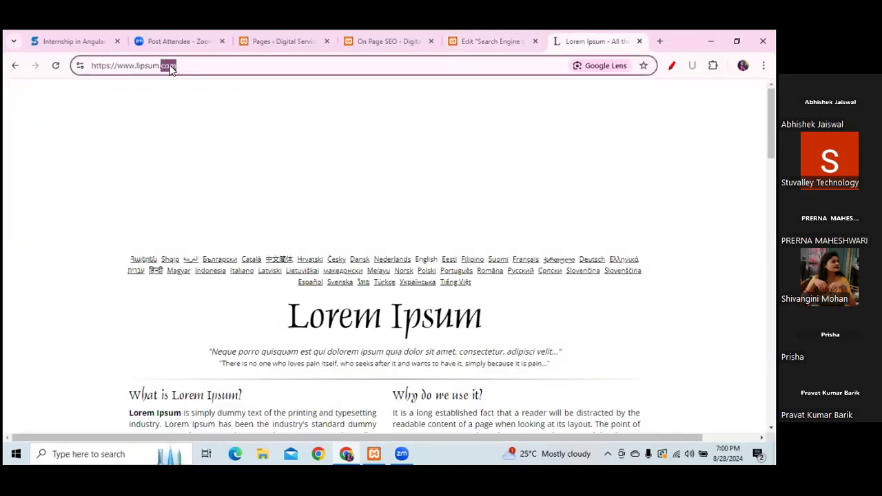
triple_click(171, 69)
key("ctrl+c")
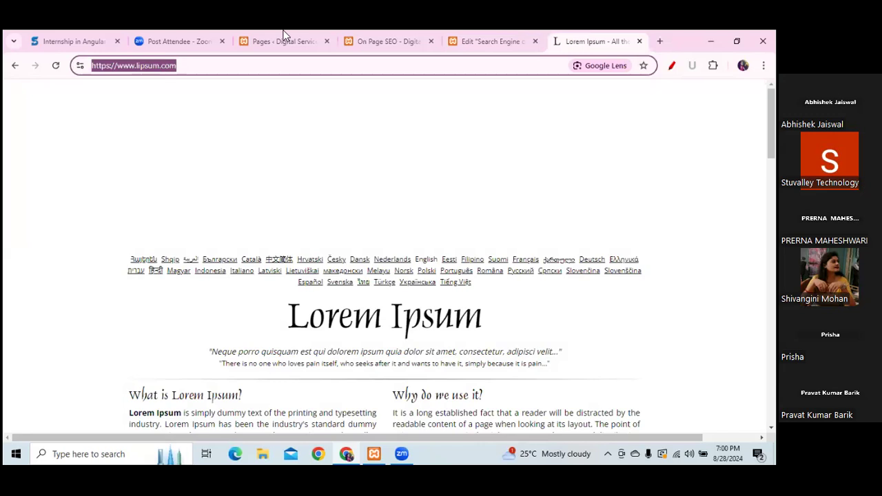
left_click(495, 40)
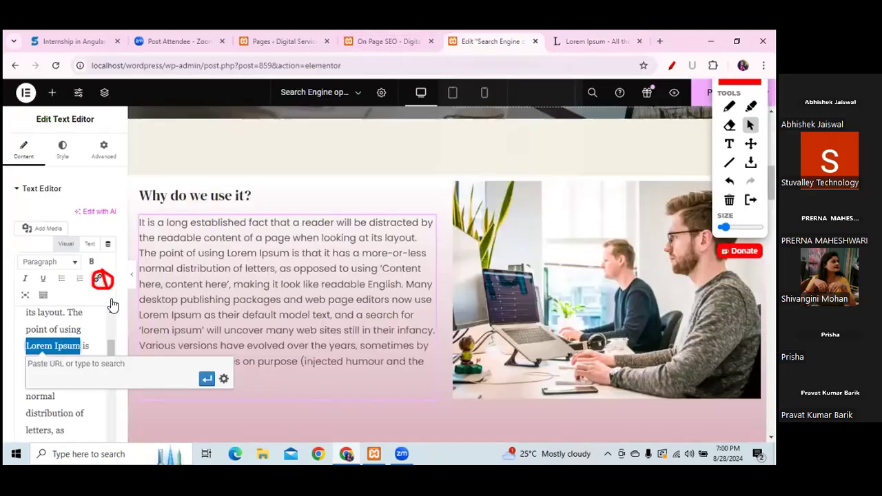
key("ctrl+v")
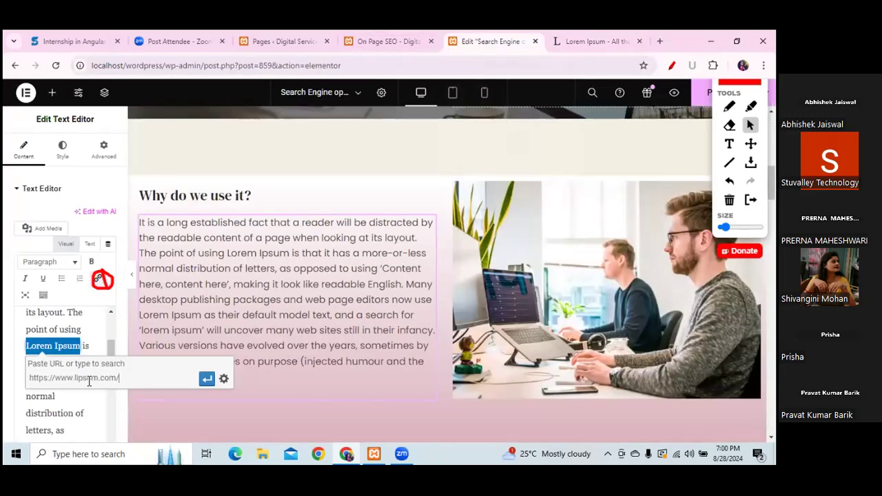
left_click(207, 378)
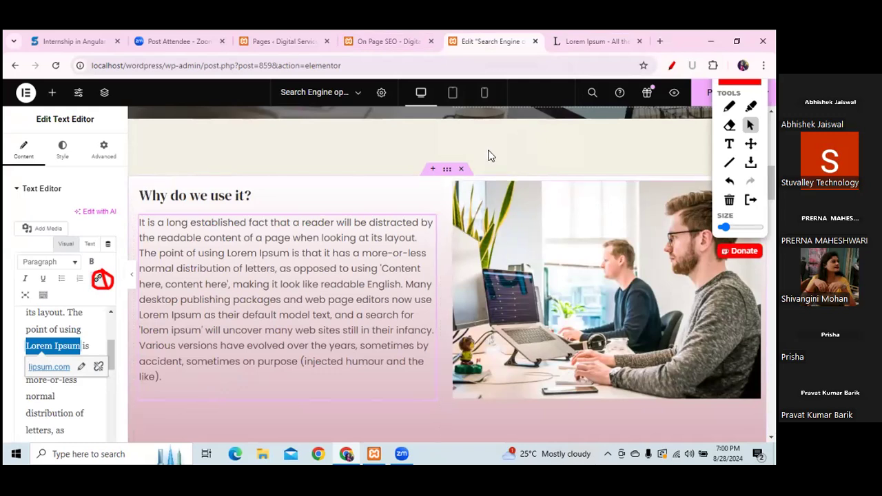
Close the annotation tool and the link pop-up, and save the page with its new links
left_click(672, 65)
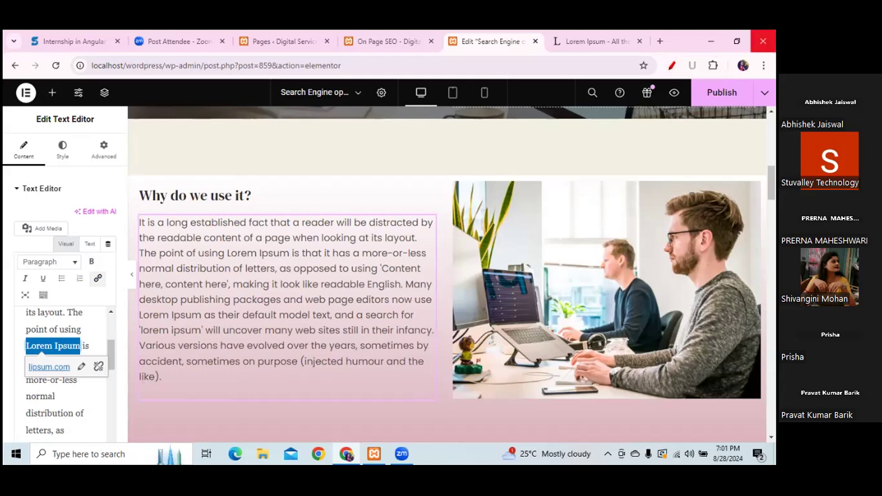
key("Escape")
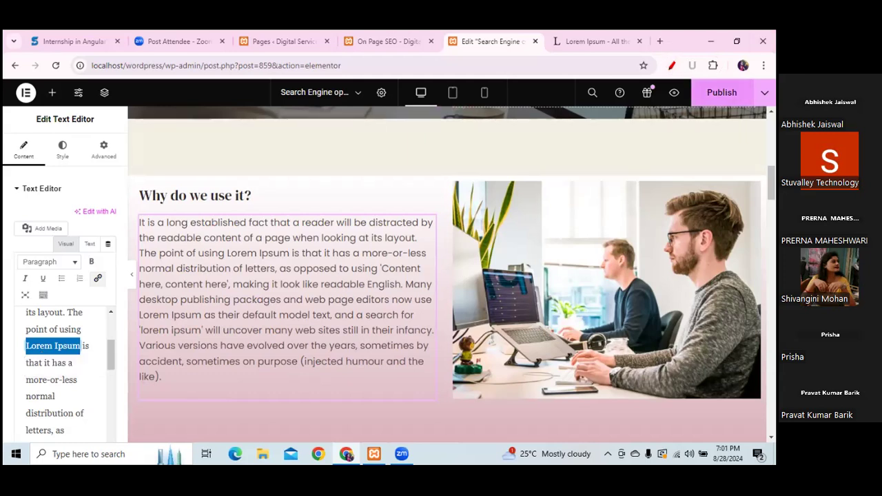
key("ctrl+s")
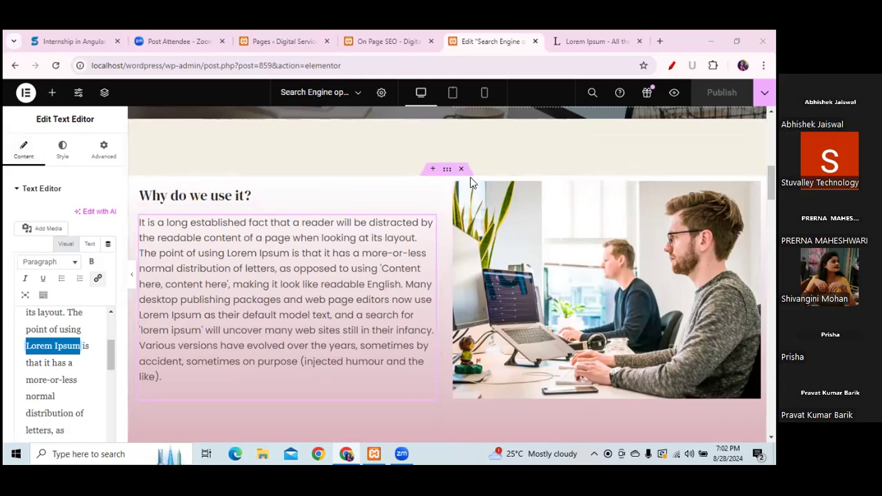
Open the page's Yoast SEO settings and expand the SEO analysis for the focus keyphrase
left_click(382, 93)
left_click(58, 150)
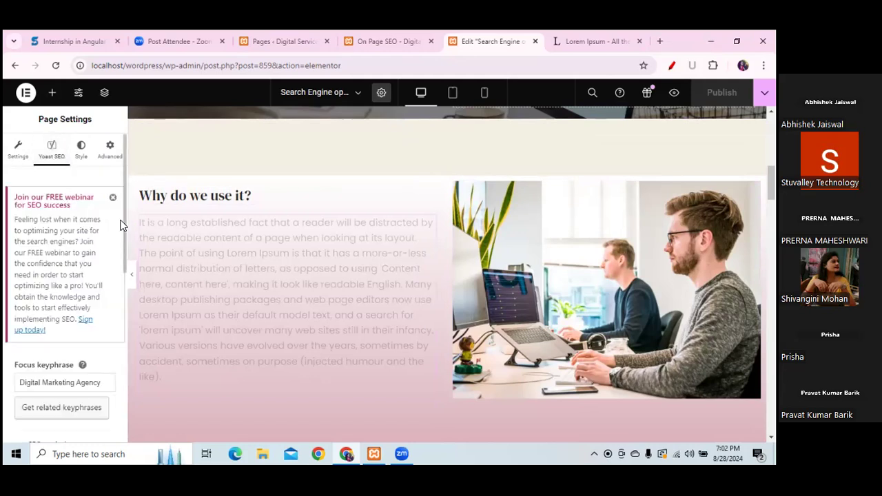
scroll(124, 290, "down", 3)
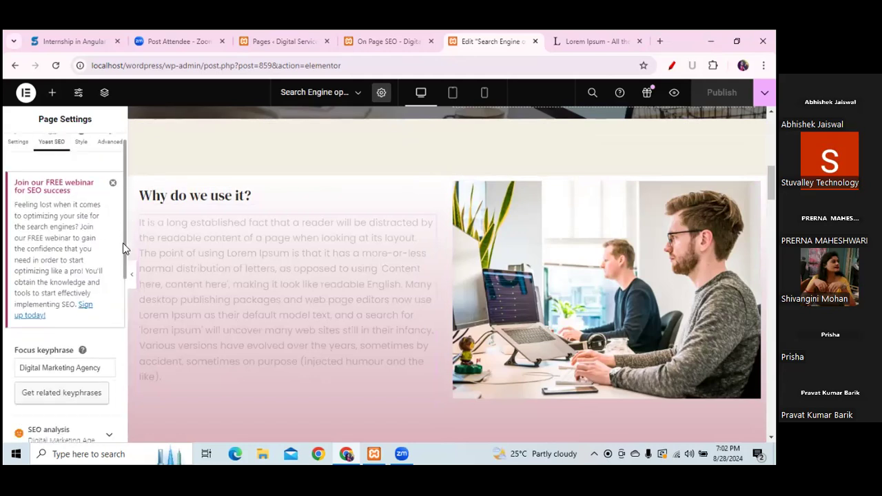
scroll(123, 309, "down", 1)
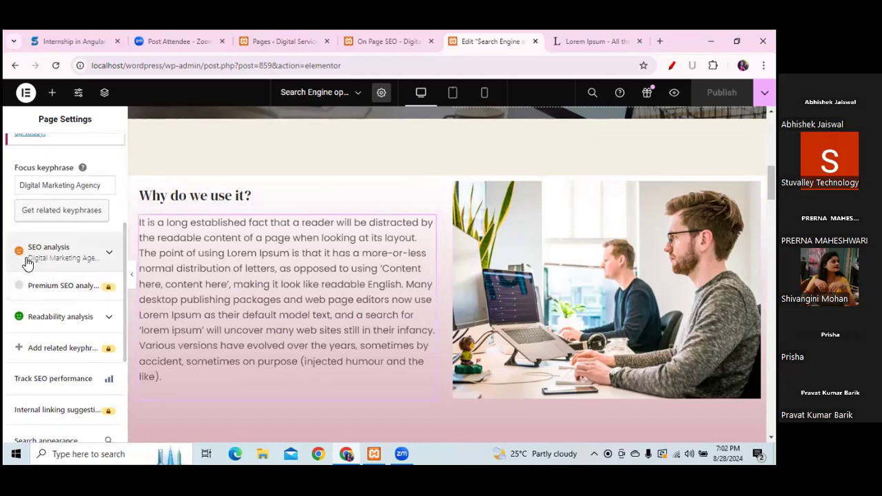
left_click(110, 256)
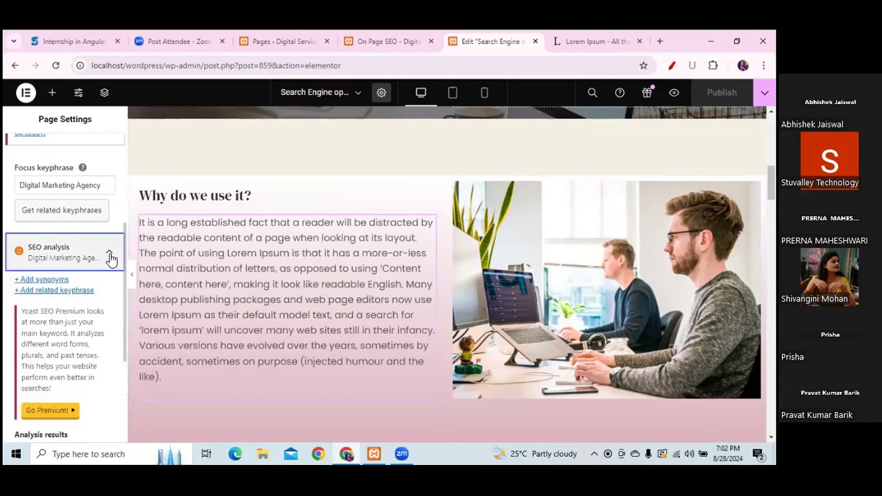
Review the SEO analysis results, checking the problems and improvements, and the outbound and internal links entries under the good results
scroll(123, 280, "down", 1)
scroll(122, 319, "down", 5)
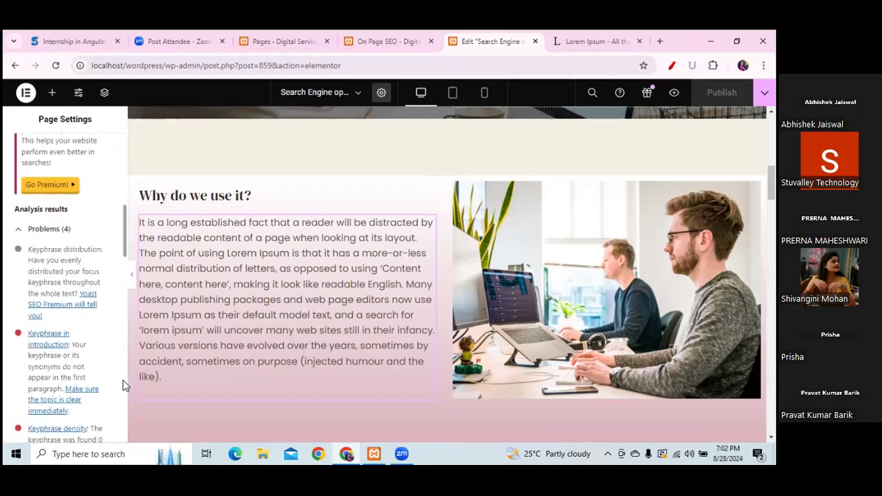
left_click_drag(123, 446, 124, 446)
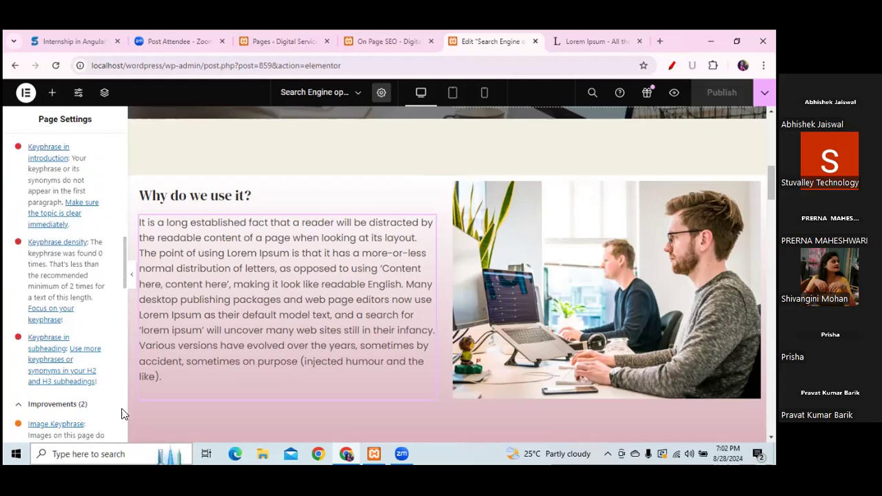
left_click_drag(124, 283, 119, 353)
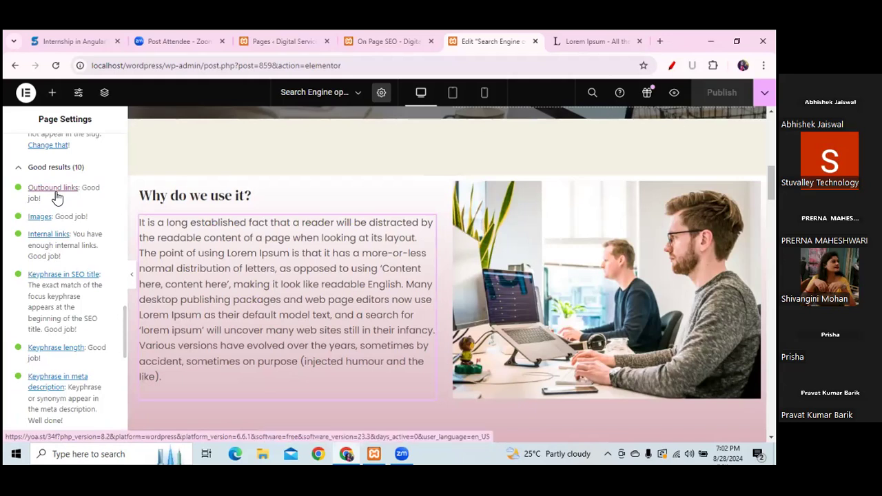
left_click_drag(125, 324, 120, 229)
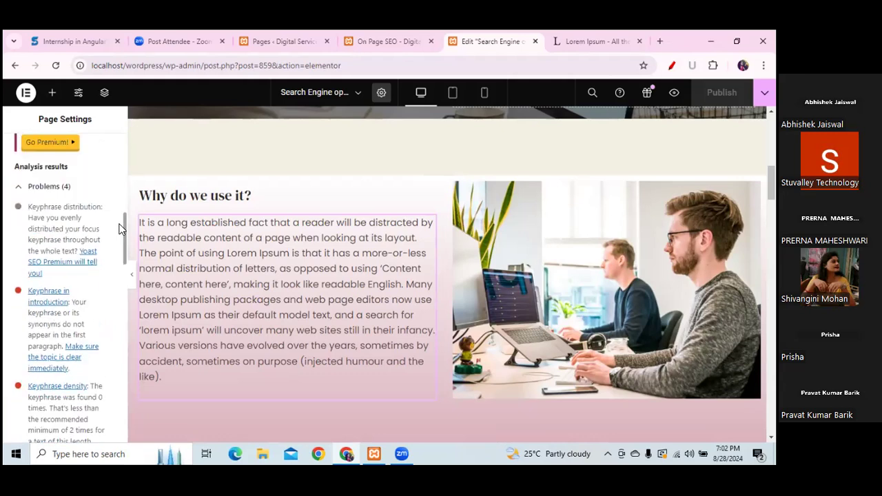
Examine the keyphrase problems, highlight the keyphrase density entry and its recommended minimum, and look over the page's text sections
scroll(119, 230, "down", 1)
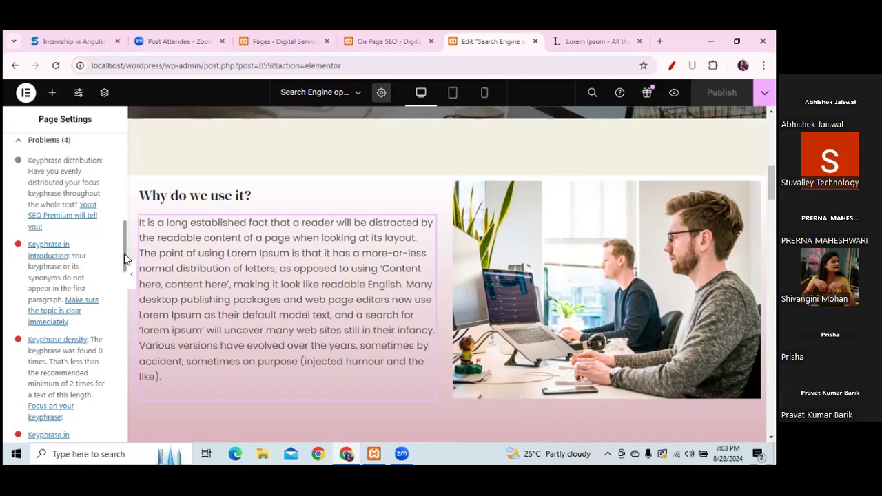
mouse_move(124, 258)
left_mouse_down()
mouse_move(125, 275)
mouse_move(122, 257)
left_mouse_up()
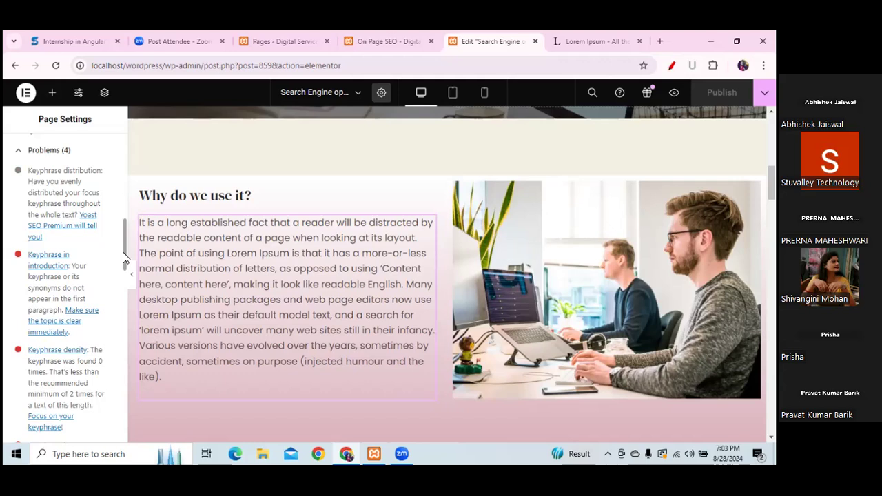
left_click_drag(124, 257, 127, 277)
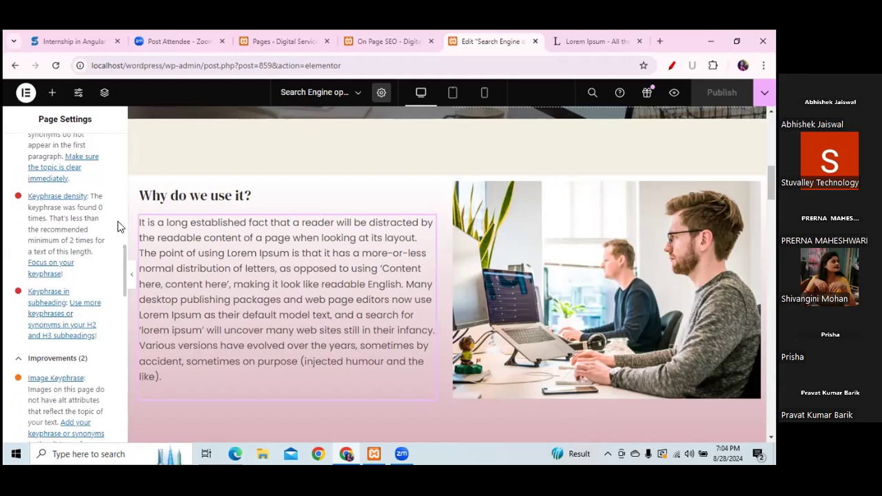
left_click_drag(87, 198, 29, 198)
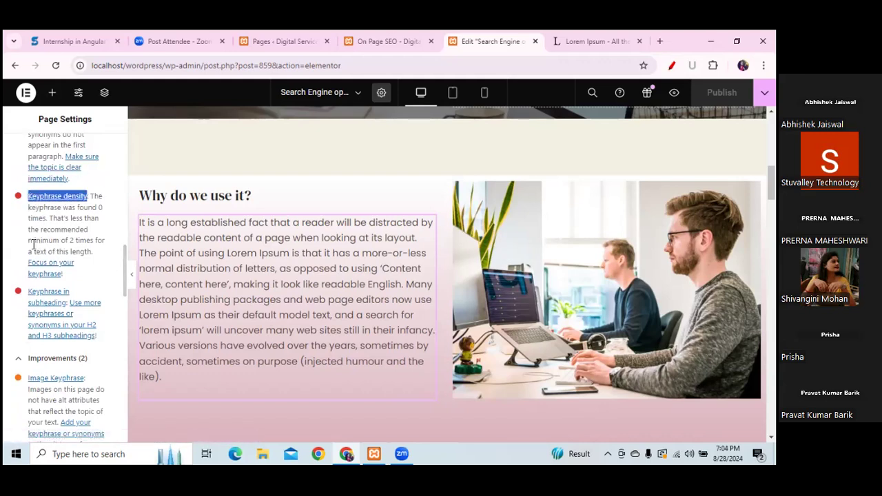
left_click_drag(30, 242, 106, 243)
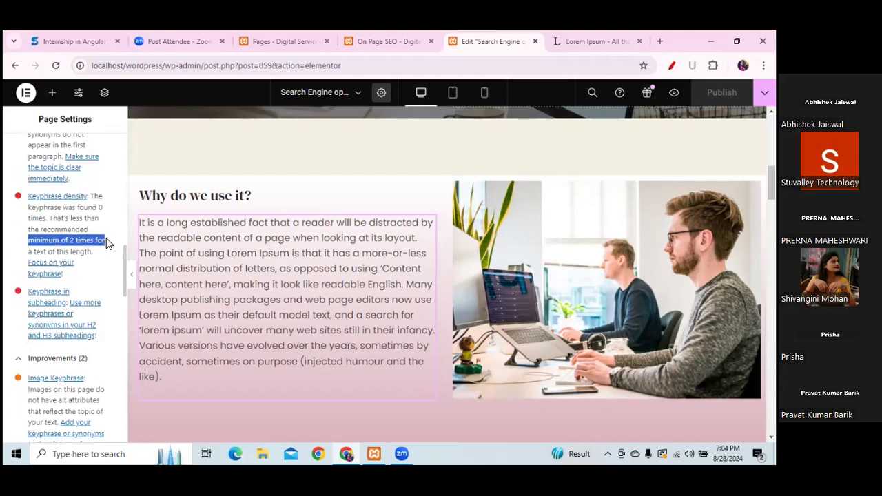
scroll(646, 217, "up", 10)
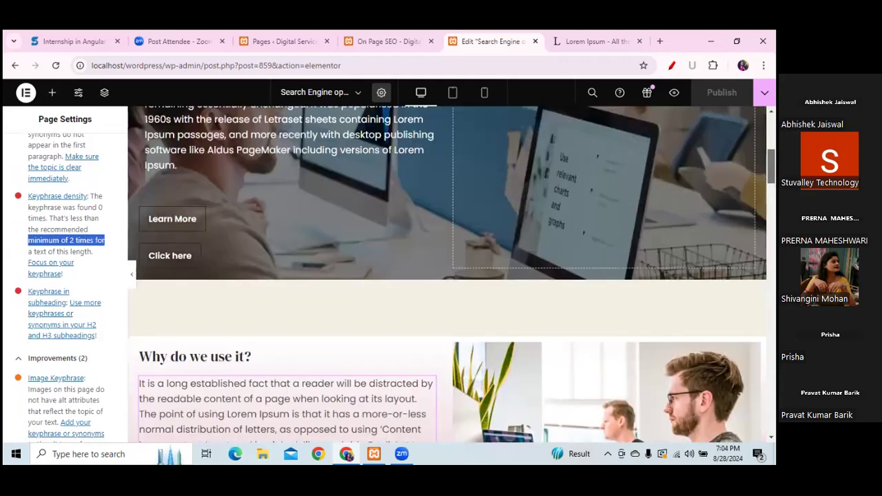
scroll(446, 276, "down", 12)
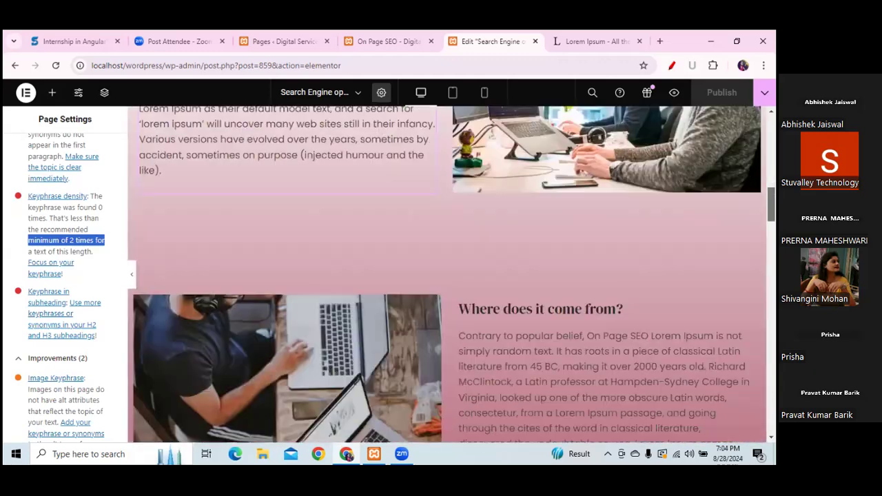
Insert "Digital Marketing" before "Lorem Ipsum" at the start of the hero section's paragraph
scroll(451, 276, "down", 5)
scroll(451, 276, "up", 10)
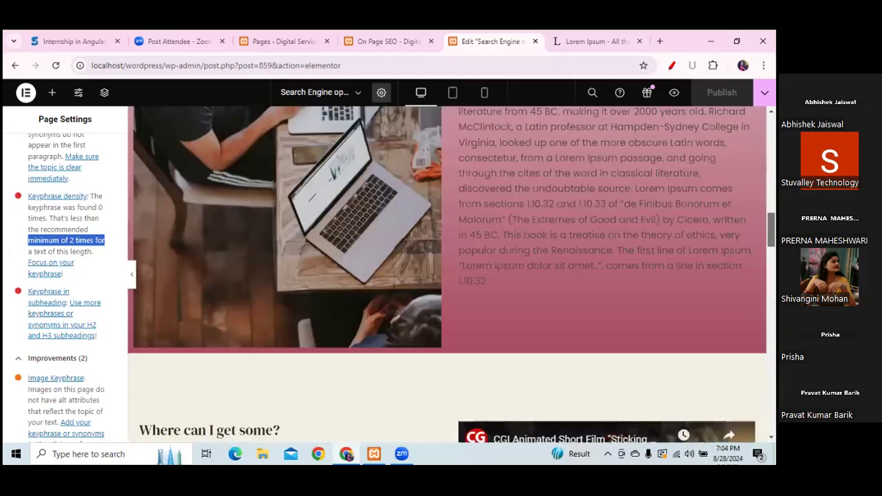
scroll(604, 260, "up", 5)
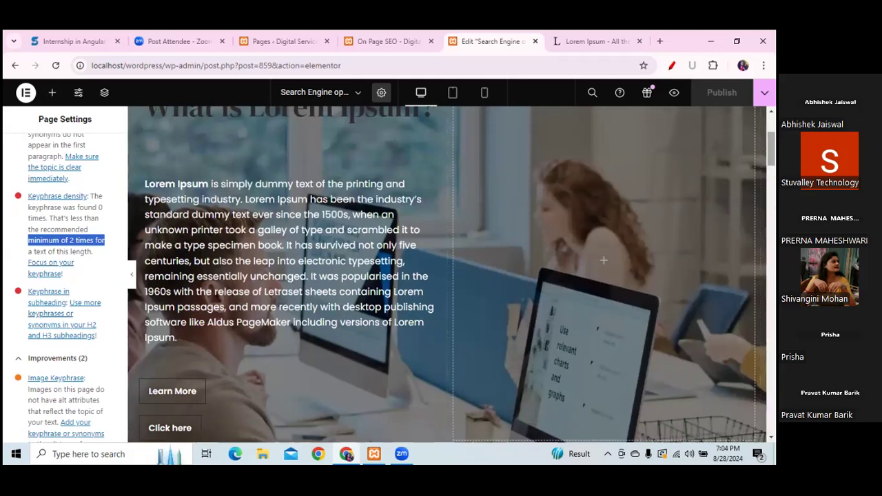
scroll(446, 276, "up", 3)
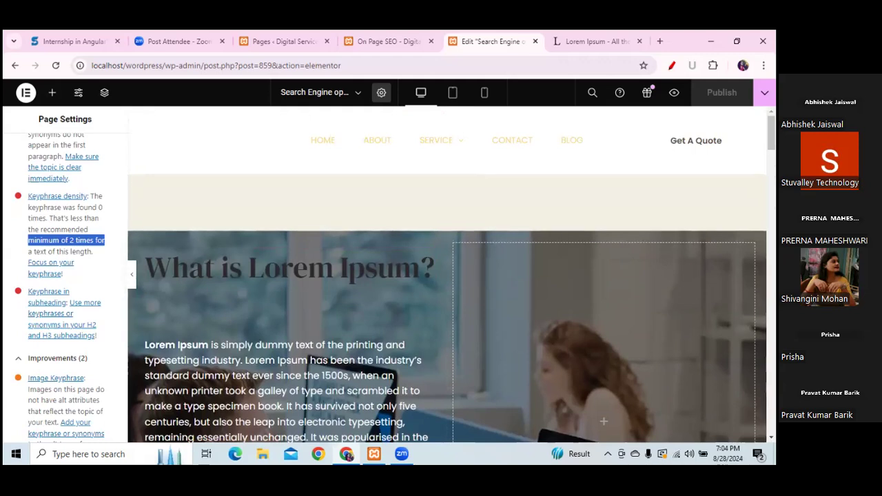
scroll(475, 278, "down", 3)
left_click(177, 227)
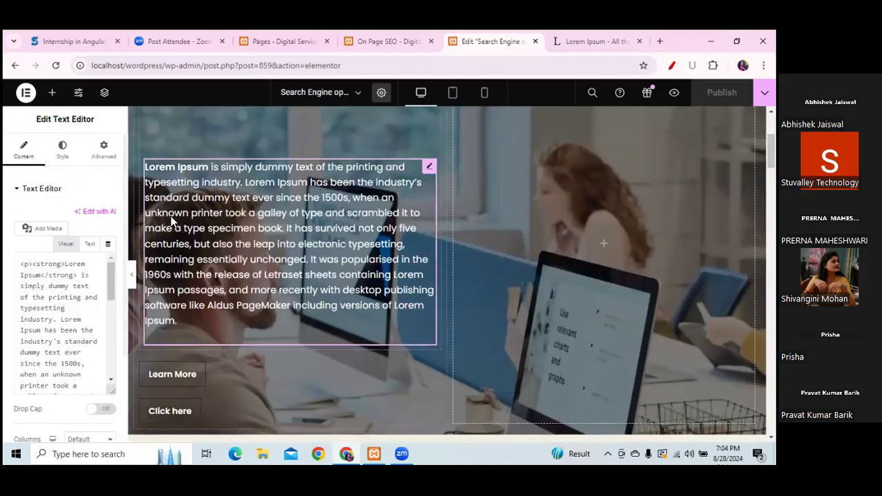
left_click(26, 329)
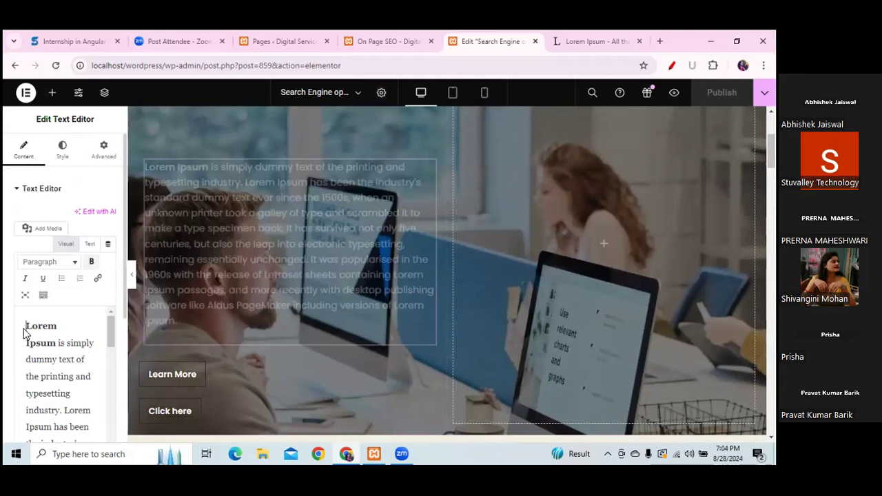
type("Digit")
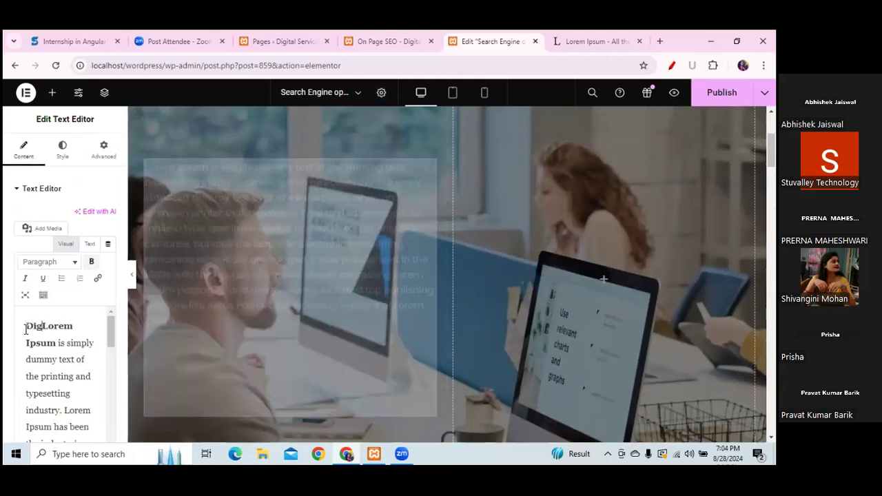
type("al MArketi")
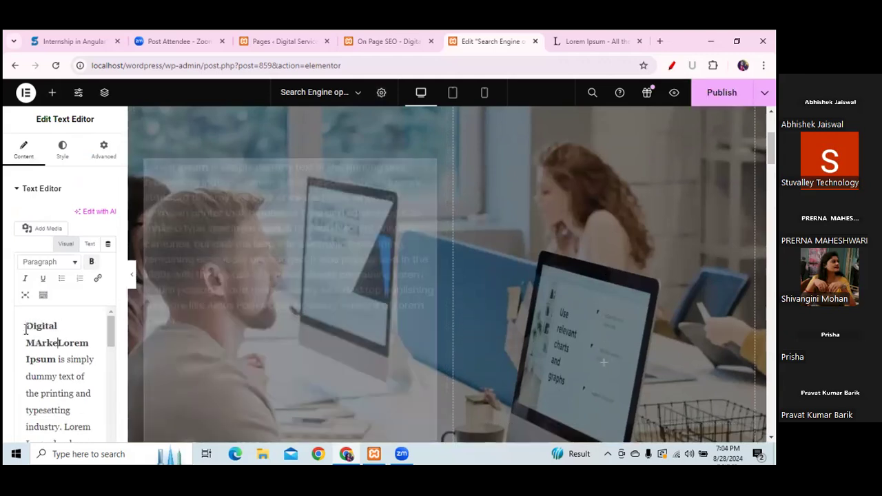
type("ng")
key("Return")
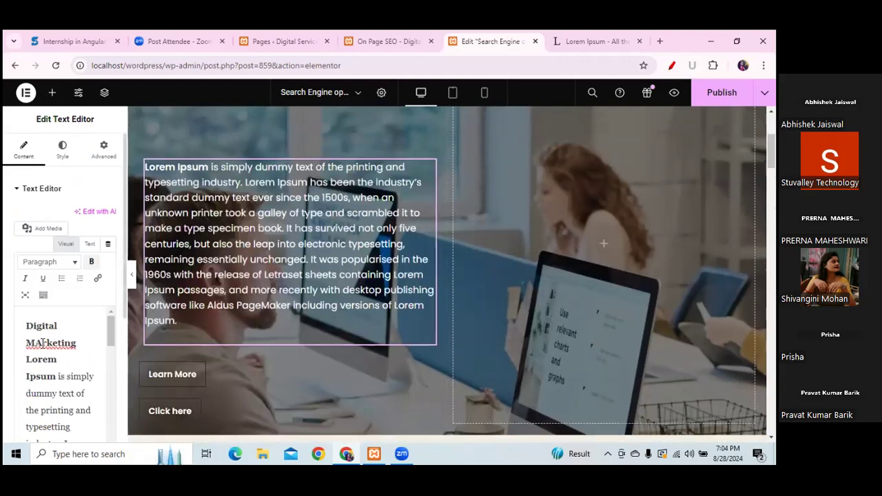
Correct the capitalisation of "Marketing" in the hero paragraph and add "Agency" after it
left_click(42, 343)
key("BackSpace")
type("a")
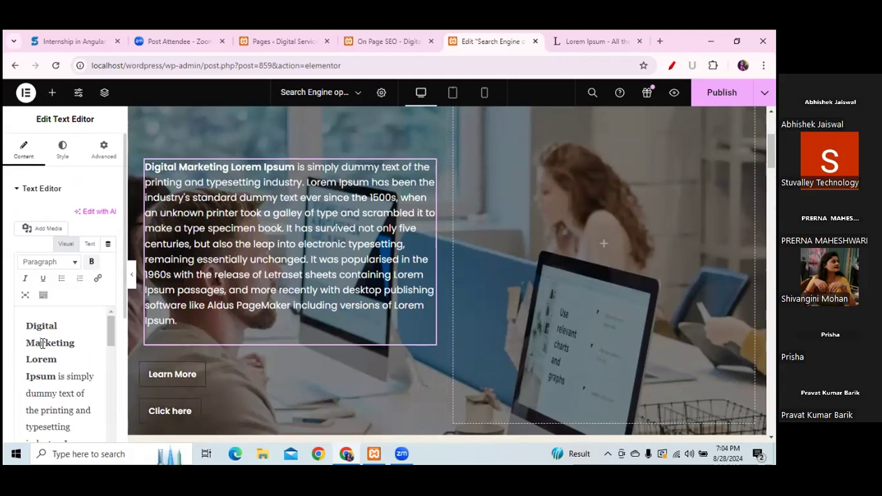
left_click(77, 342)
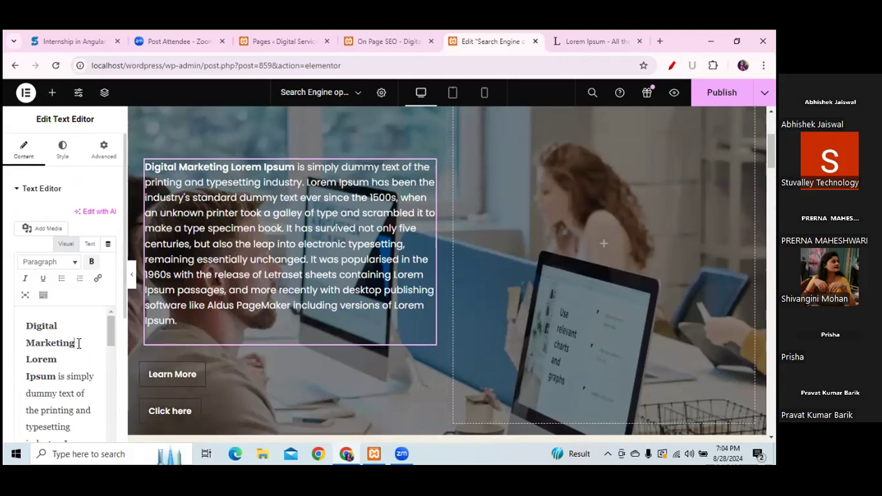
type("Agency")
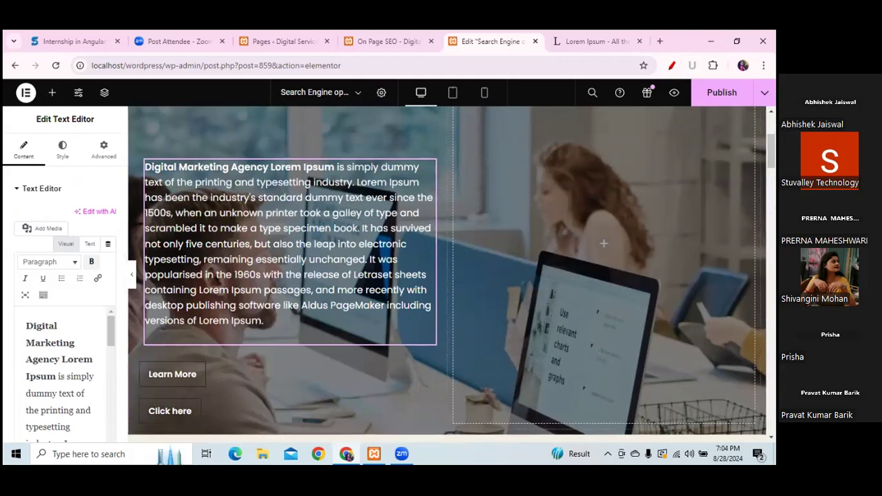
Insert "Digital Marketing Agency" after "letters, as" in the "Why do we use it?" paragraph, correcting the capitalisation of "Marketing"
scroll(621, 205, "down", 1)
scroll(603, 216, "down", 5)
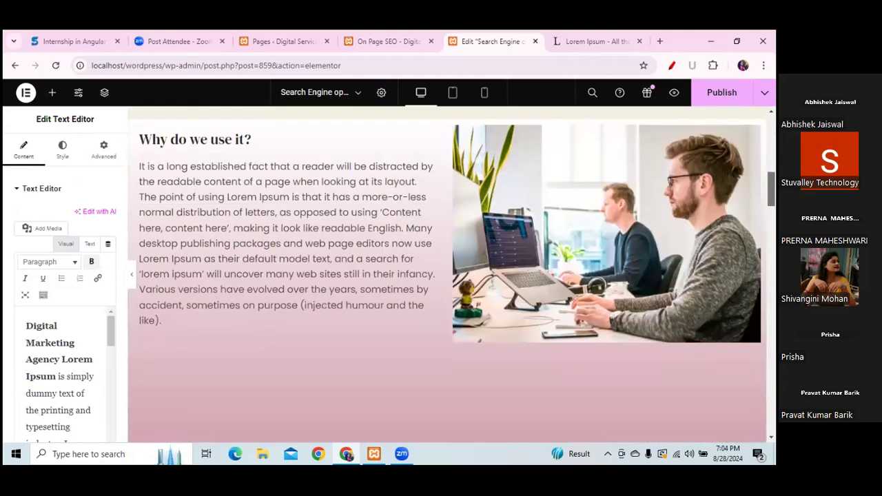
left_click(264, 253)
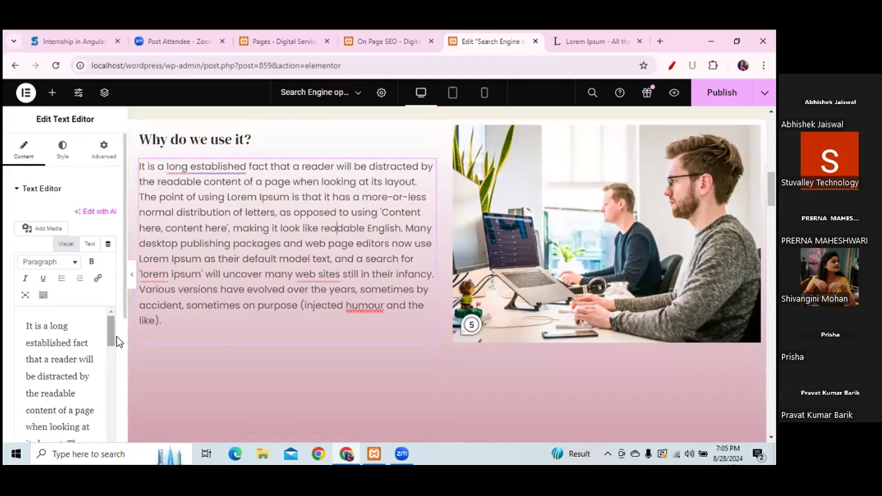
left_click_drag(111, 336, 112, 377)
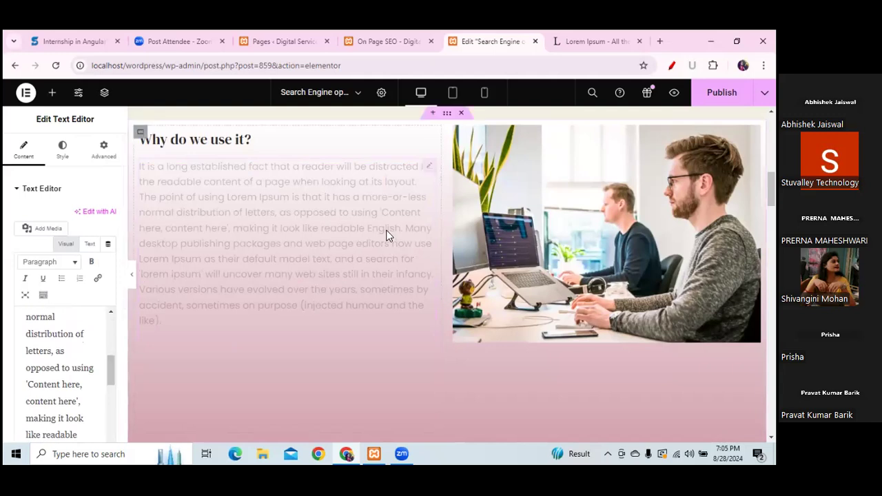
left_click(67, 351)
type("Digital mArk")
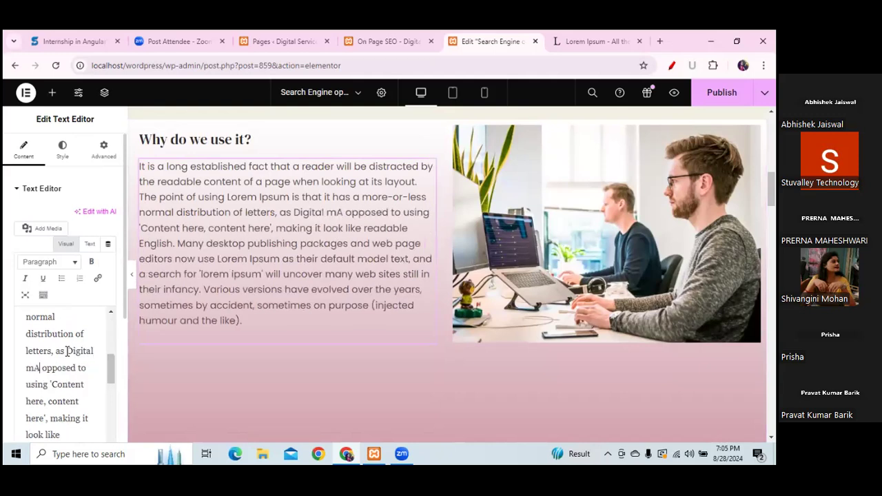
type("eting")
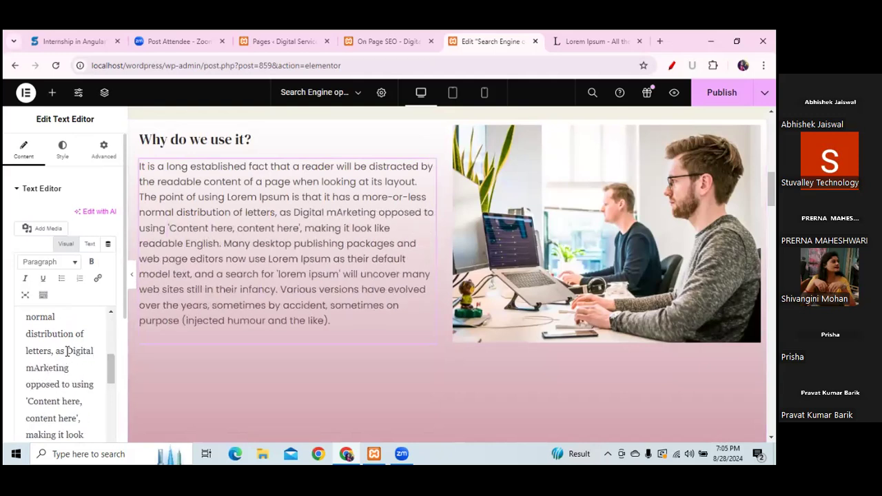
key("BackSpace")
key("BackSpace")
key("BackSpace")
key("BackSpace")
key("BackSpace")
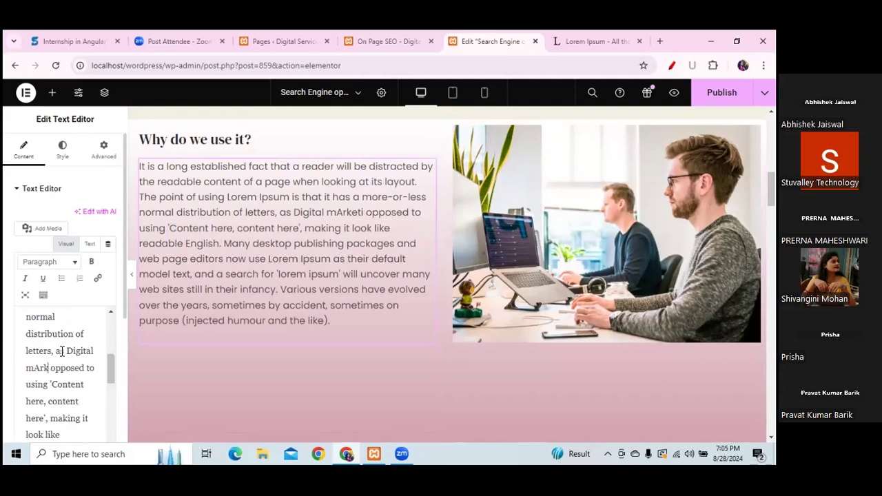
key("BackSpace")
key("BackSpace")
key("BackSpace")
key("BackSpace")
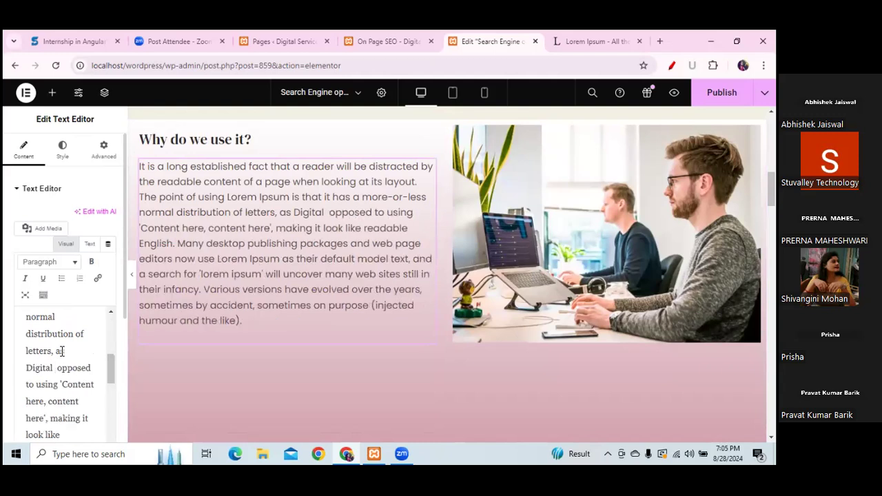
type("Marke")
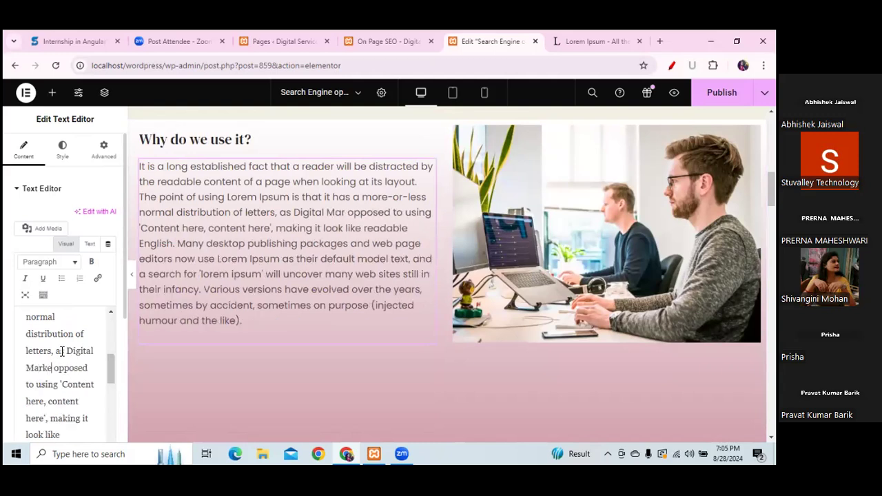
type("ting Age")
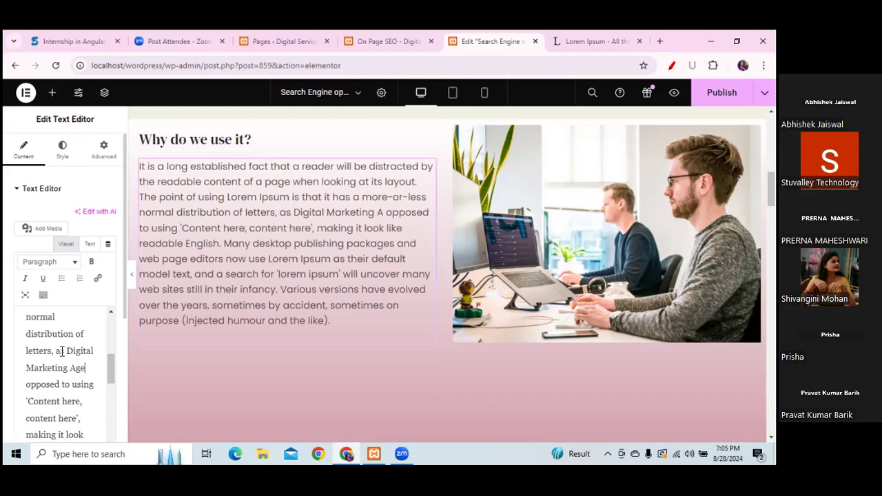
type("ncy")
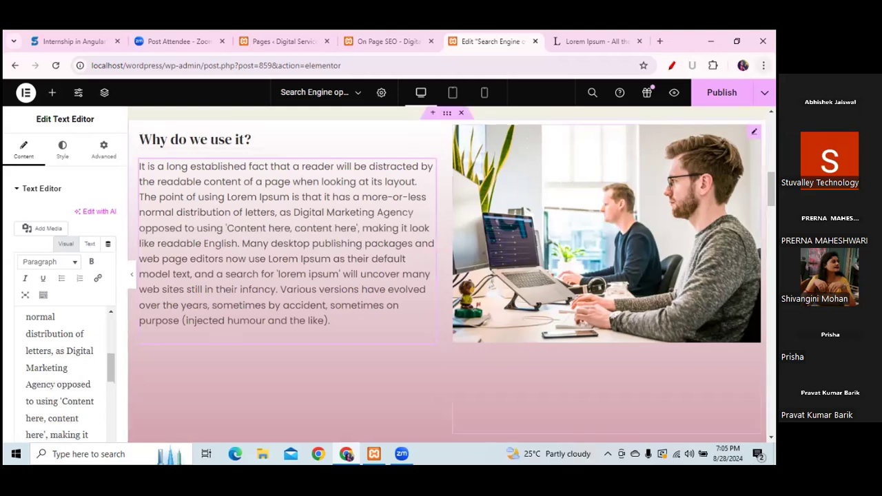
Save the page and expand its Yoast SEO analysis to check the remaining keyphrase problems
left_click(382, 95)
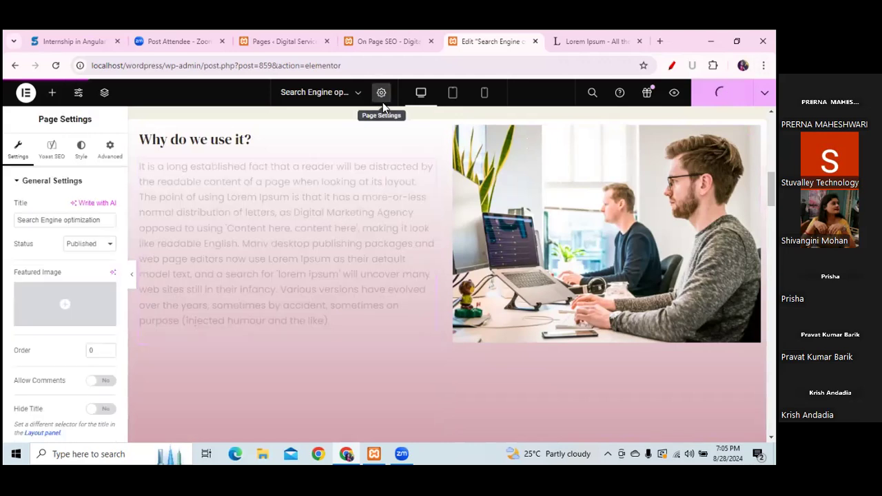
left_click(53, 149)
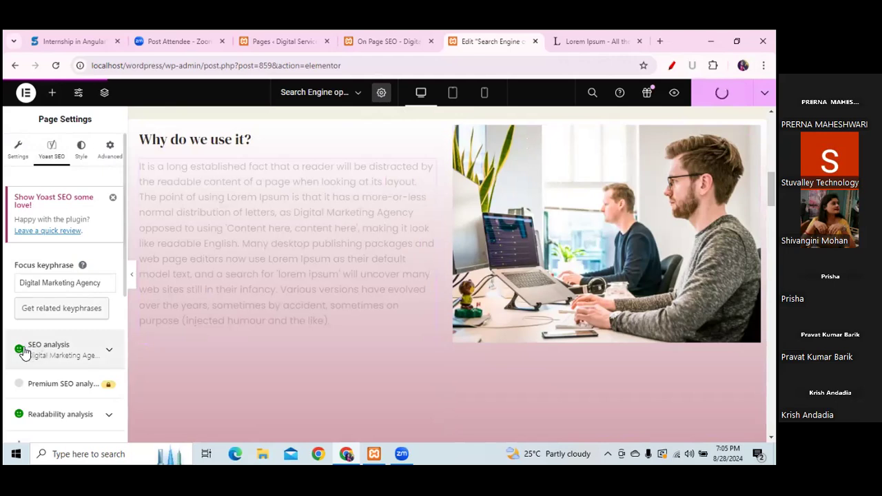
left_click(109, 353)
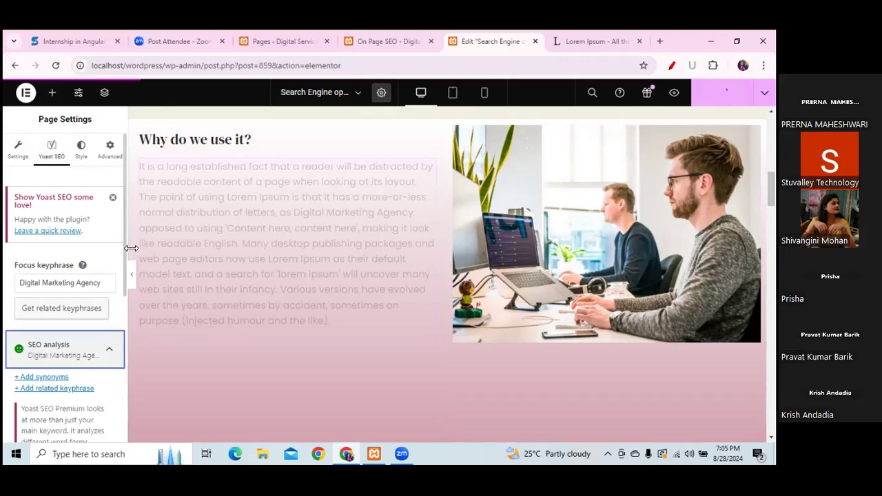
scroll(125, 303, "down", 3)
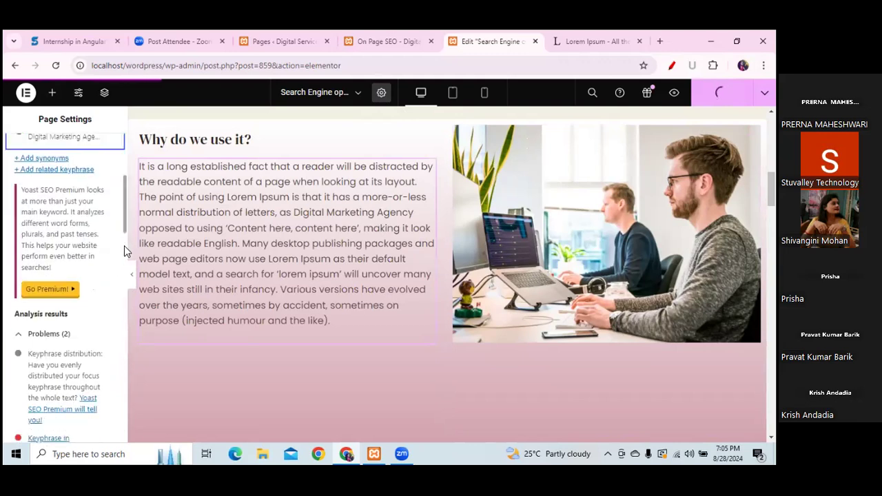
scroll(125, 254, "down", 2)
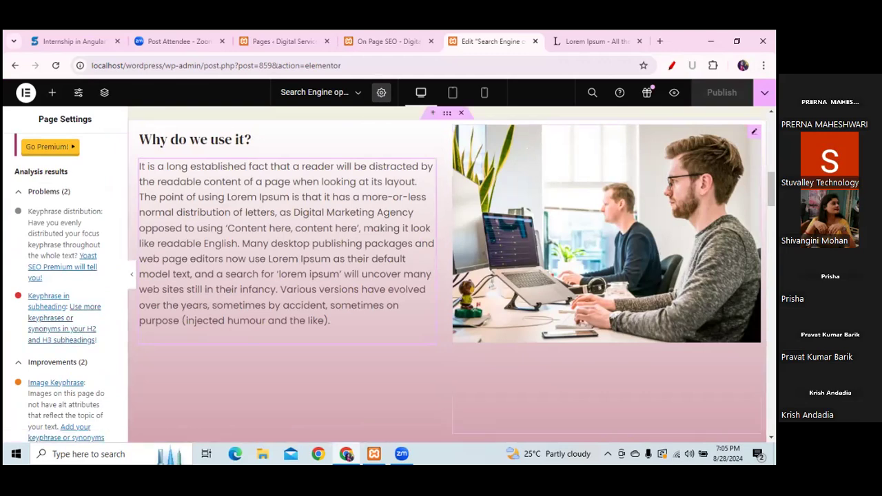
Open the "What is Lorem Ipsum?" heading for editing and underline its HTML tag setting in red
scroll(603, 233, "up", 5)
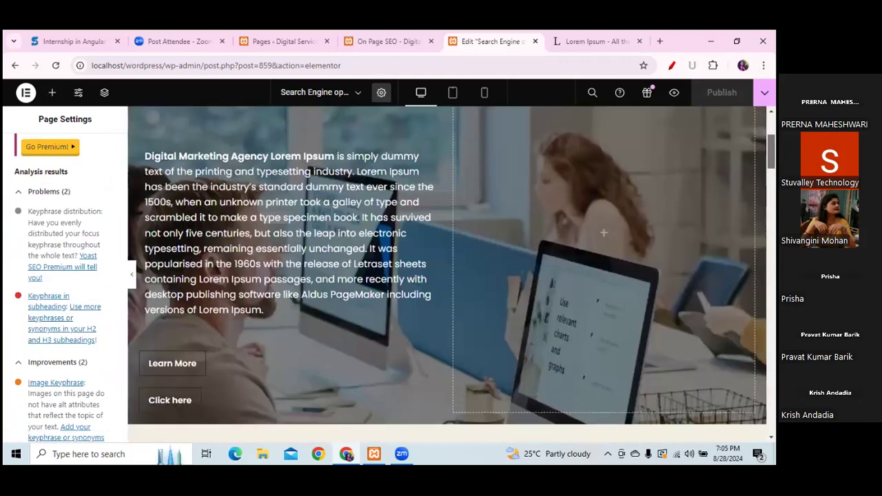
scroll(193, 324, "up", 3)
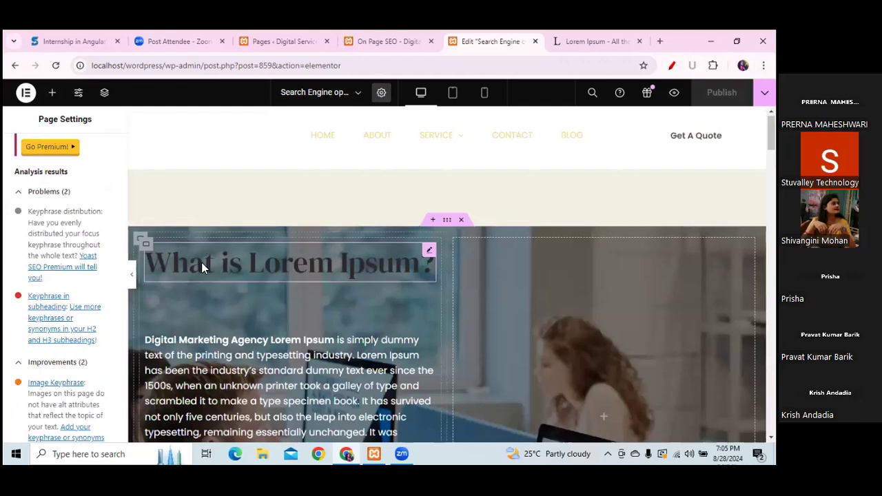
left_click(204, 262)
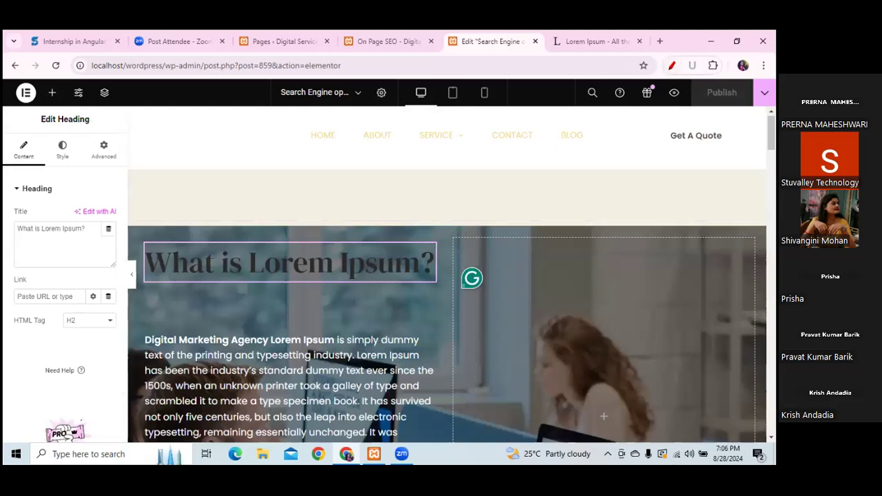
left_click_drag(65, 332, 113, 324)
left_click(748, 159)
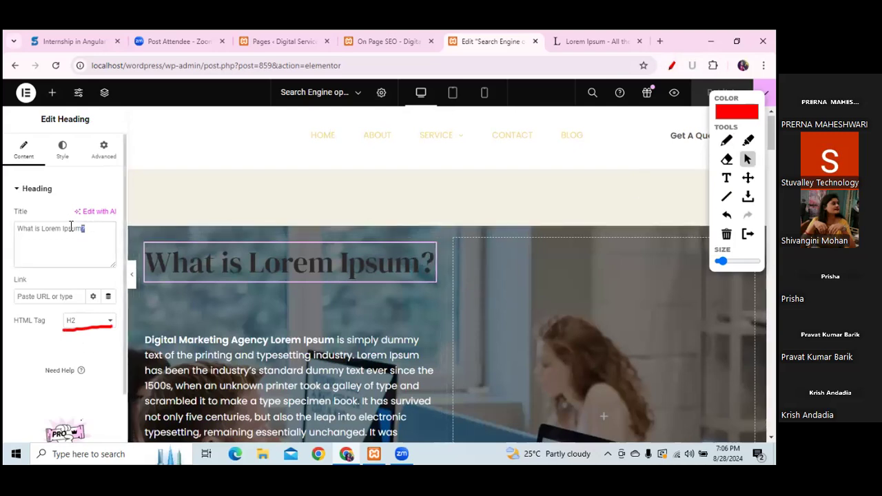
Replace the hero heading's title with "Digital Marketing Agency"
left_click_drag(79, 227, 7, 229)
key("BackSpace")
type("Digital")
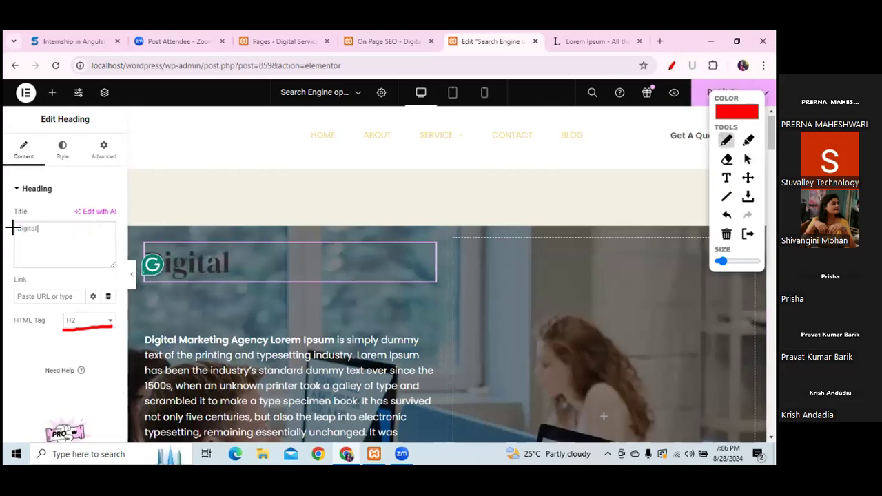
type(" Marketing Agency")
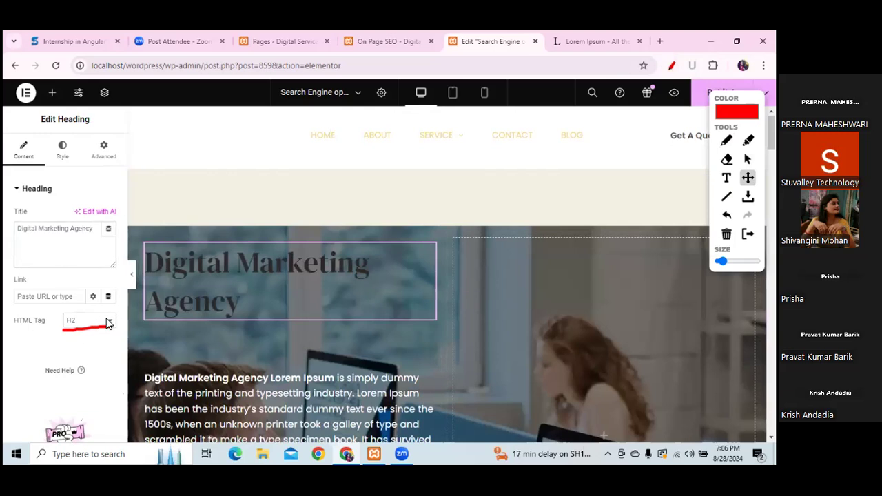
Set the hero heading's HTML tag to H1 and check its size on the page
left_click(748, 159)
left_click(110, 322)
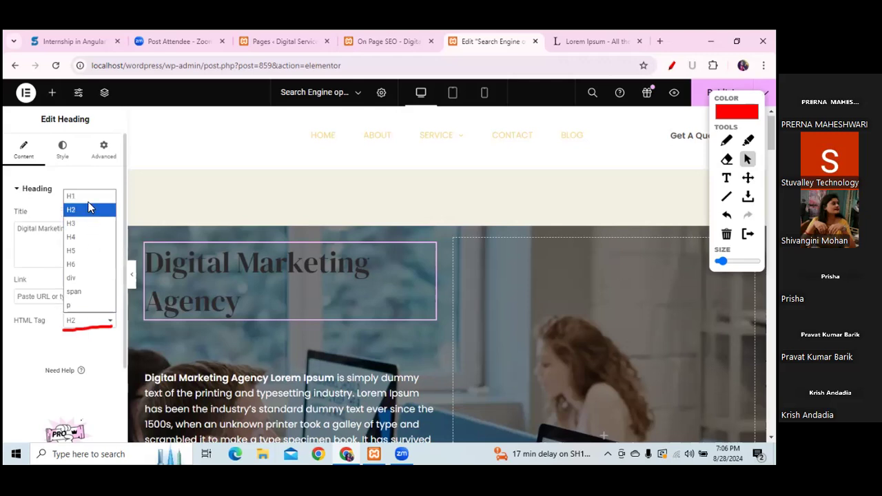
left_click(89, 198)
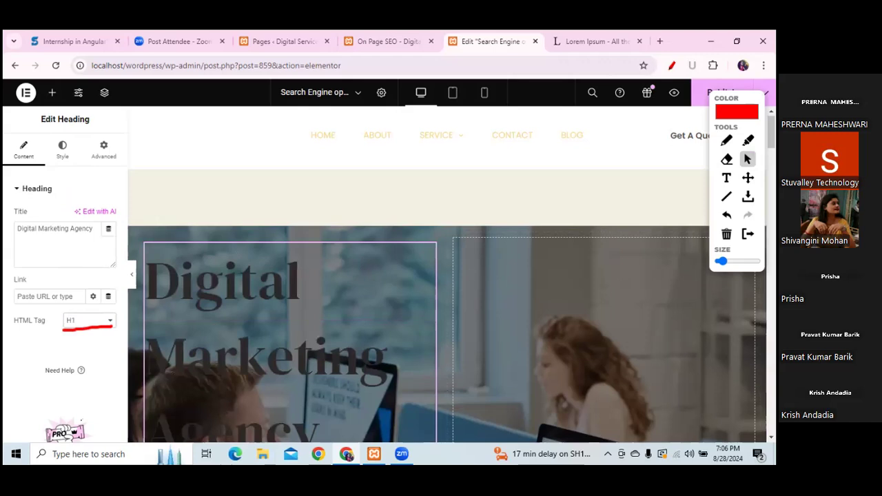
scroll(402, 187, "down", 2)
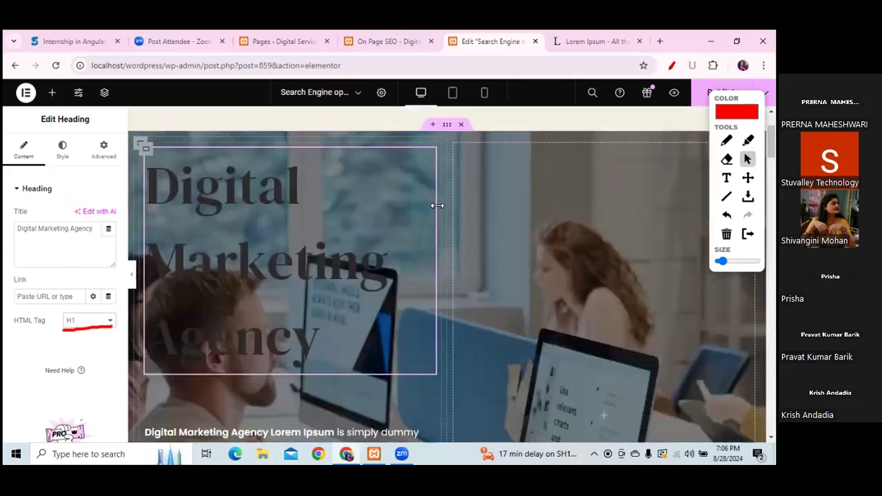
Adjust the width of the hero heading's box to a custom width of about 80.9%
left_click_drag(451, 206, 519, 210)
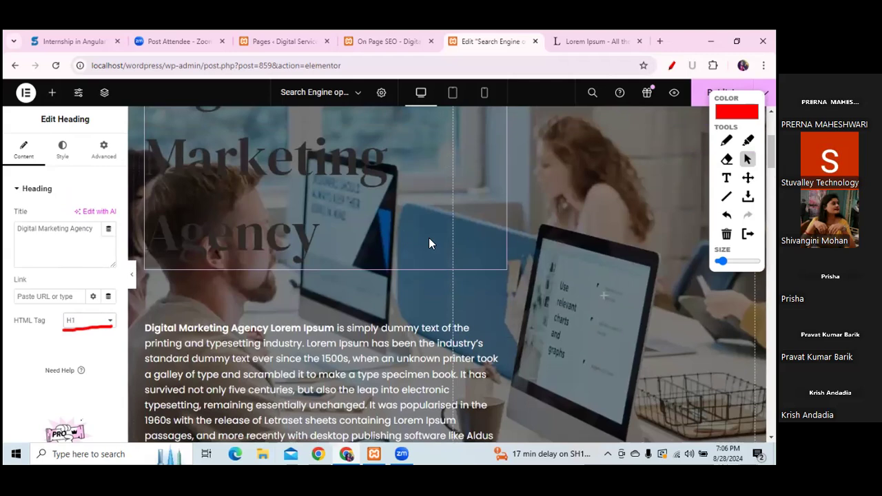
left_click_drag(487, 242, 436, 244)
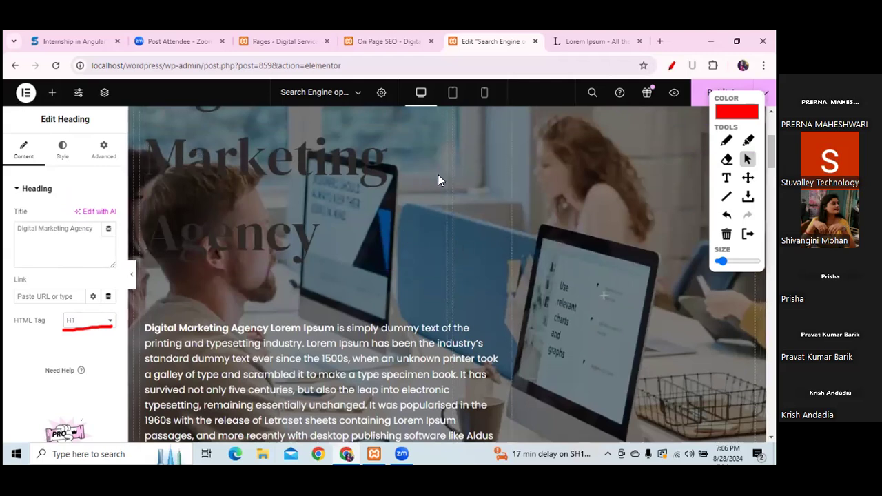
Centre the "Digital Marketing Agency" hero heading and set its text colour to white
left_click(62, 150)
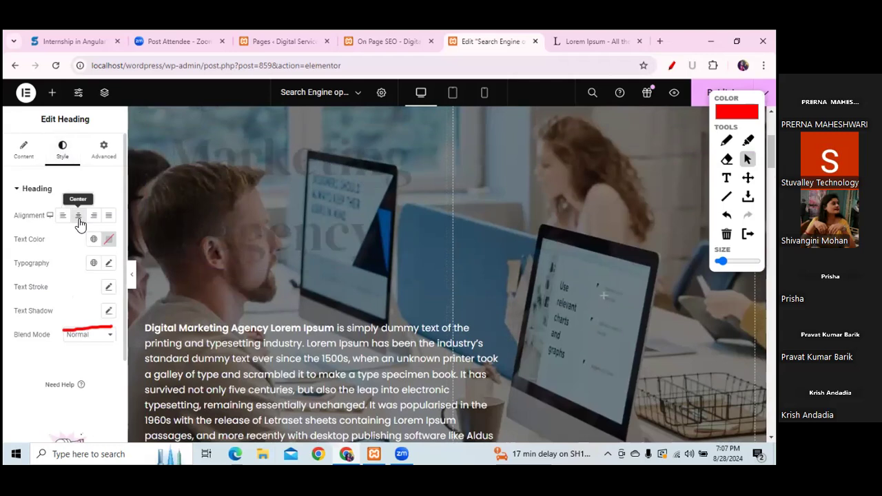
left_click(109, 241)
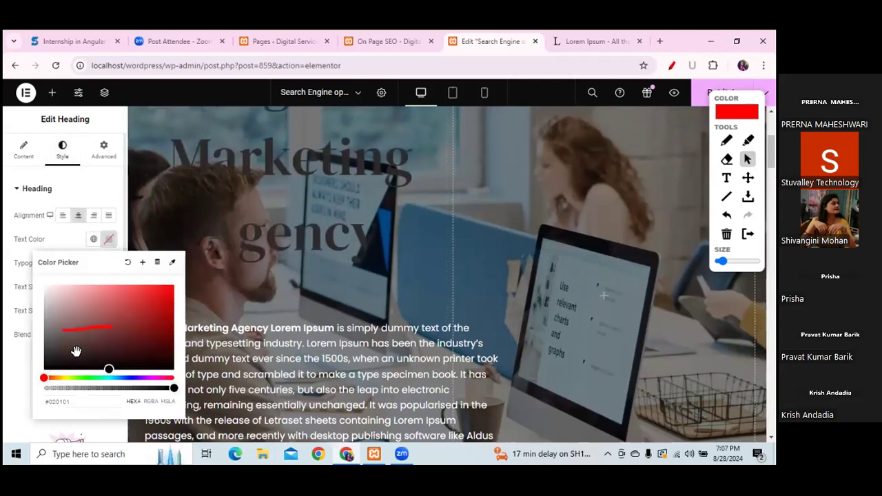
left_click_drag(109, 371, 46, 287)
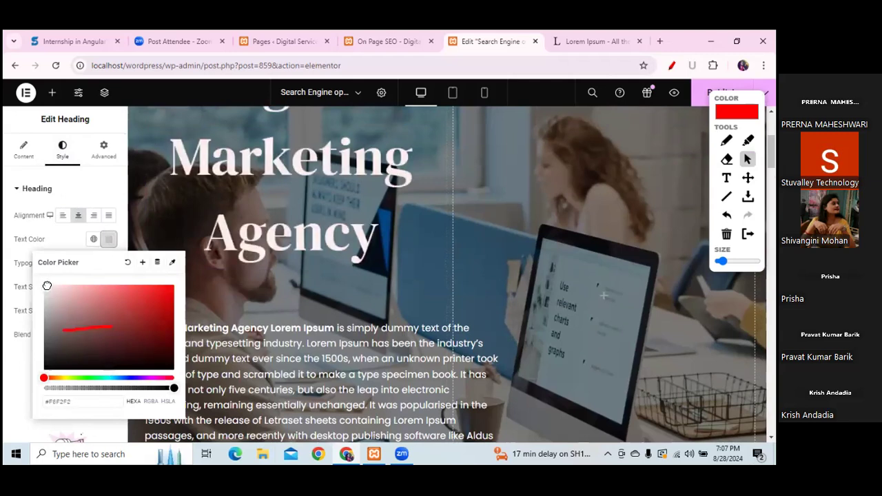
left_click(84, 190)
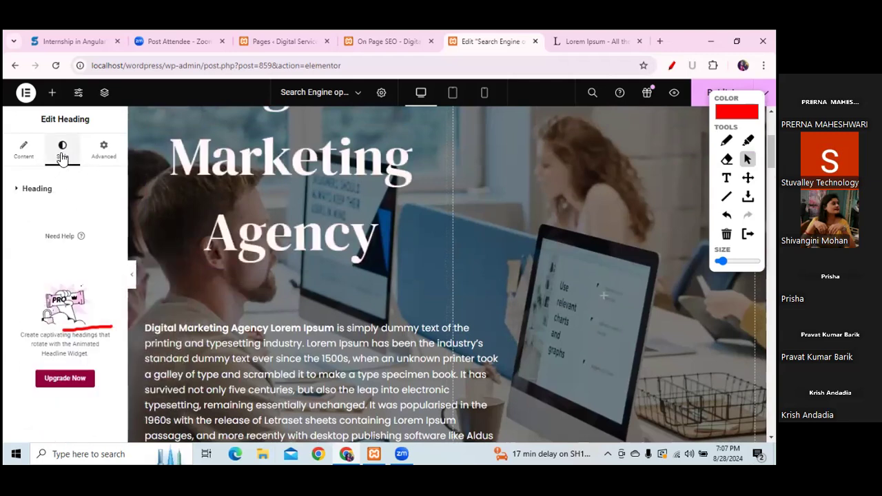
left_click(23, 148)
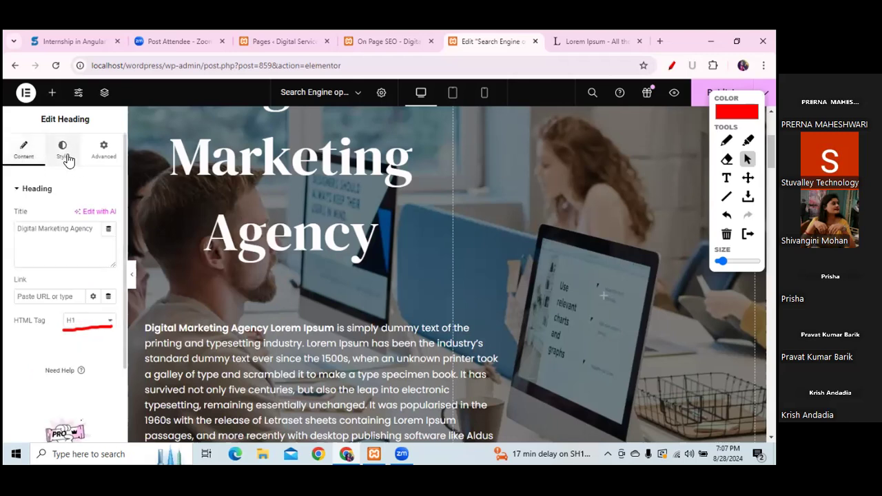
left_click(62, 153)
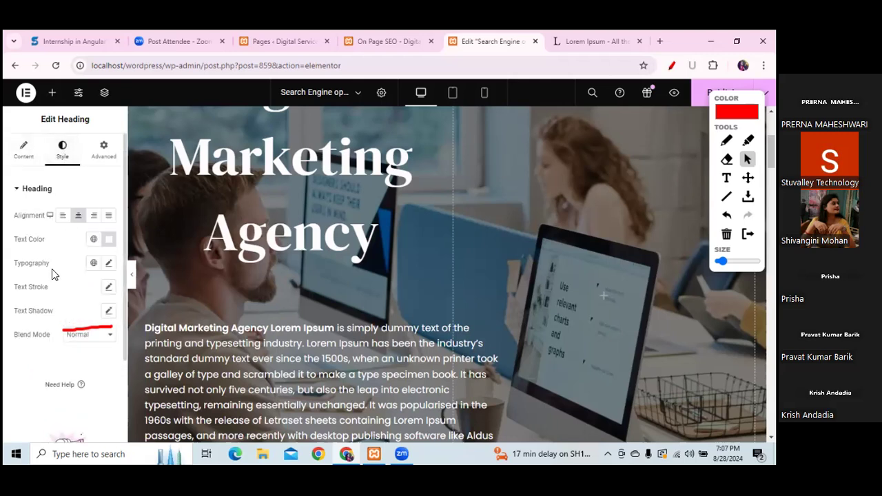
left_click(96, 336)
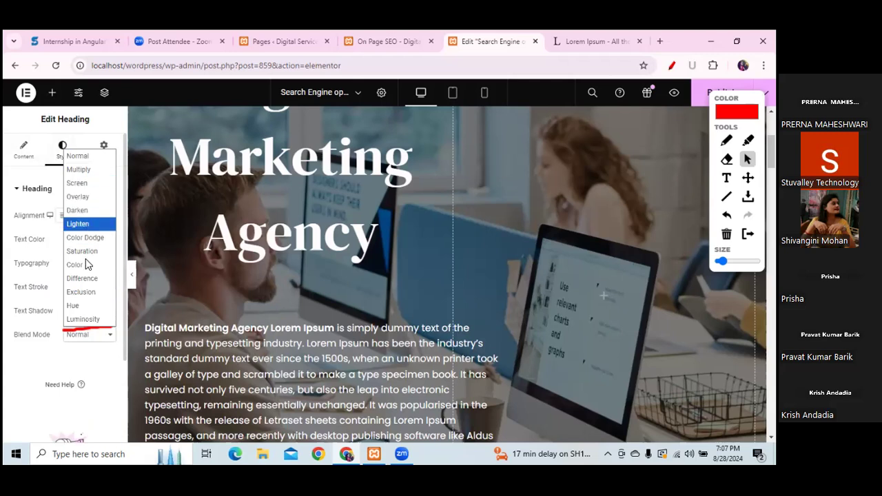
left_click(38, 428)
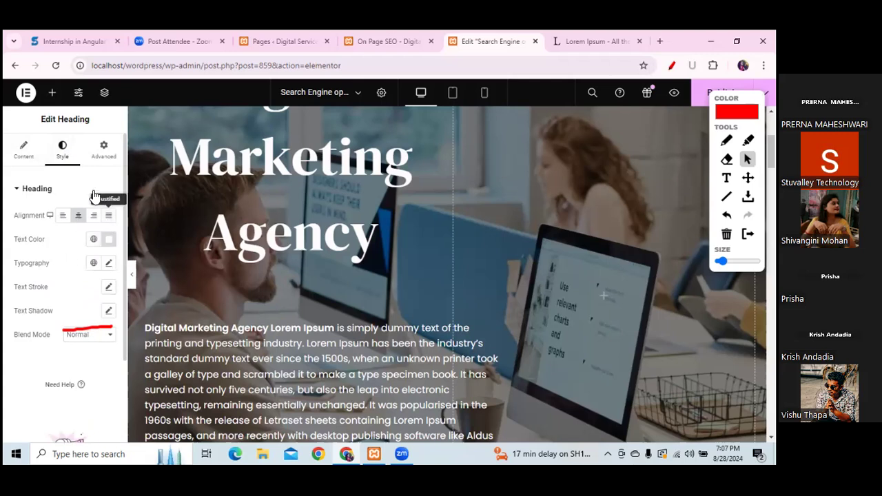
Try the Full Width (100%) and Default width options on the hero heading, and return its width to Custom
left_click(104, 149)
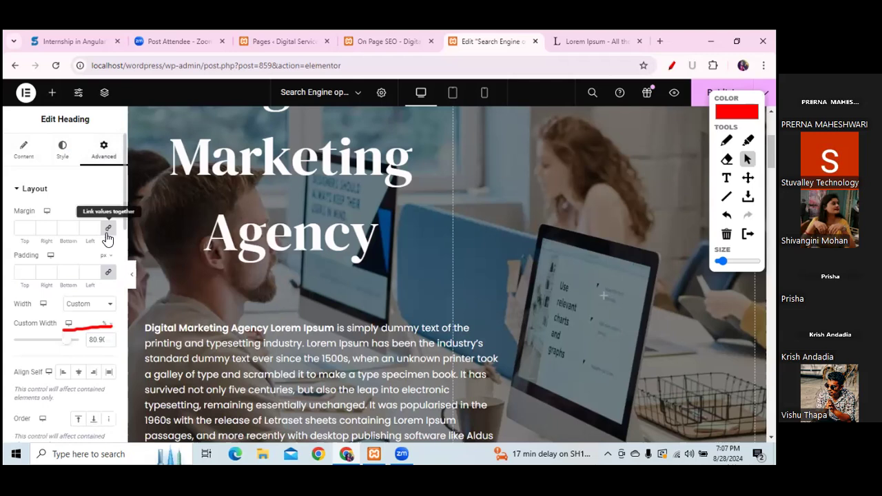
left_click(110, 306)
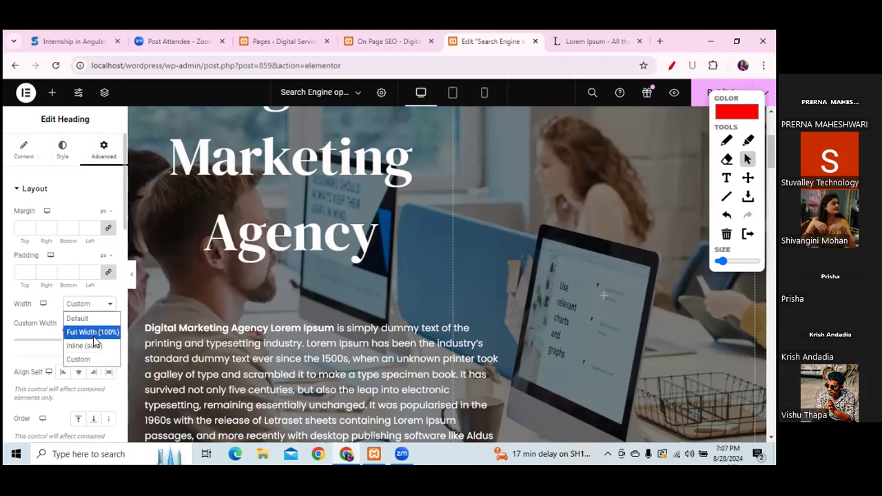
left_click(94, 335)
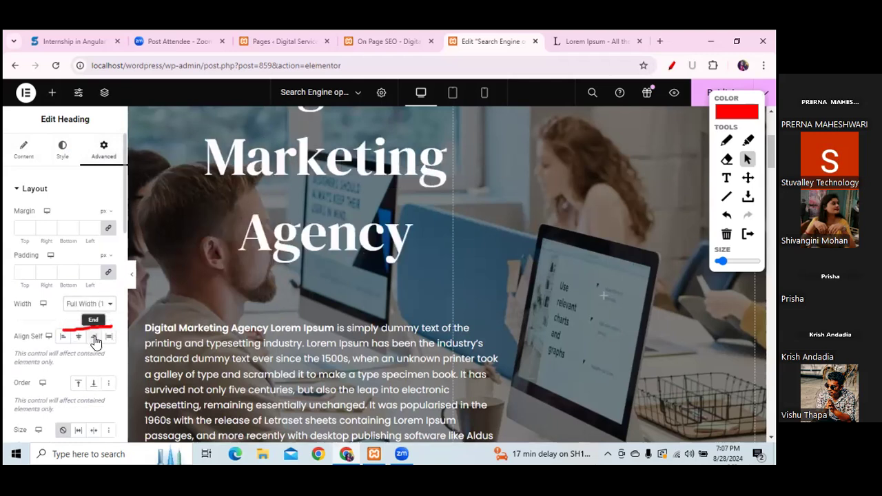
left_click(108, 305)
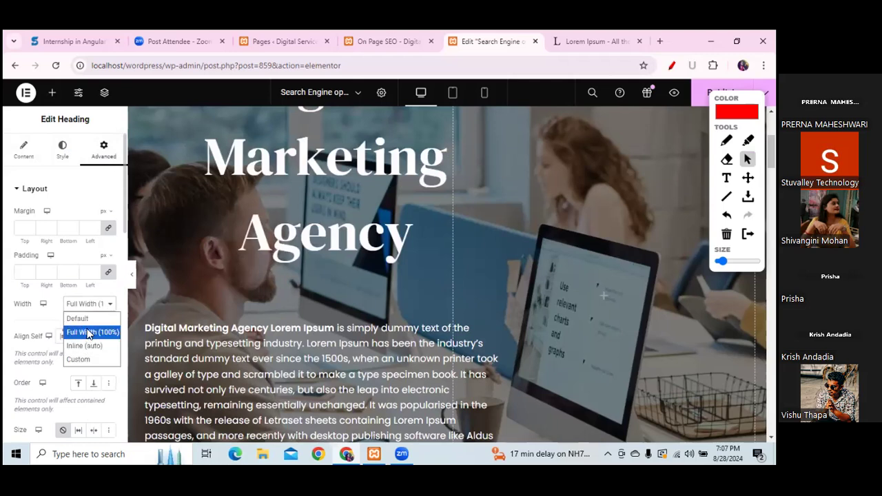
left_click(88, 319)
left_click(112, 310)
left_click(82, 356)
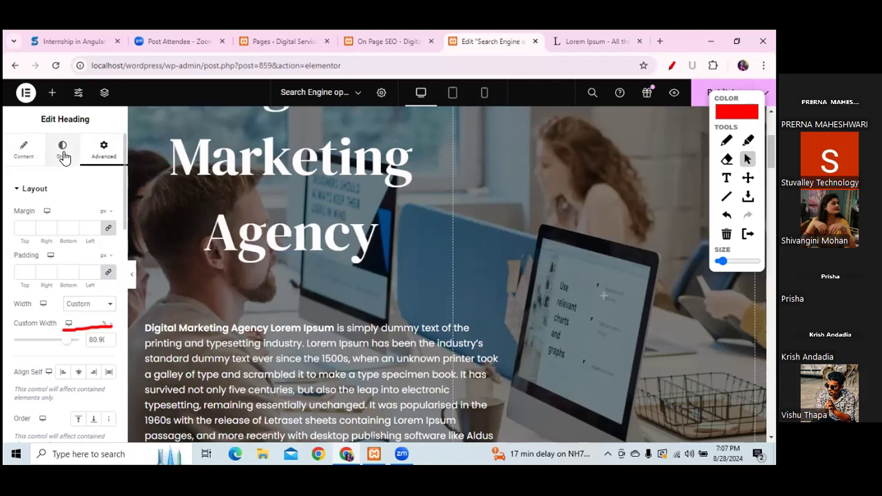
Align the hero heading to the left and return to its content settings
left_click(63, 152)
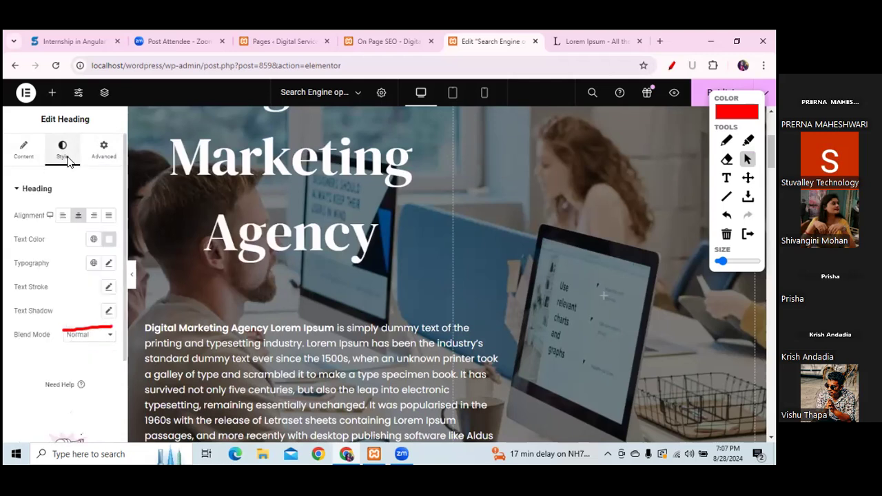
left_click(64, 216)
left_click(24, 149)
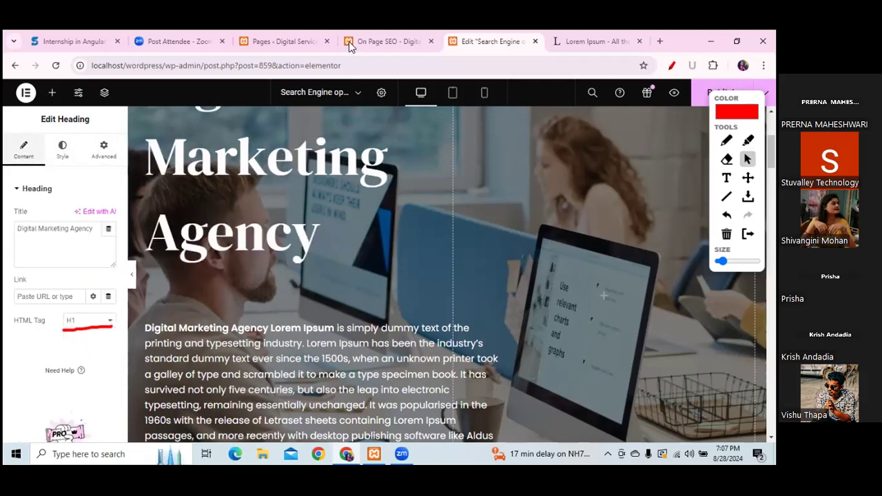
Expand the page's Yoast SEO analysis and check the listed problems, including the keyphrase in subheading result
left_click(381, 94)
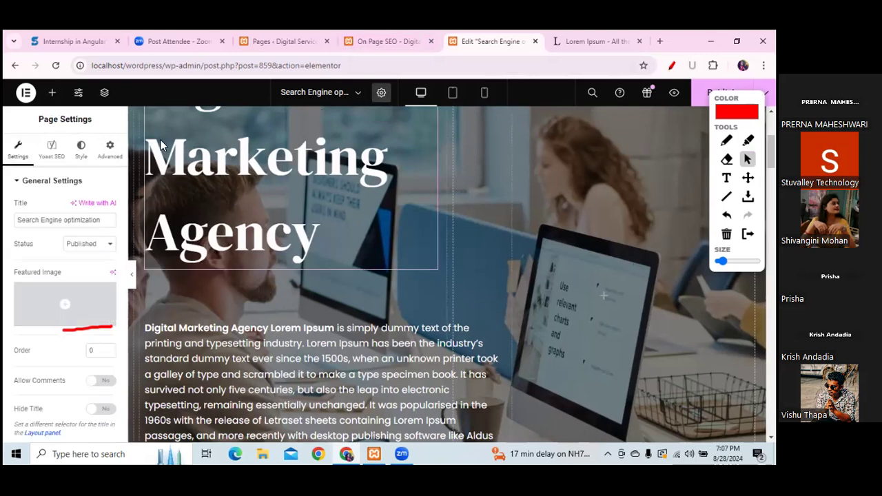
left_click(51, 153)
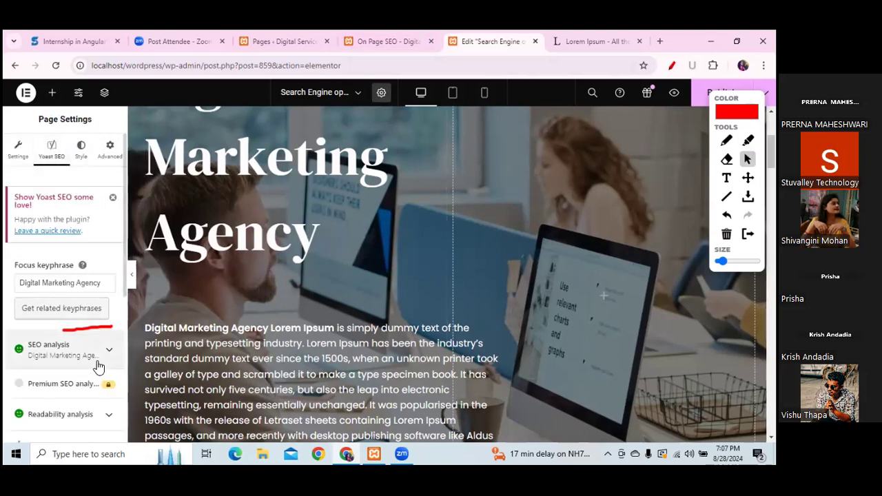
left_click(112, 345)
left_click_drag(125, 258, 124, 386)
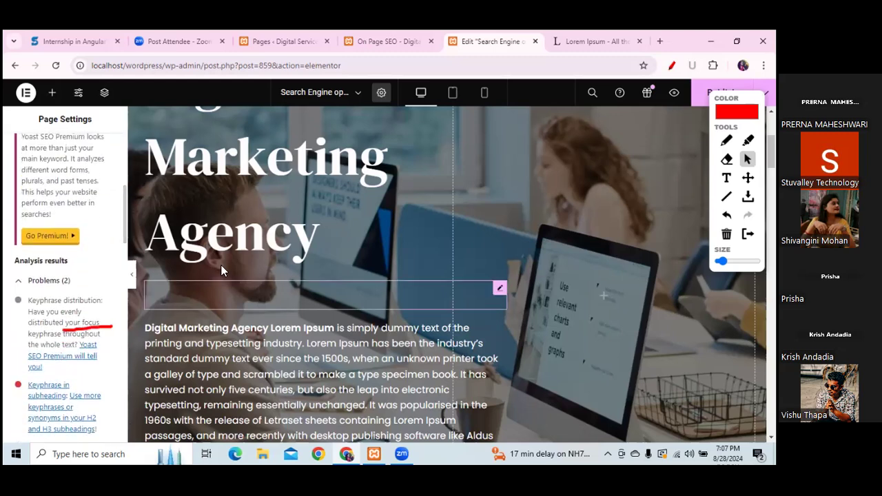
Set the "Digital Marketing Agency" hero heading's HTML tag to H3
left_click(222, 265)
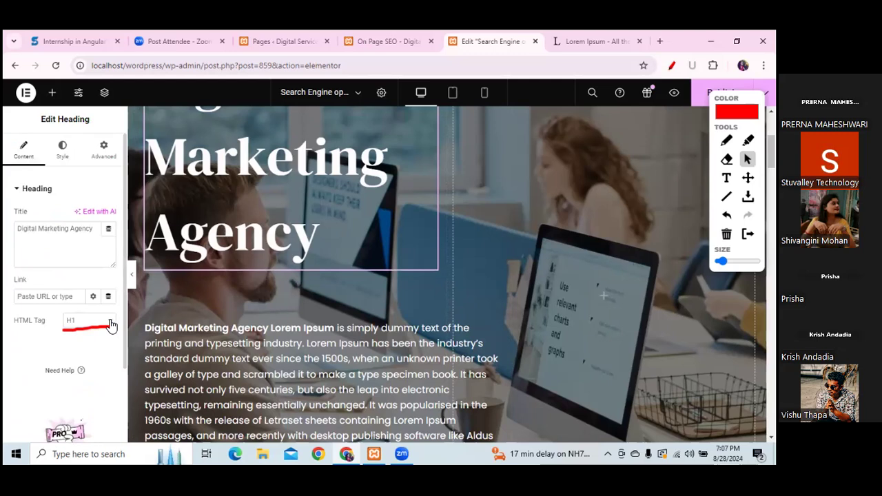
left_click(110, 325)
left_click(83, 227)
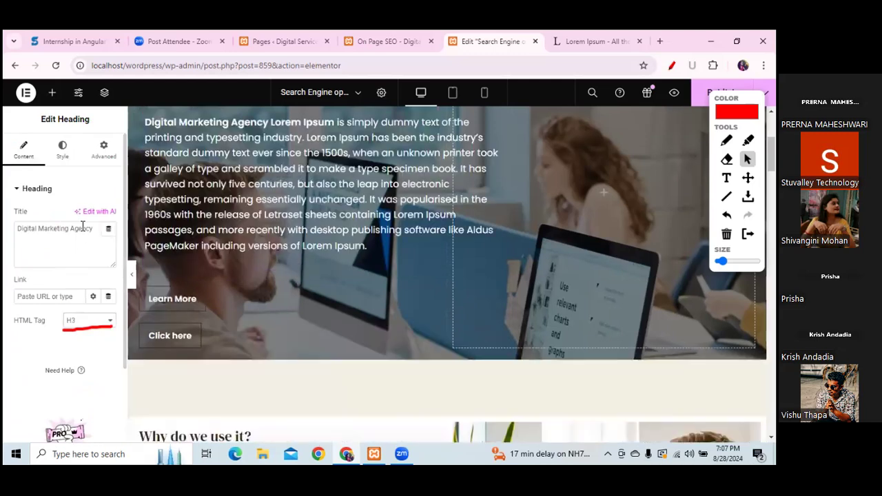
scroll(446, 274, "up", 3)
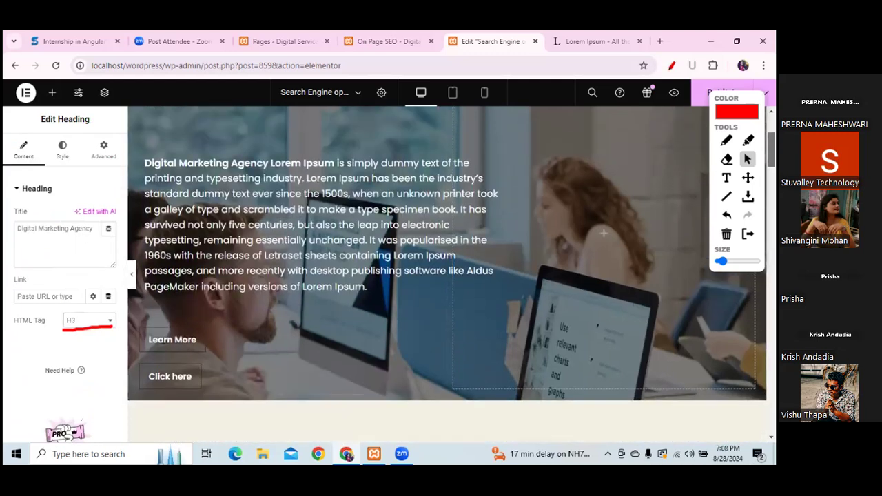
Reopen the page's Yoast SEO analysis and review its results down to the keyphrase in subheading check
left_click(381, 93)
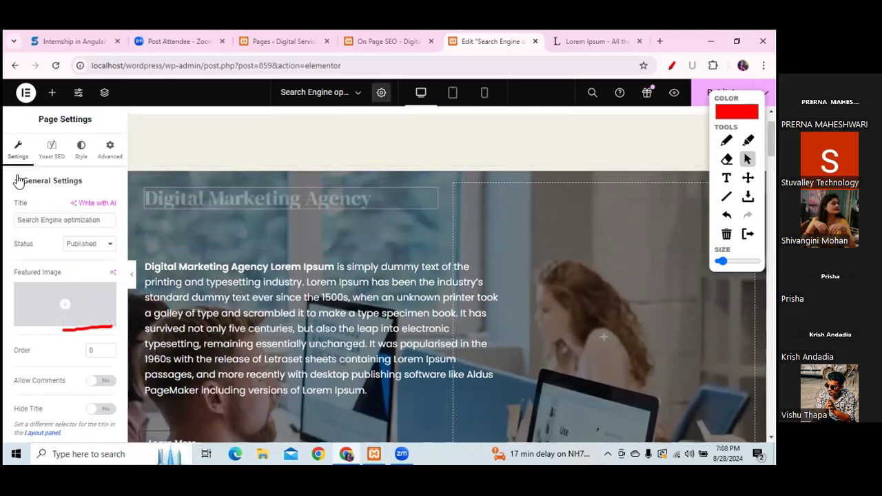
left_click(51, 146)
left_click(75, 360)
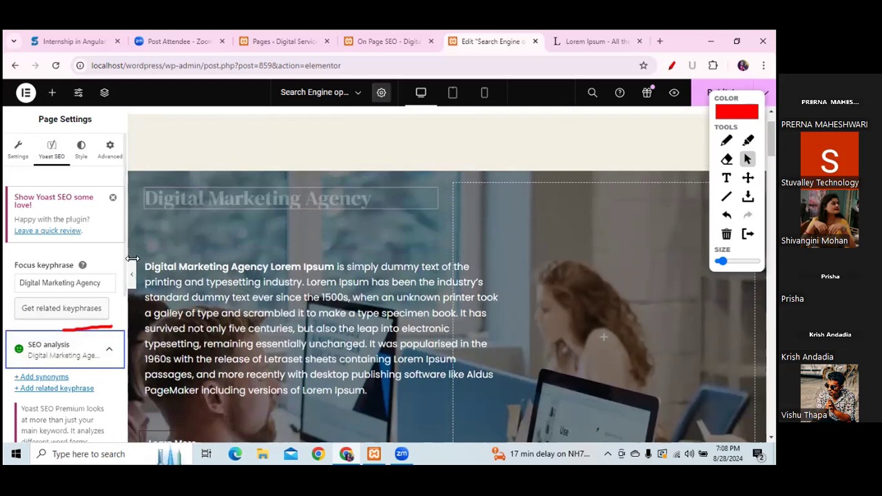
scroll(126, 261, "down", 8)
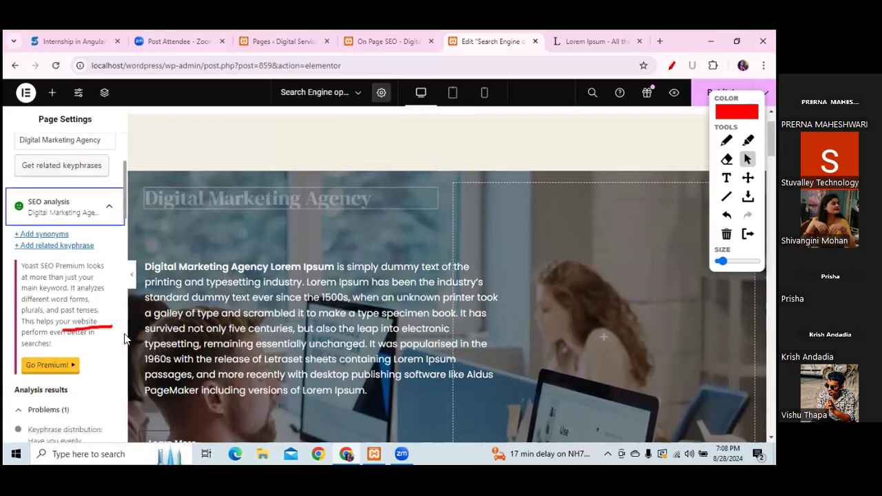
scroll(120, 401, "down", 1)
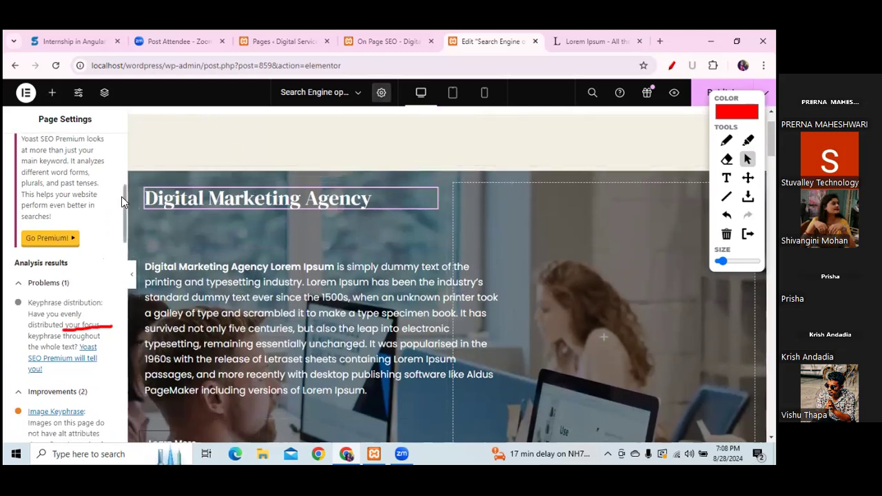
left_click_drag(124, 199, 122, 350)
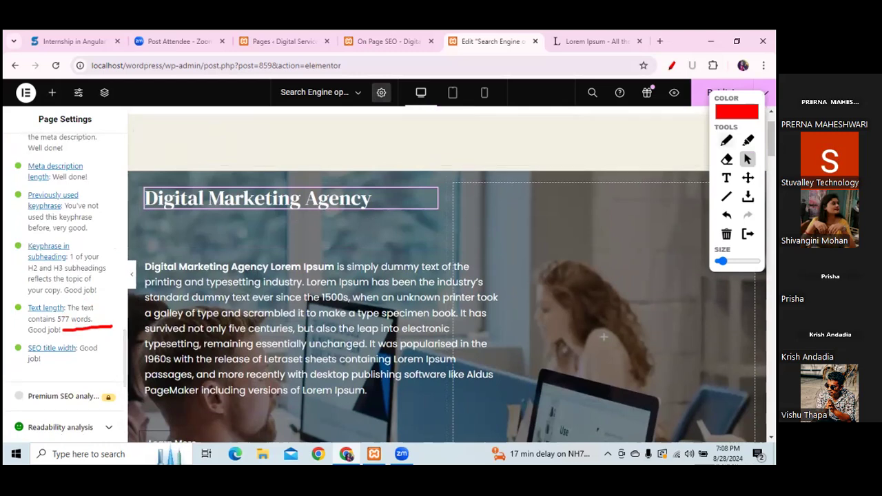
Circle the "Keyphrase in subheading" result in red and underline its title and the H2 and H3 mention
left_click(726, 141)
mouse_move(40, 240)
left_mouse_down()
mouse_move(95, 240)
mouse_move(115, 298)
mouse_move(27, 303)
mouse_move(25, 246)
mouse_move(86, 251)
left_mouse_up()
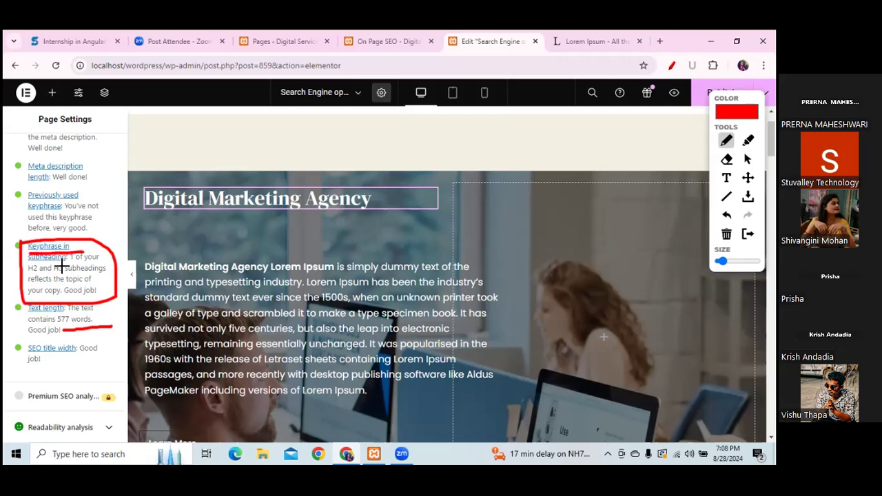
left_click_drag(28, 273, 65, 275)
left_click_drag(61, 329, 94, 320)
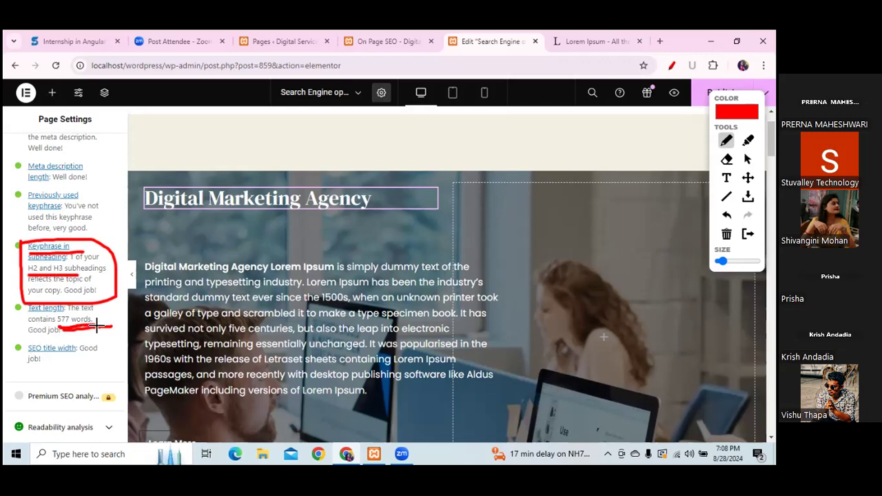
Clear all red annotations from the screen and return to the normal pointer
left_click(726, 234)
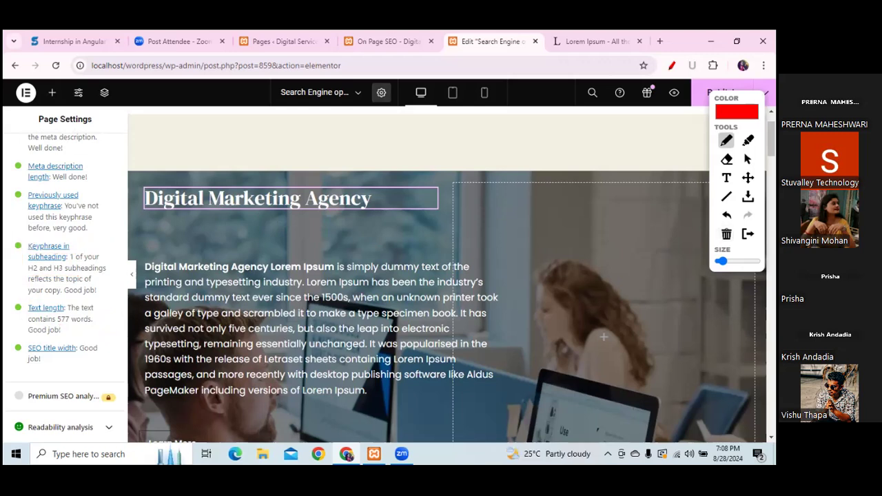
left_click(748, 159)
Review the remaining SEO problems and the image keyphrase improvement, and locate the image beside "Why do we use it?"
scroll(156, 166, "up", 1)
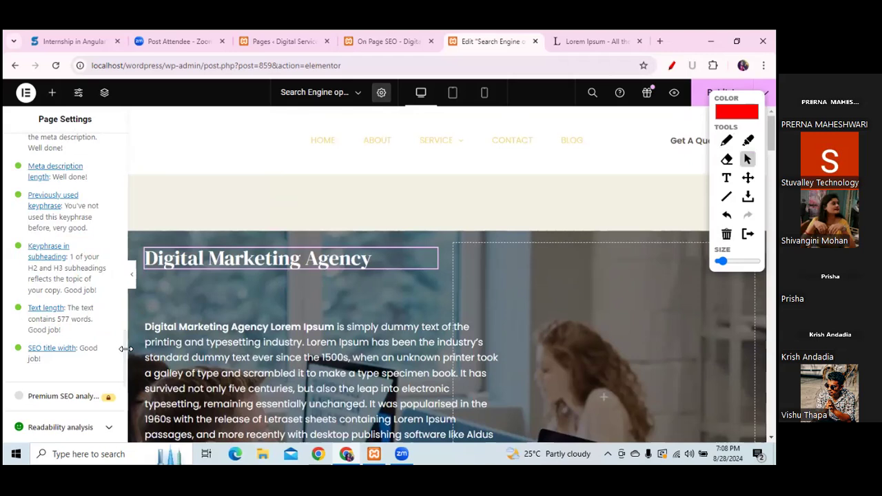
left_click_drag(124, 353, 108, 173)
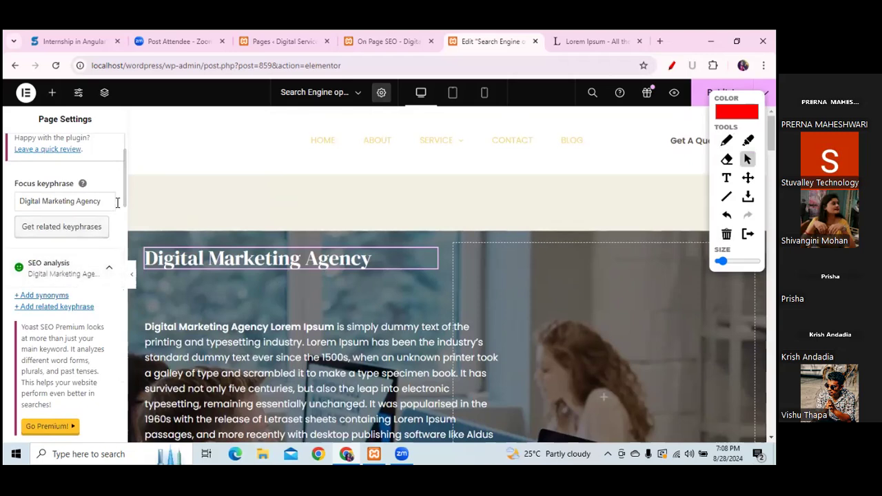
left_click_drag(124, 205, 128, 247)
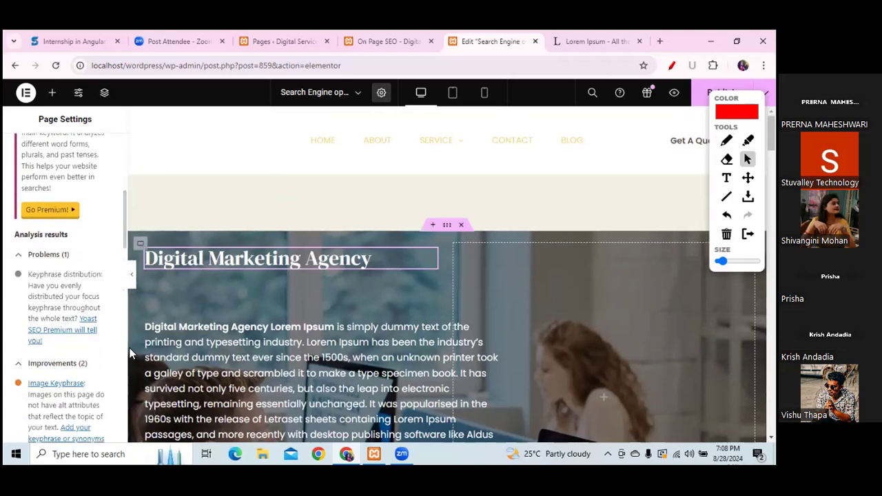
scroll(604, 397, "down", 8)
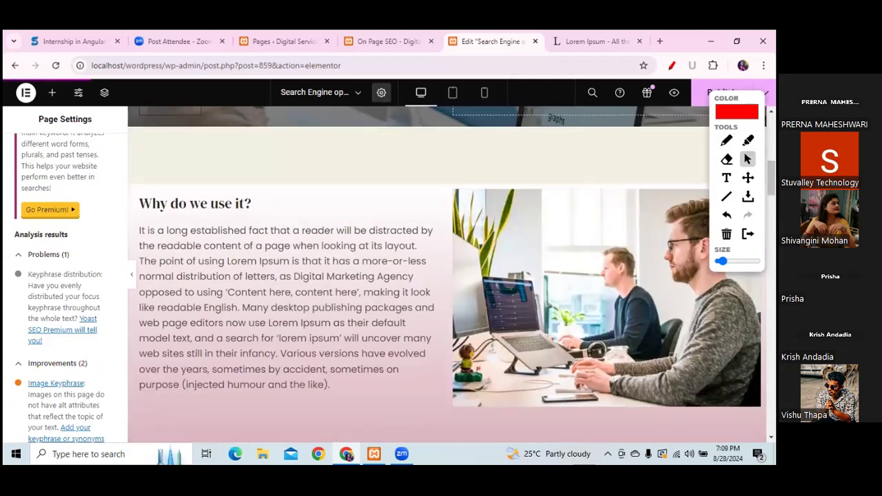
Tick the image beside "Why do we use it?" in red, open its settings and tick its thumbnail too
left_click(726, 141)
left_click_drag(435, 217, 507, 140)
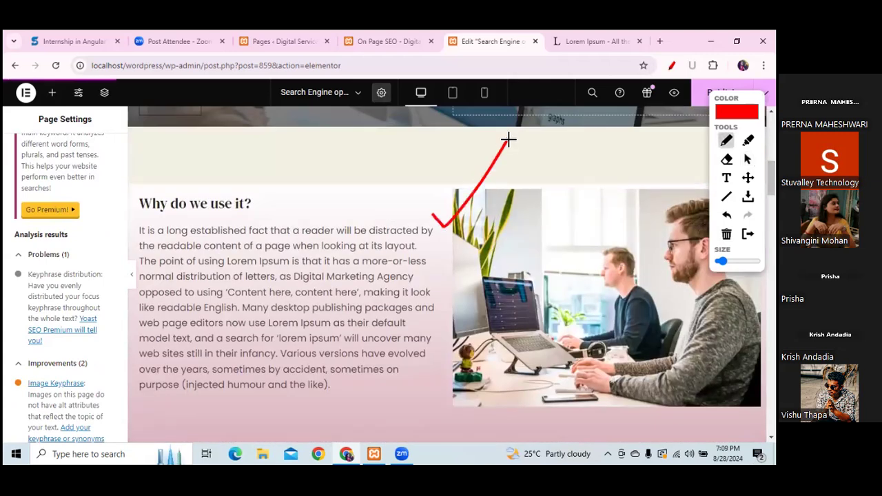
left_click(747, 159)
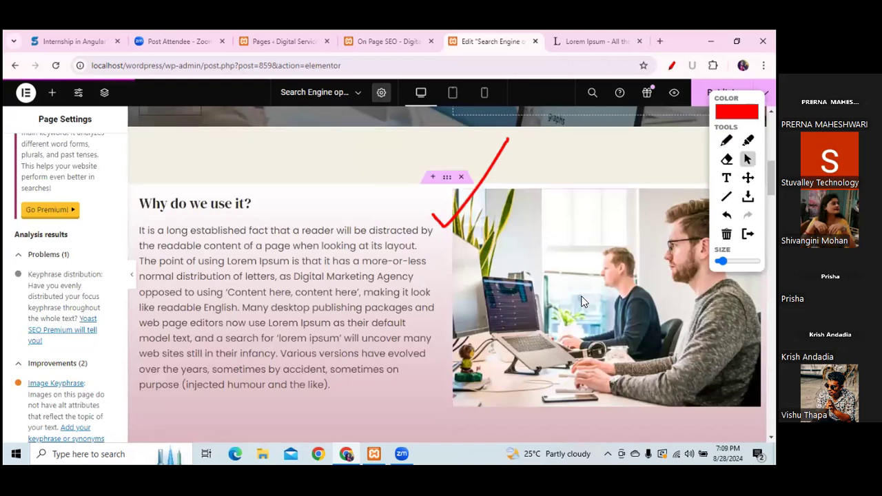
left_click(594, 269)
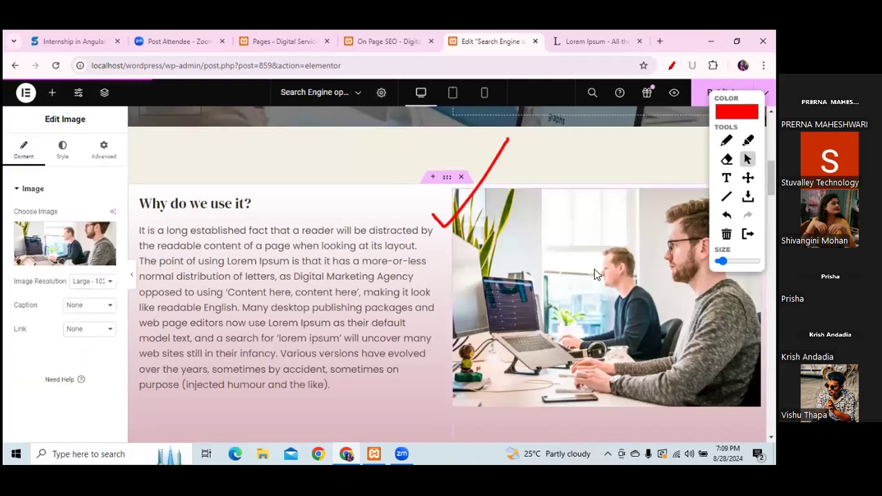
left_click(726, 141)
left_click_drag(3, 229, 41, 198)
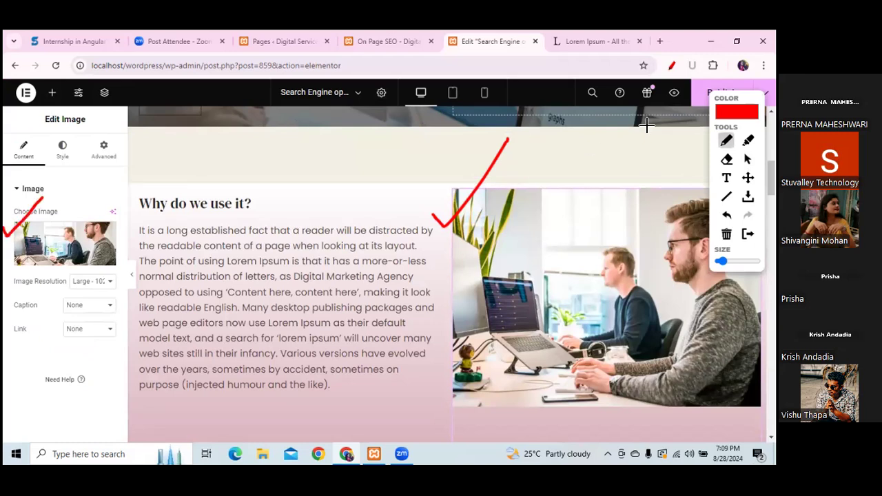
left_click(747, 159)
Open the image's media details, then tick the cta-img.jpg attachment and underline the Alt Text label in red
mouse_move(54, 252)
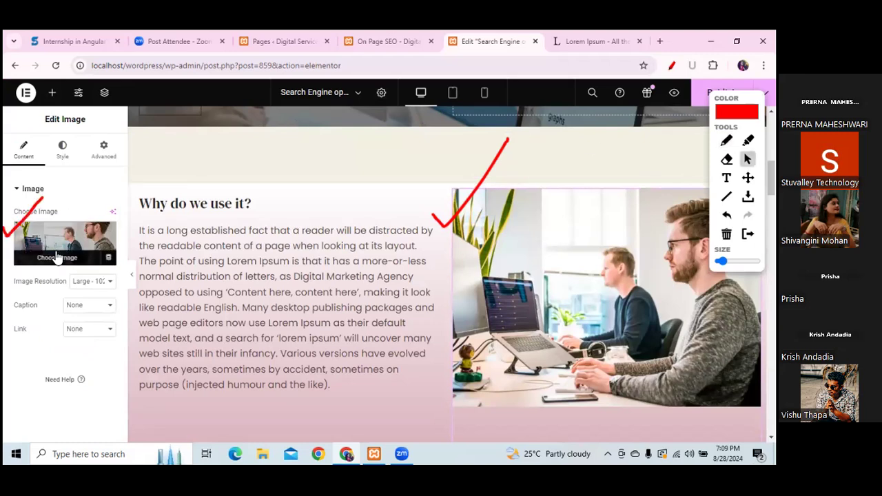
left_click(60, 235)
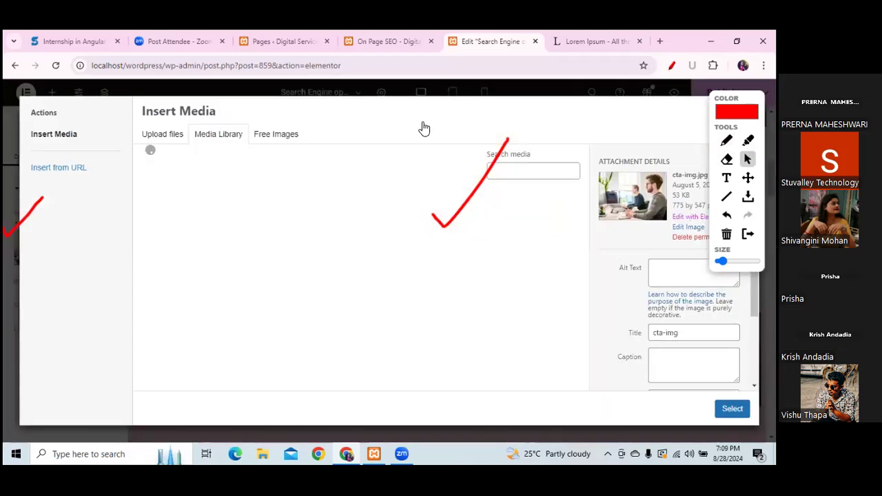
left_click_drag(758, 99, 443, 158)
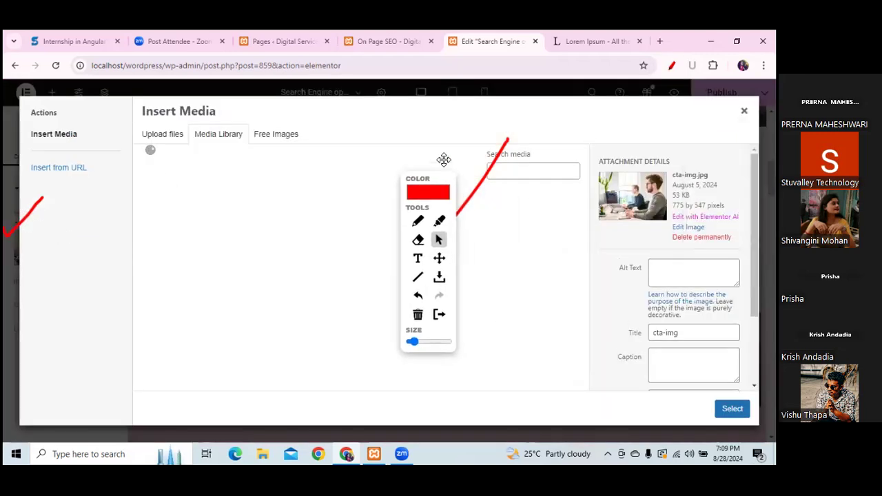
left_click(416, 200)
left_click_drag(583, 183, 642, 109)
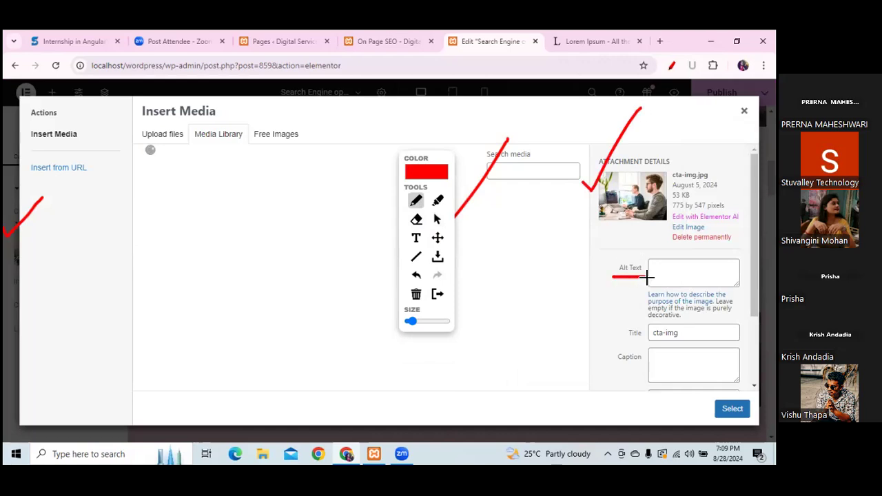
left_click(437, 219)
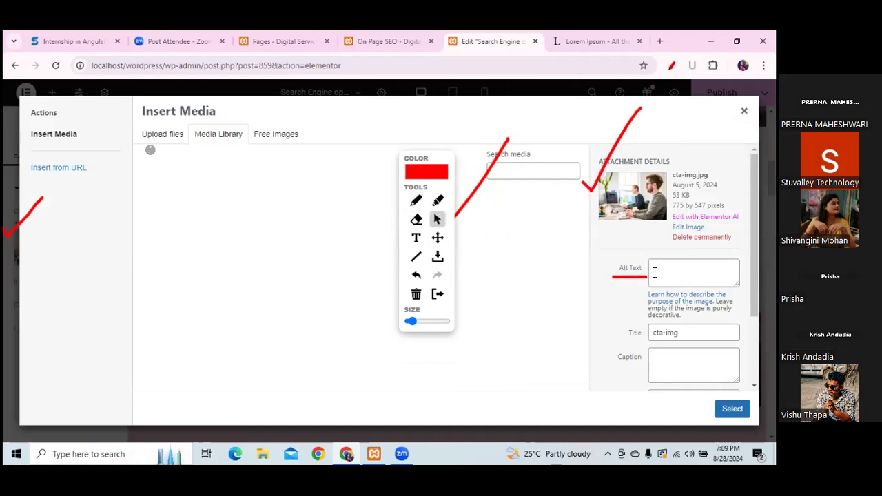
Set the alt text of cta-img.jpg to "Digital Marketing Agency" and apply the image to the page
left_click(657, 269)
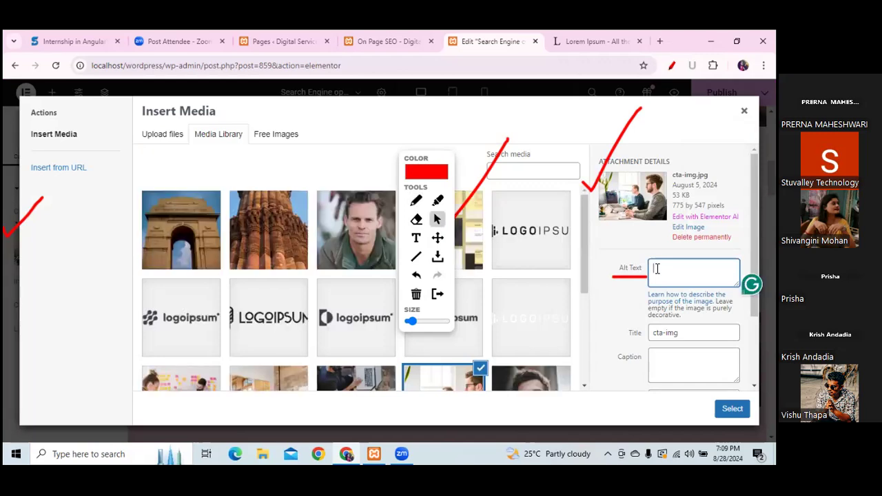
type("p")
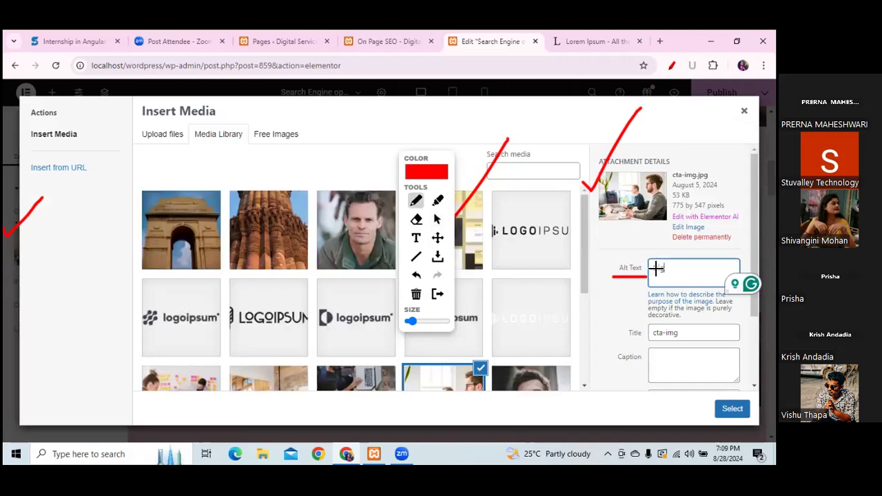
type("igital MA")
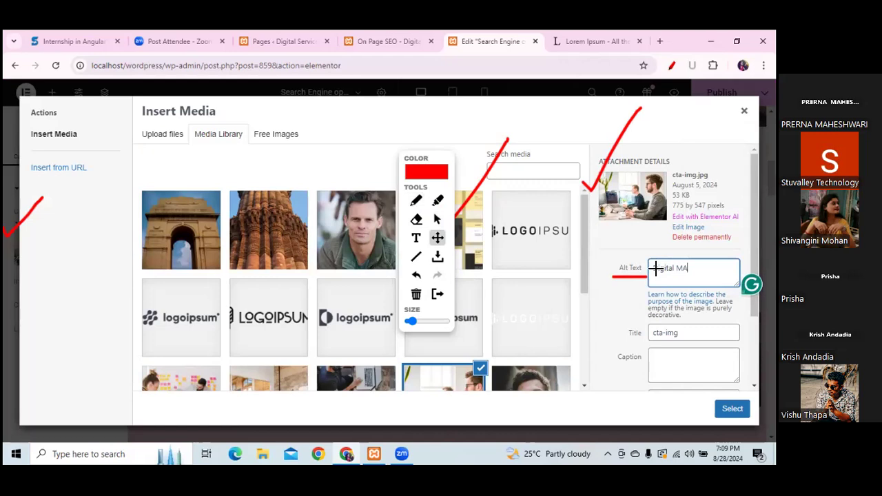
type("rketing Agency")
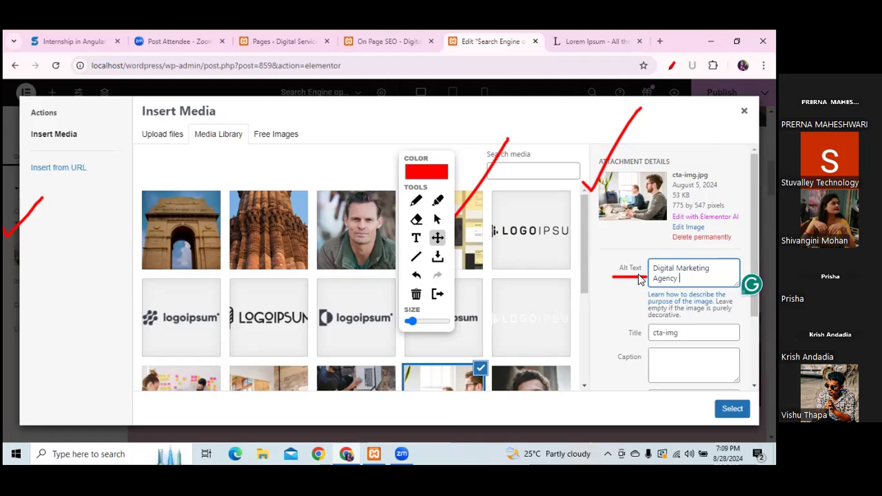
left_click(623, 309)
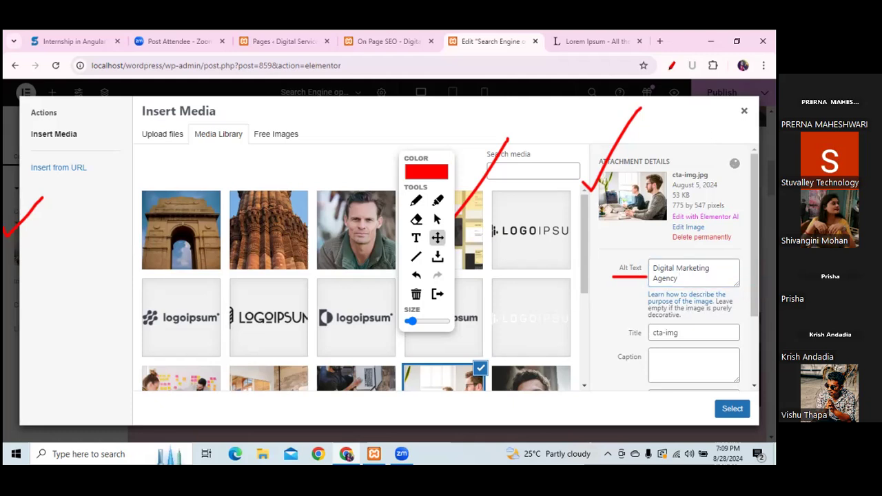
left_click(437, 219)
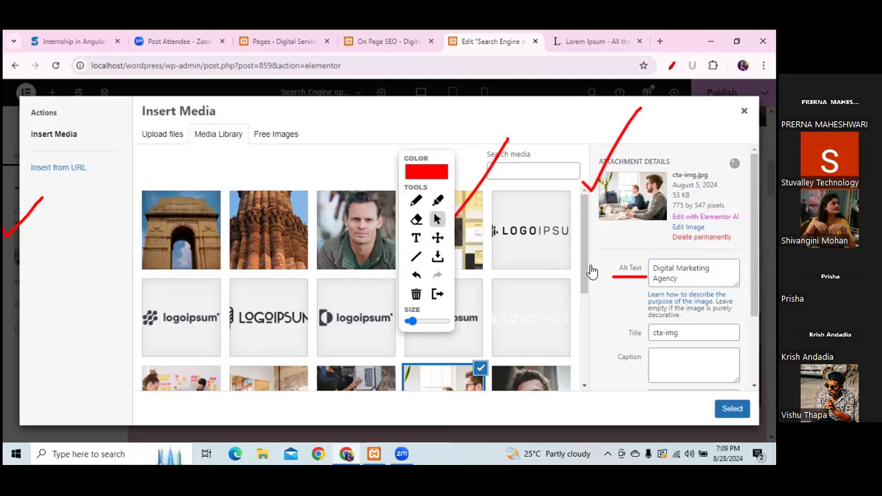
left_click(732, 409)
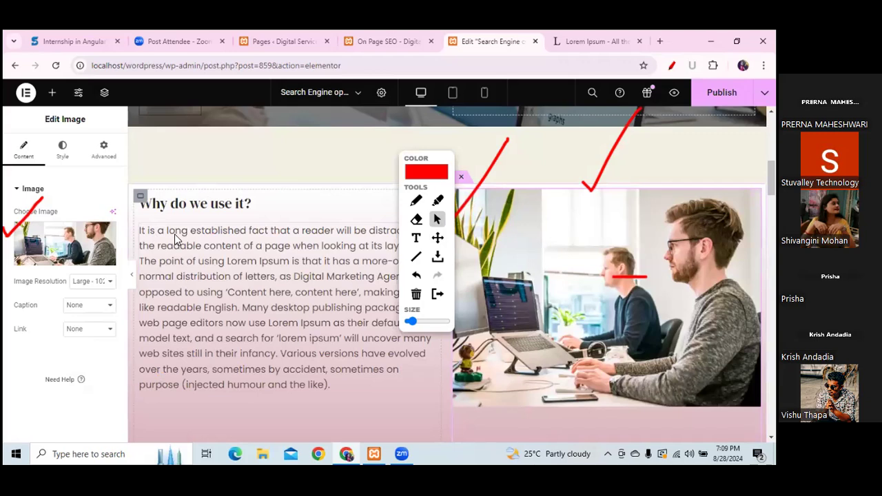
Reopen the page's Yoast SEO settings and clear all red annotations from the screen
left_click(382, 94)
left_click(51, 153)
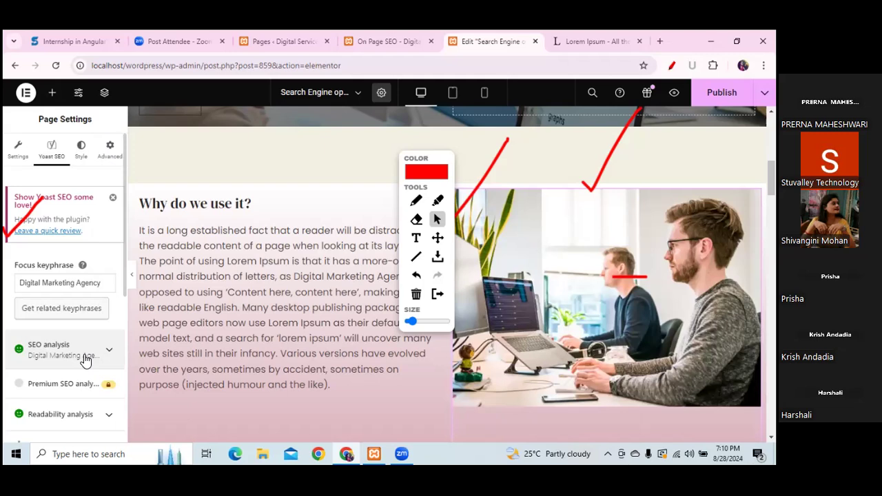
left_click(416, 295)
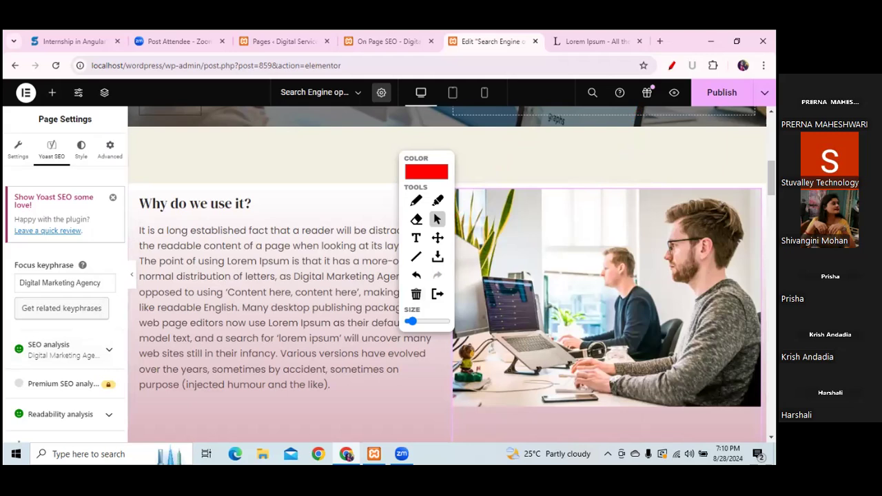
Give the image beside "Where does it come from?" the alt text "best Digital marketing agency" and apply it to the page
scroll(446, 276, "down", 5)
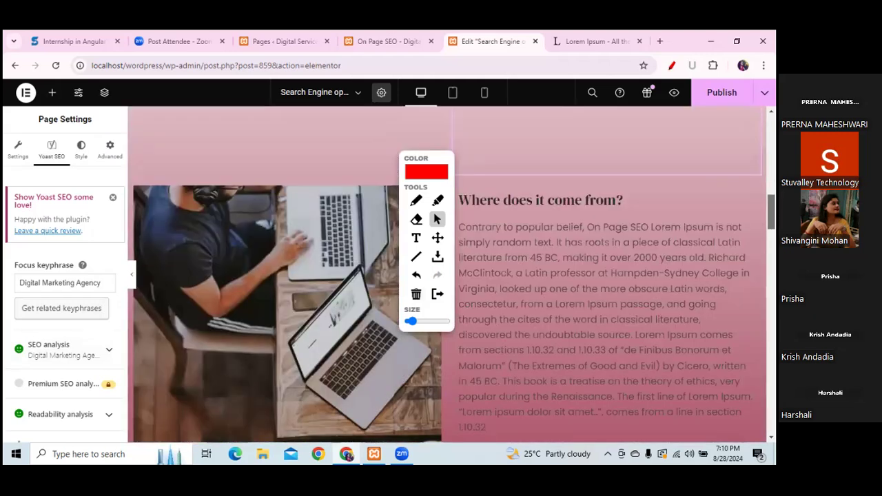
scroll(447, 276, "up", 5)
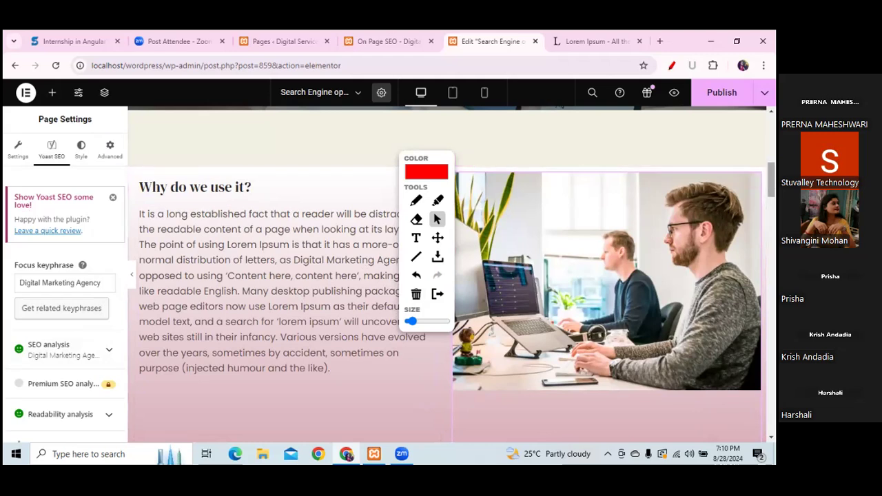
scroll(260, 332, "down", 5)
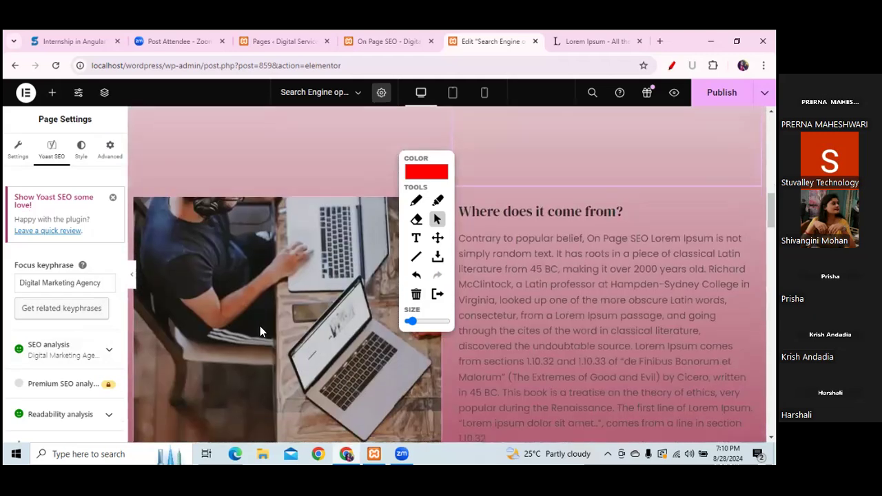
left_click(260, 326)
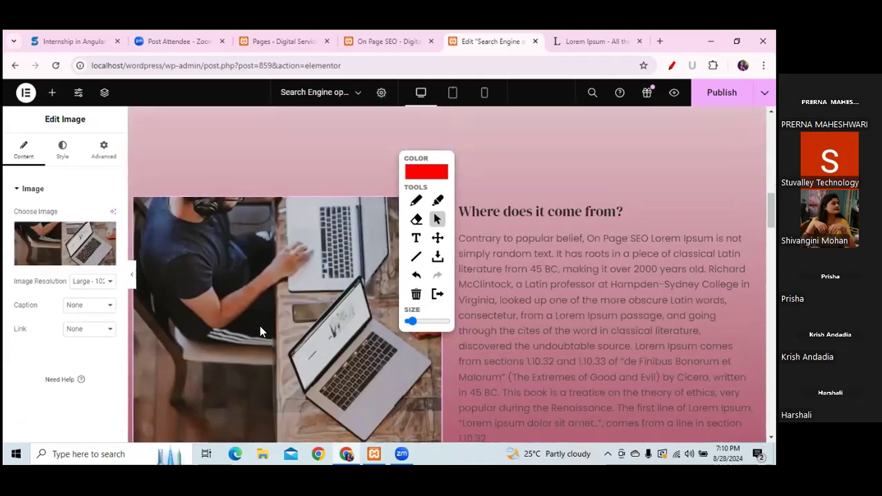
left_click(56, 266)
left_click(661, 274)
type("b")
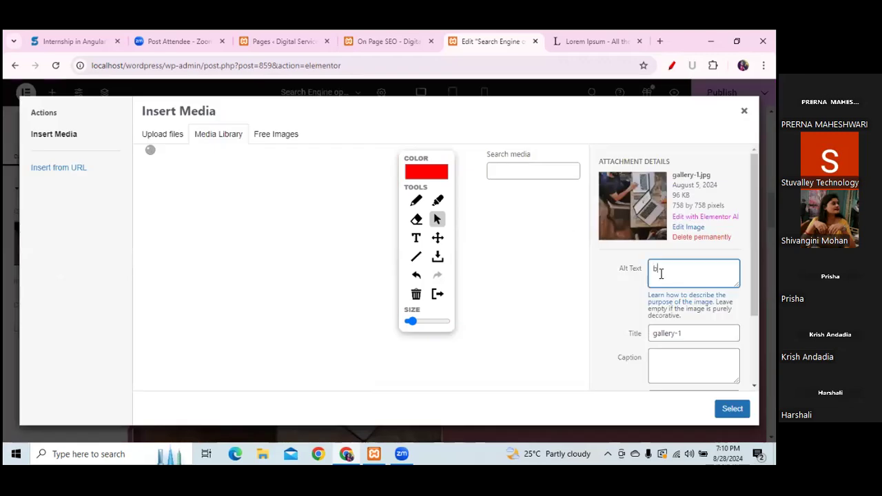
type("est Dig")
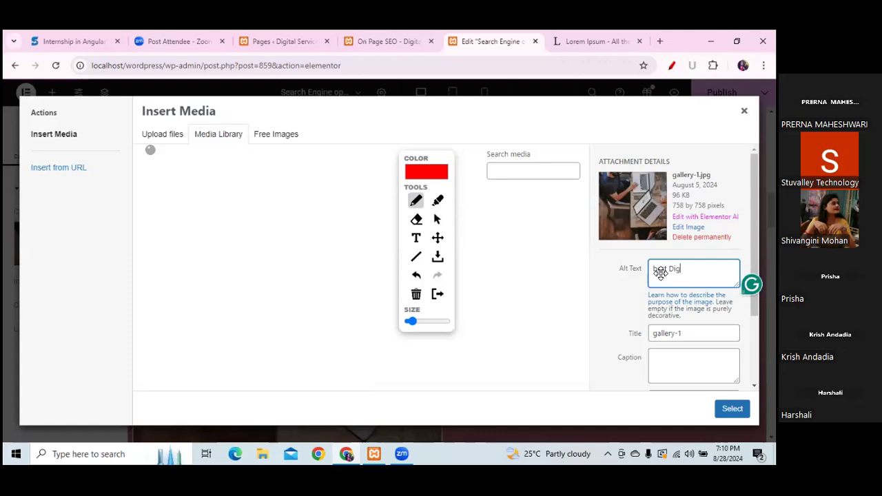
type("ital marketing")
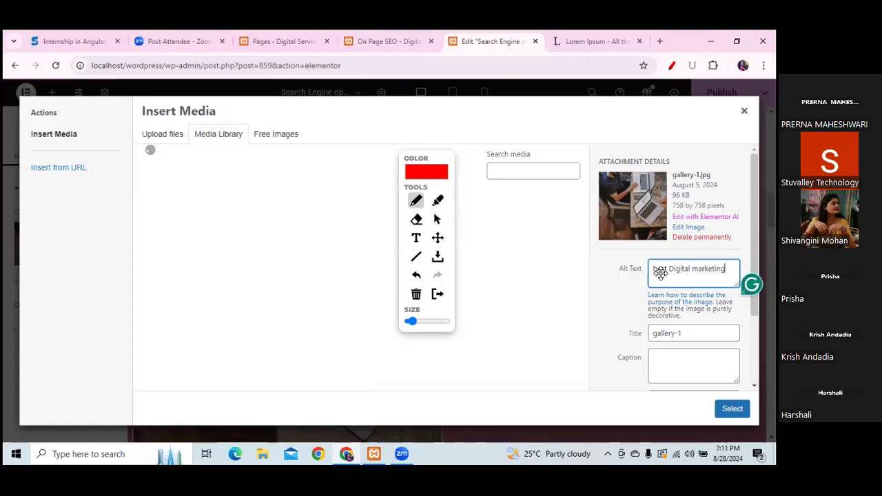
type(" agency")
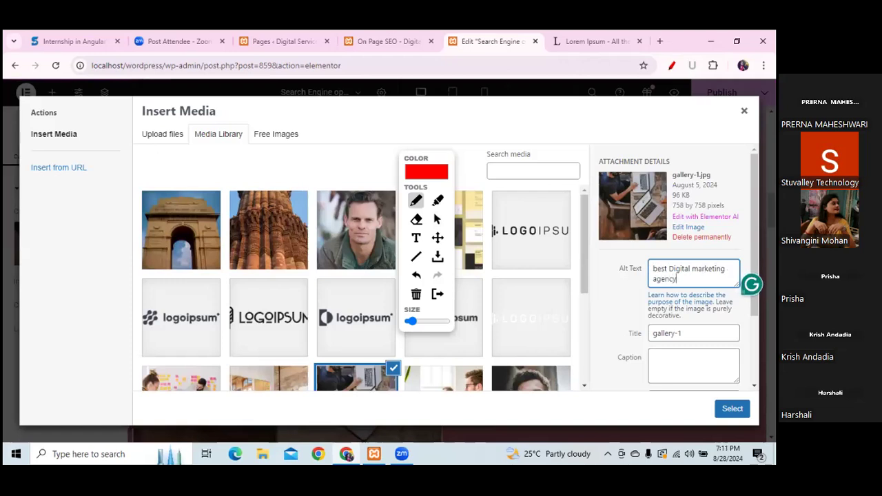
left_click(435, 220)
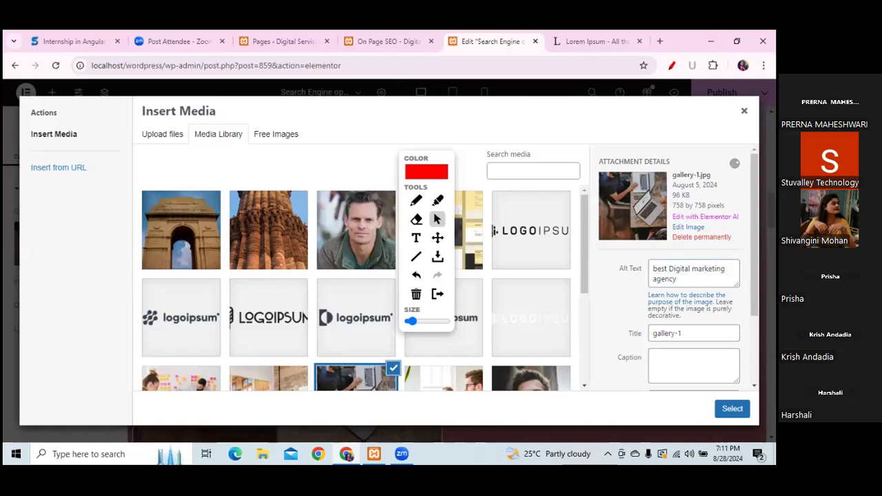
left_click(733, 408)
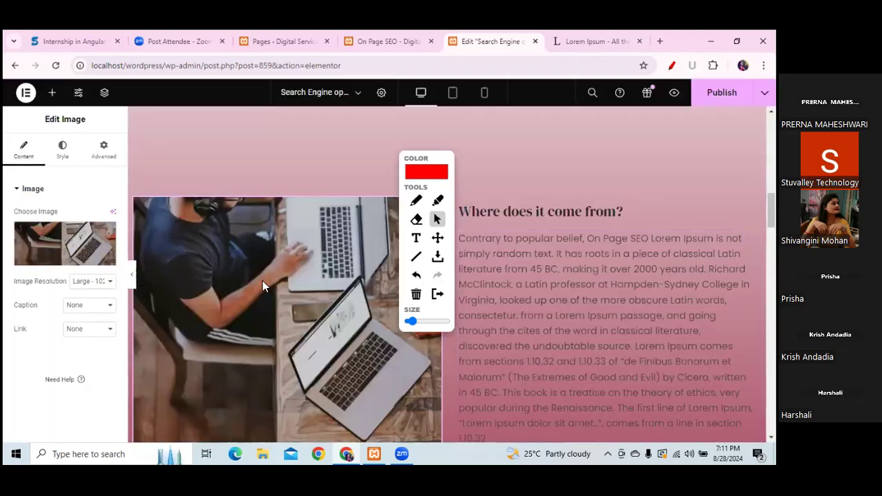
Reload the Internship in Angular page in its browser tab and switch to the On Page SEO page
scroll(605, 206, "up", 5)
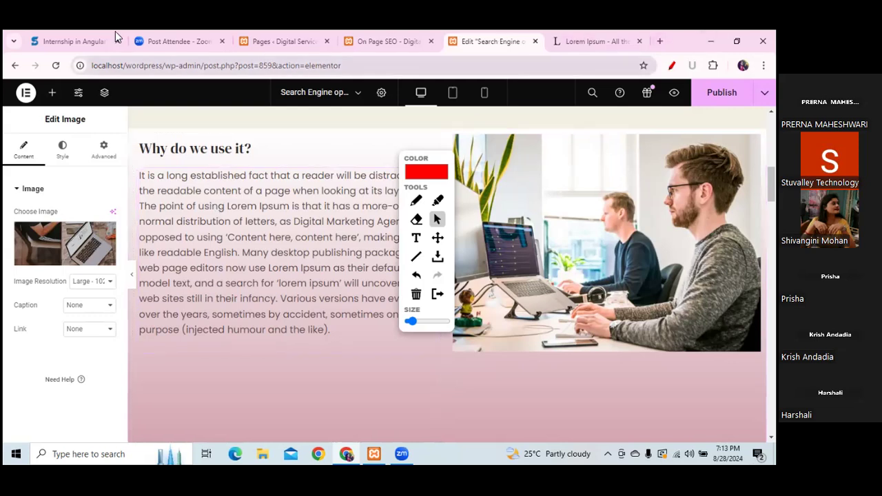
left_click(53, 43)
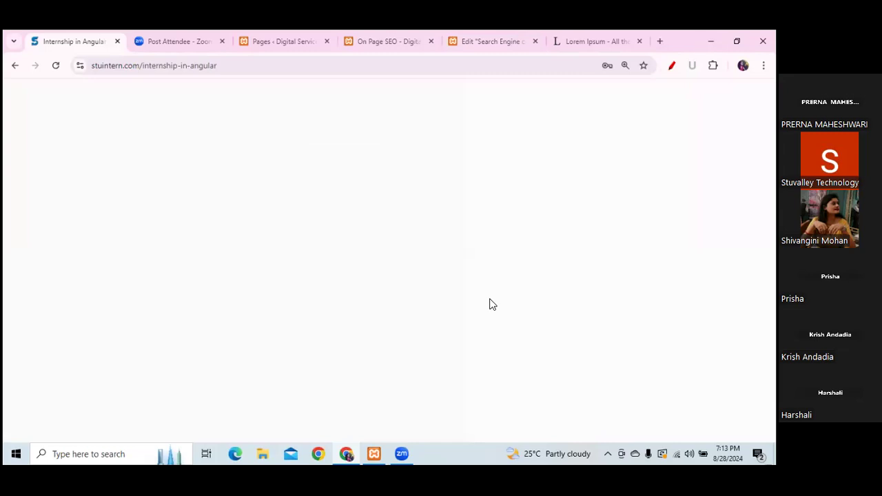
left_click(57, 67)
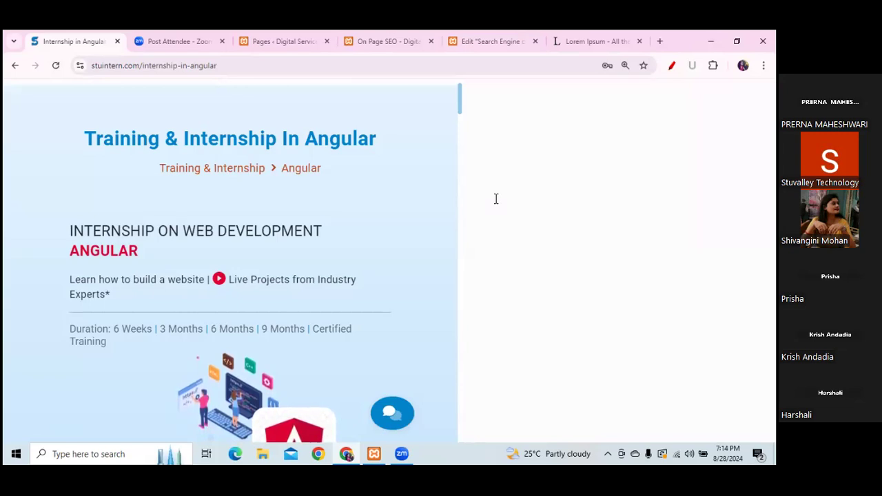
left_click(399, 41)
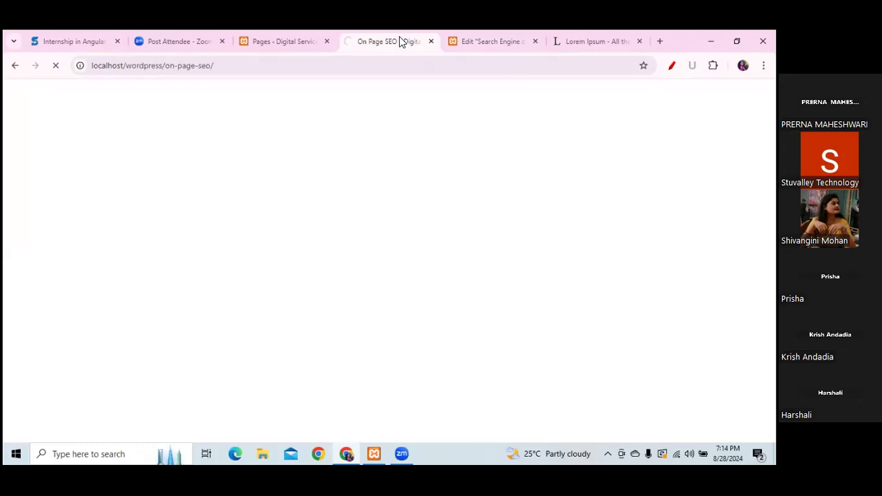
left_click(400, 41)
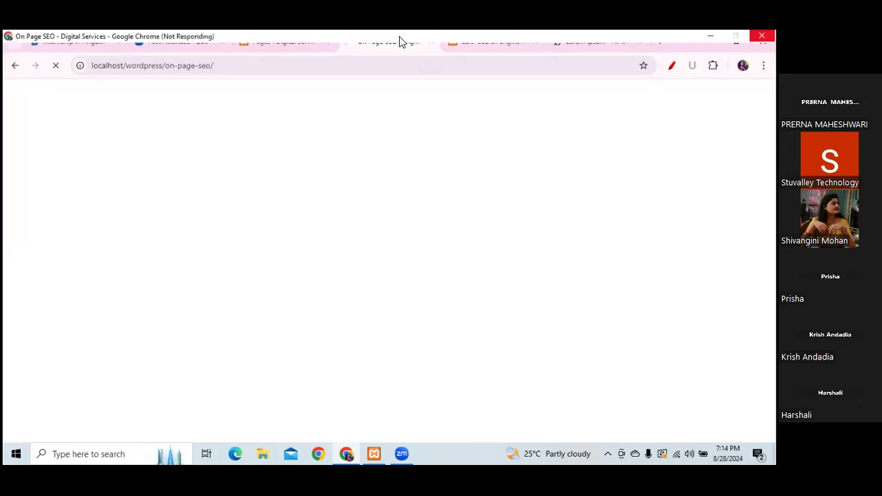